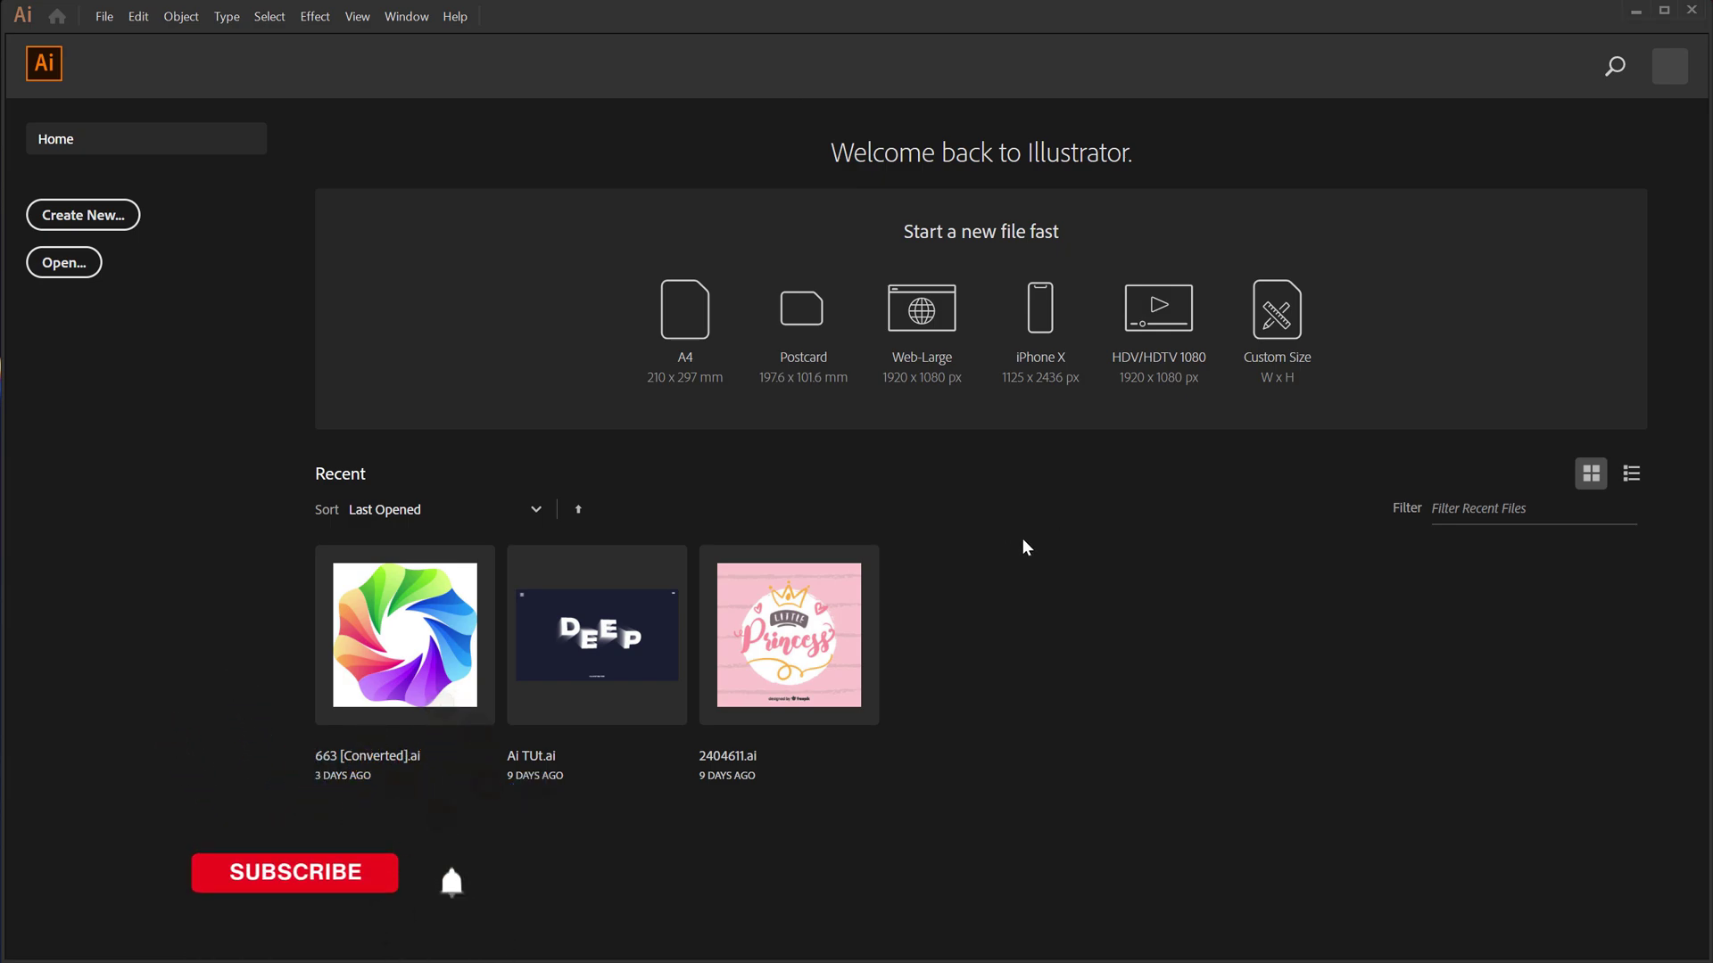
Step: Create a new document named "3d text" at 1920 x 1080 px in RGB with High (300 ppi) raster effects
{"action": "key", "text": "ctrl+n"}
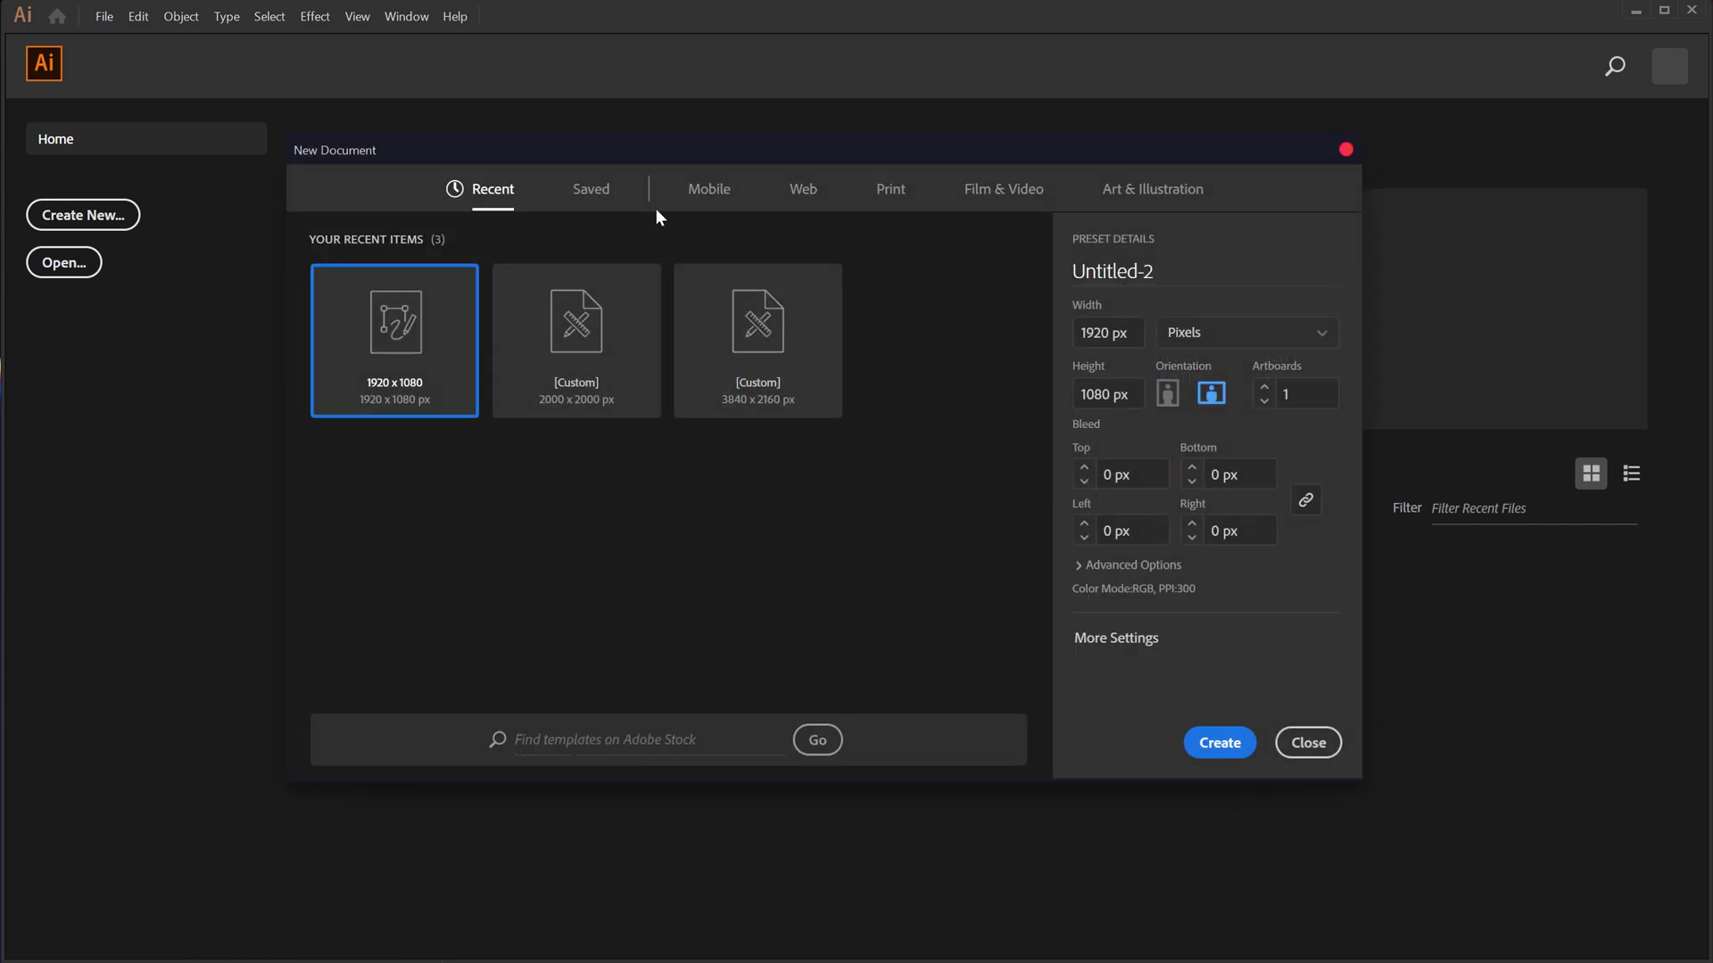
{"action": "left_click", "coordinate": [1126, 276]}
{"action": "type", "text": "3"}
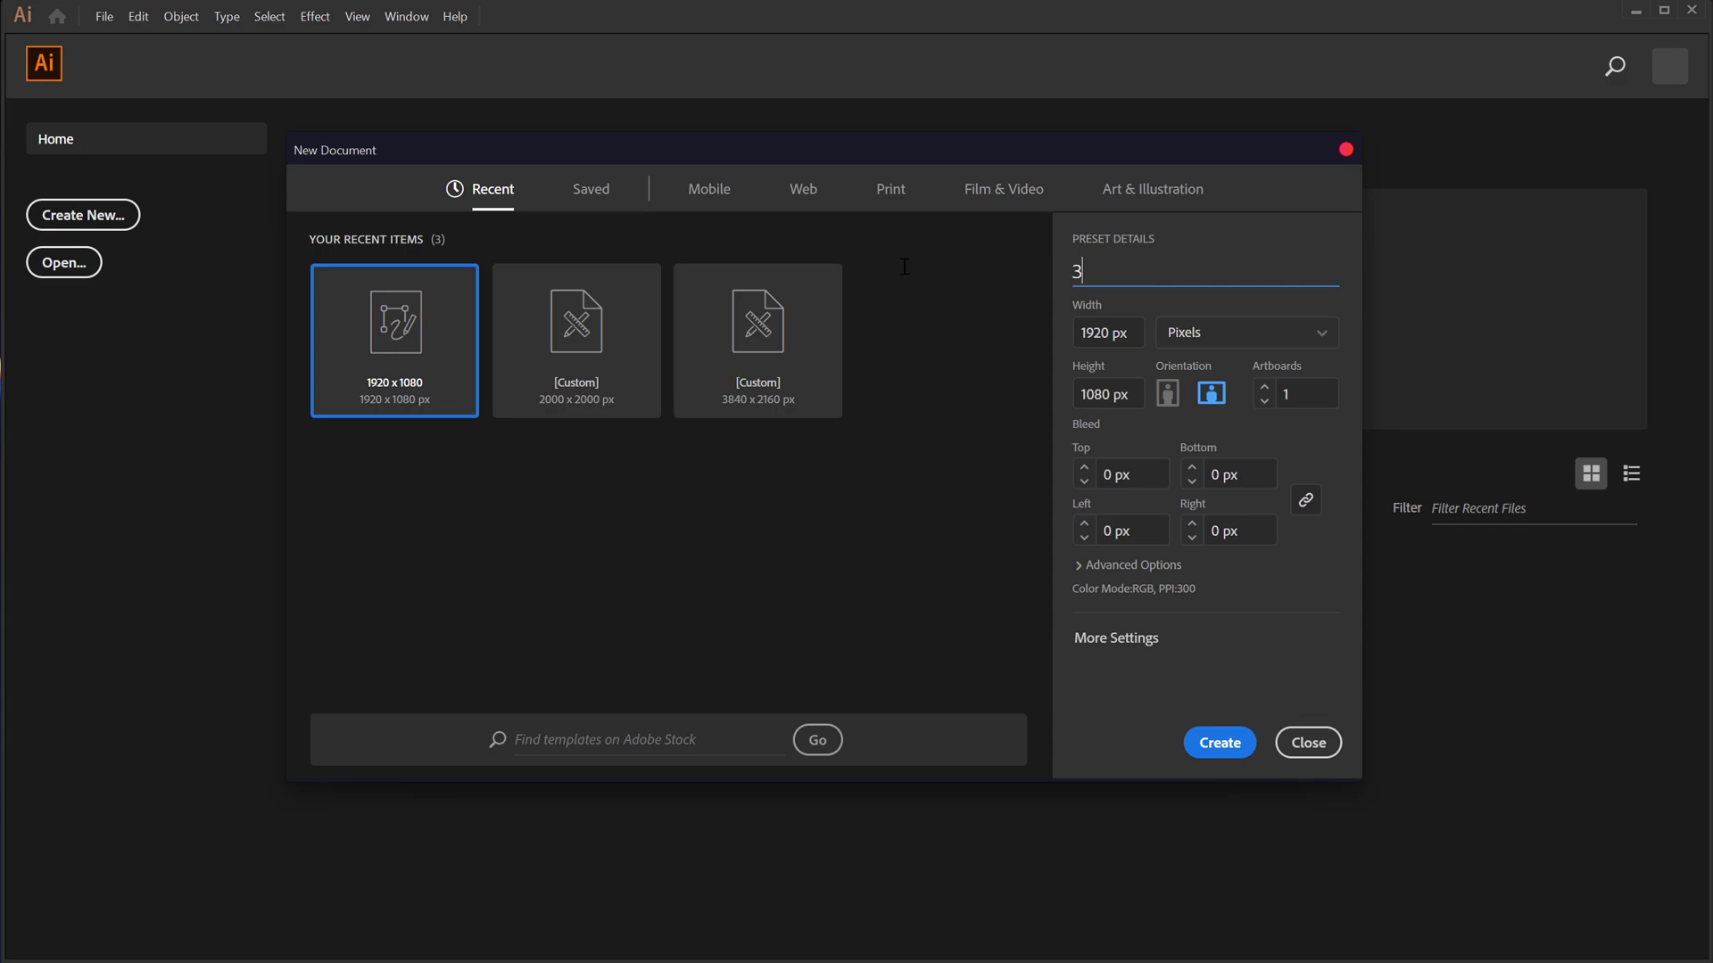
{"action": "type", "text": "d text"}
{"action": "left_click", "coordinate": [1107, 644]}
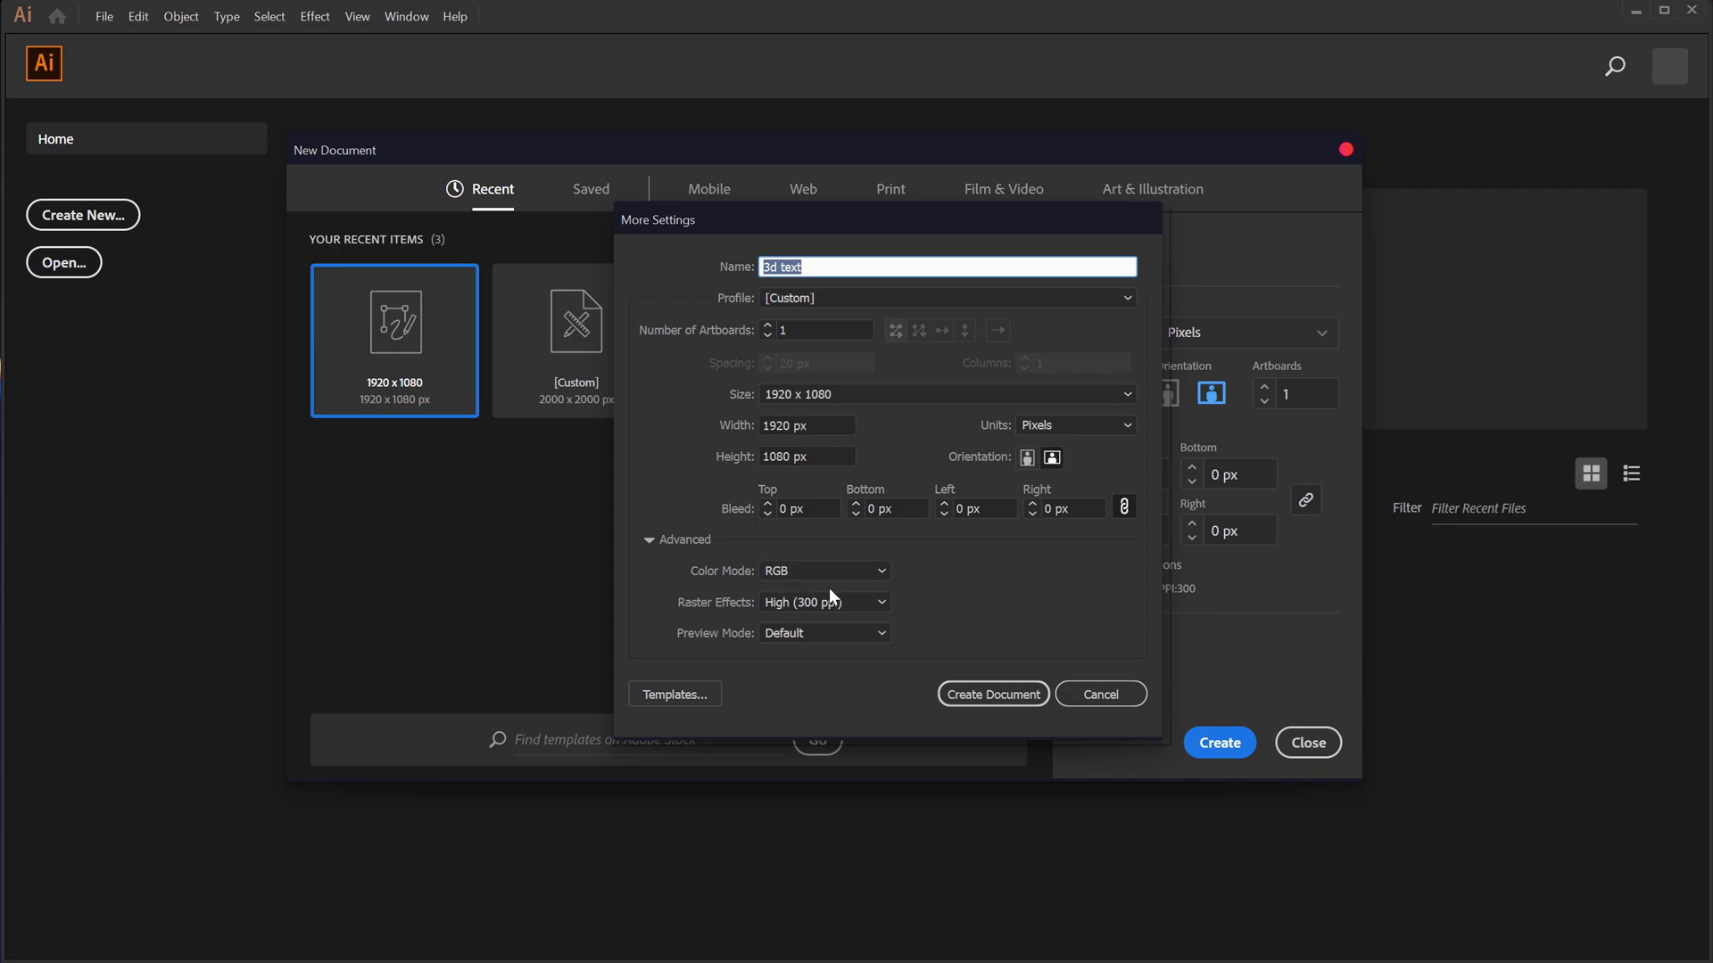
{"action": "left_click", "coordinate": [790, 603]}
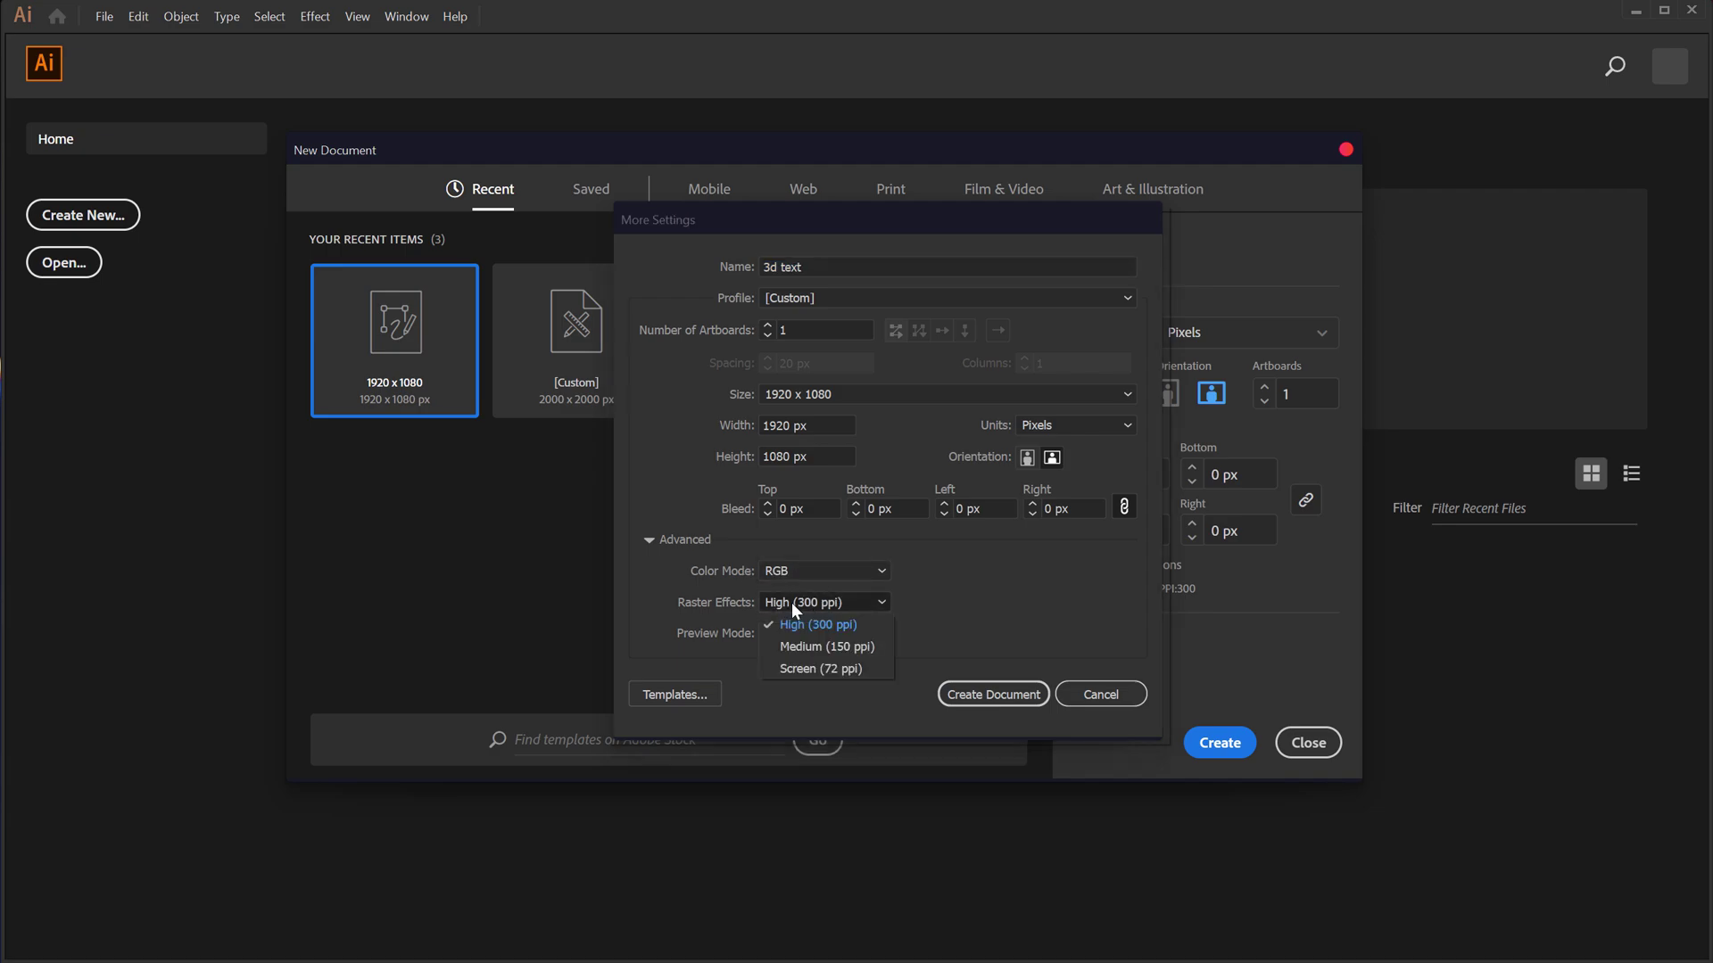
{"action": "left_click", "coordinate": [837, 623]}
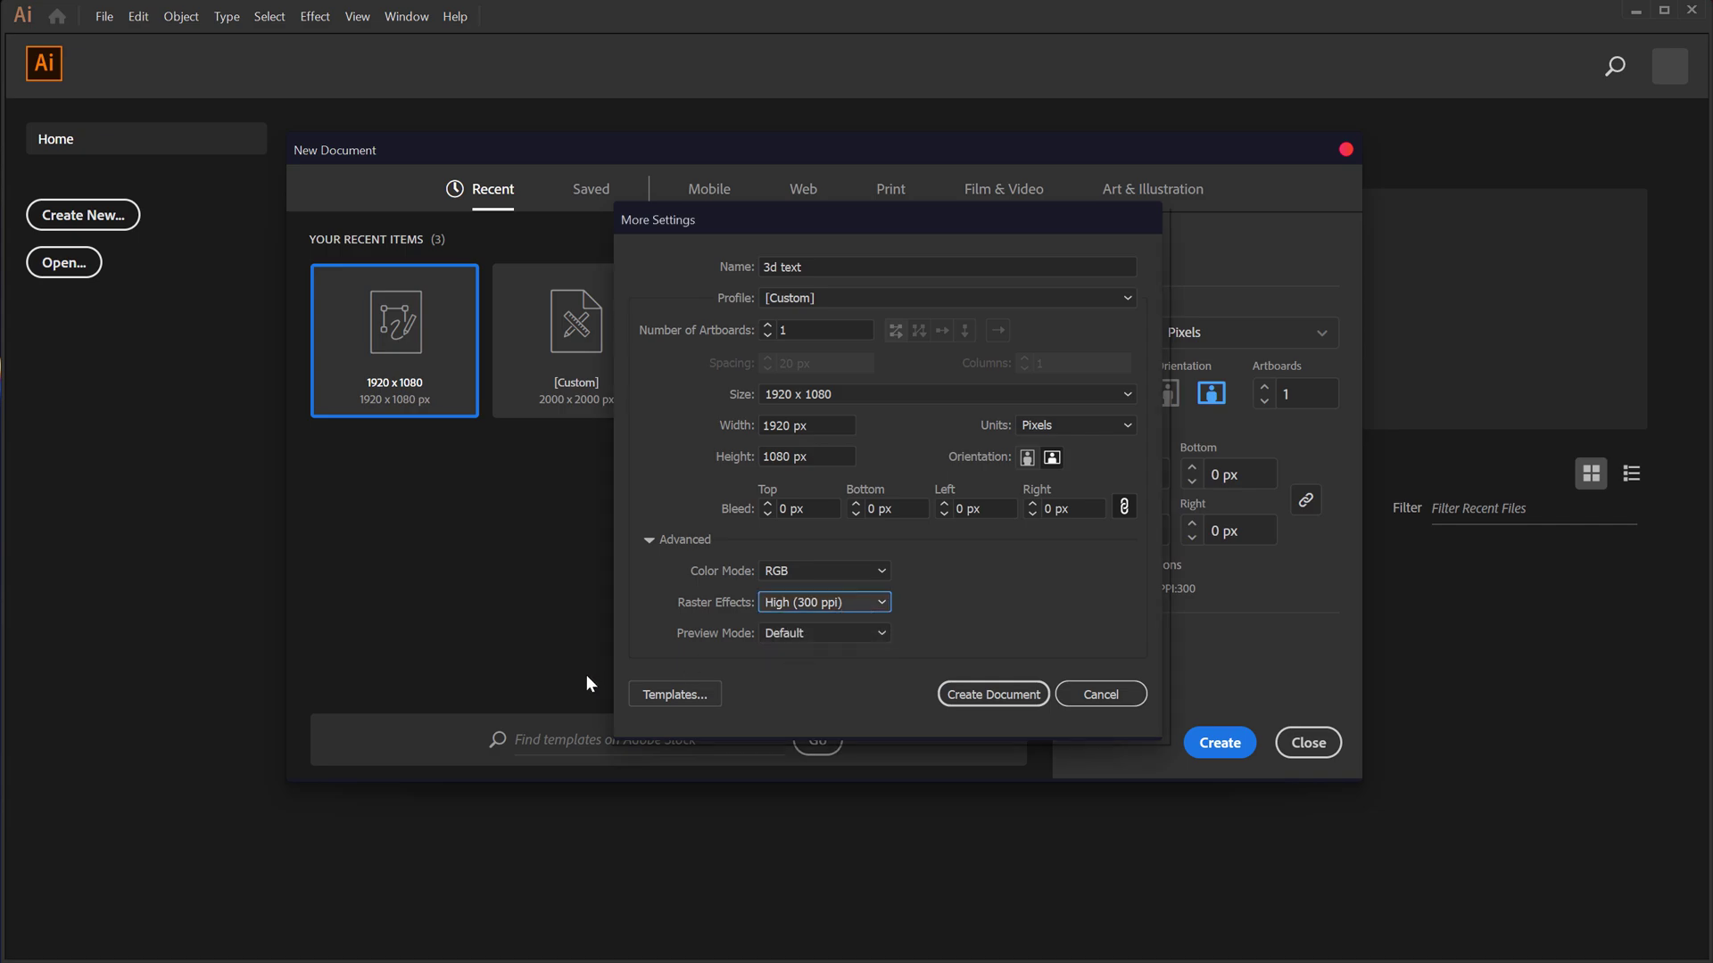
{"action": "left_click", "coordinate": [1093, 689]}
{"action": "left_click", "coordinate": [1219, 744]}
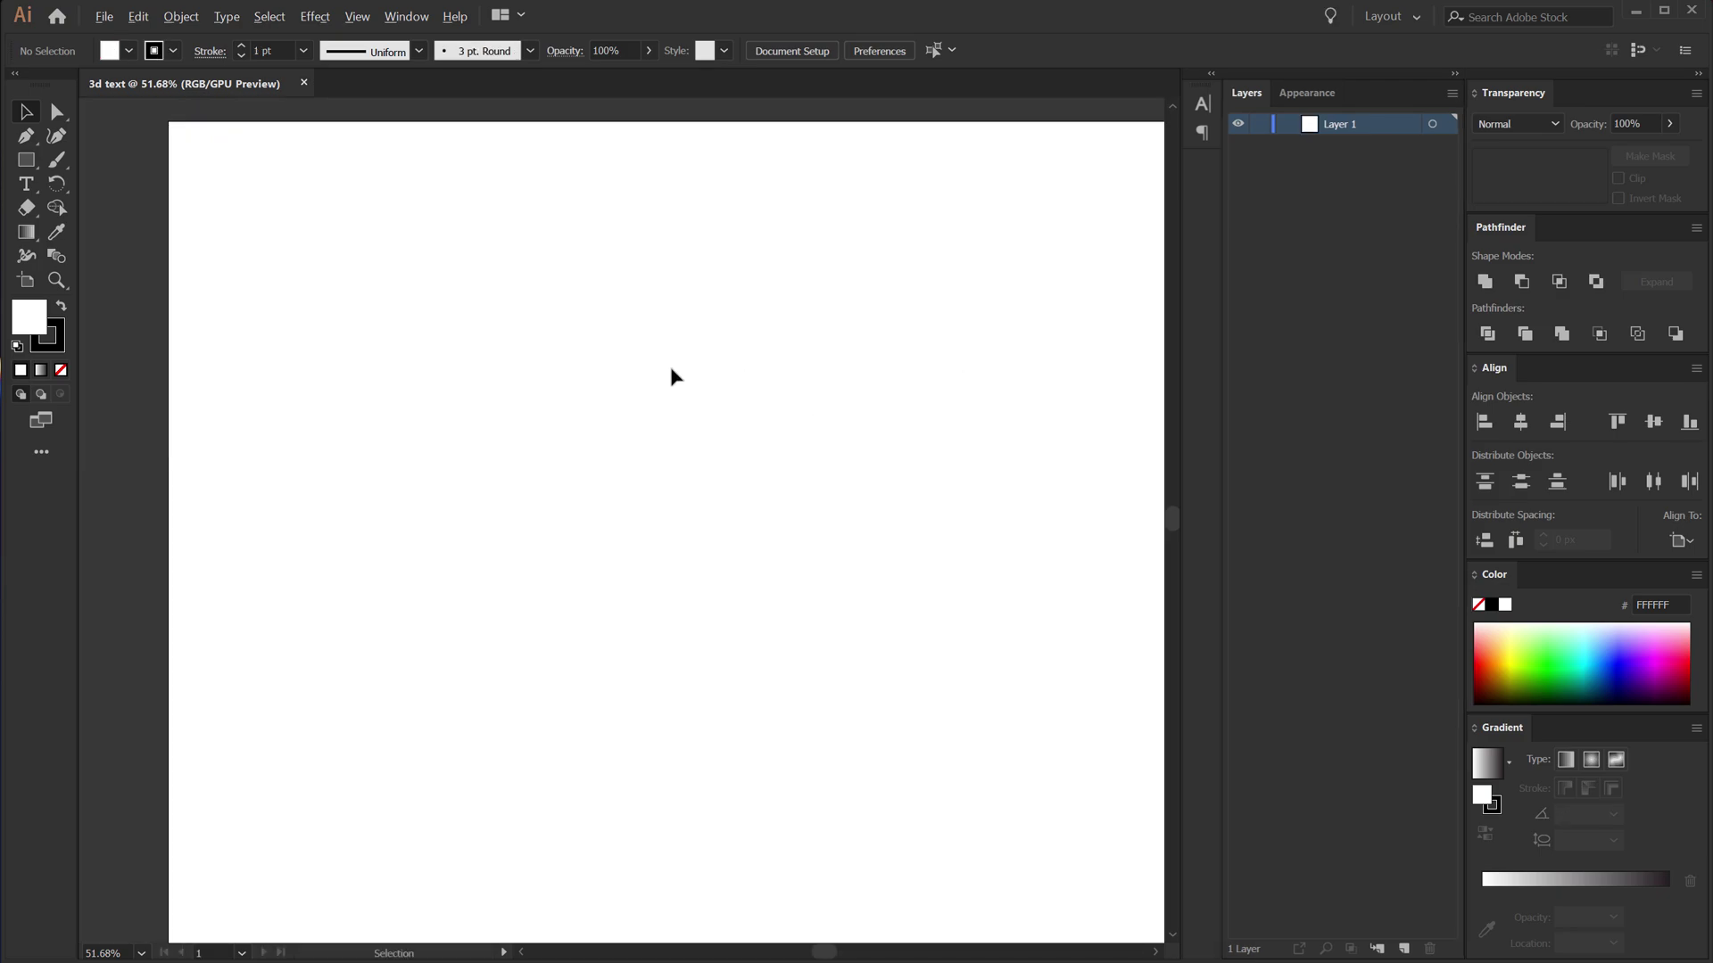
Step: Create a white 1920 x 1080 px rectangle with a 0 pt stroke
{"action": "key", "text": "ctrl+0"}
{"action": "key", "text": "ctrl+plus"}
{"action": "left_click_drag", "start_coordinate": [615, 490], "coordinate": [631, 487]}
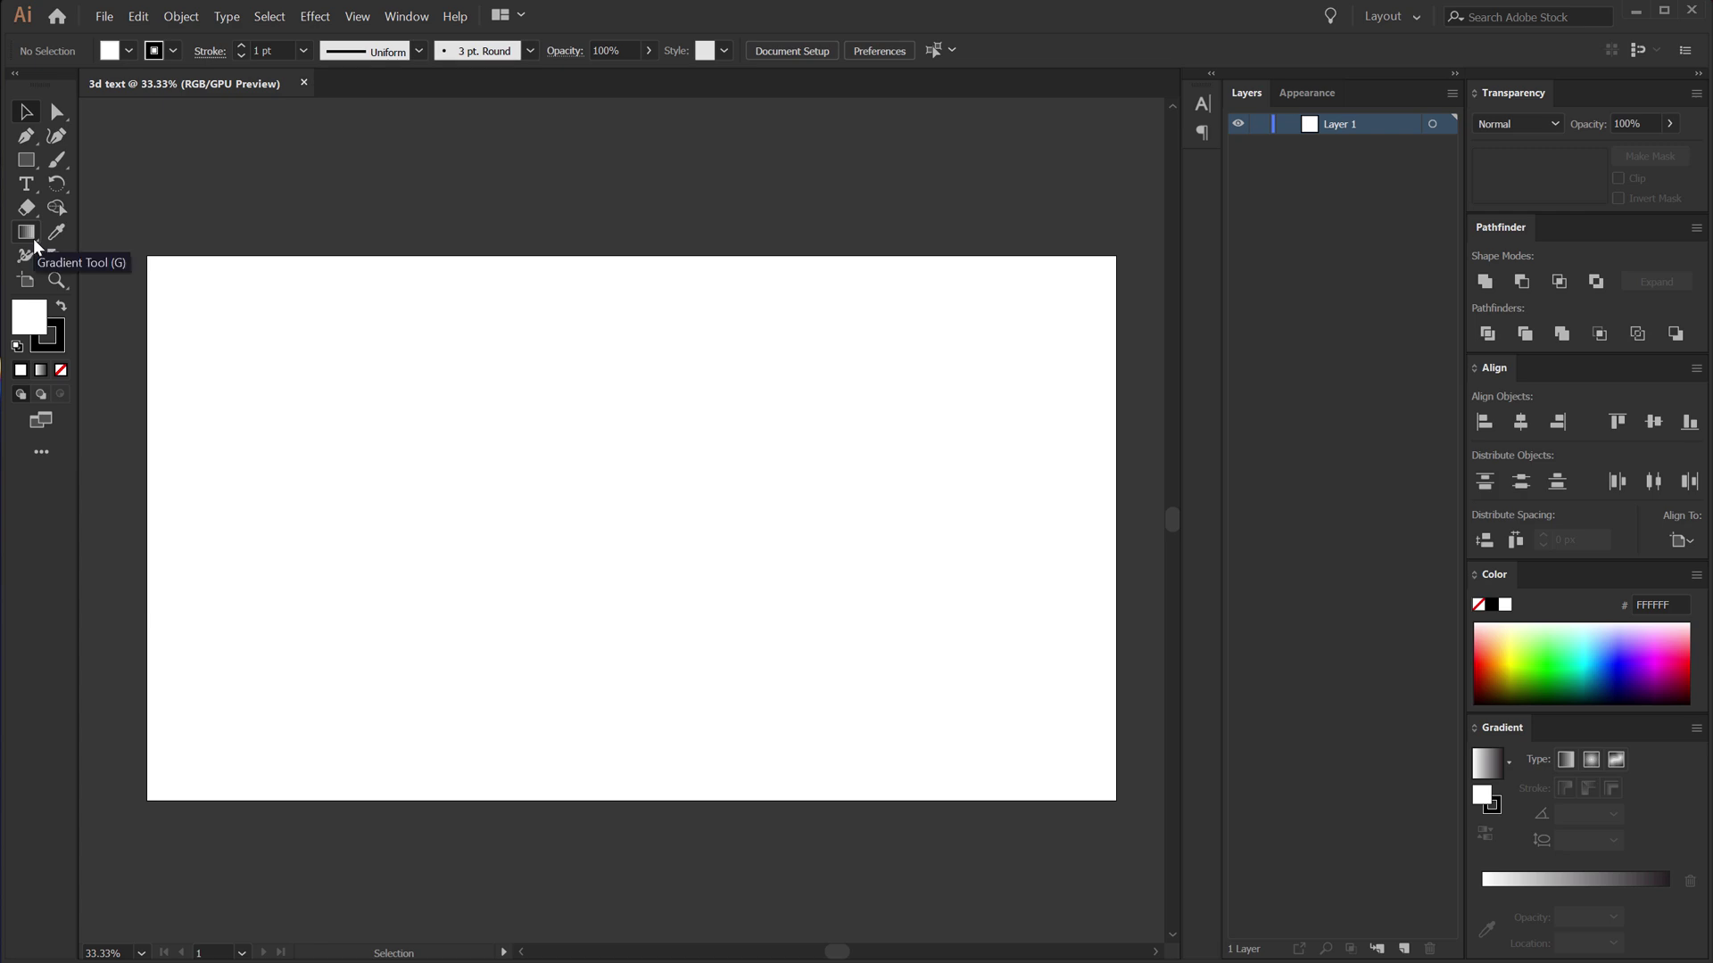
{"action": "left_click", "coordinate": [30, 165]}
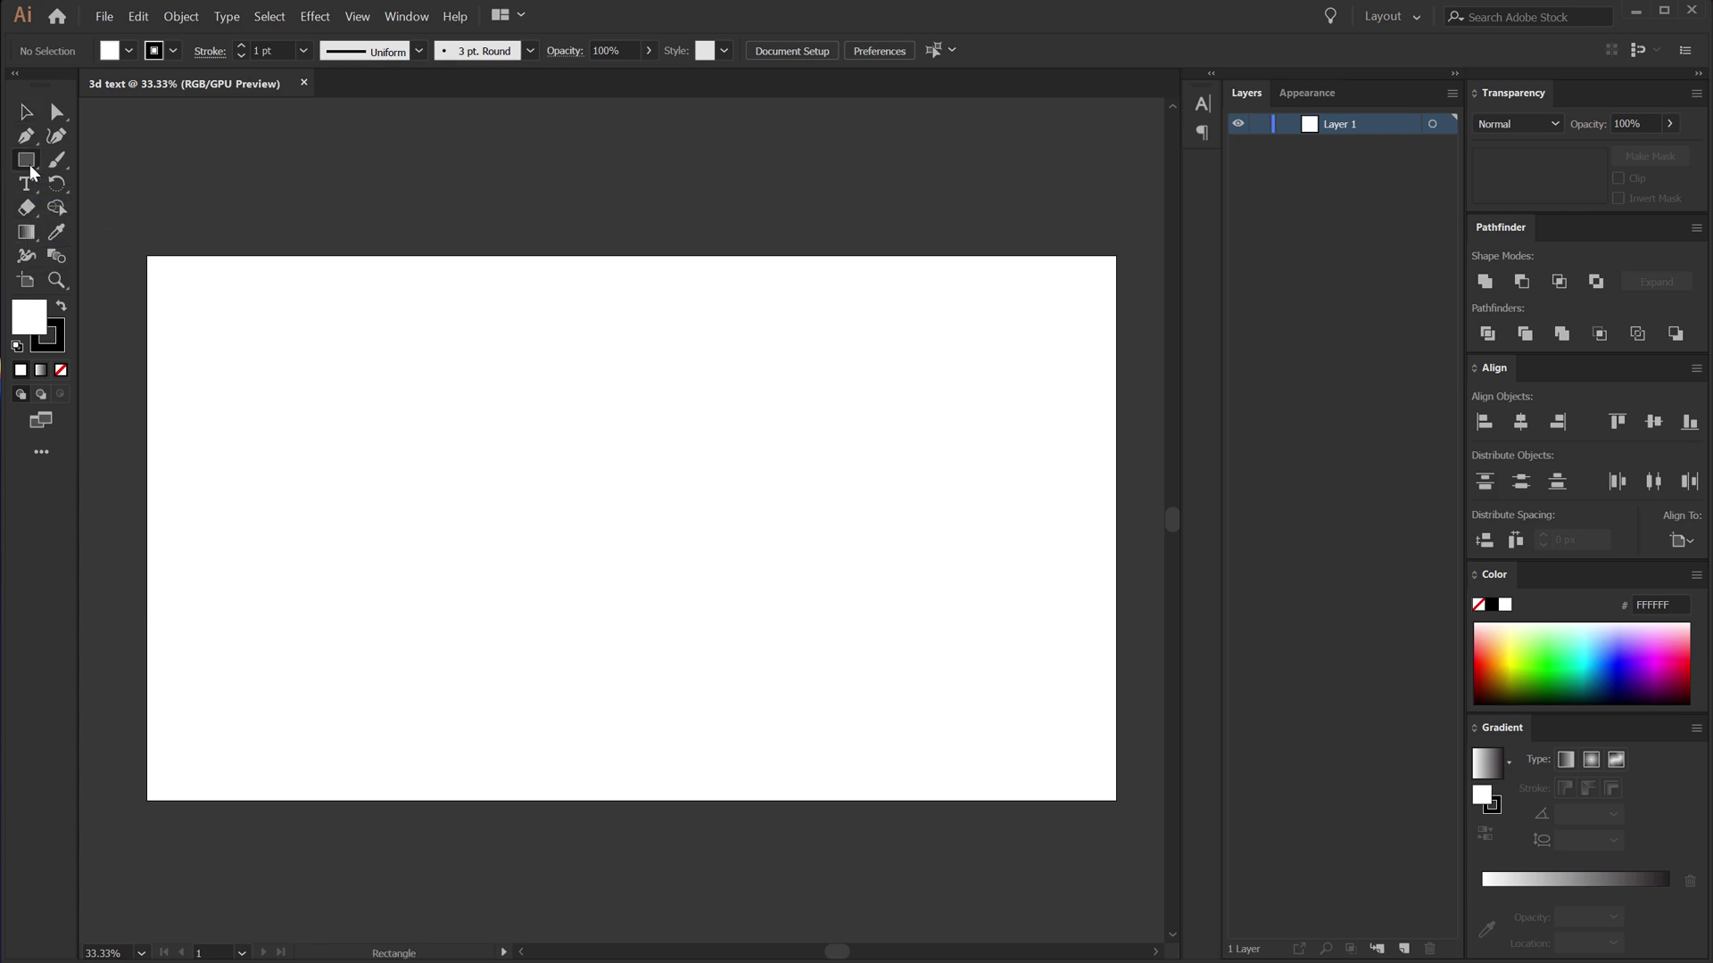
{"action": "left_click", "coordinate": [242, 56]}
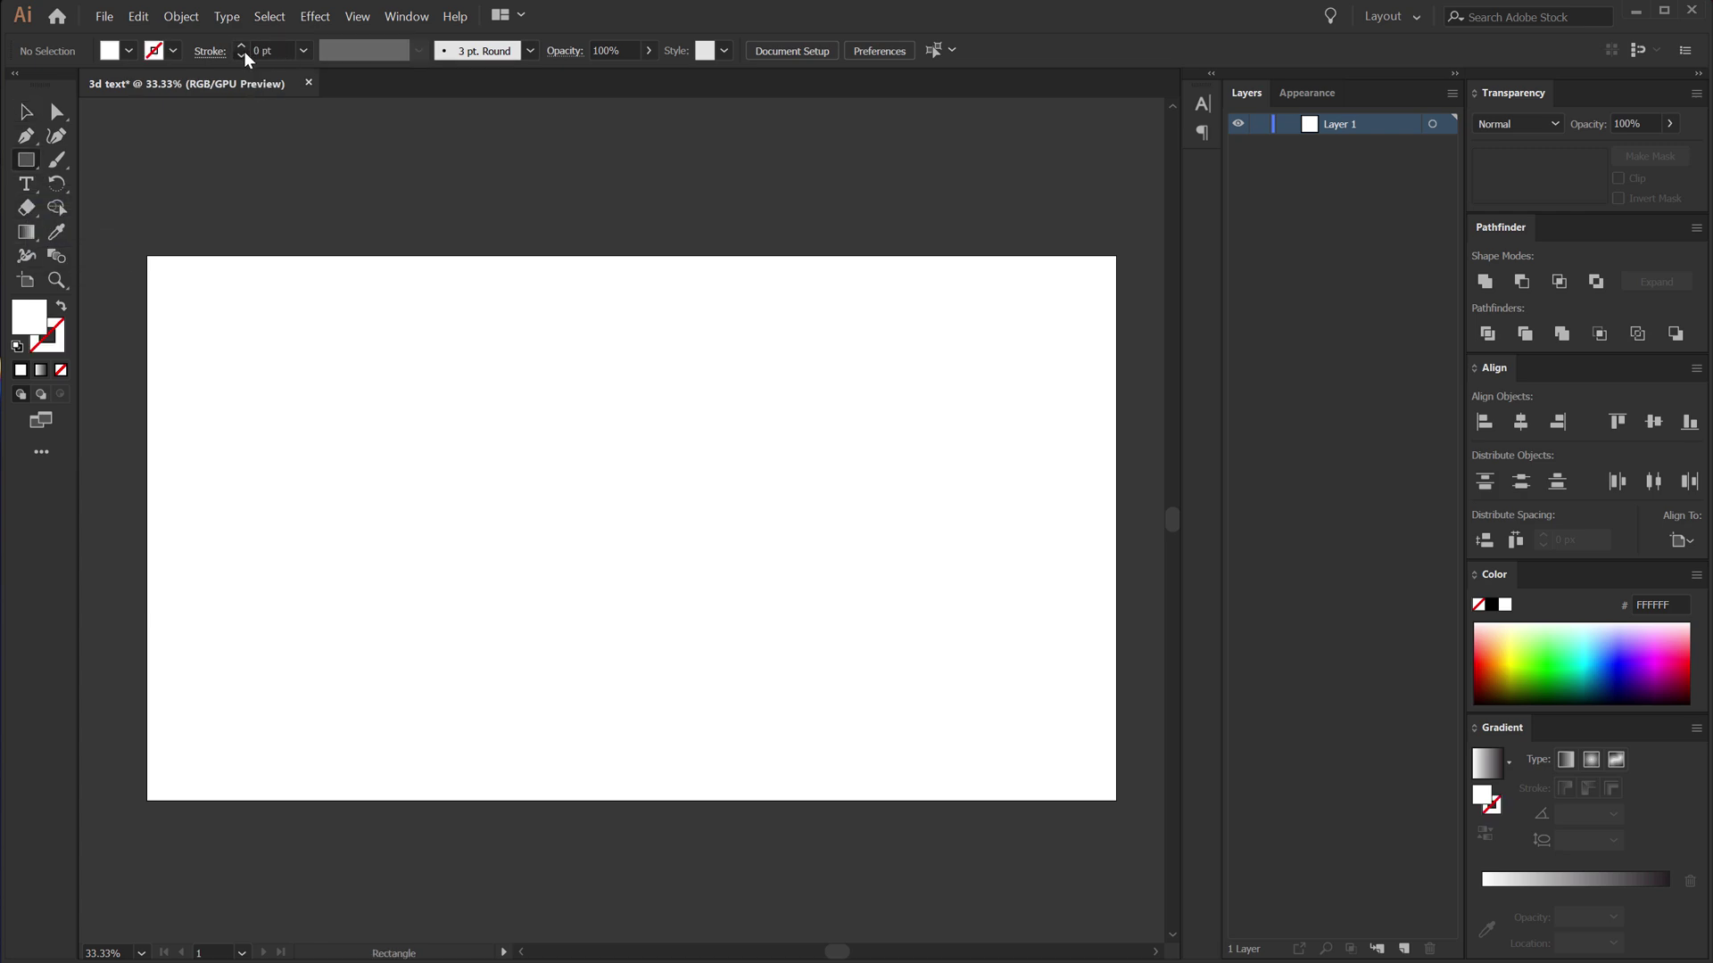
{"action": "left_click", "coordinate": [129, 51]}
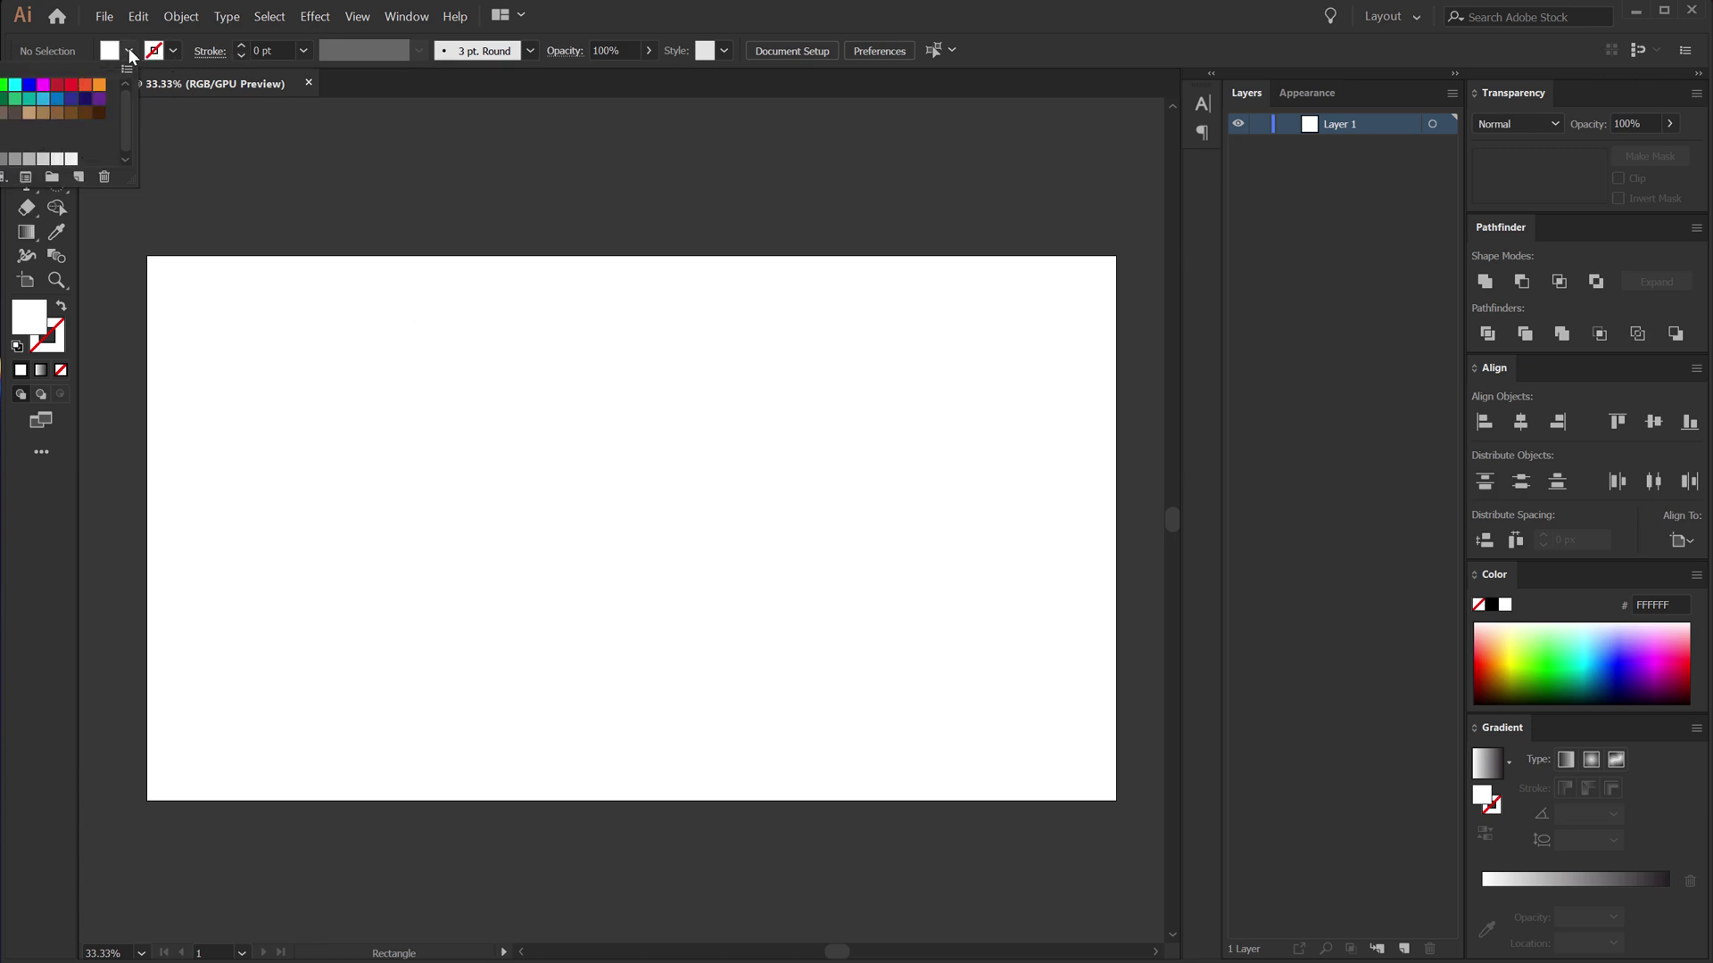
{"action": "left_click", "coordinate": [129, 53]}
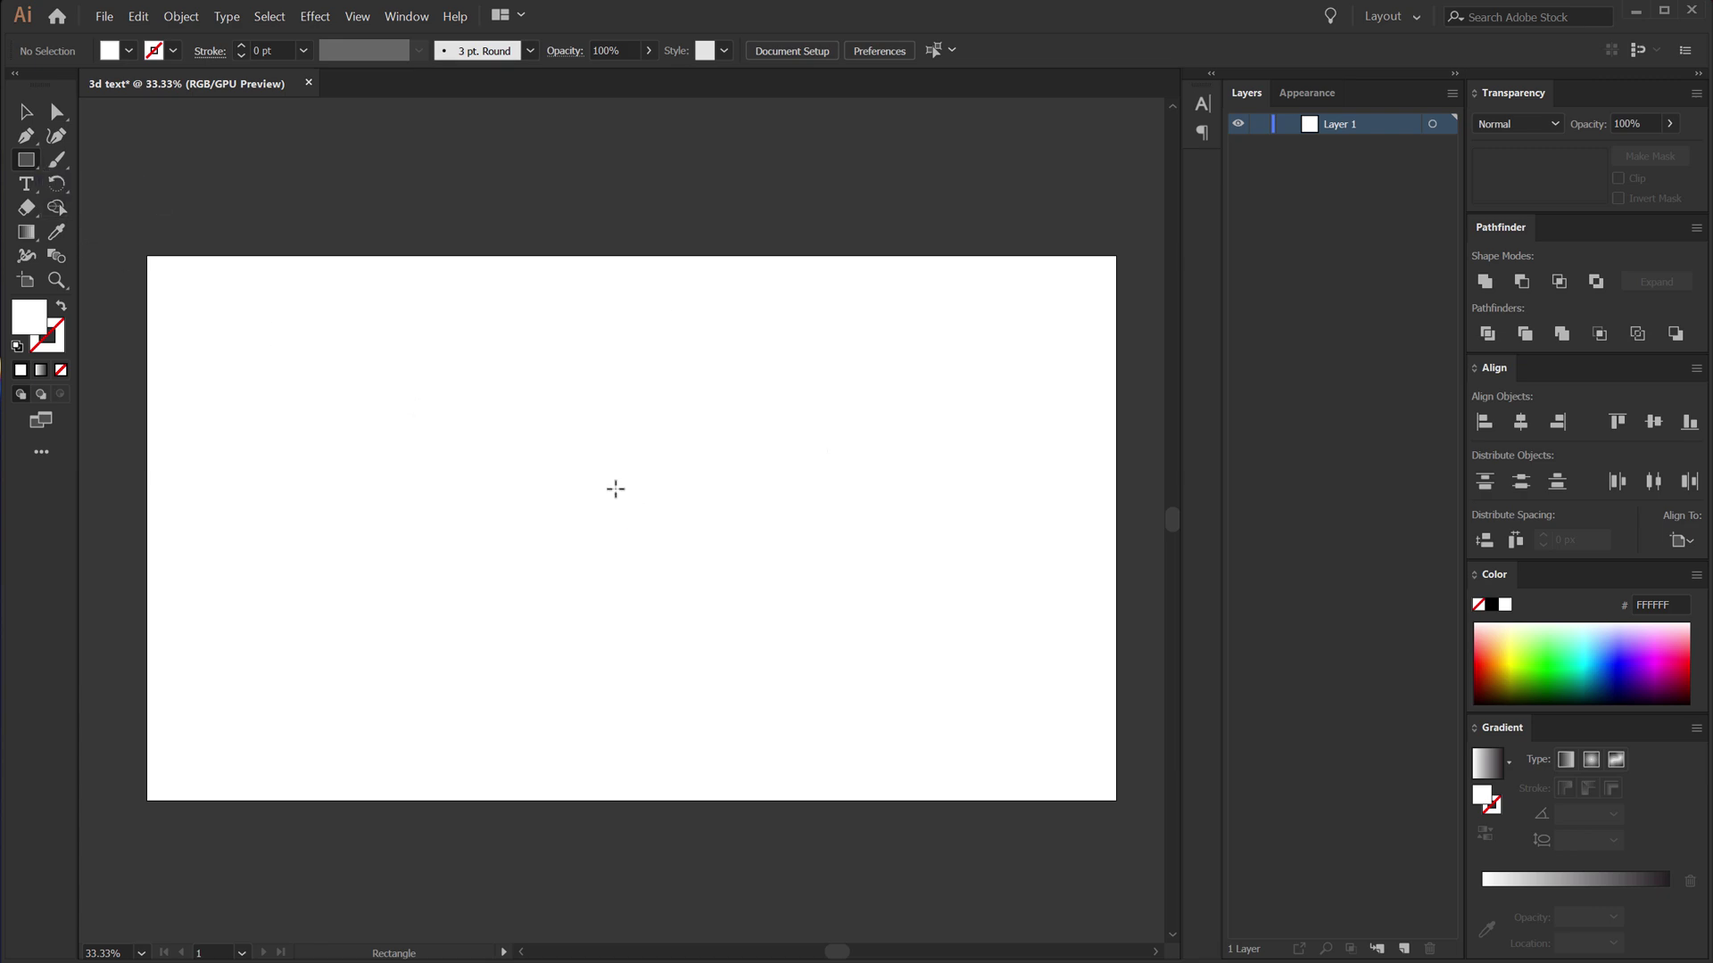
{"action": "left_click", "coordinate": [614, 489]}
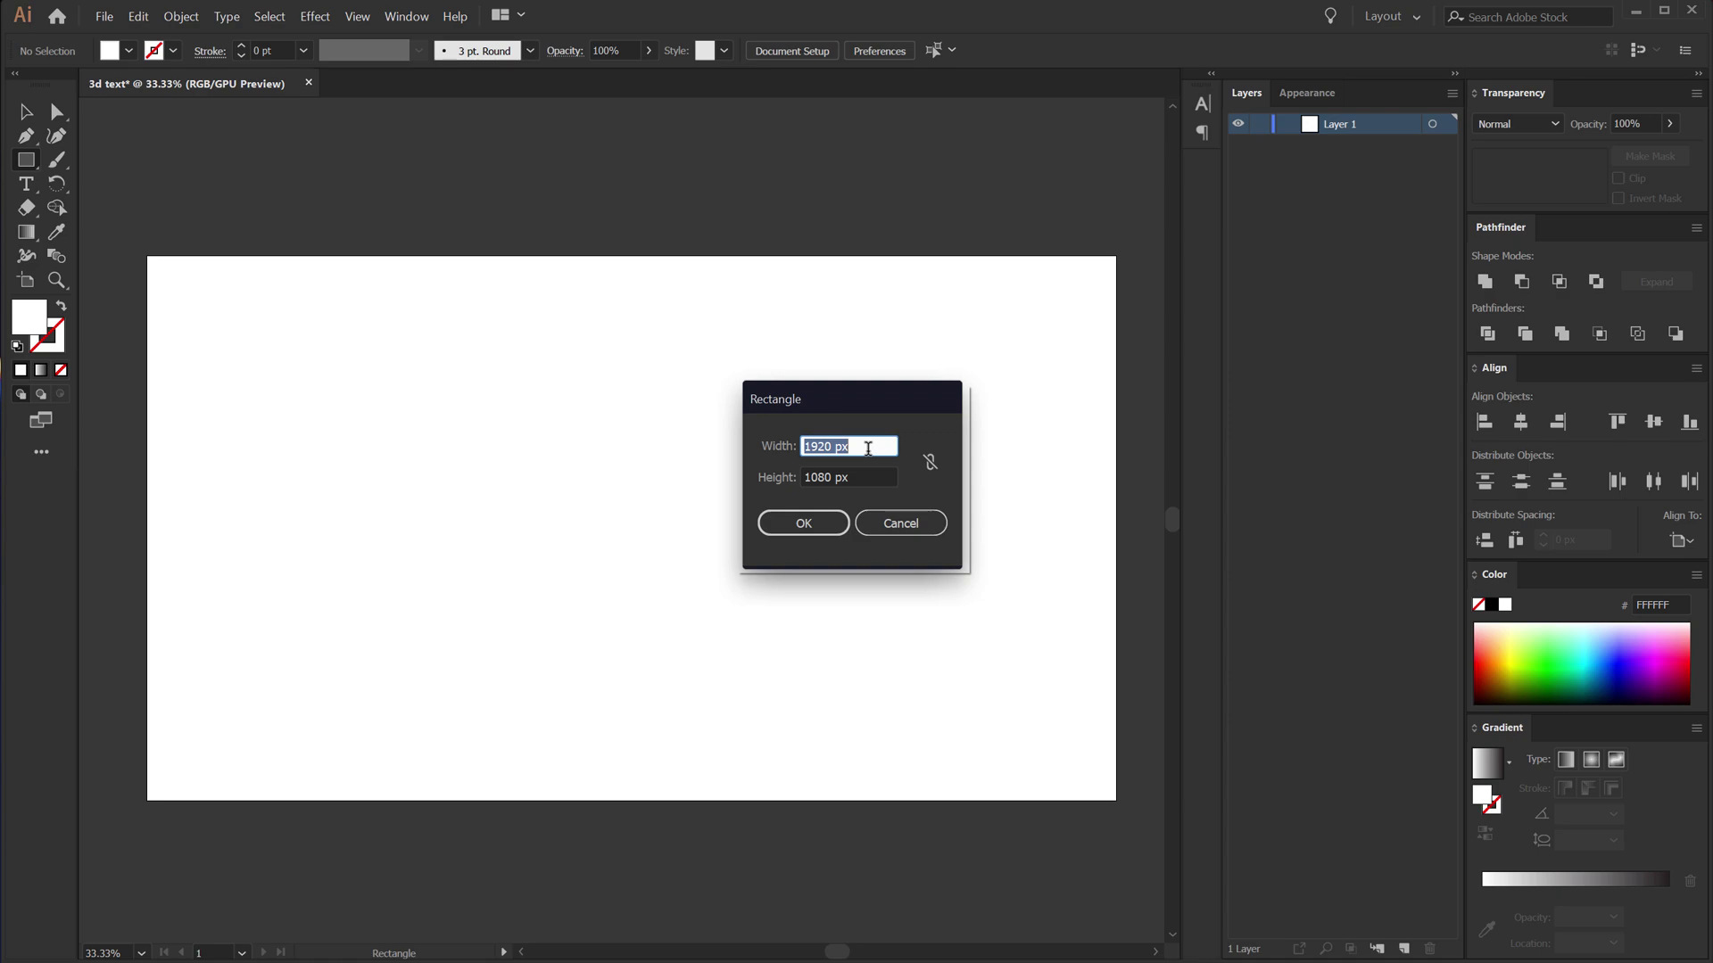
{"action": "left_click", "coordinate": [803, 526]}
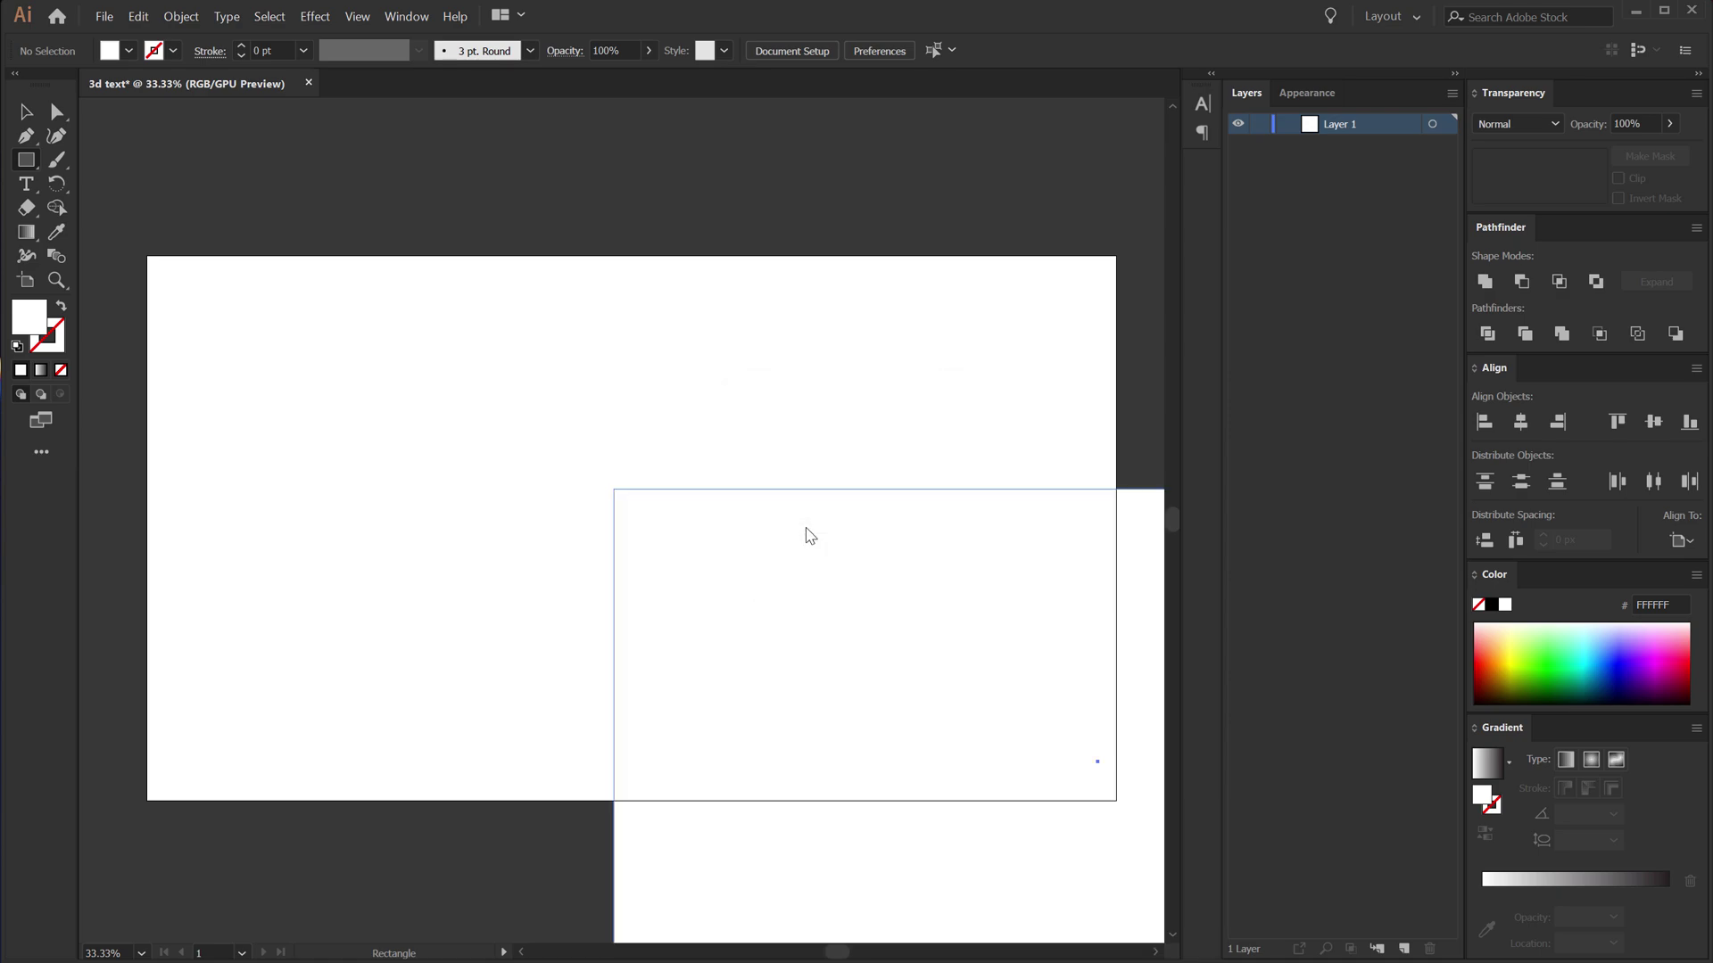
Step: Move the rectangle over the artboard and center it horizontally and vertically to cover the artboard
{"action": "left_click", "coordinate": [34, 116]}
{"action": "left_click_drag", "start_coordinate": [843, 616], "coordinate": [510, 424]}
{"action": "left_click", "coordinate": [1522, 424]}
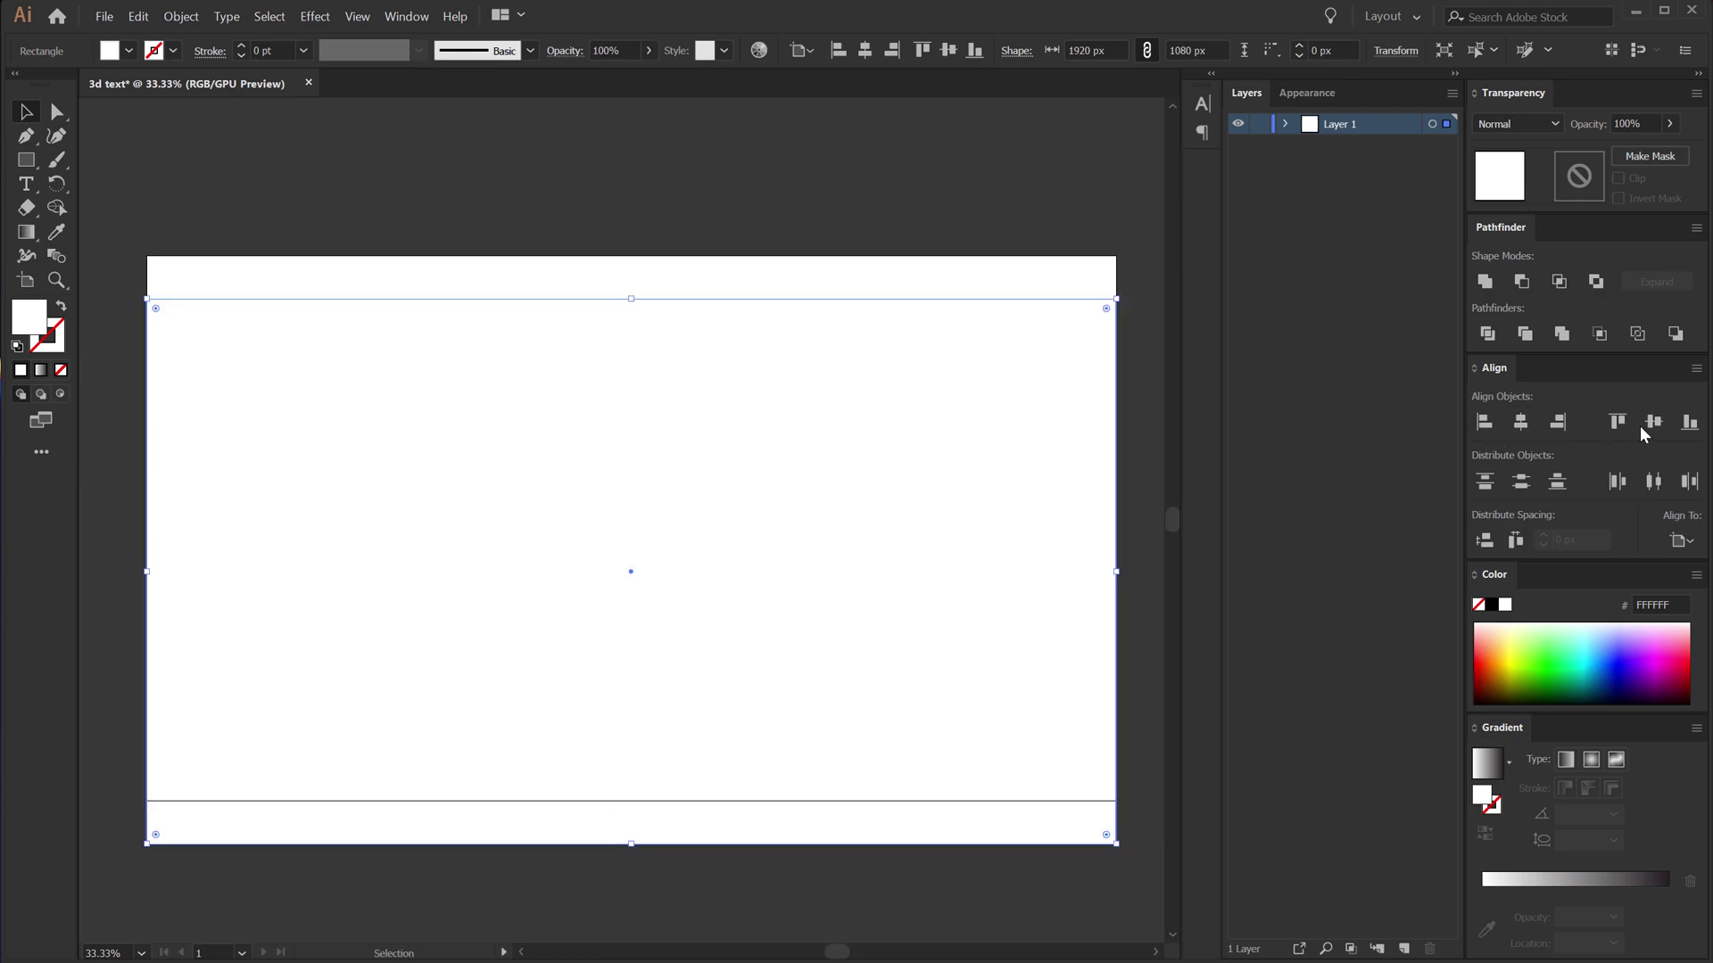
{"action": "left_click", "coordinate": [1653, 422]}
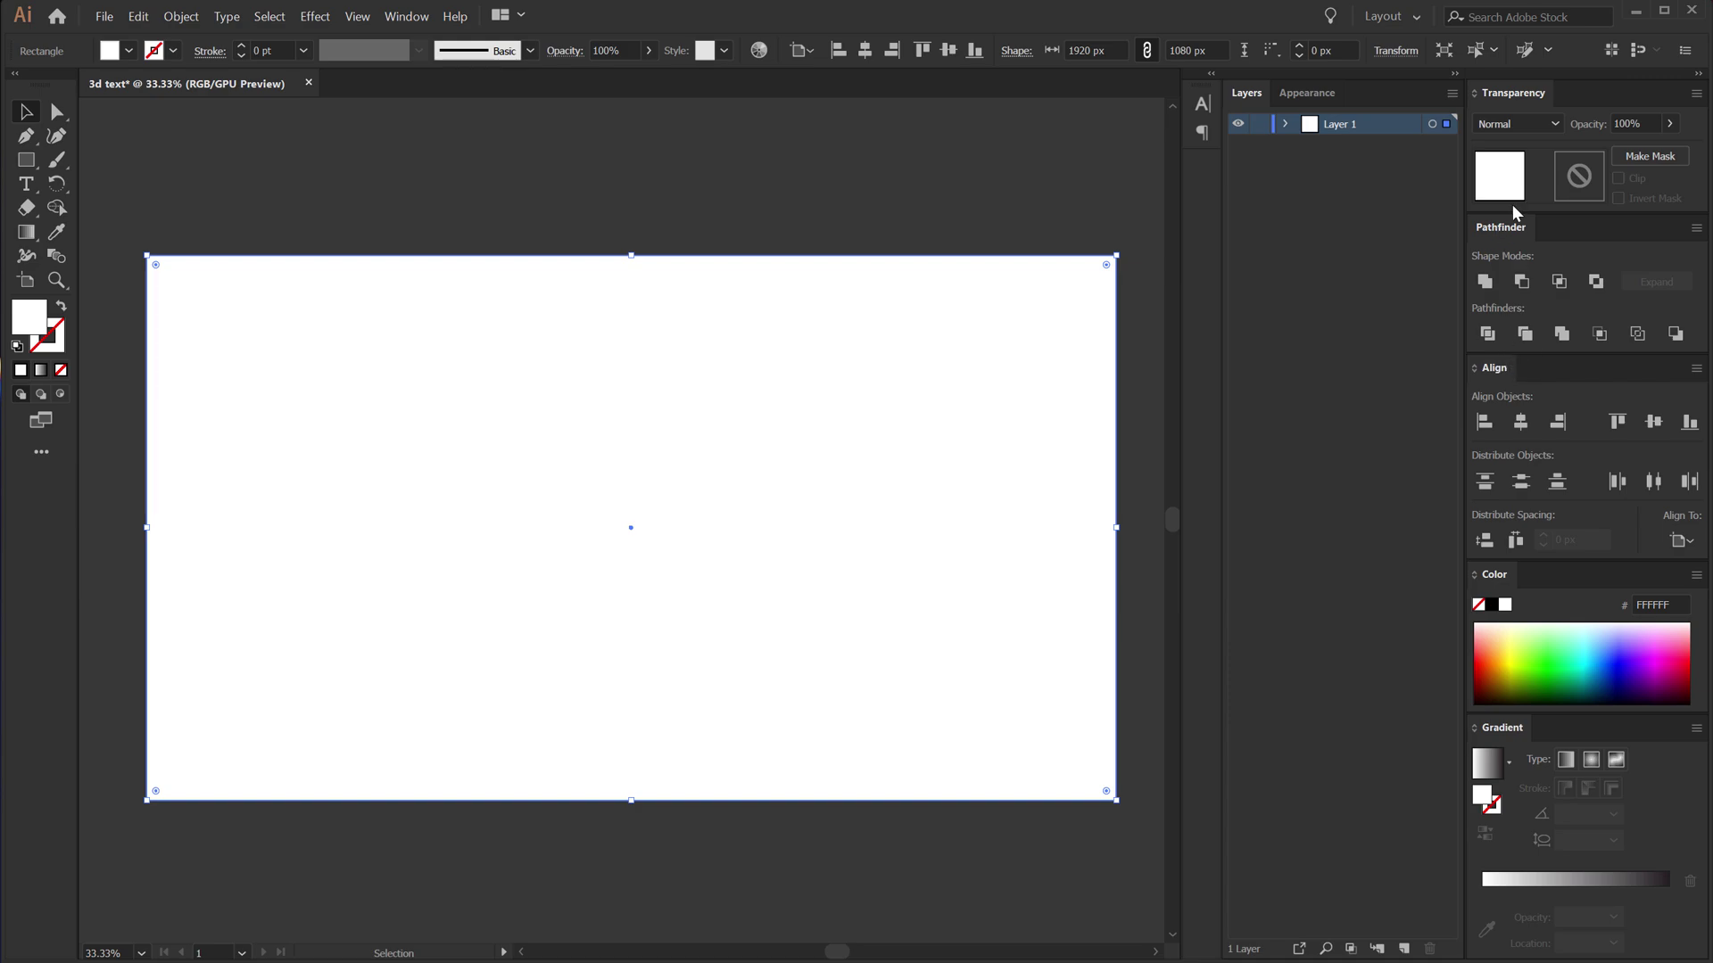
{"action": "left_click", "coordinate": [412, 18]}
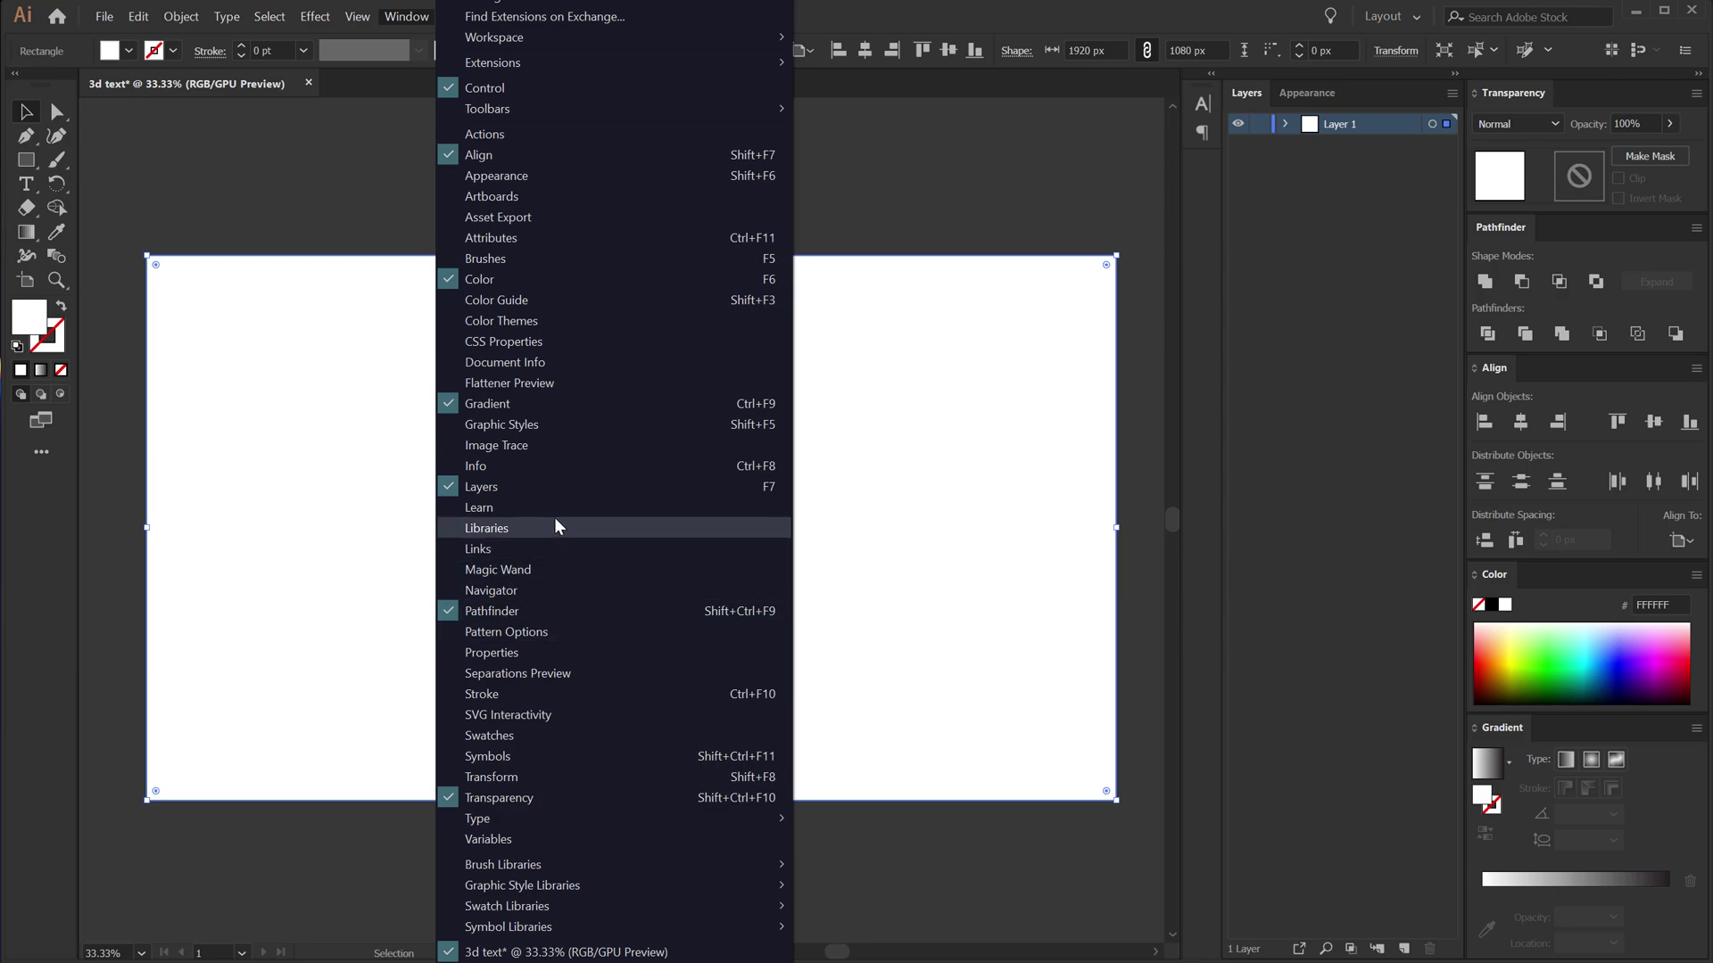
{"action": "left_click", "coordinate": [290, 214]}
{"action": "left_click", "coordinate": [499, 388]}
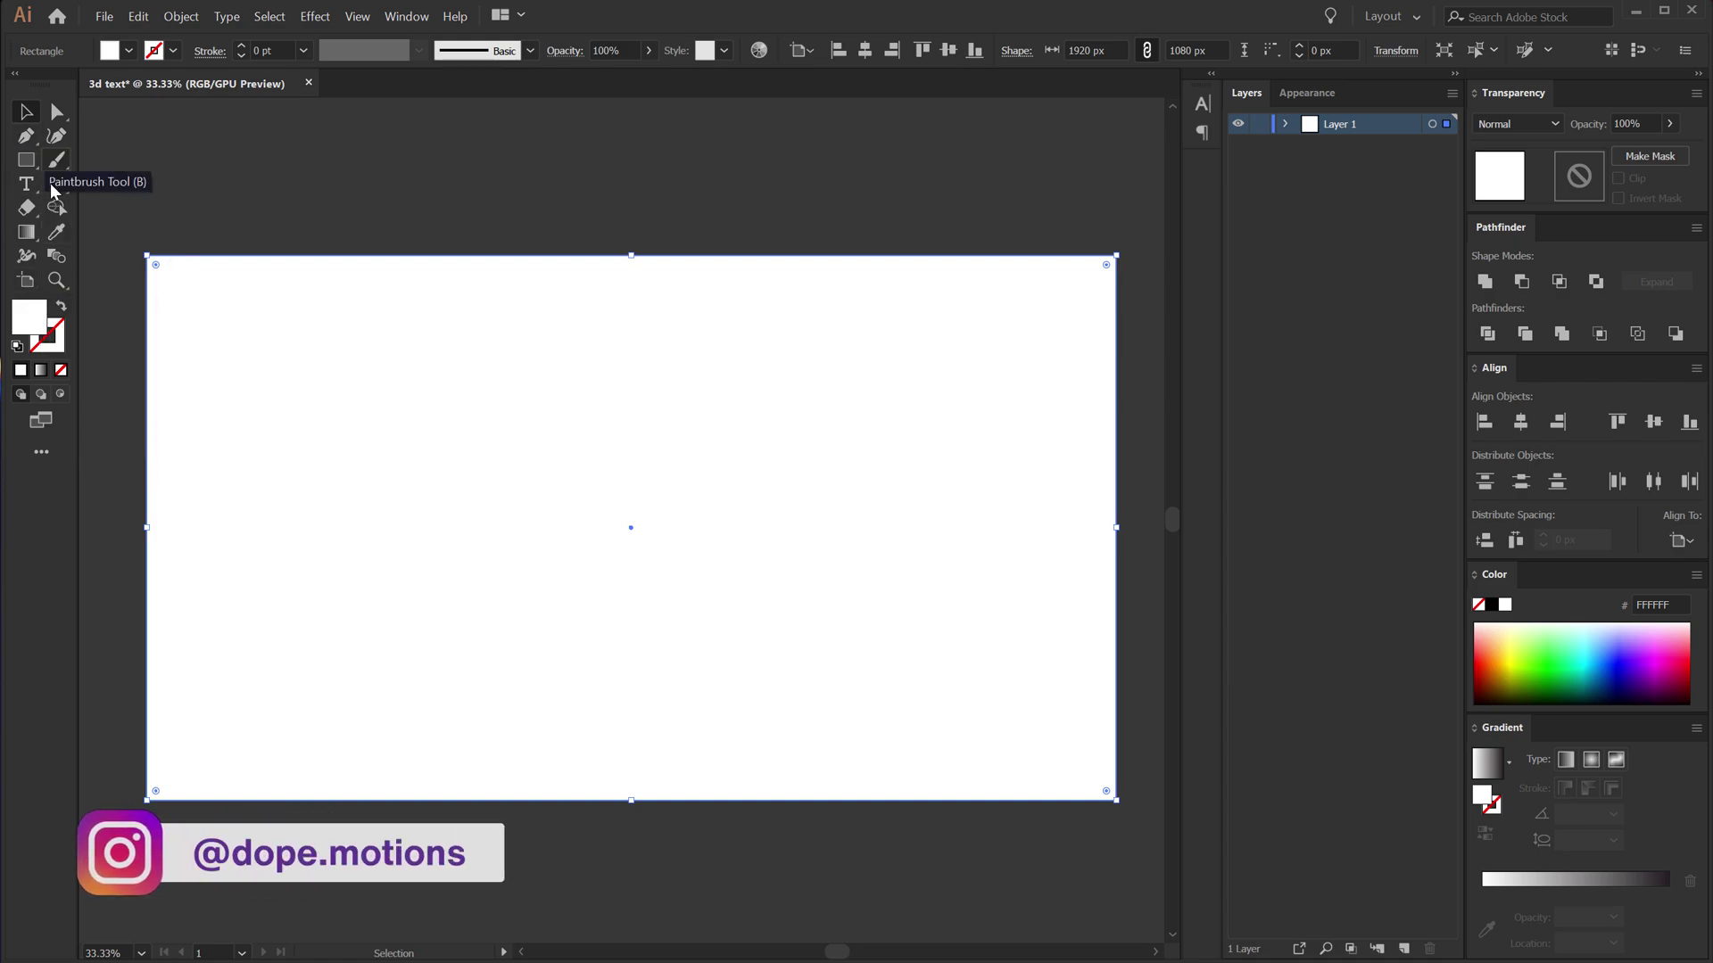
Step: Fill the background rectangle with dark navy blue, hex 19253D, and deselect it
{"action": "double_click", "coordinate": [29, 319]}
{"action": "left_click_drag", "start_coordinate": [1279, 38], "coordinate": [757, 268]}
{"action": "left_click_drag", "start_coordinate": [768, 496], "coordinate": [738, 511]}
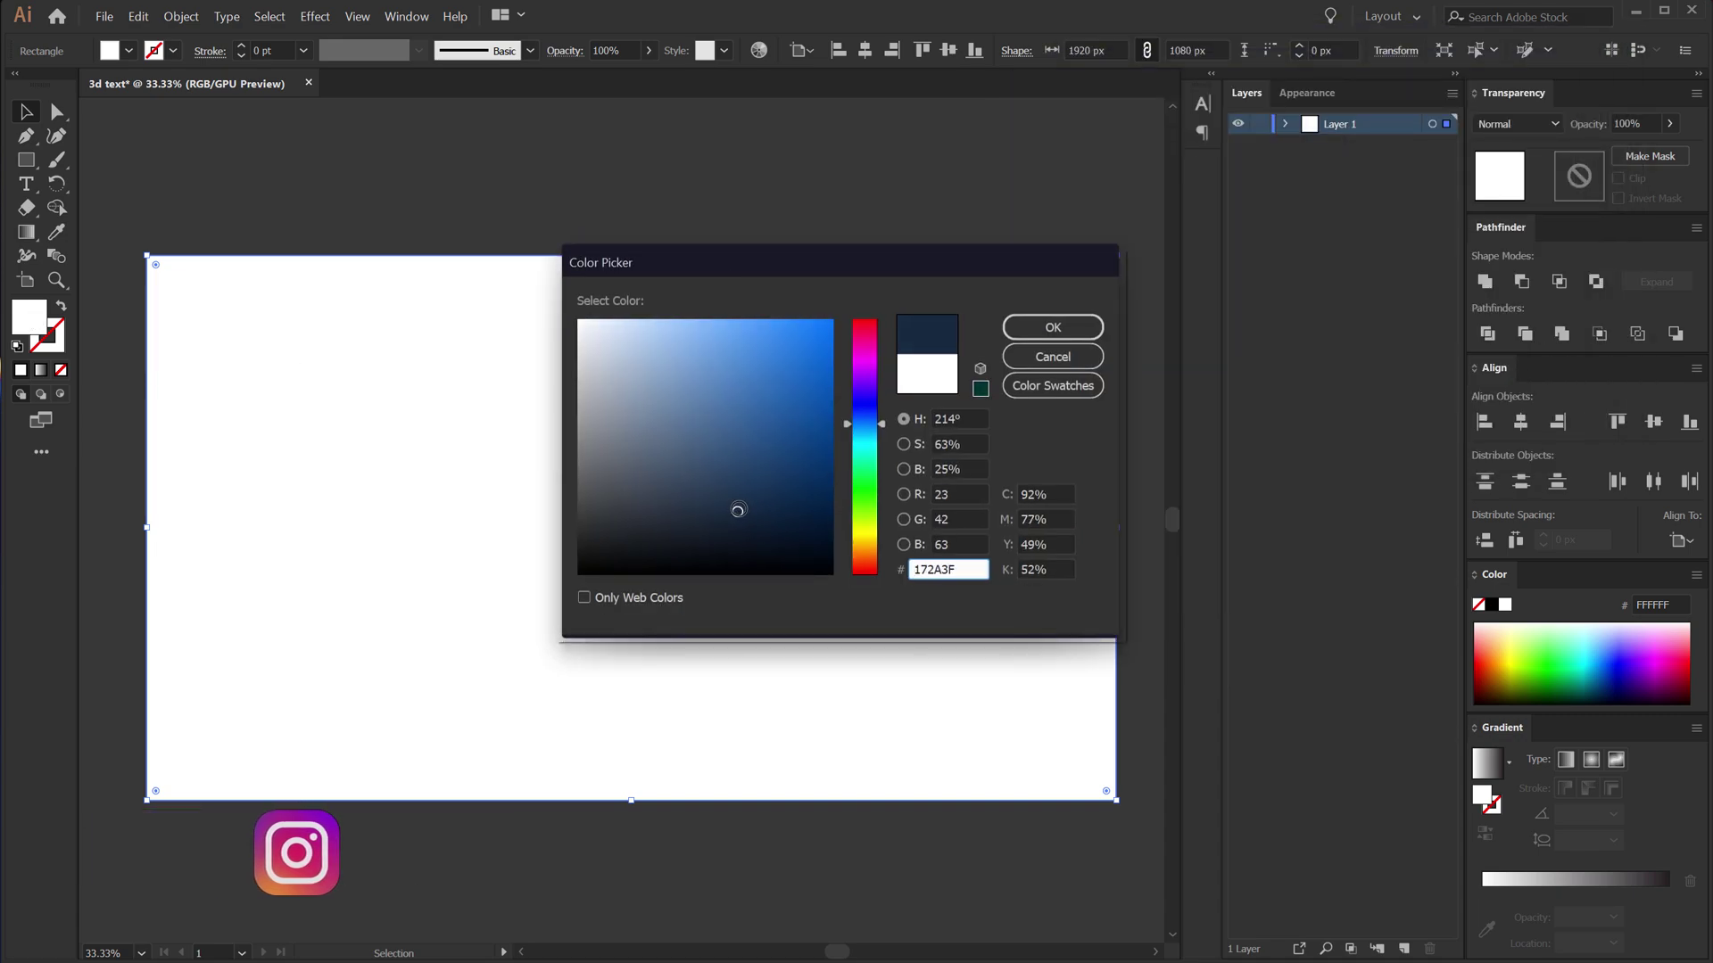
{"action": "left_click", "coordinate": [865, 418]}
{"action": "left_click_drag", "start_coordinate": [729, 514], "coordinate": [728, 511]}
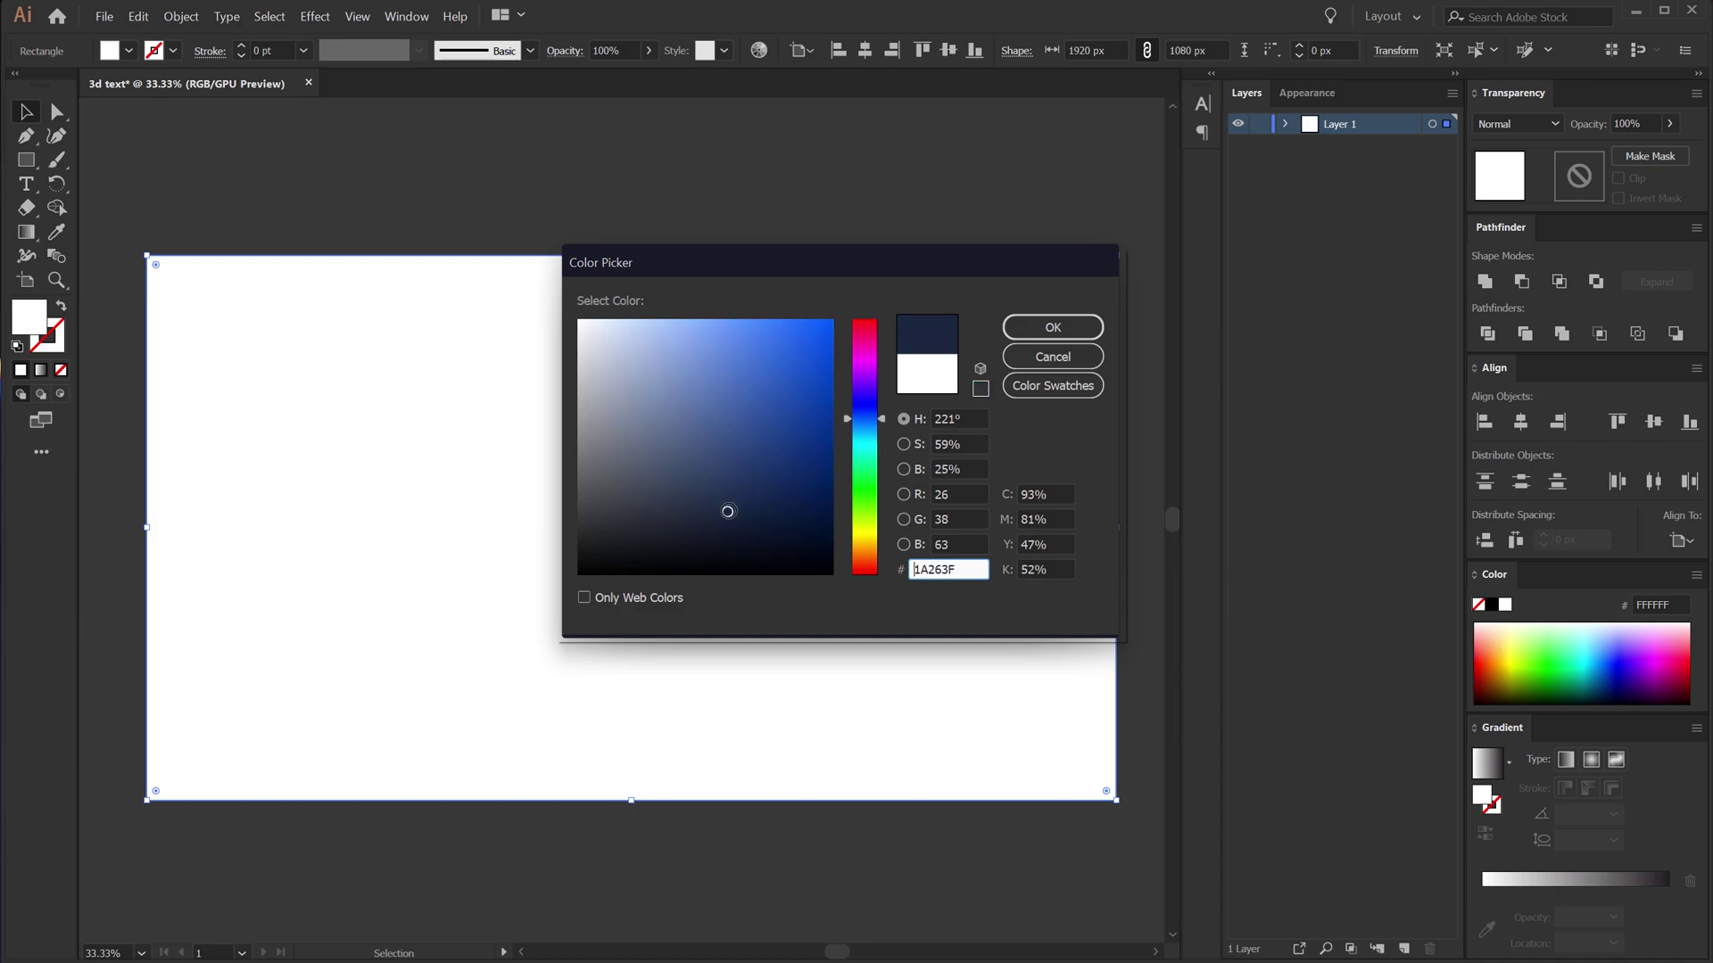
{"action": "left_click", "coordinate": [1053, 328]}
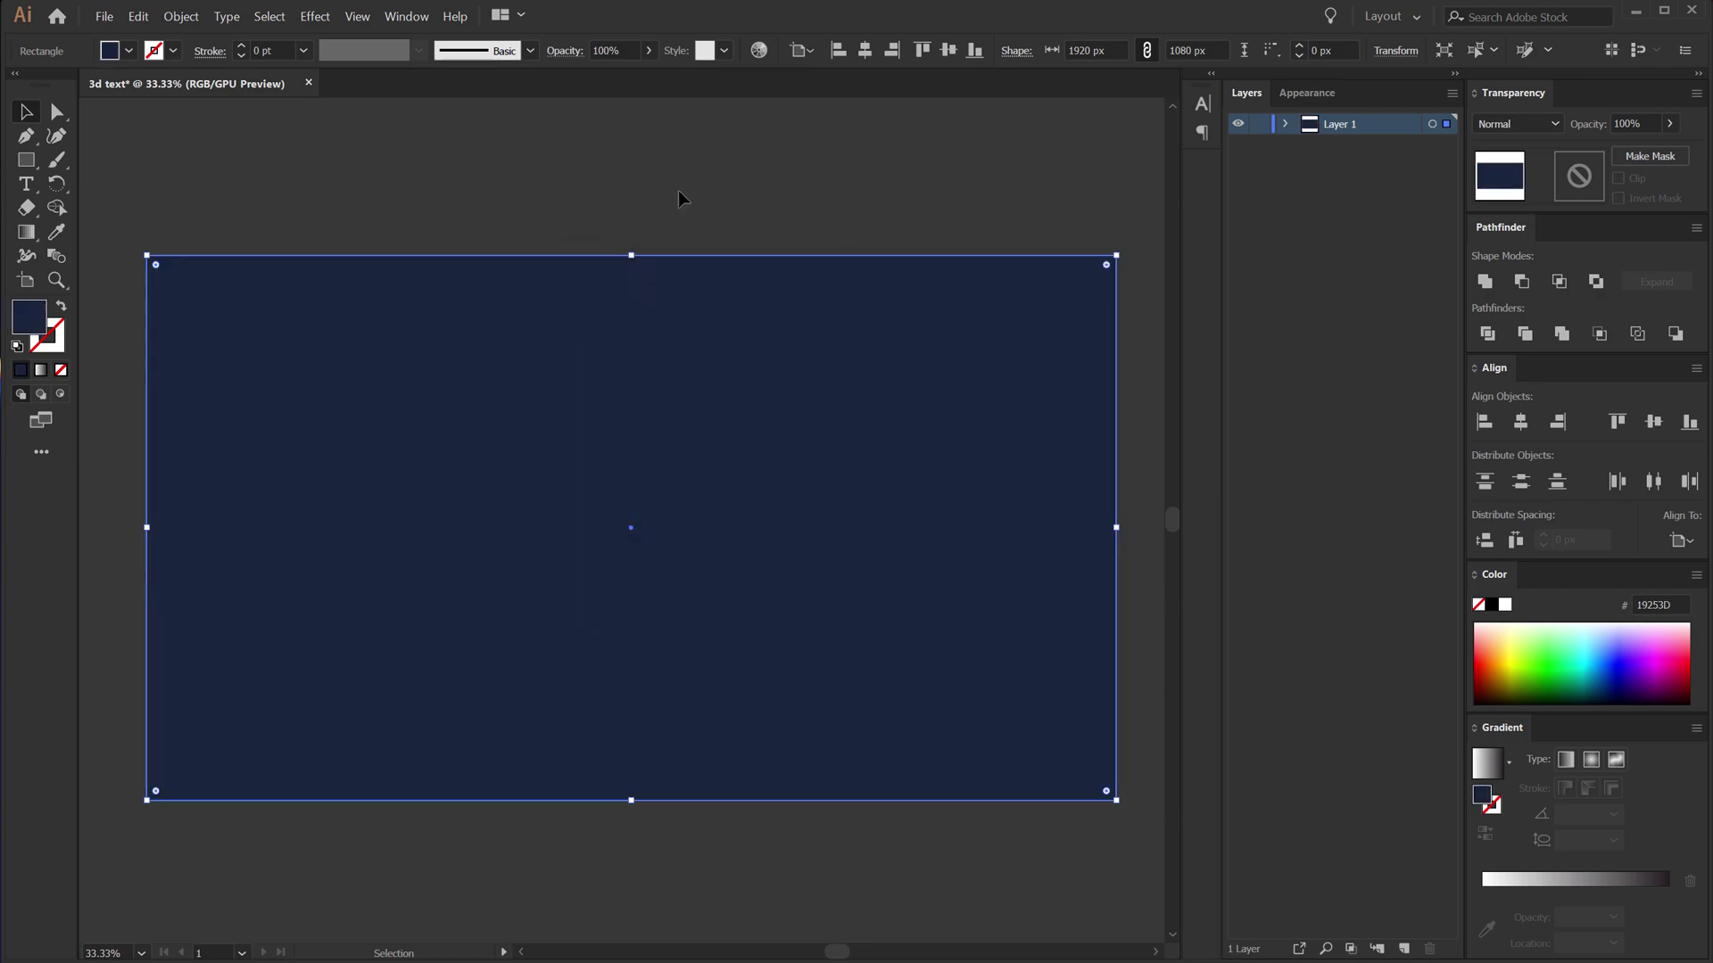
{"action": "left_click", "coordinate": [679, 196]}
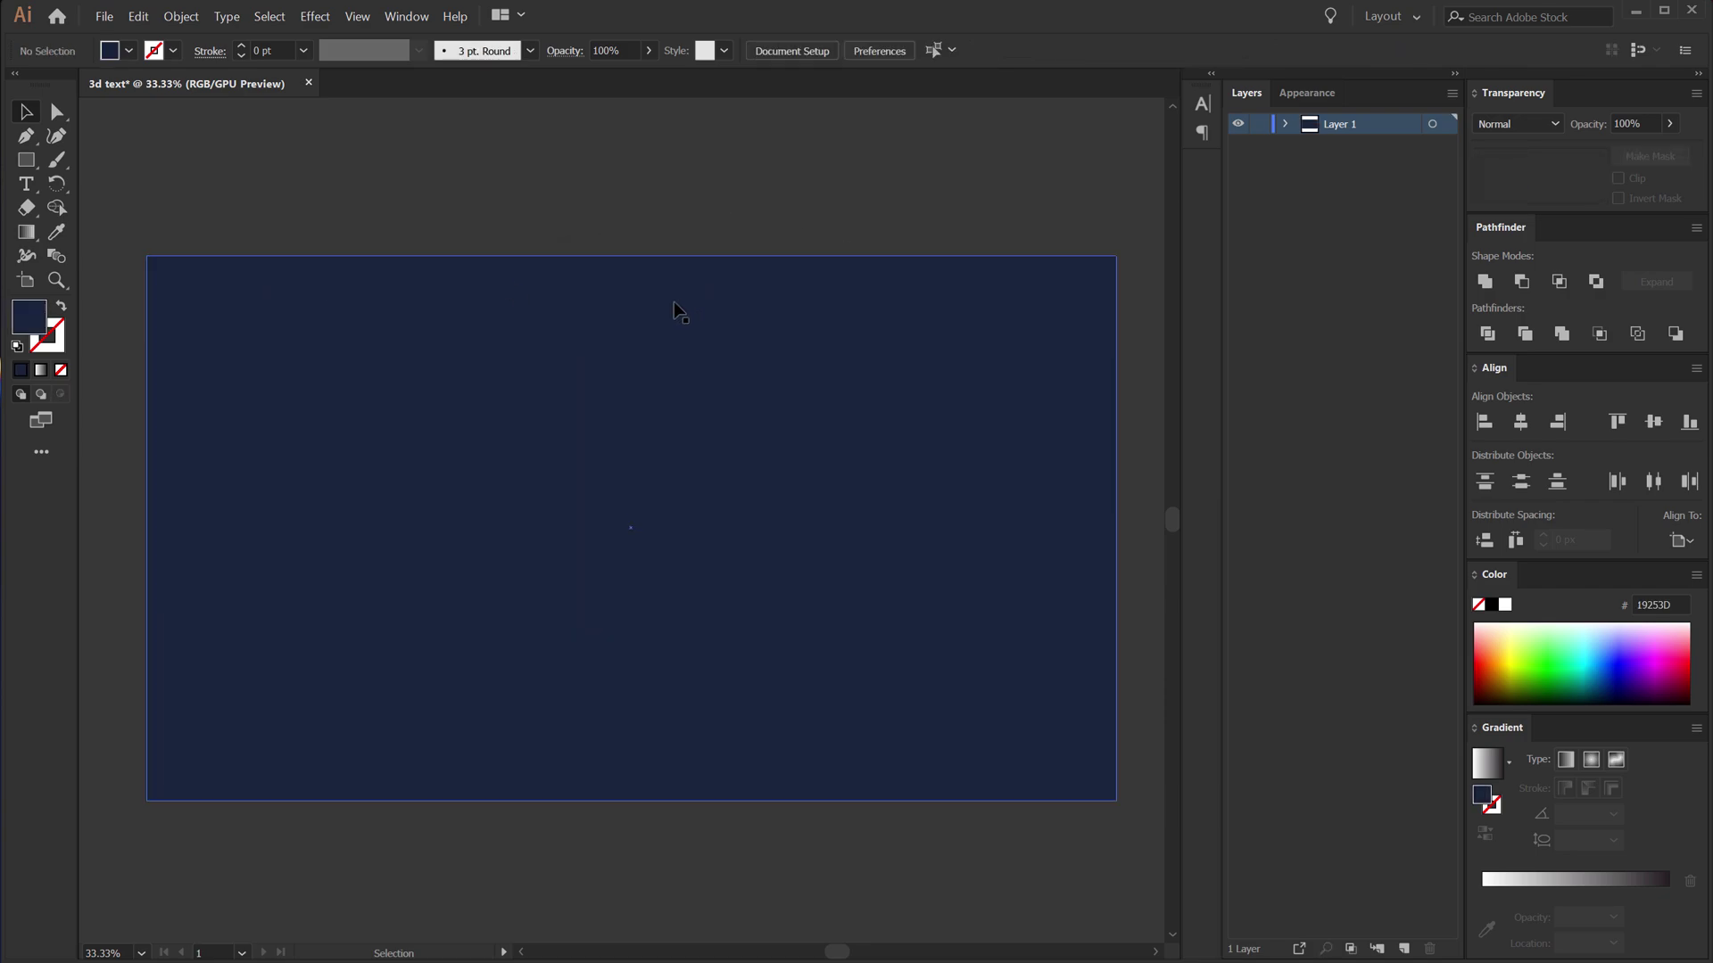
Step: Rename the background's layer as BG and lock it
{"action": "double_click", "coordinate": [1336, 125]}
{"action": "type", "text": "BG"}
{"action": "key", "text": "Return"}
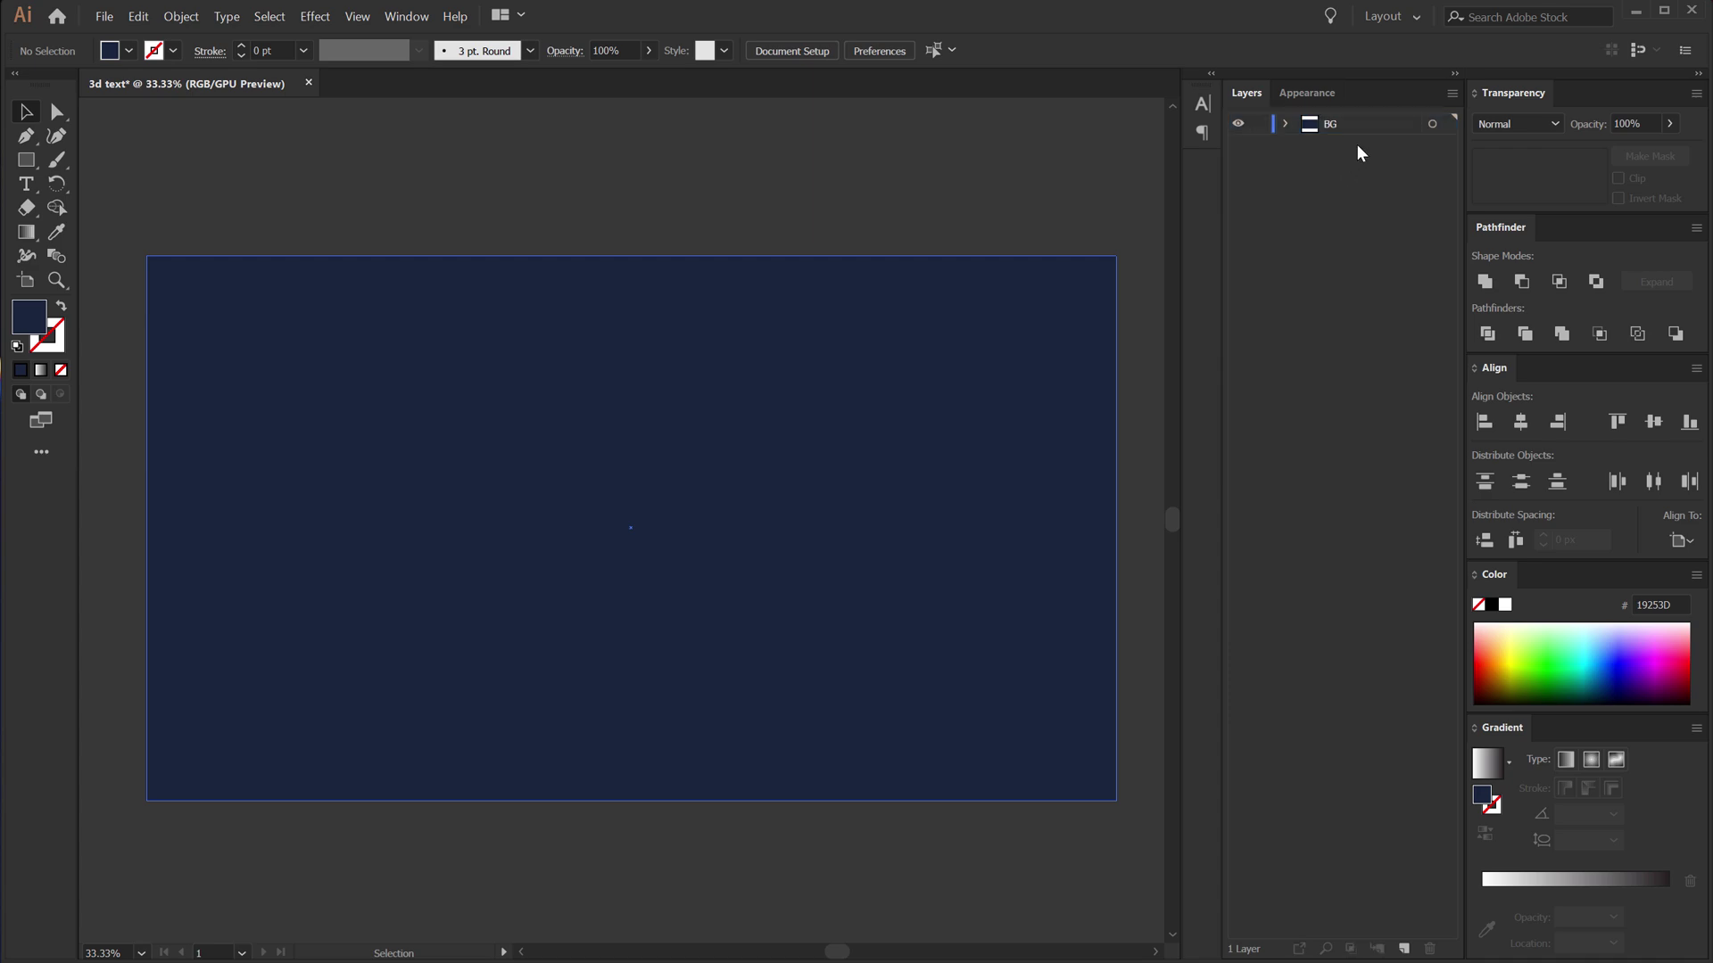
{"action": "left_click", "coordinate": [1259, 125]}
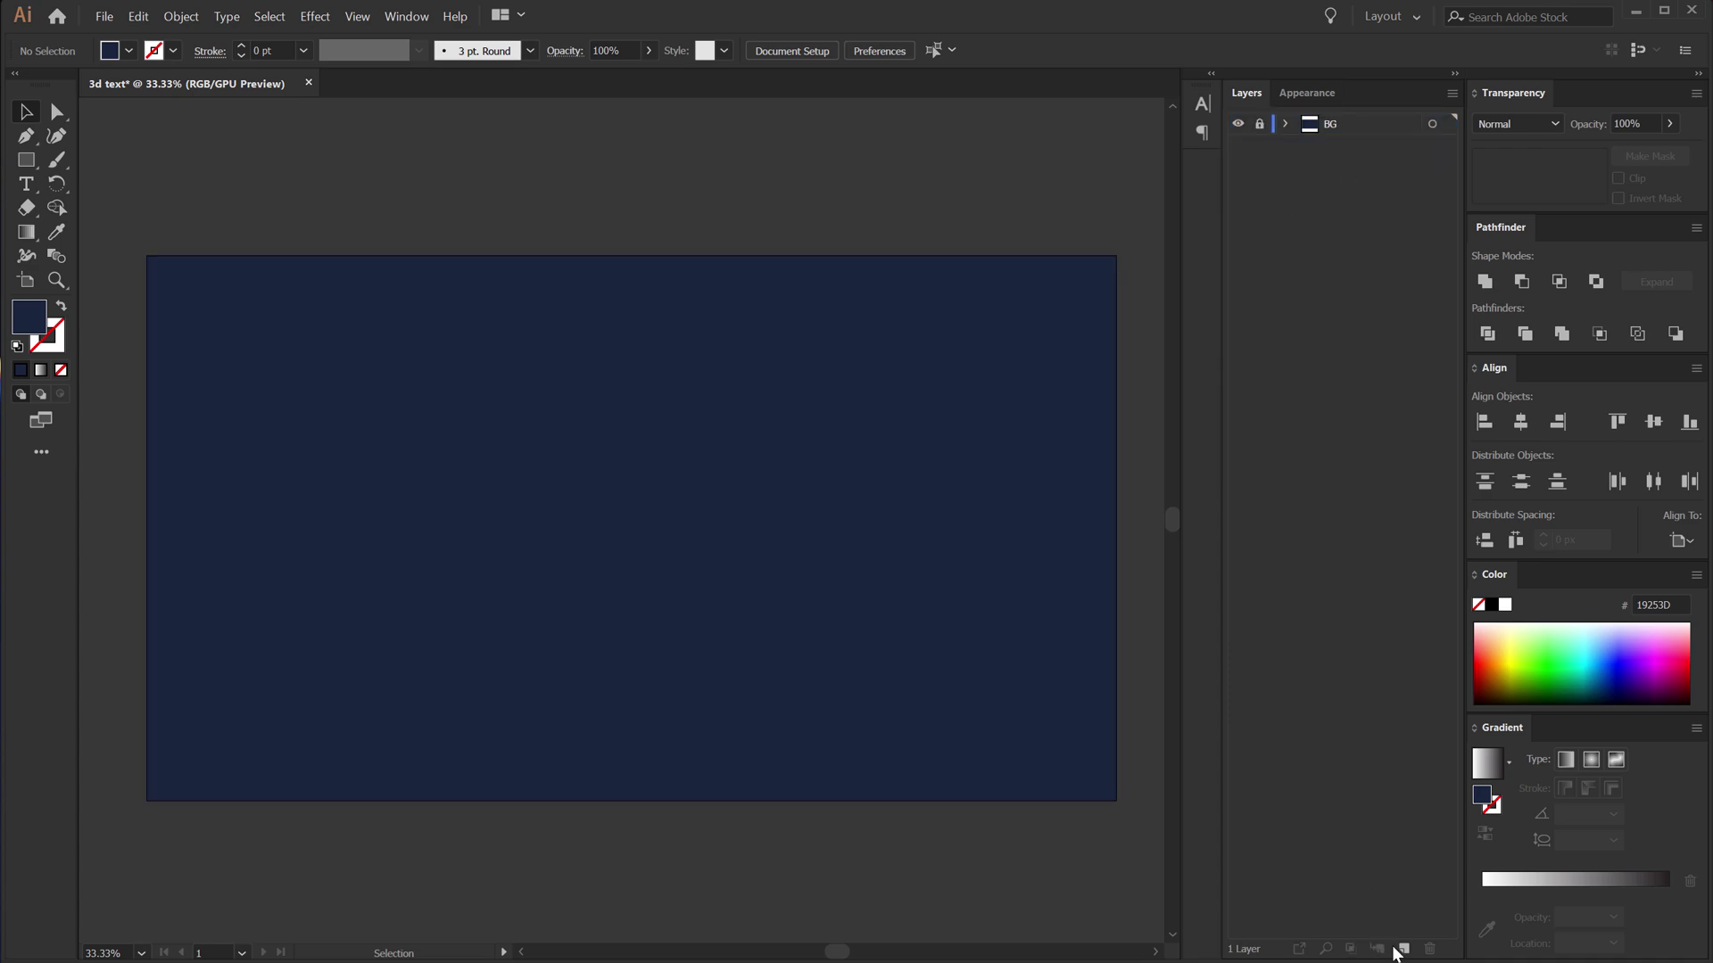
Step: Add a new layer above BG and name it Text
{"action": "left_click", "coordinate": [1403, 950]}
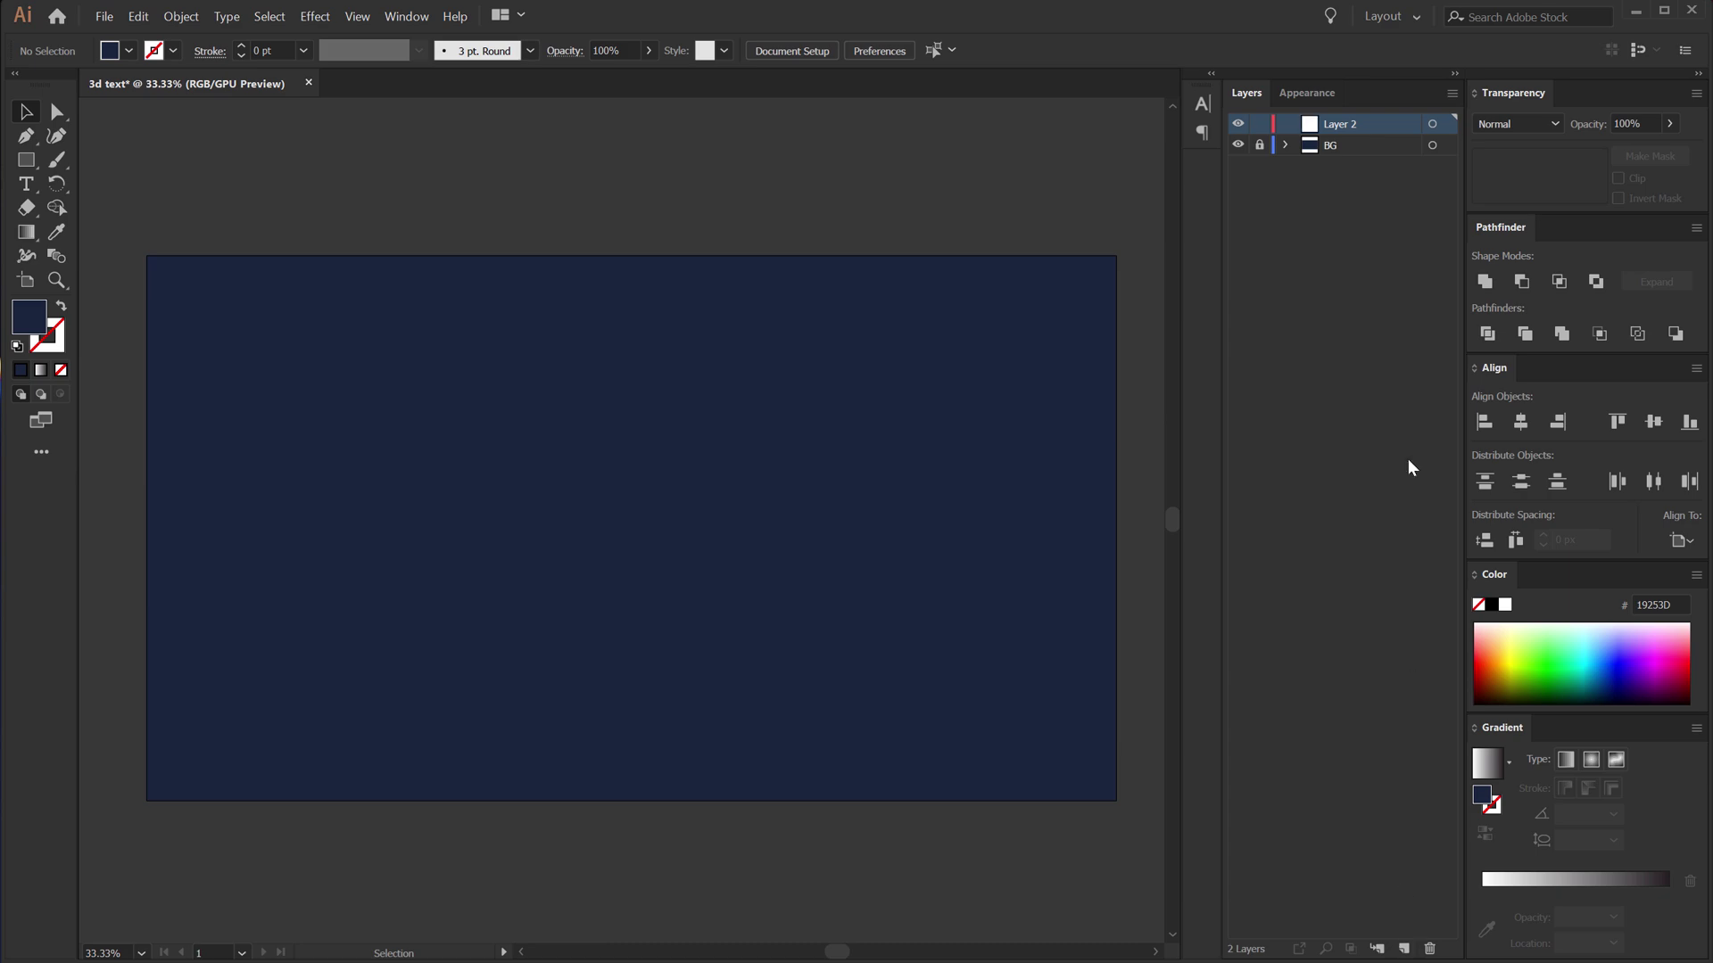
{"action": "double_click", "coordinate": [1336, 126]}
{"action": "key", "text": "BackSpace"}
{"action": "key", "text": "Return"}
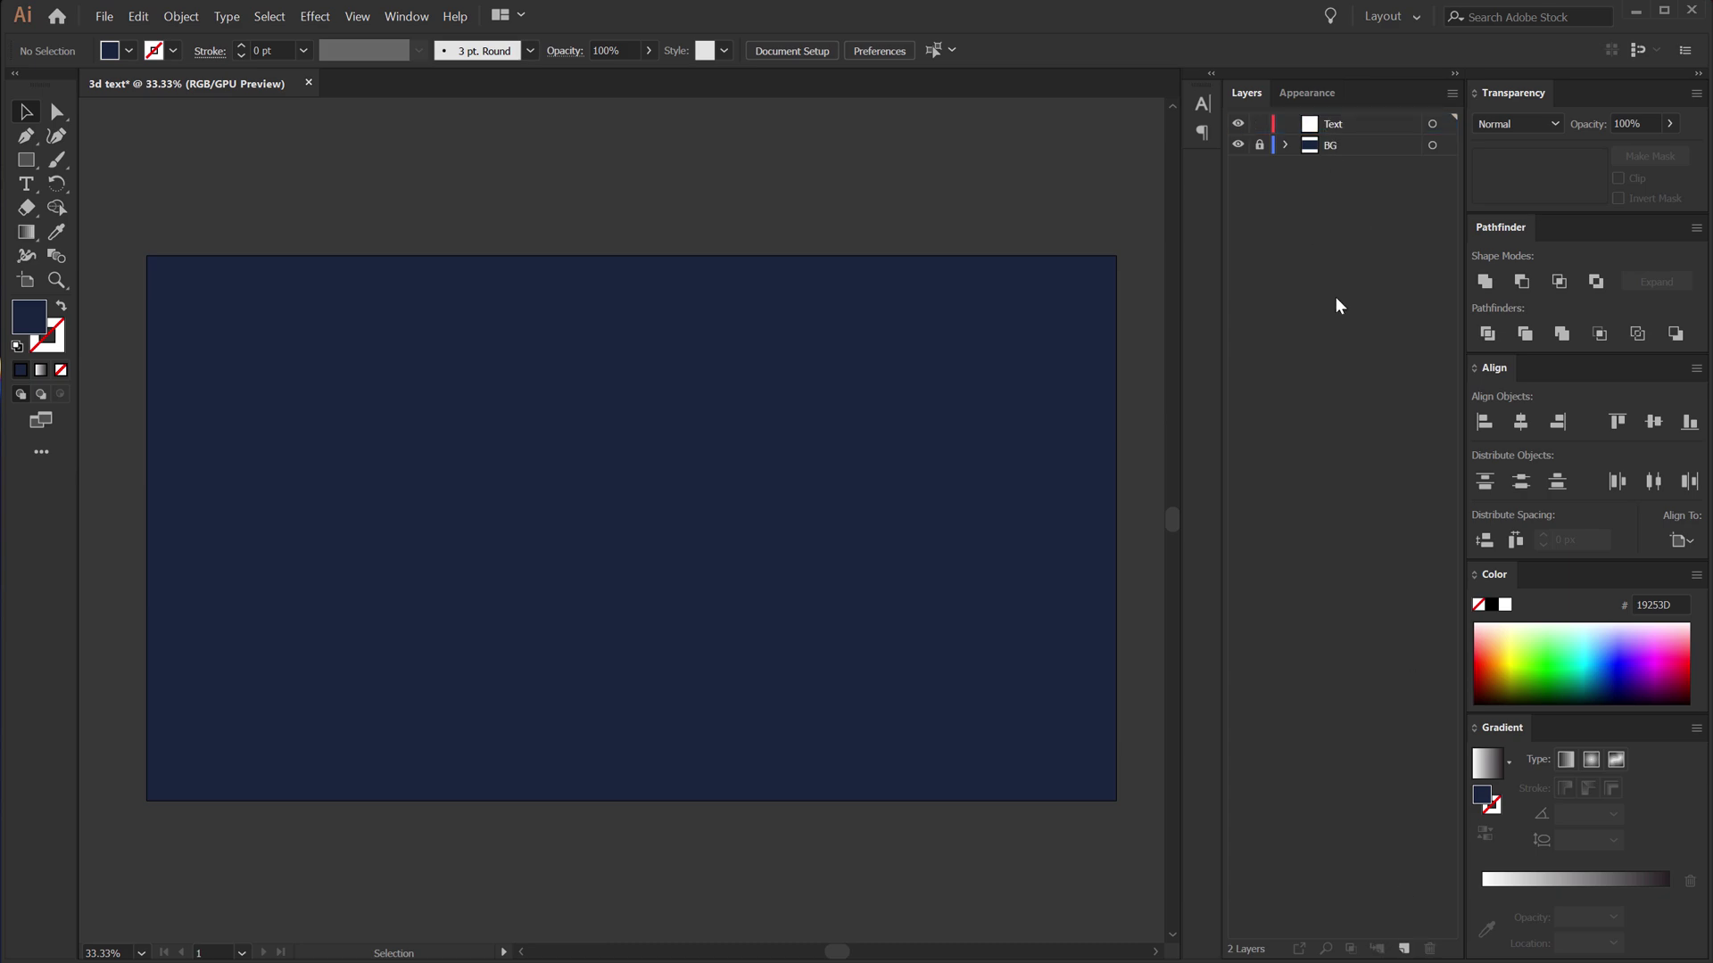
Step: Place a line of placeholder point text on the artboard, set its size to 72 pt and move it toward the center
{"action": "left_click", "coordinate": [26, 185]}
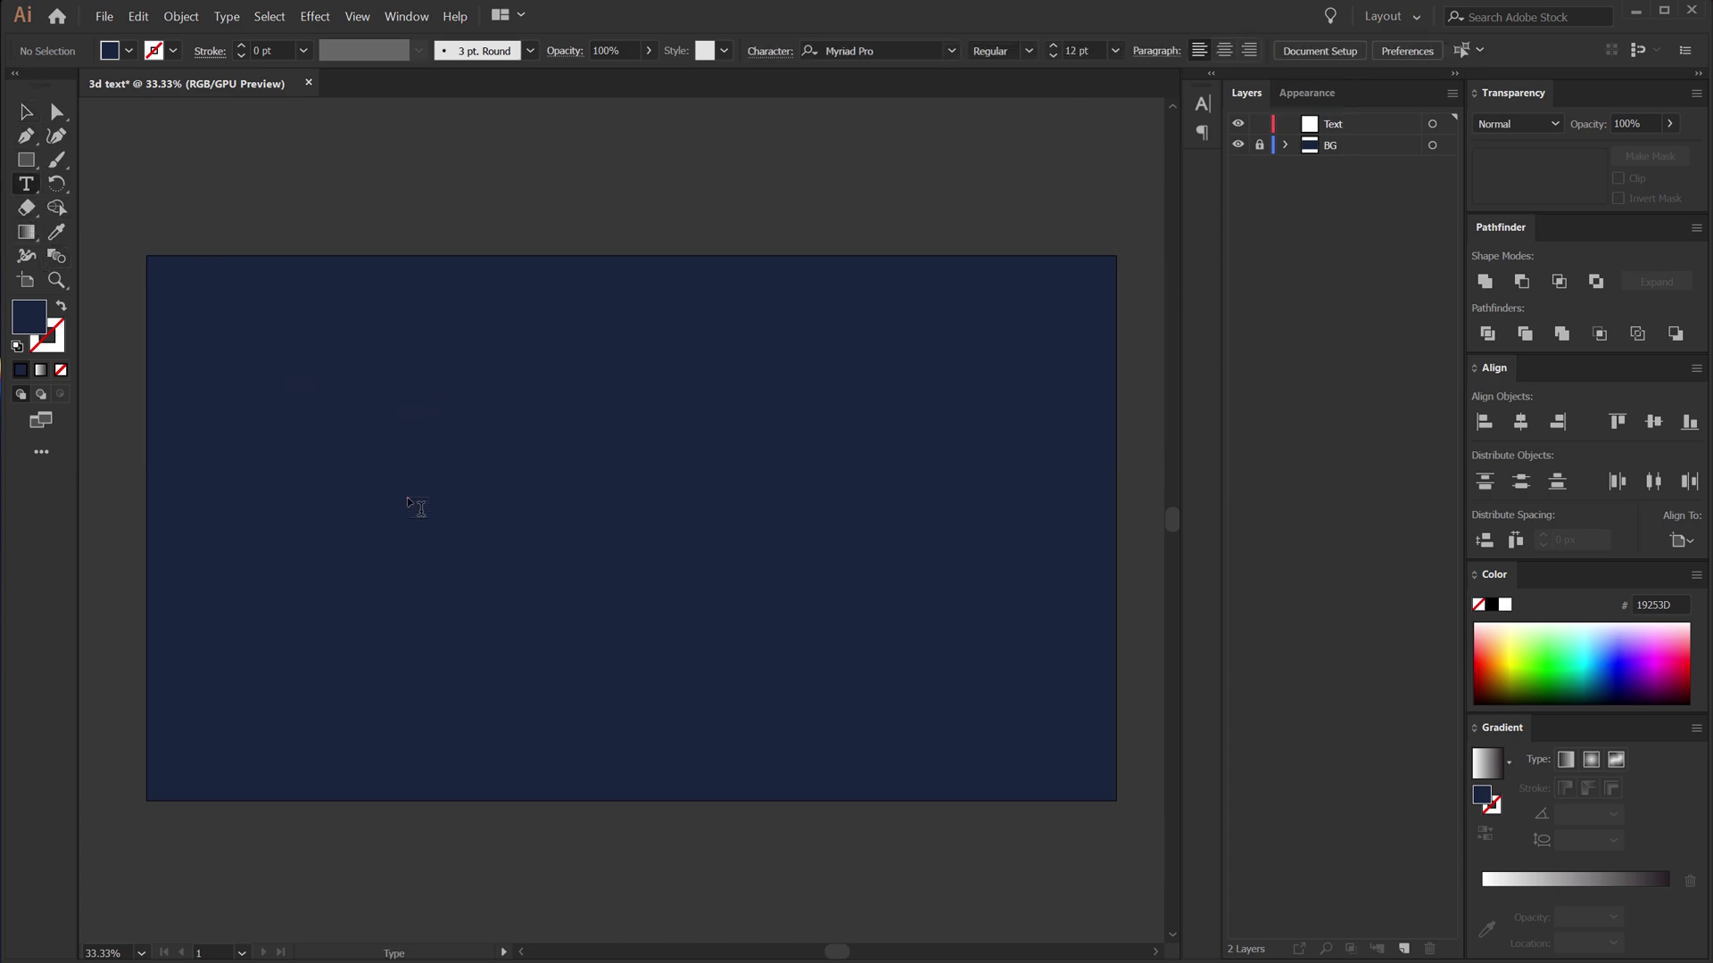
{"action": "left_click", "coordinate": [413, 505]}
{"action": "left_click", "coordinate": [29, 112]}
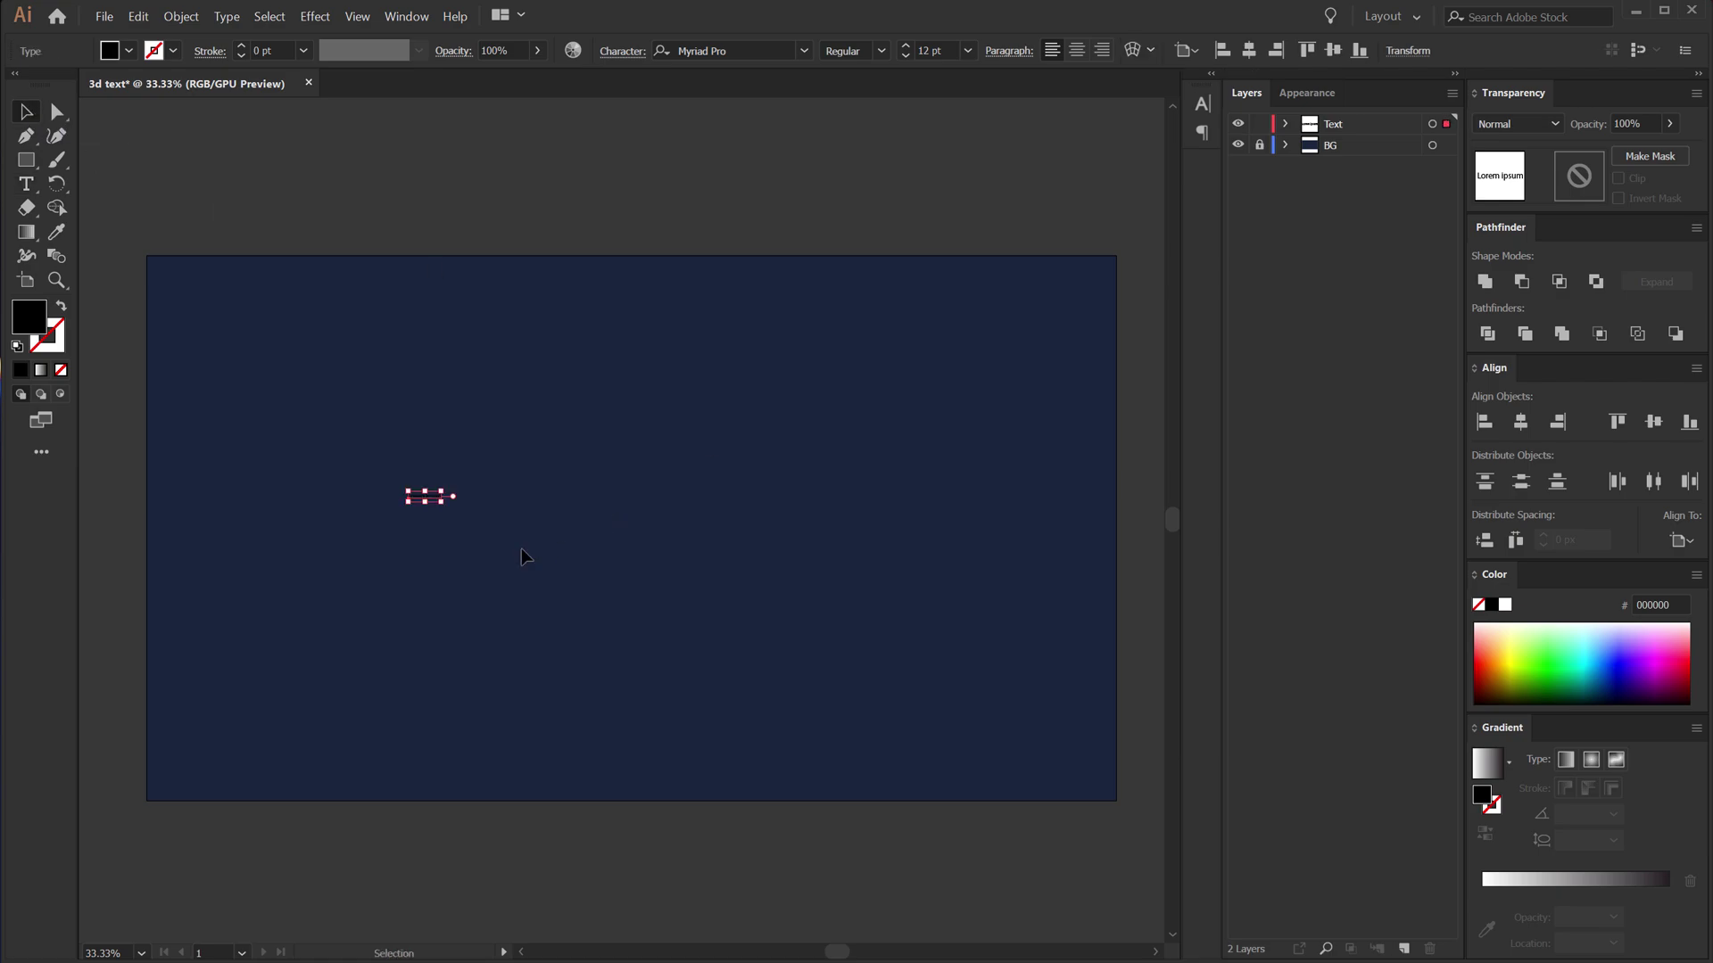
{"action": "left_click", "coordinate": [967, 51]}
{"action": "left_click", "coordinate": [990, 409]}
{"action": "left_click_drag", "start_coordinate": [500, 489], "coordinate": [668, 504]}
Step: Set the placeholder text in Integral CF Demi Bold and scale it up proportionally to about 152 pt
{"action": "left_click", "coordinate": [759, 54]}
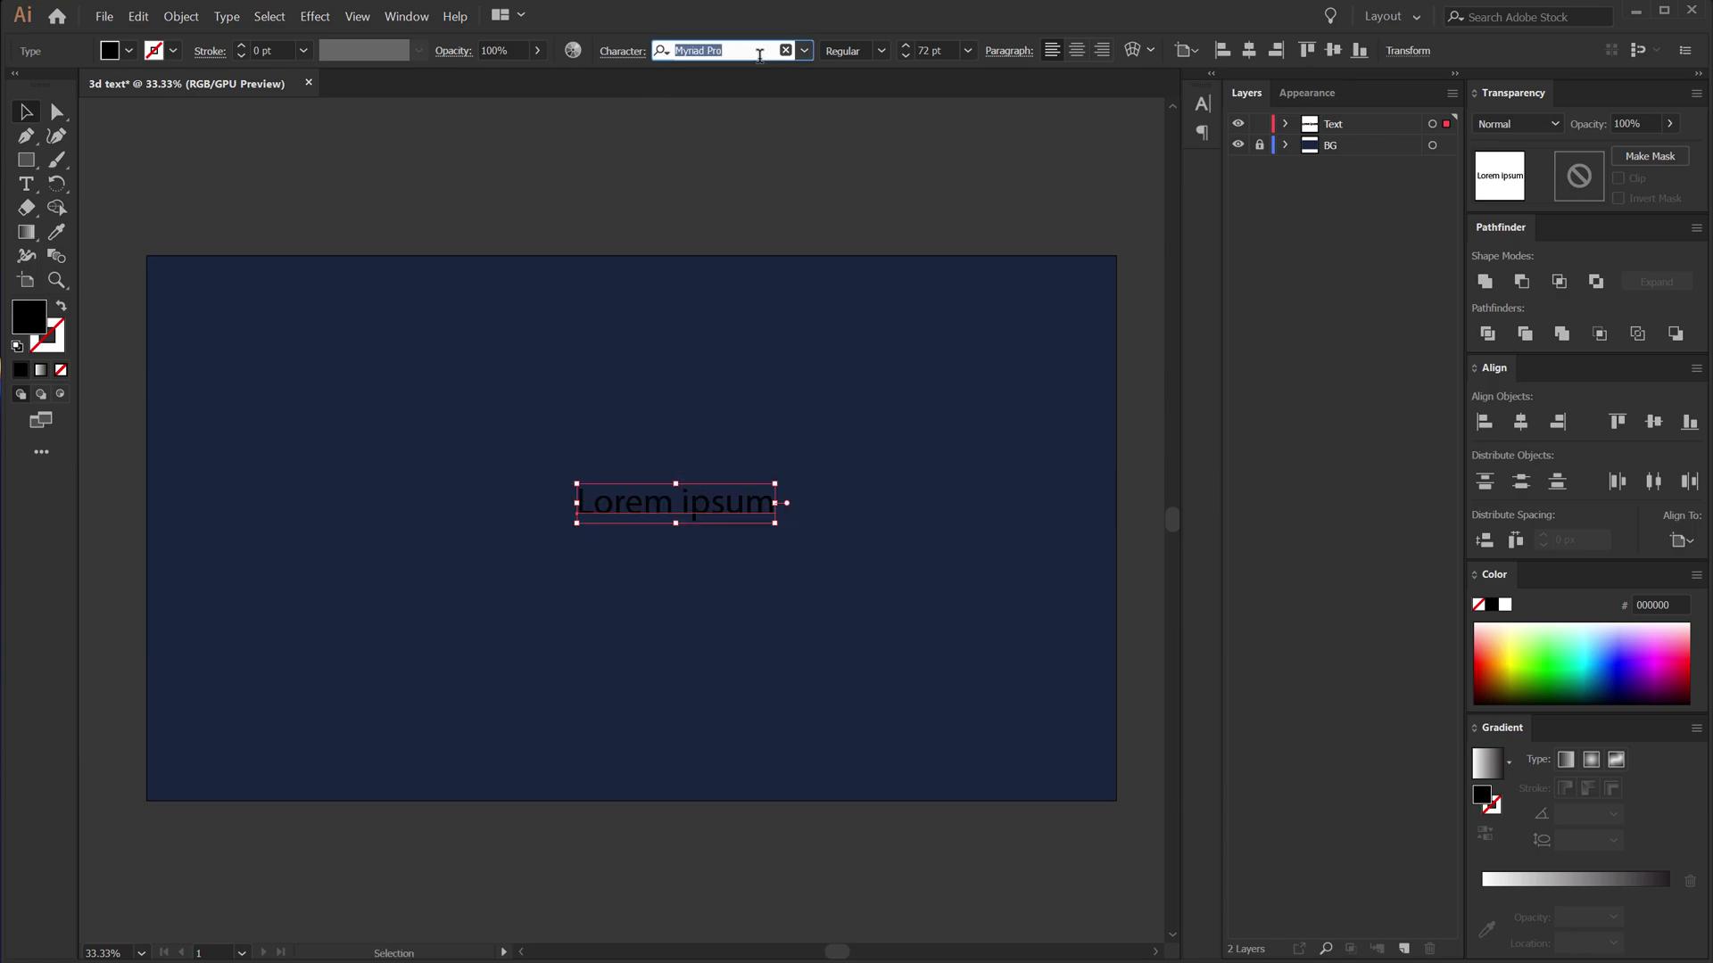
{"action": "type", "text": "int"}
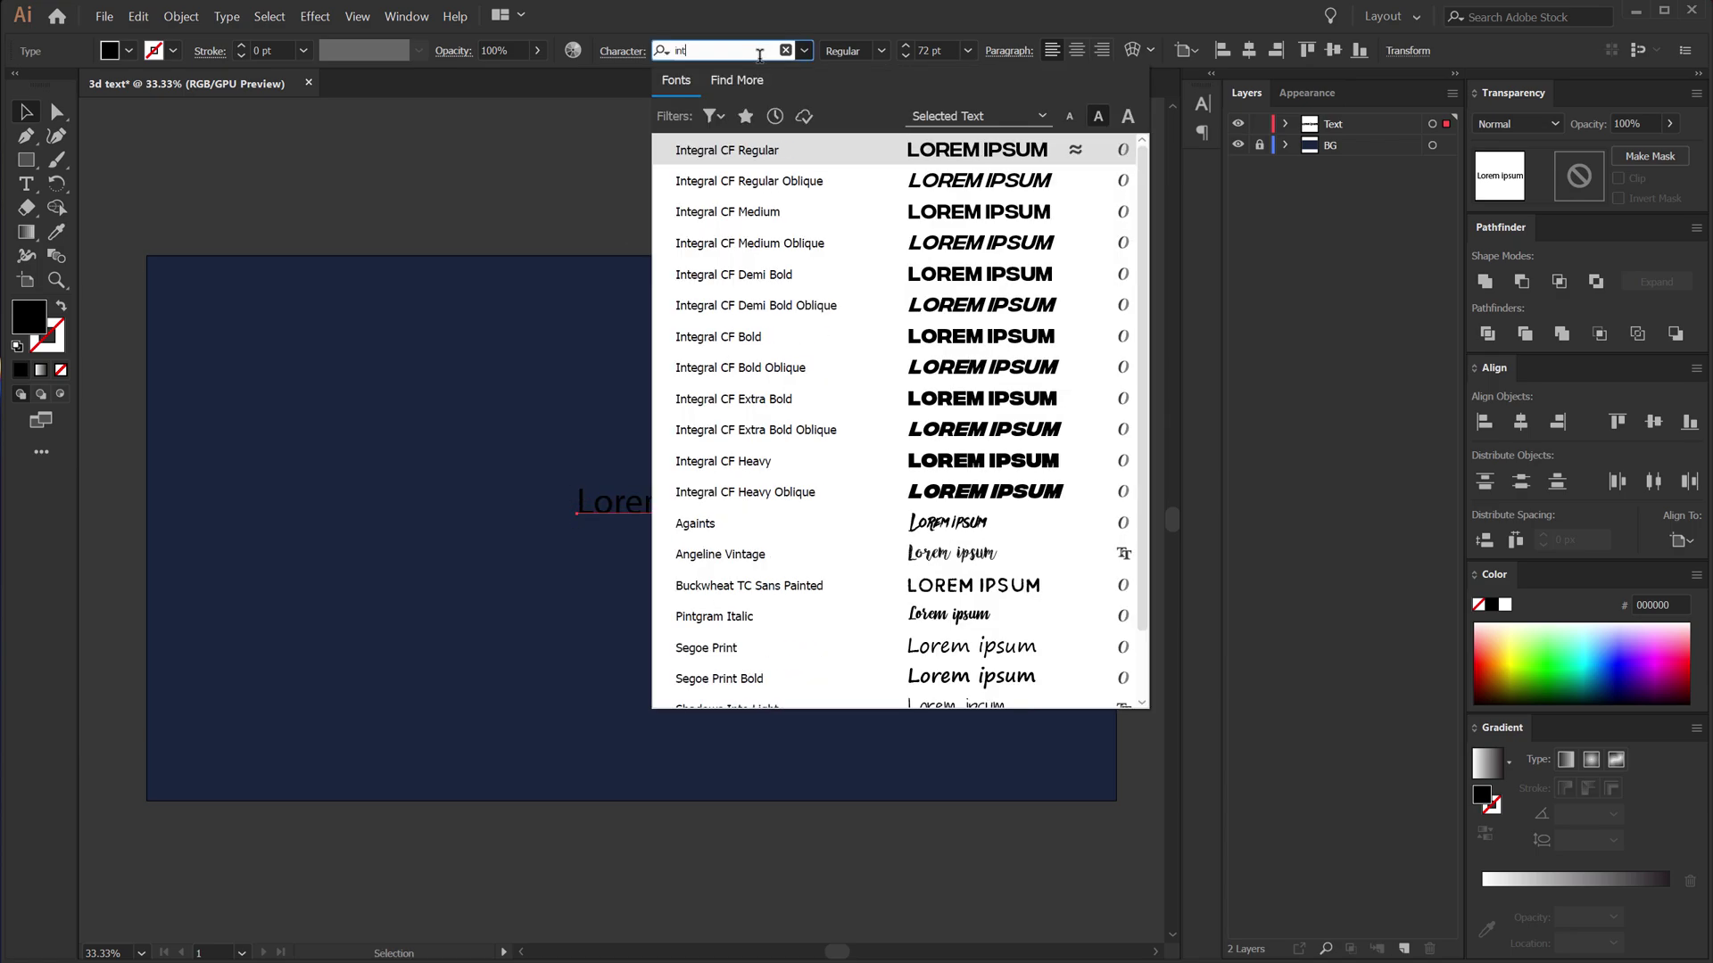
{"action": "left_click", "coordinate": [789, 276]}
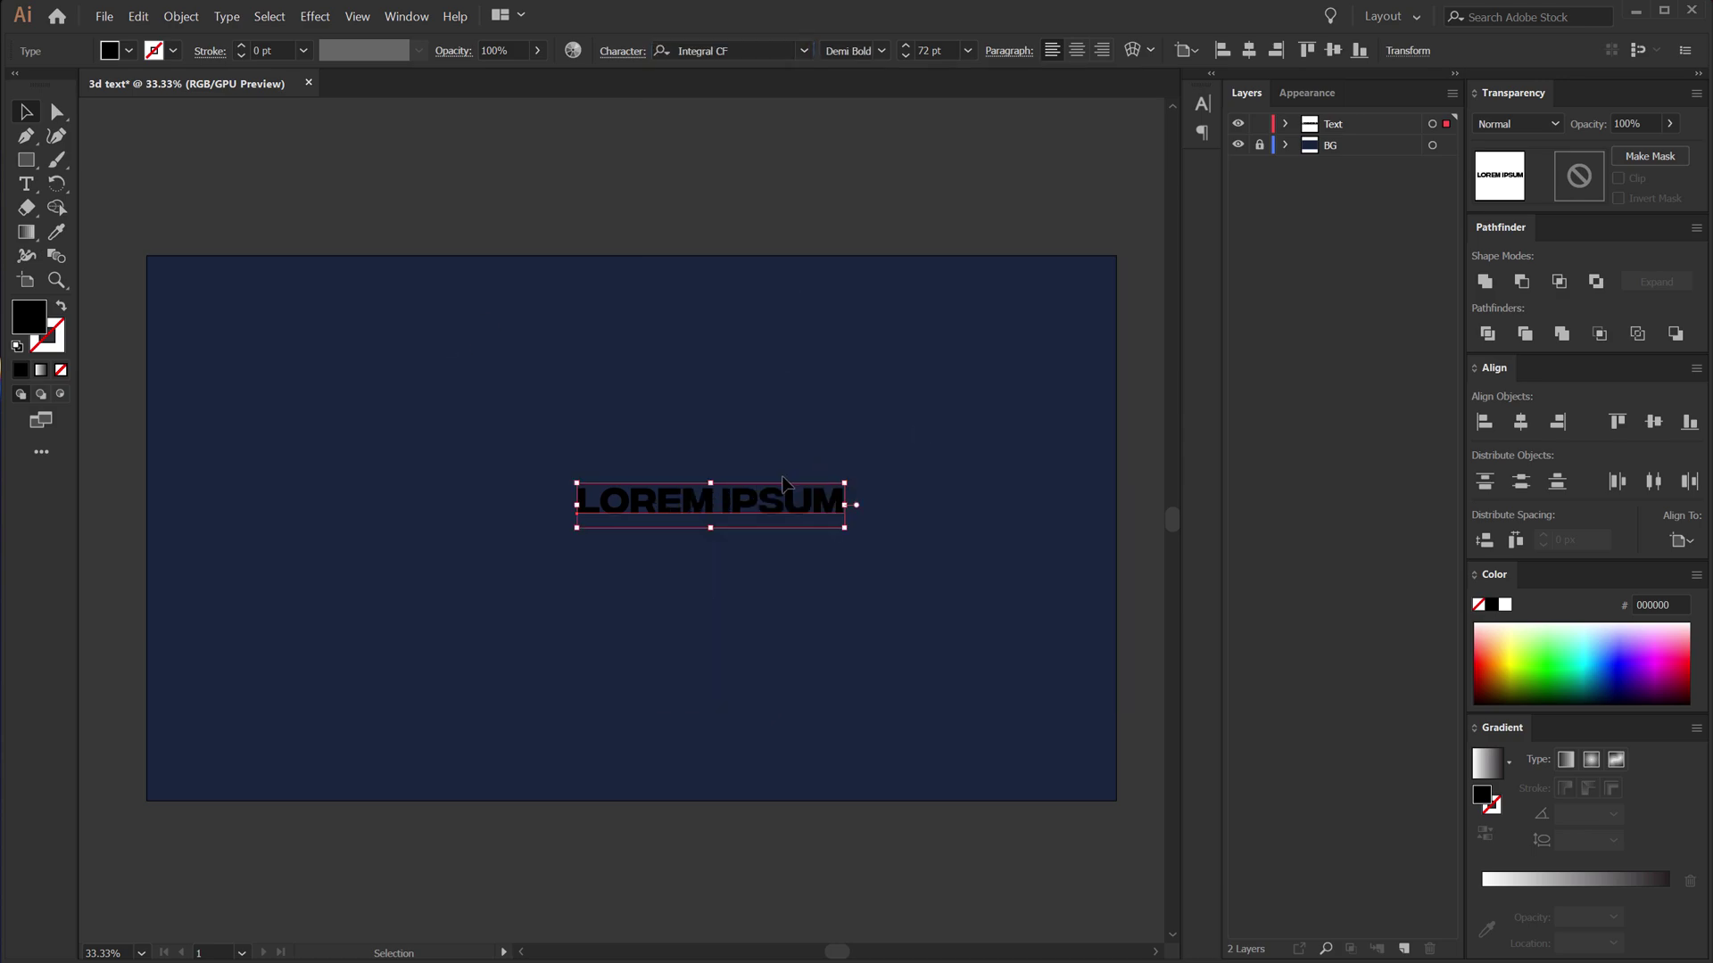
{"action": "left_click_drag", "start_coordinate": [844, 505], "coordinate": [994, 530]}
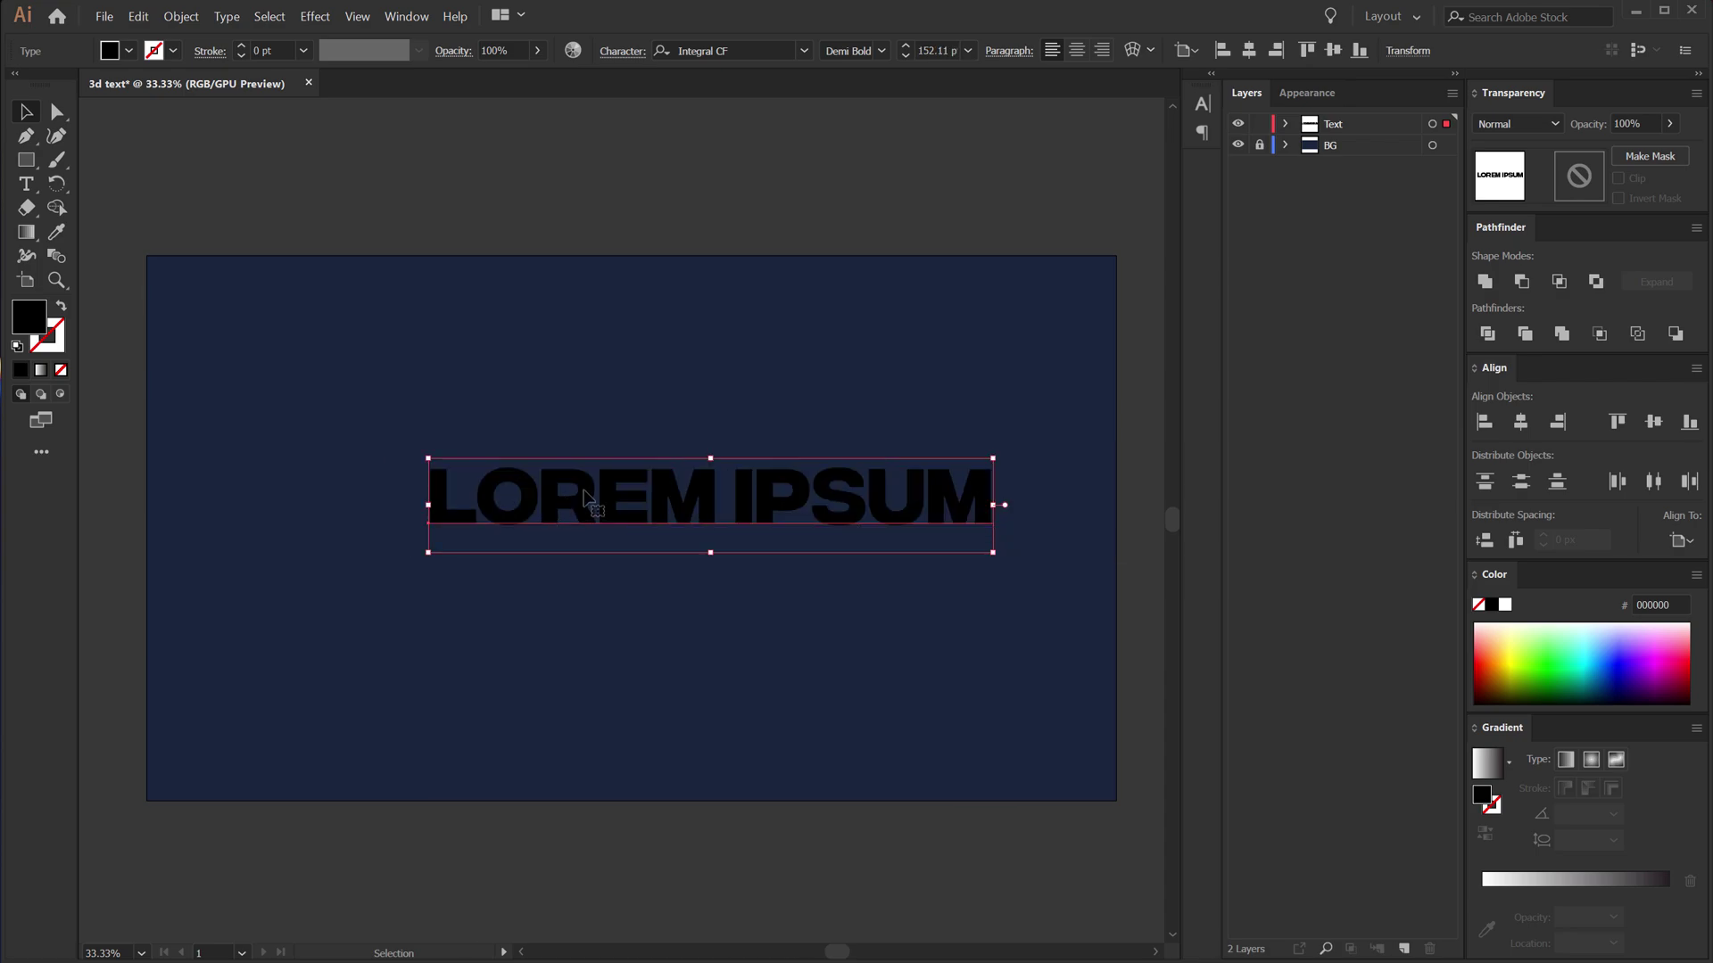
Step: Replace the placeholder wording with DEEP and move the text to the center of the artboard
{"action": "key", "text": "t"}
{"action": "left_click_drag", "start_coordinate": [436, 485], "coordinate": [1066, 502]}
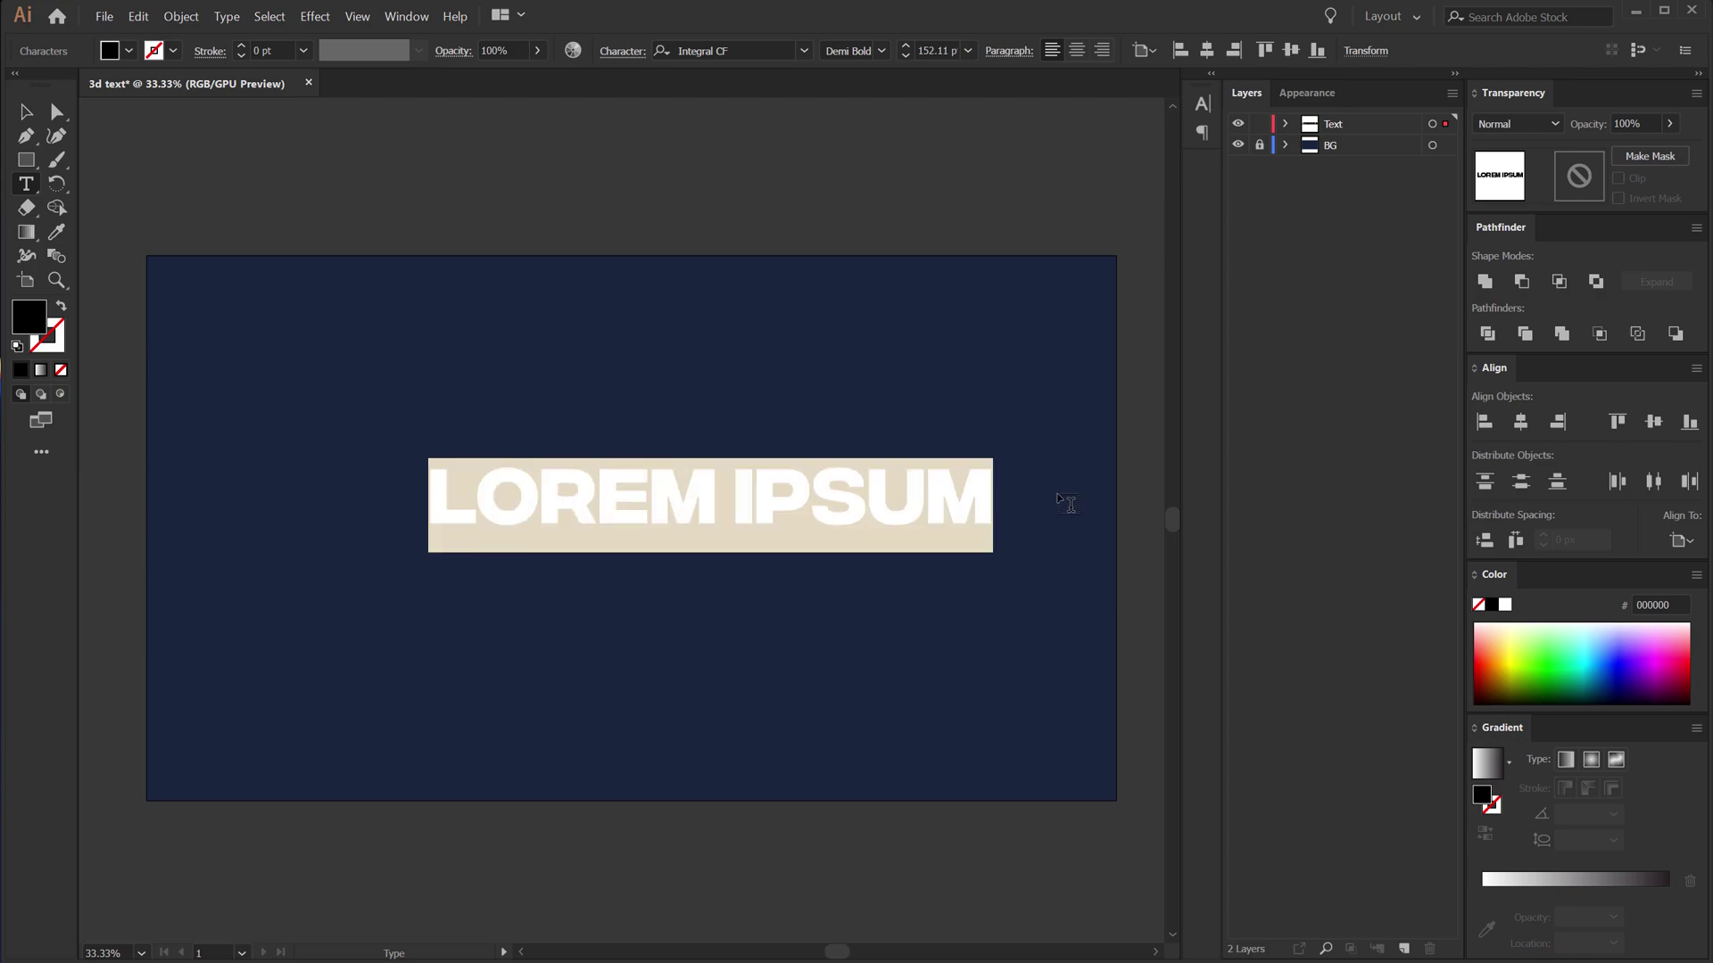
{"action": "type", "text": "DEE"}
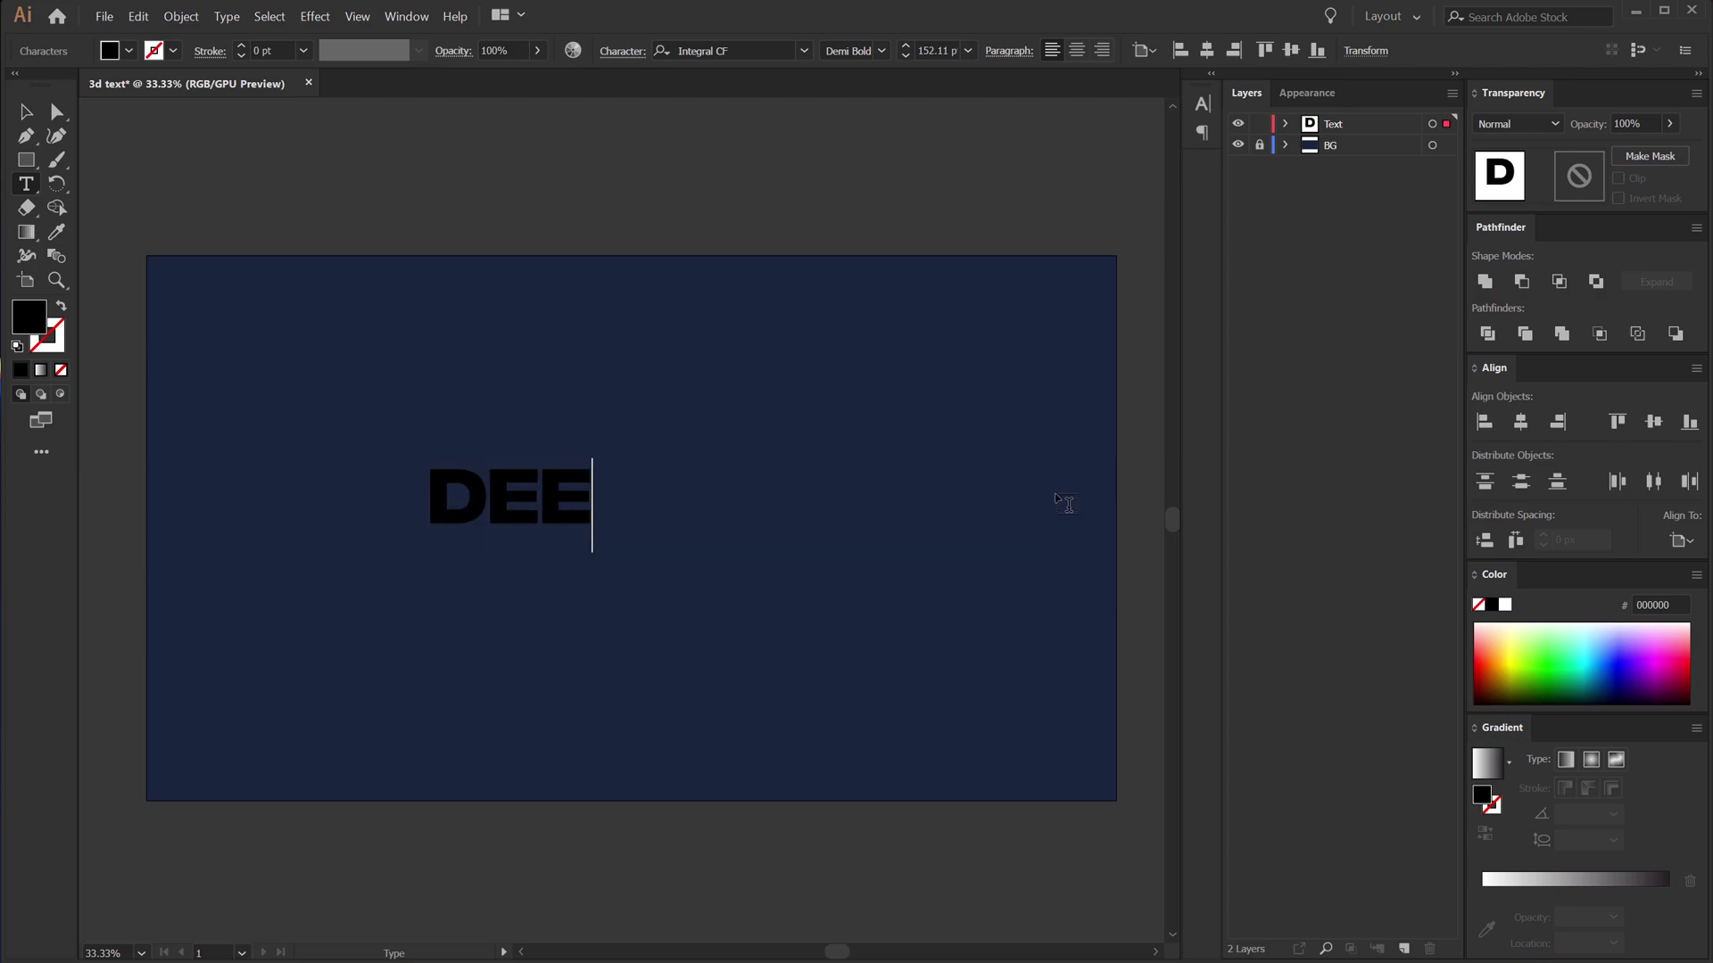
{"action": "type", "text": "P"}
{"action": "key", "text": "Escape"}
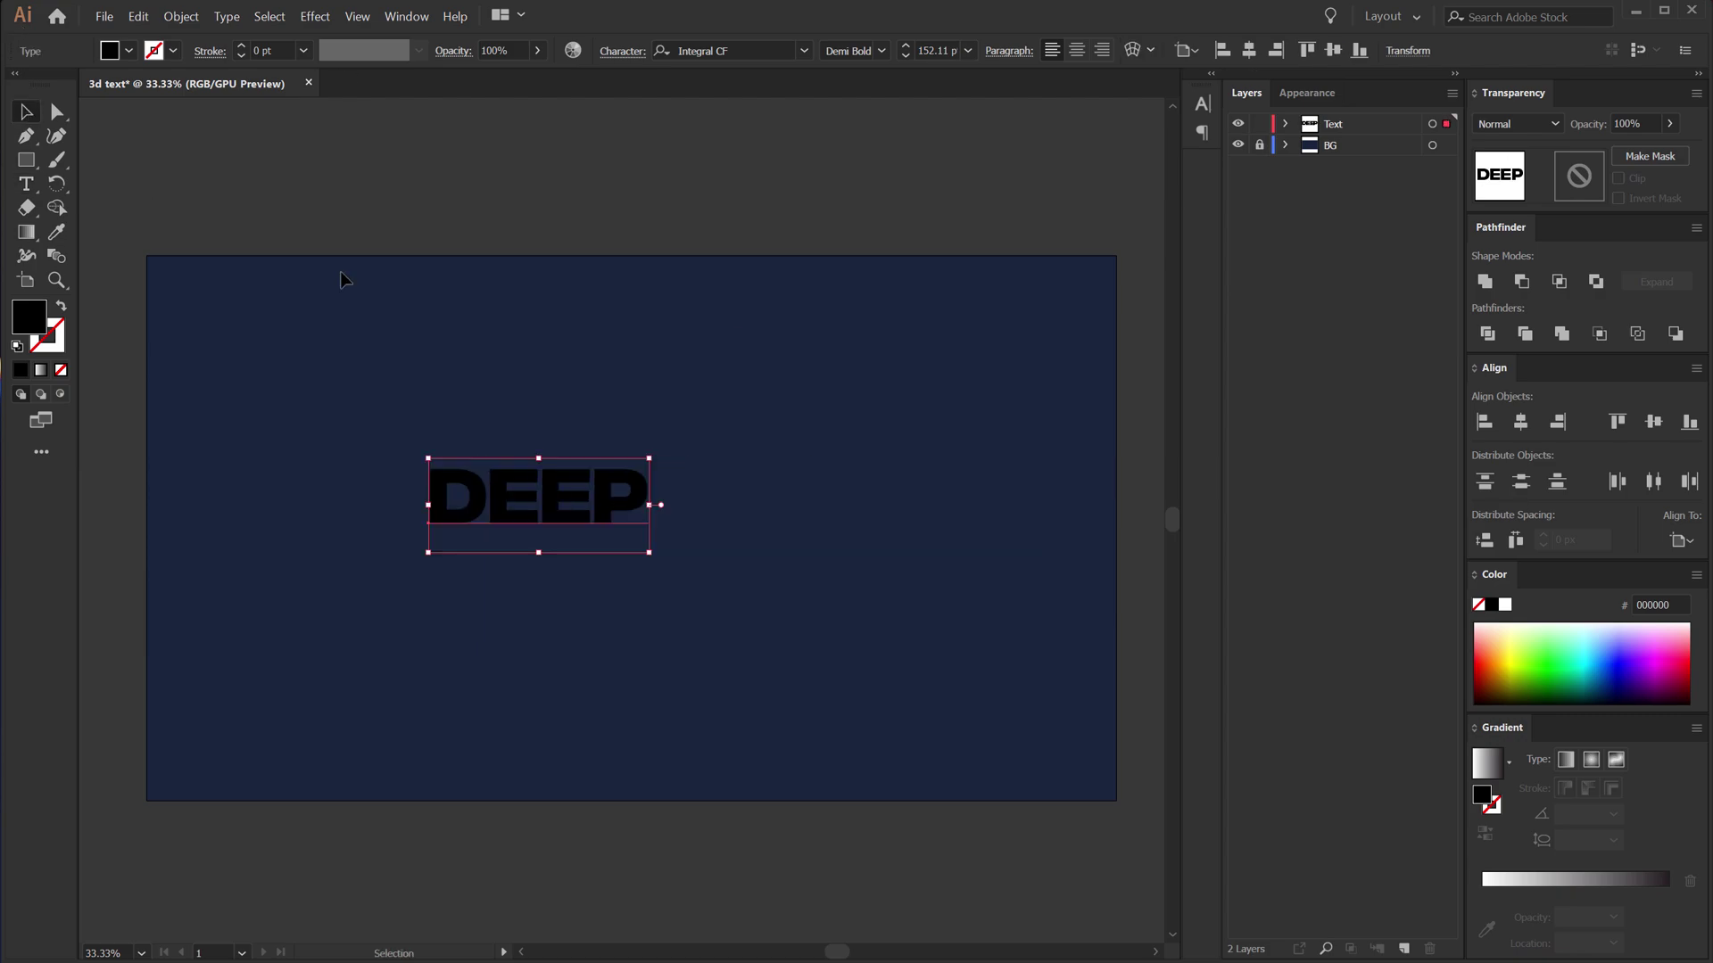
{"action": "left_click_drag", "start_coordinate": [506, 491], "coordinate": [597, 515]}
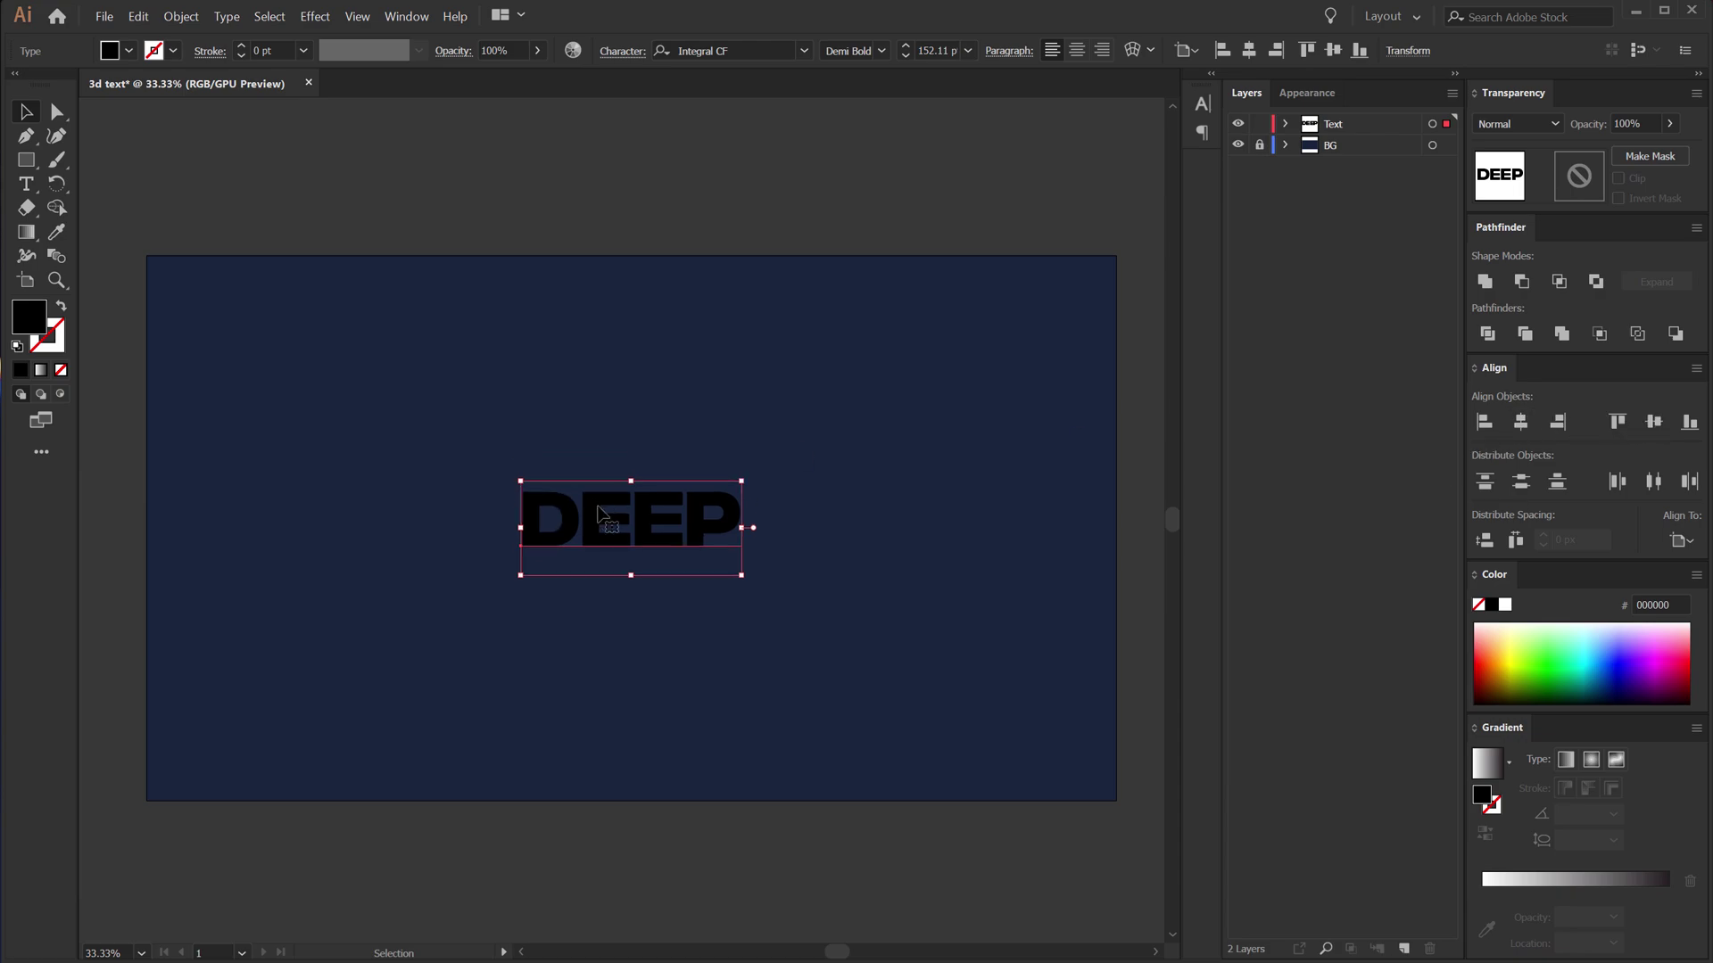
Step: Scale the DEEP text up proportionally from its center to about 240 pt and fill it with light grey F2F2F2
{"action": "left_click_drag", "start_coordinate": [741, 527], "coordinate": [806, 529]}
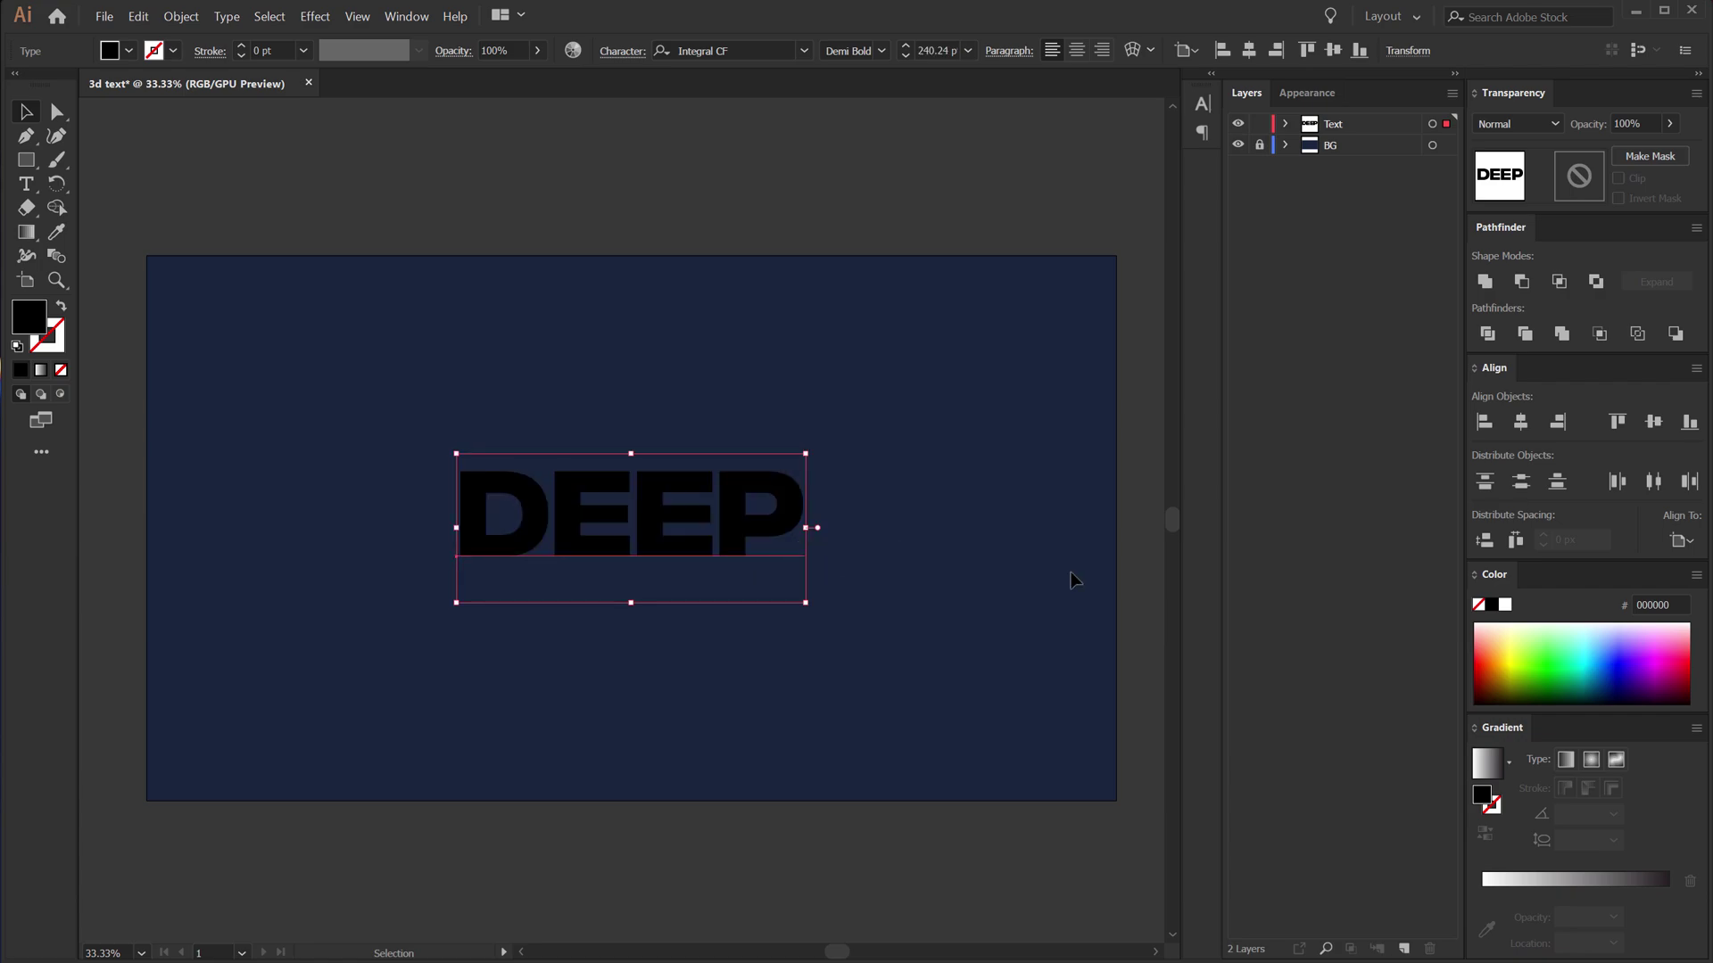
{"action": "left_click", "coordinate": [132, 52]}
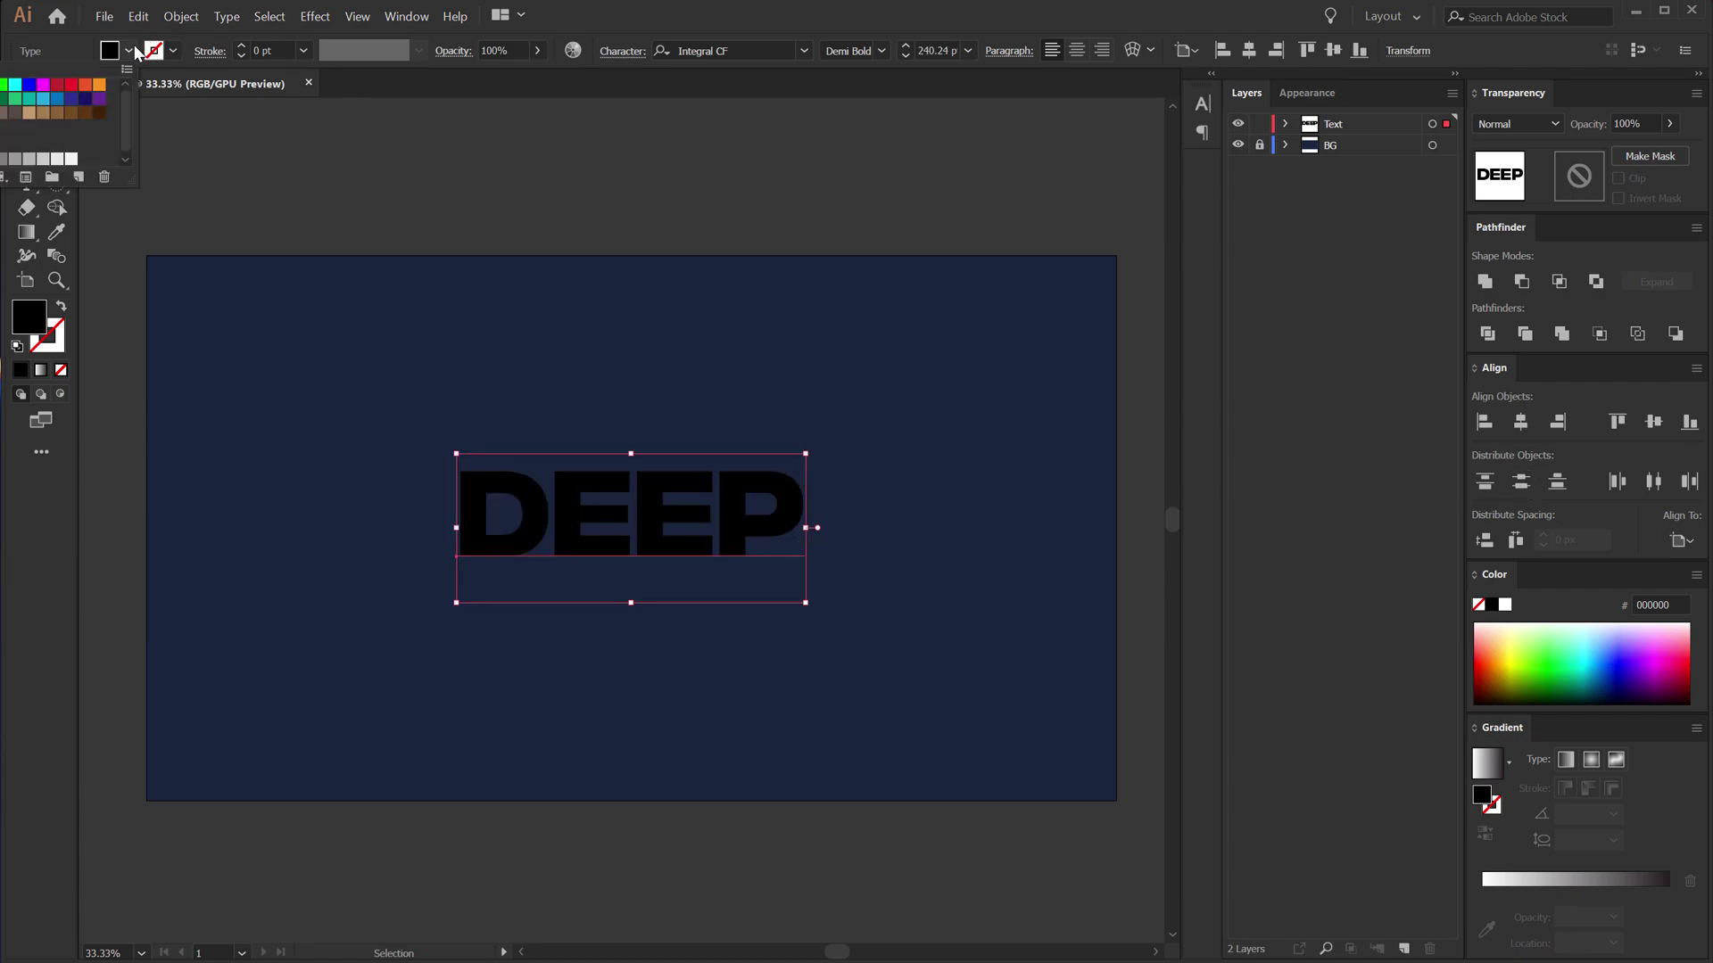
{"action": "left_click", "coordinate": [70, 158]}
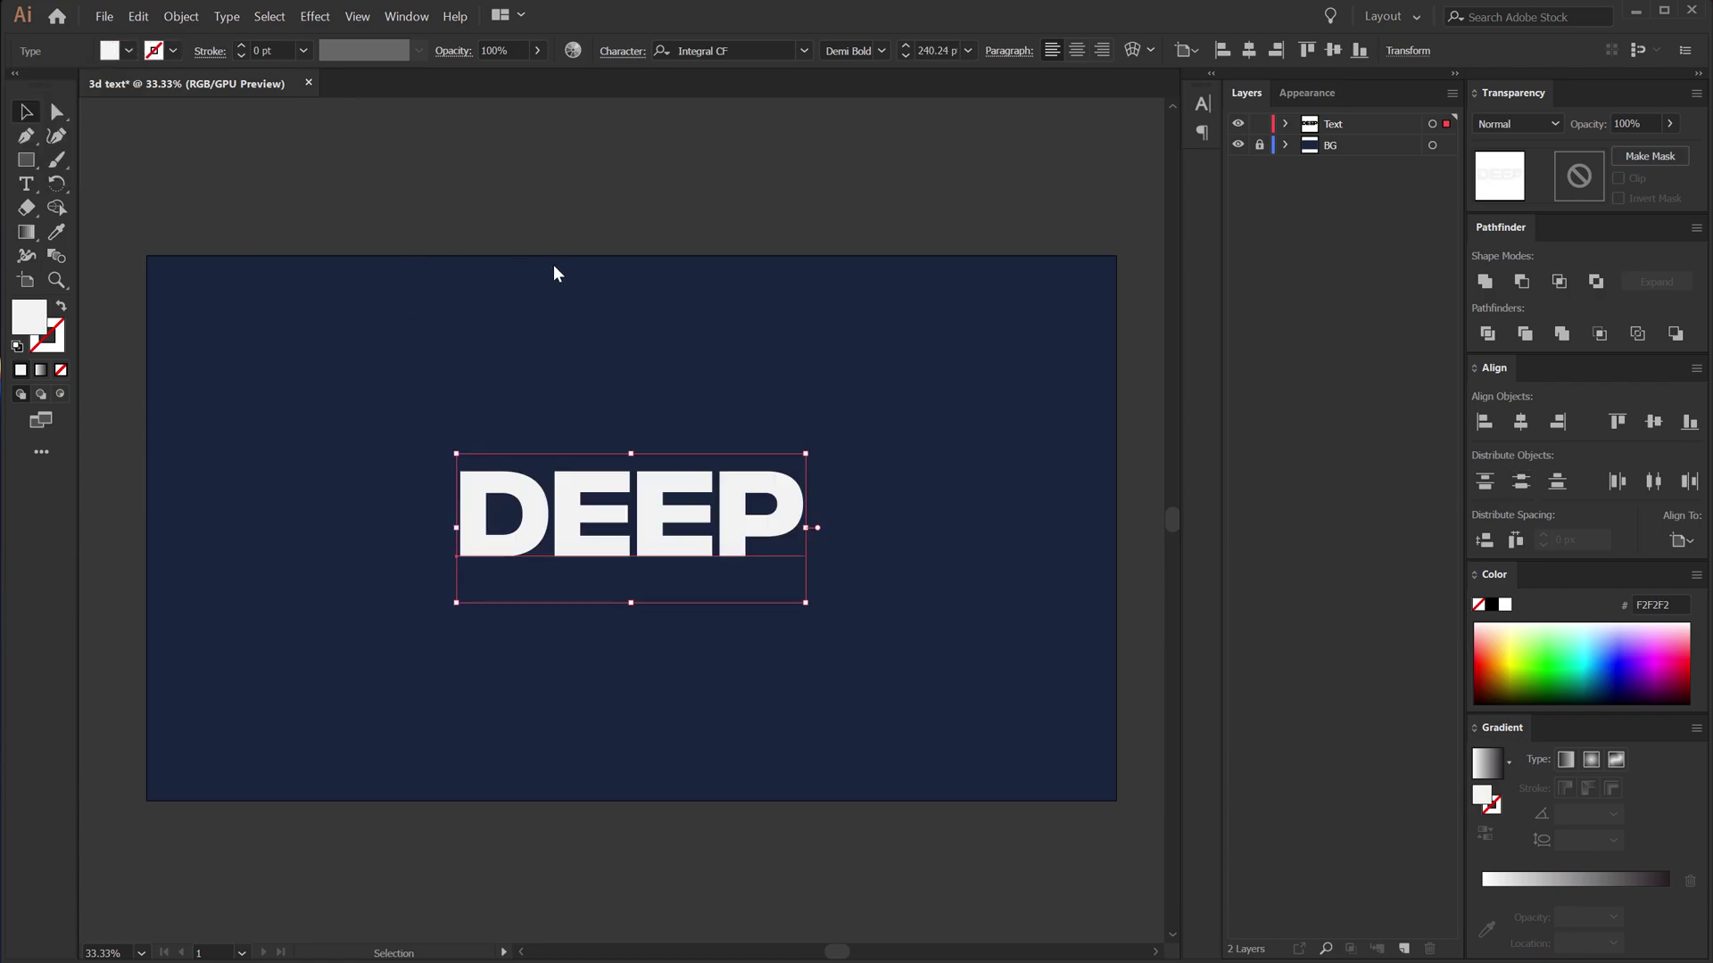
{"action": "left_click", "coordinate": [542, 319]}
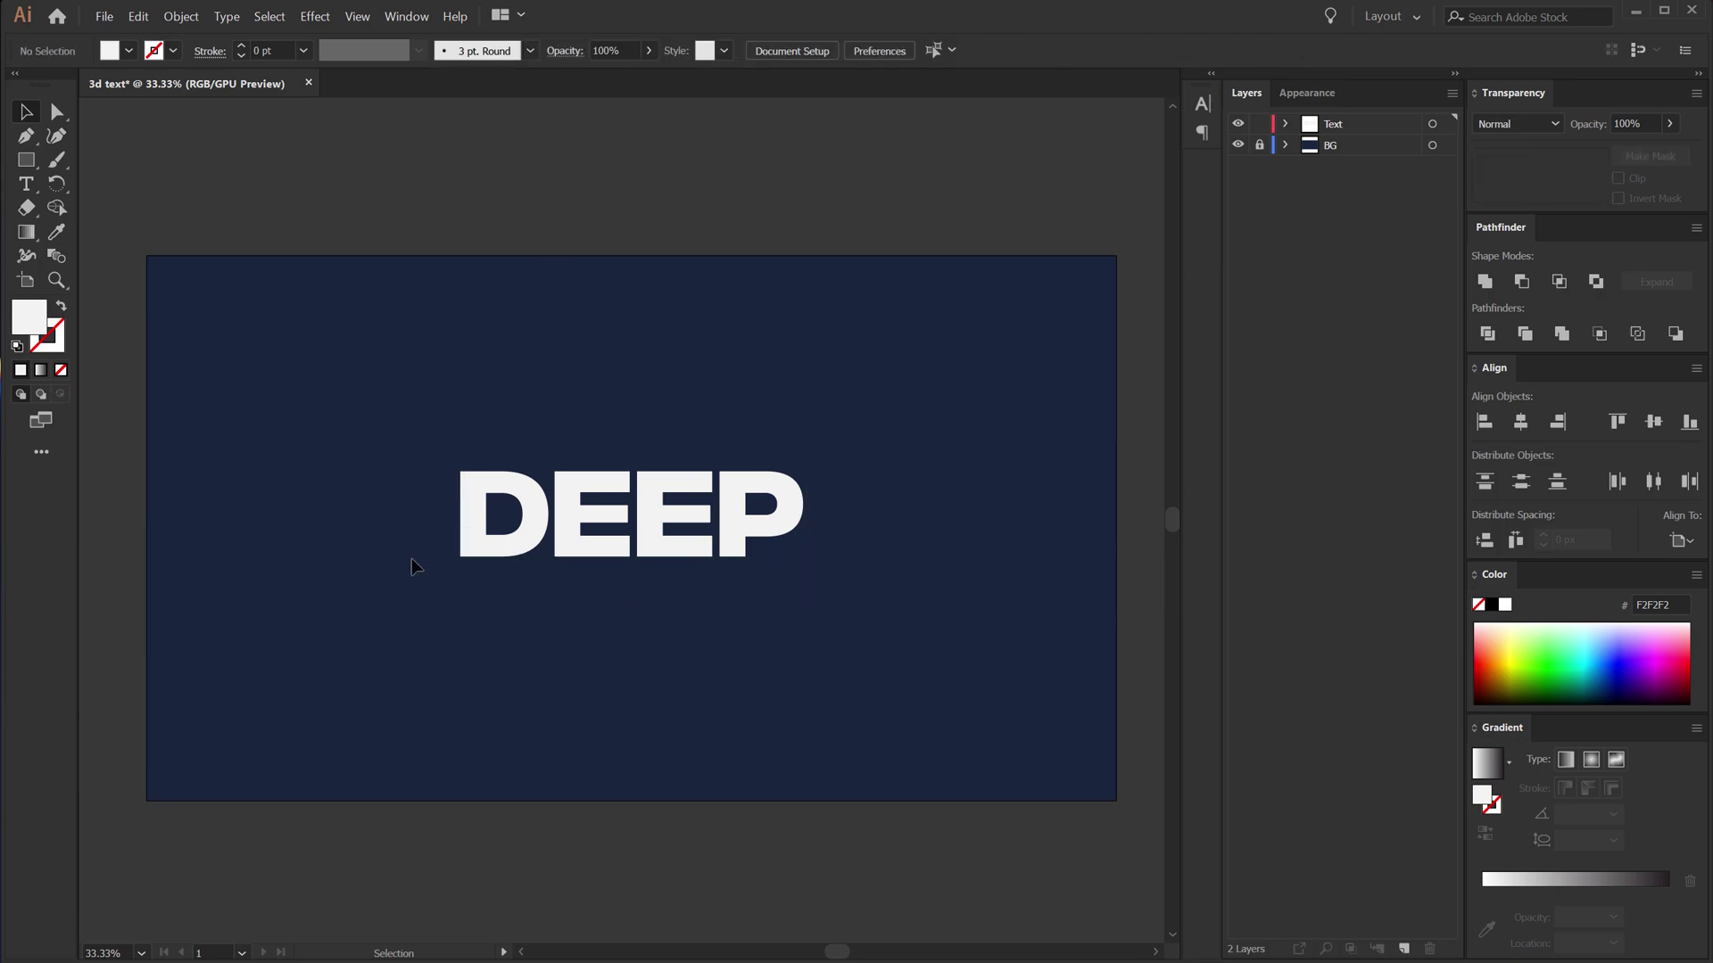
Step: Set the tracking of the DEEP text to 500 and center it horizontally on the artboard
{"action": "left_click", "coordinate": [546, 528]}
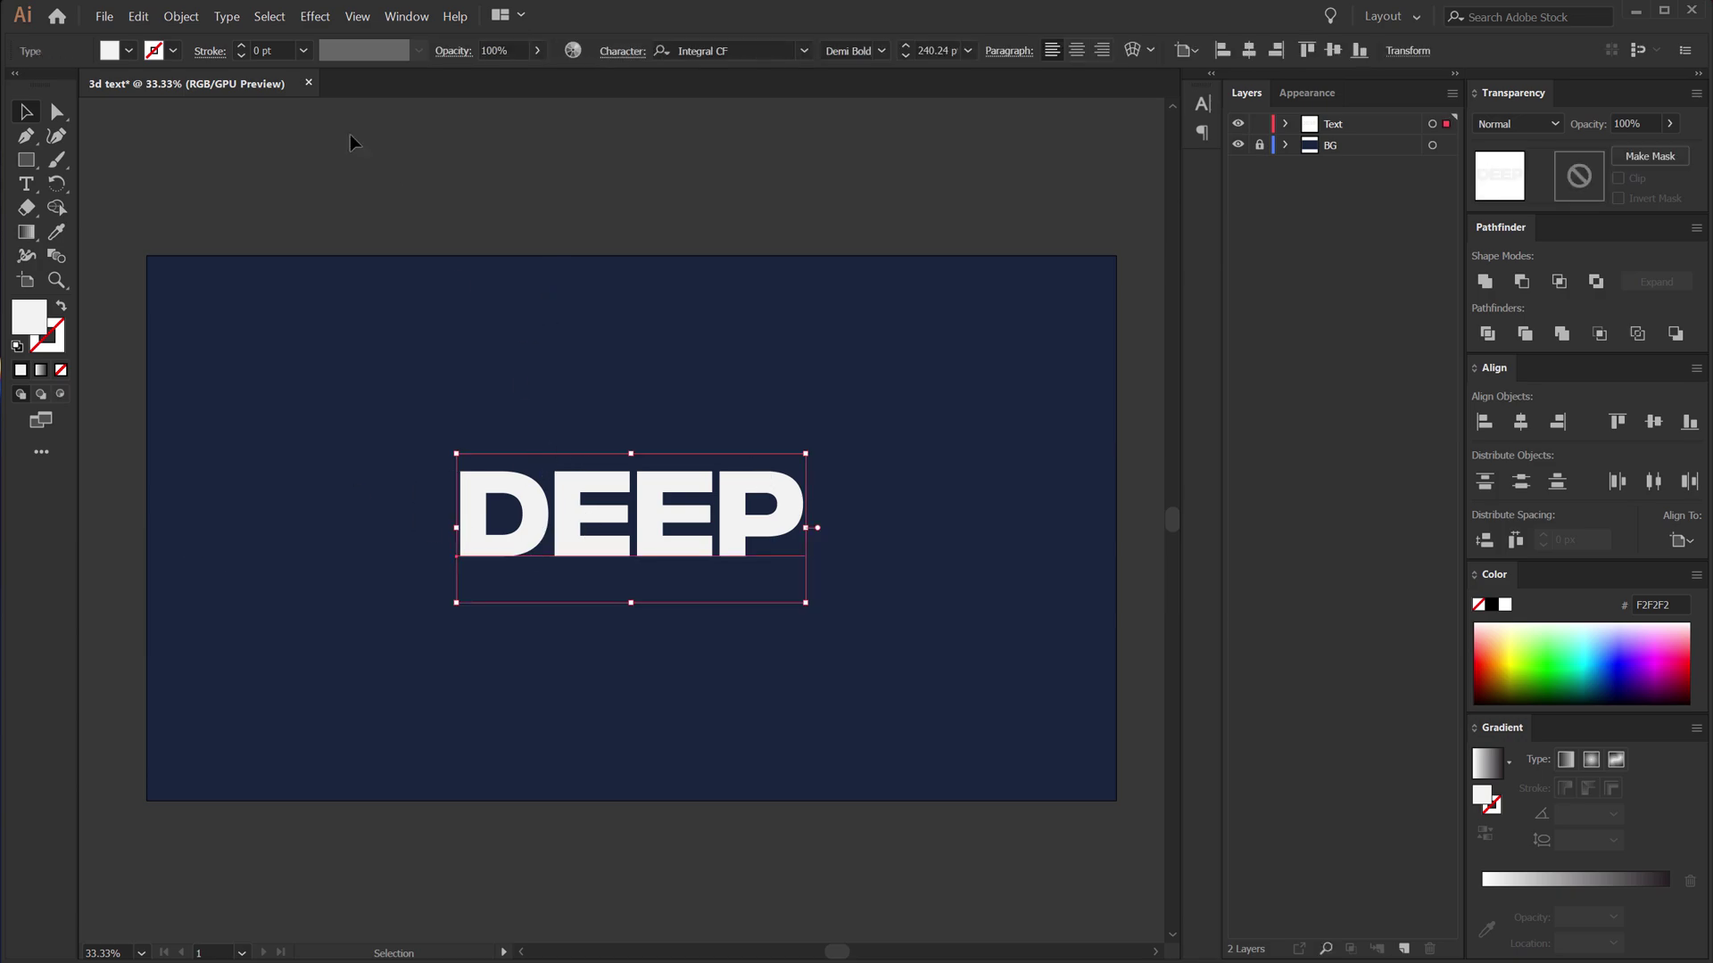
{"action": "left_click", "coordinate": [623, 51]}
{"action": "left_click", "coordinate": [541, 170]}
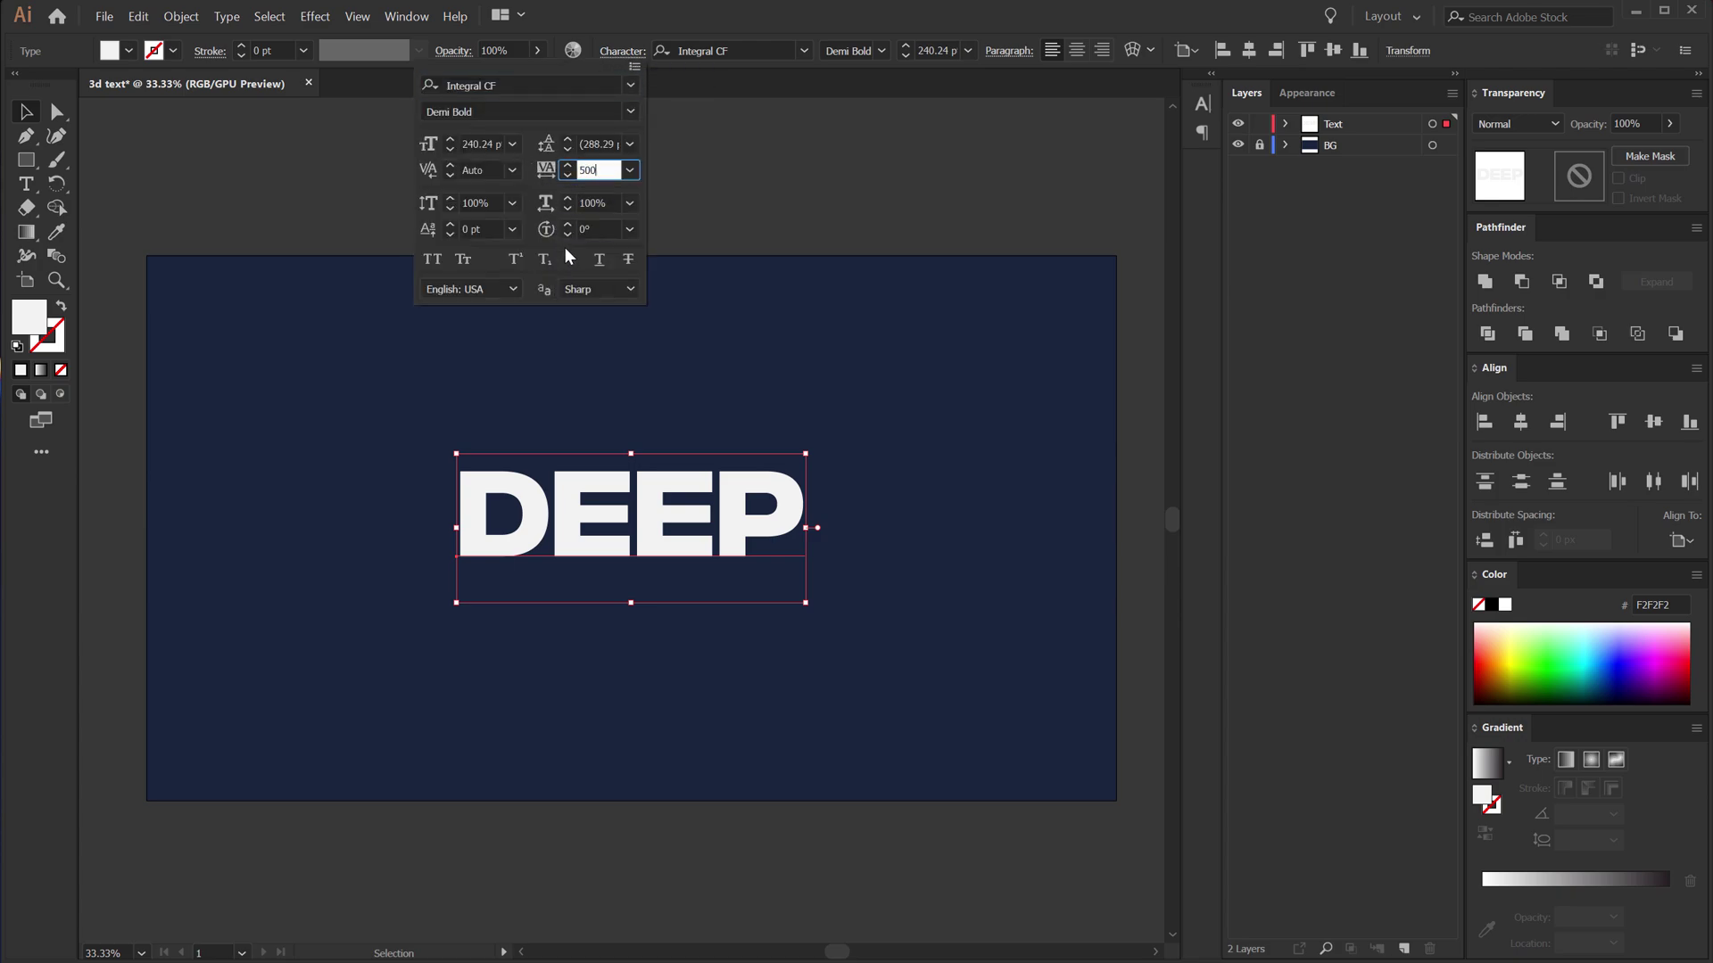
{"action": "key", "text": "Return"}
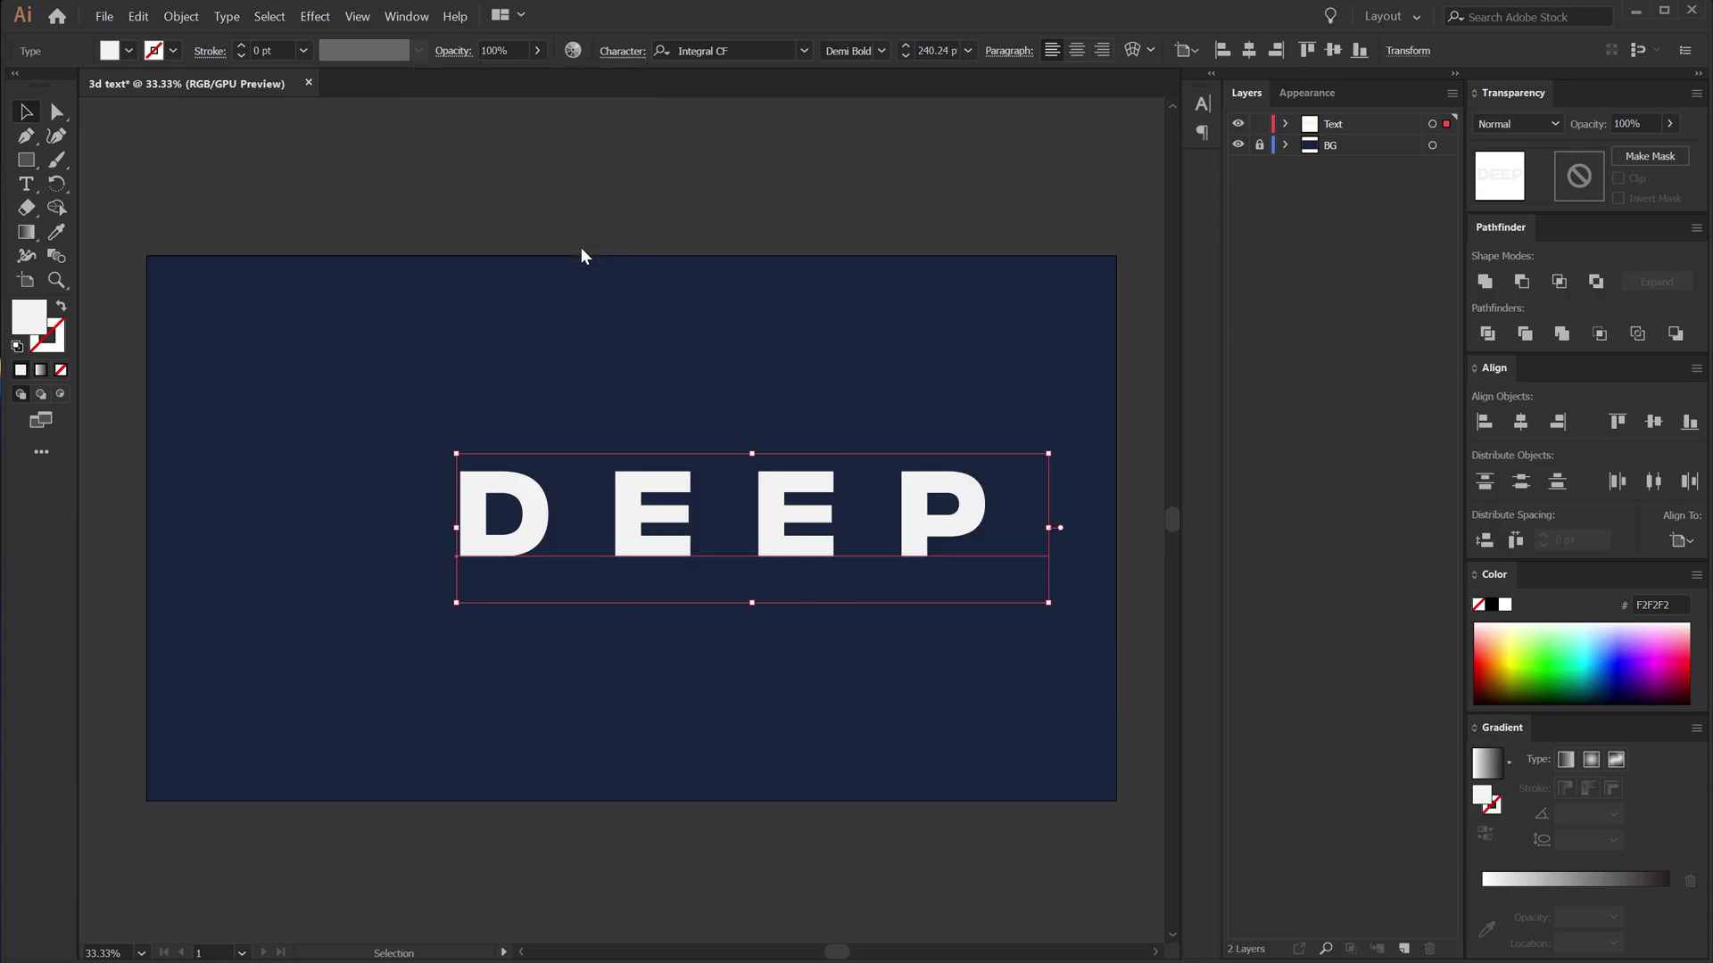
{"action": "left_click", "coordinate": [1531, 416]}
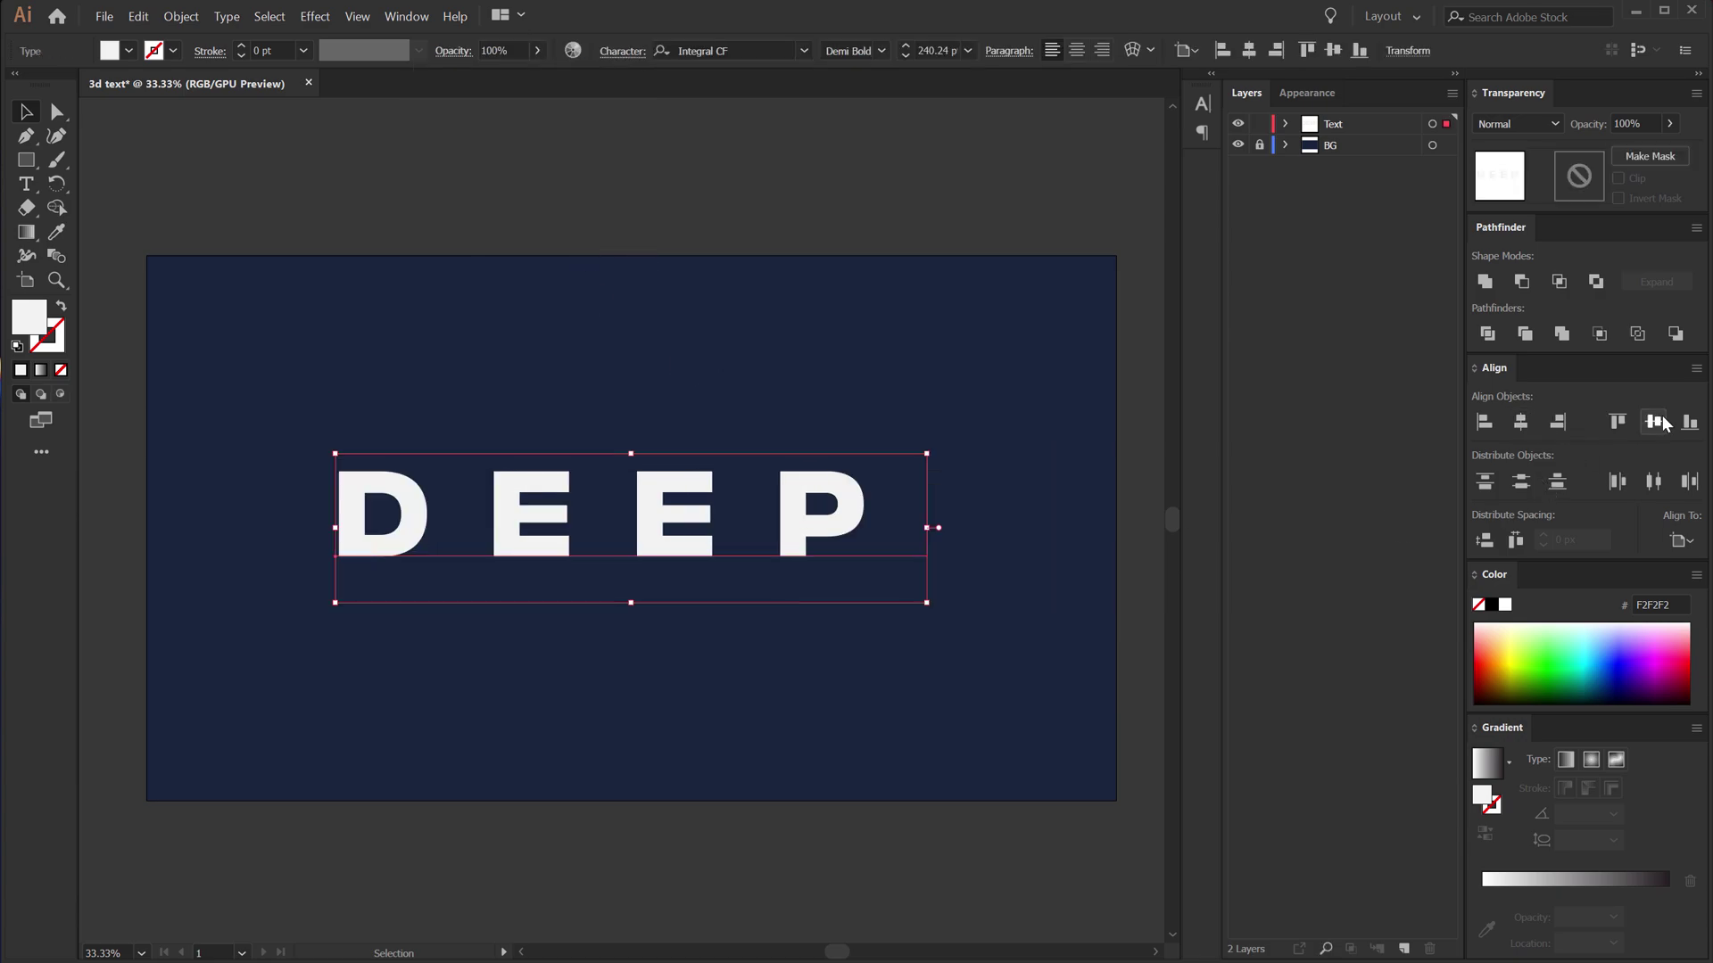
Step: Convert the DEEP text to outlines and ungroup it into separate letters
{"action": "right_click", "coordinate": [653, 505]}
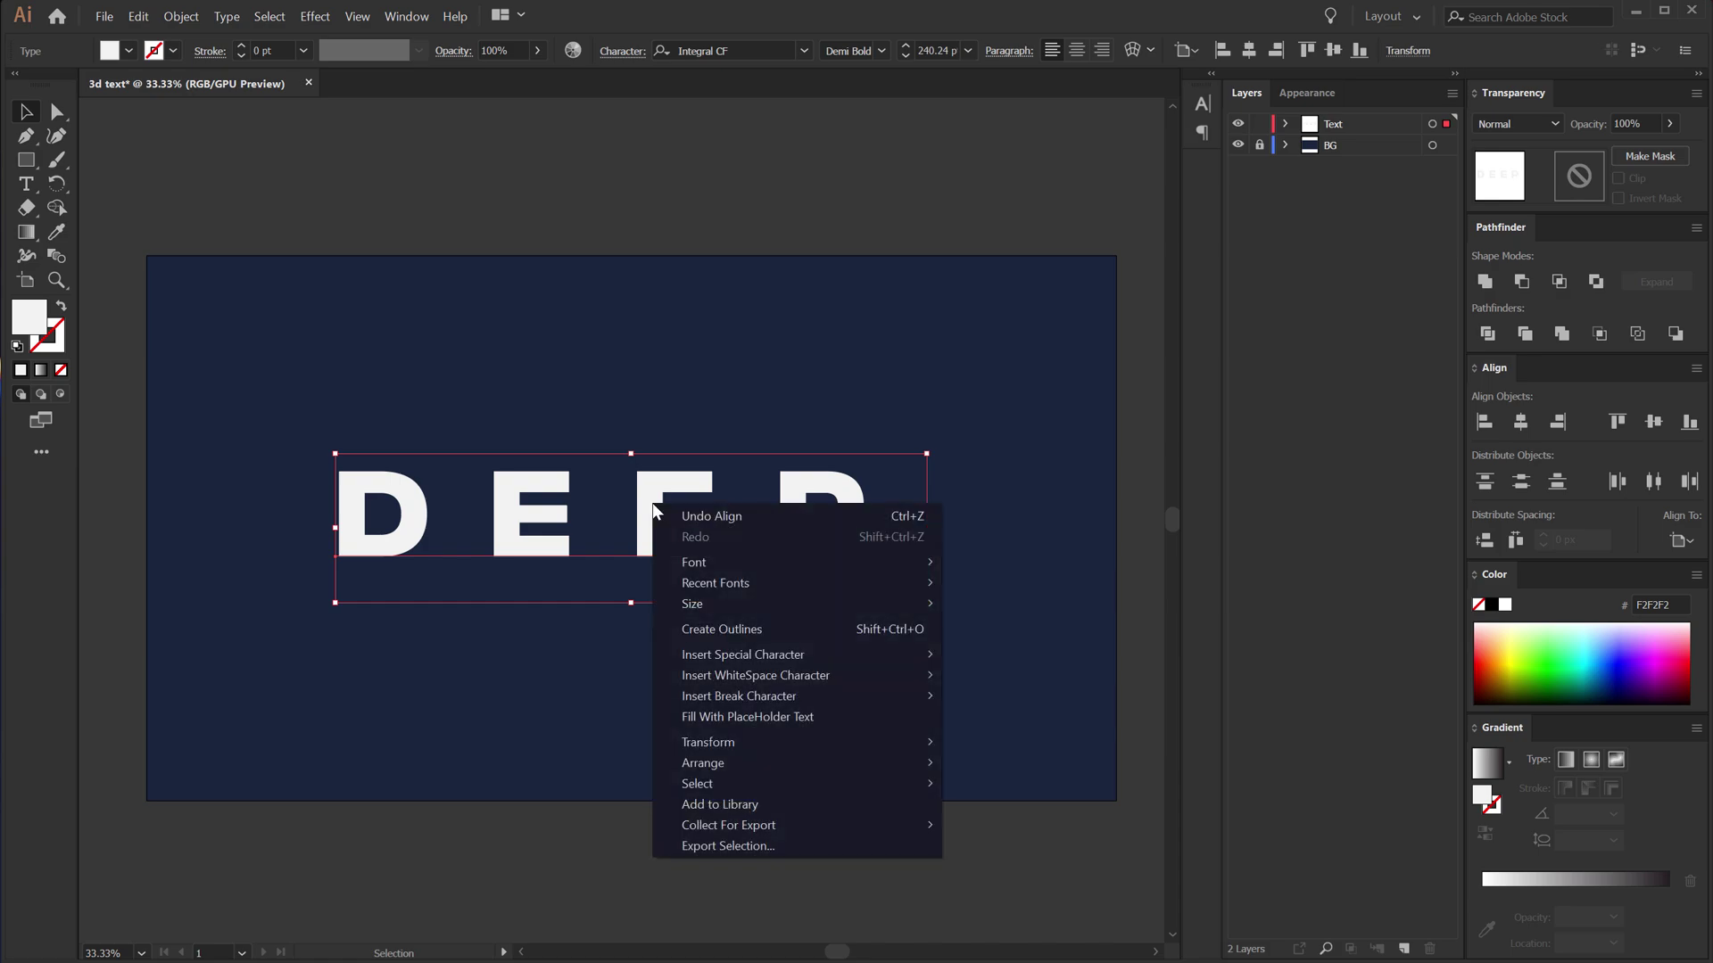
{"action": "left_click", "coordinate": [752, 629]}
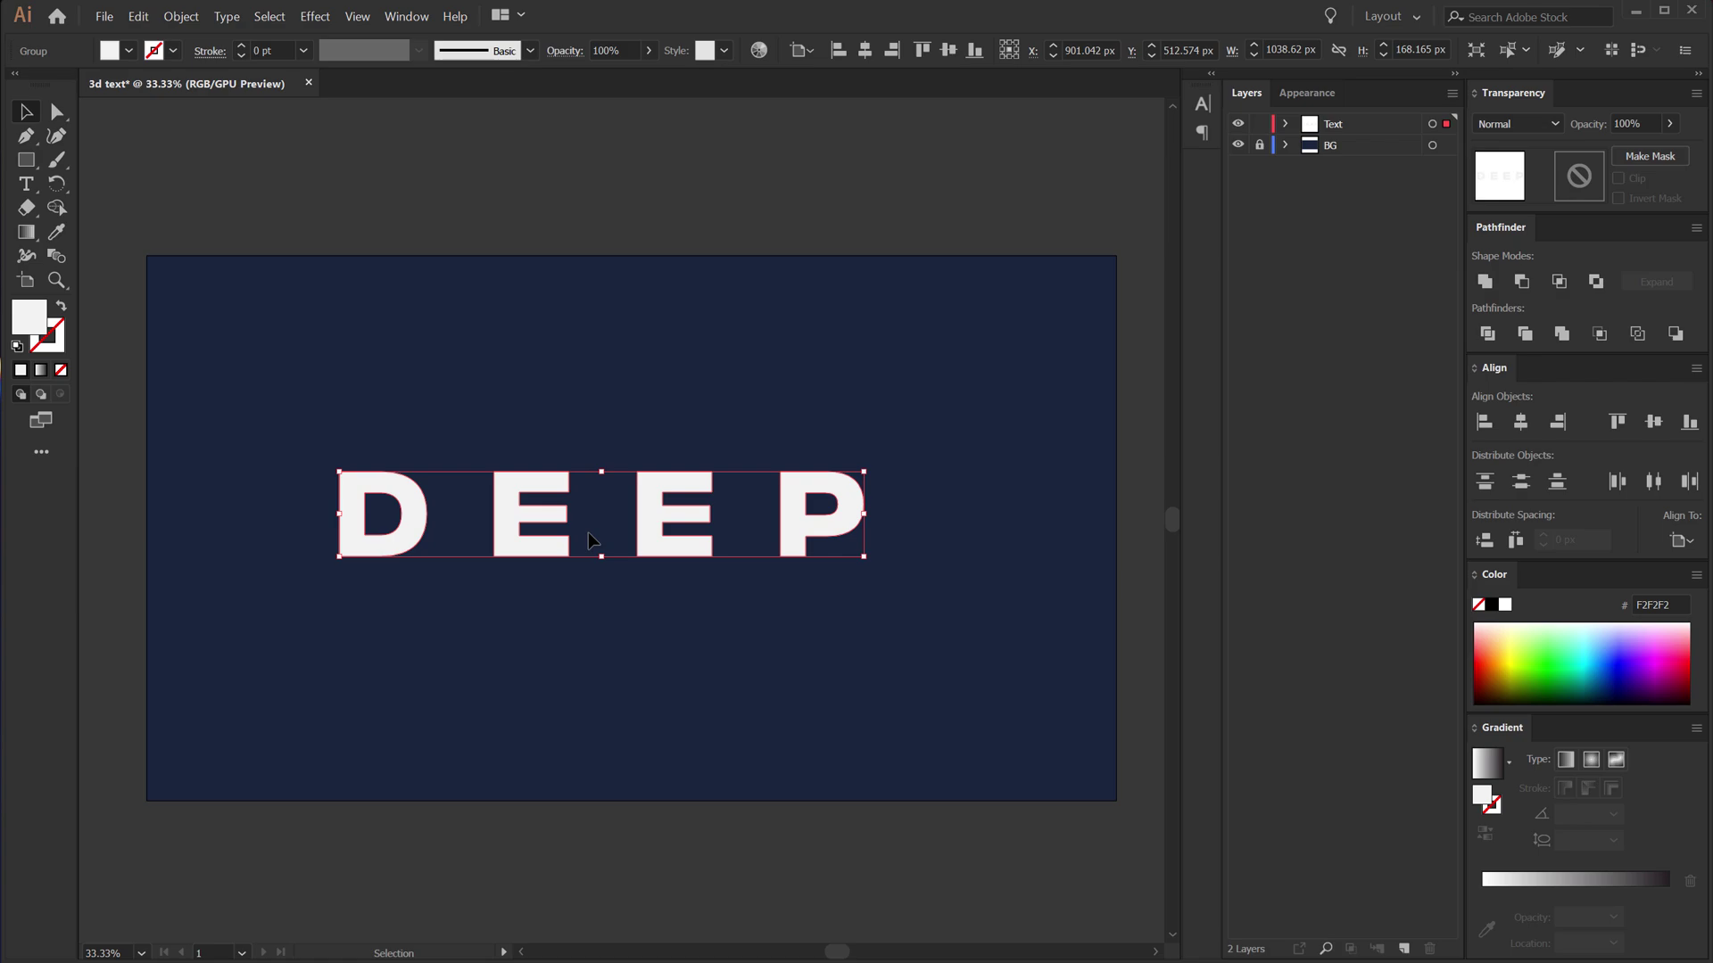
{"action": "left_click", "coordinate": [355, 396]}
{"action": "left_click", "coordinate": [412, 519]}
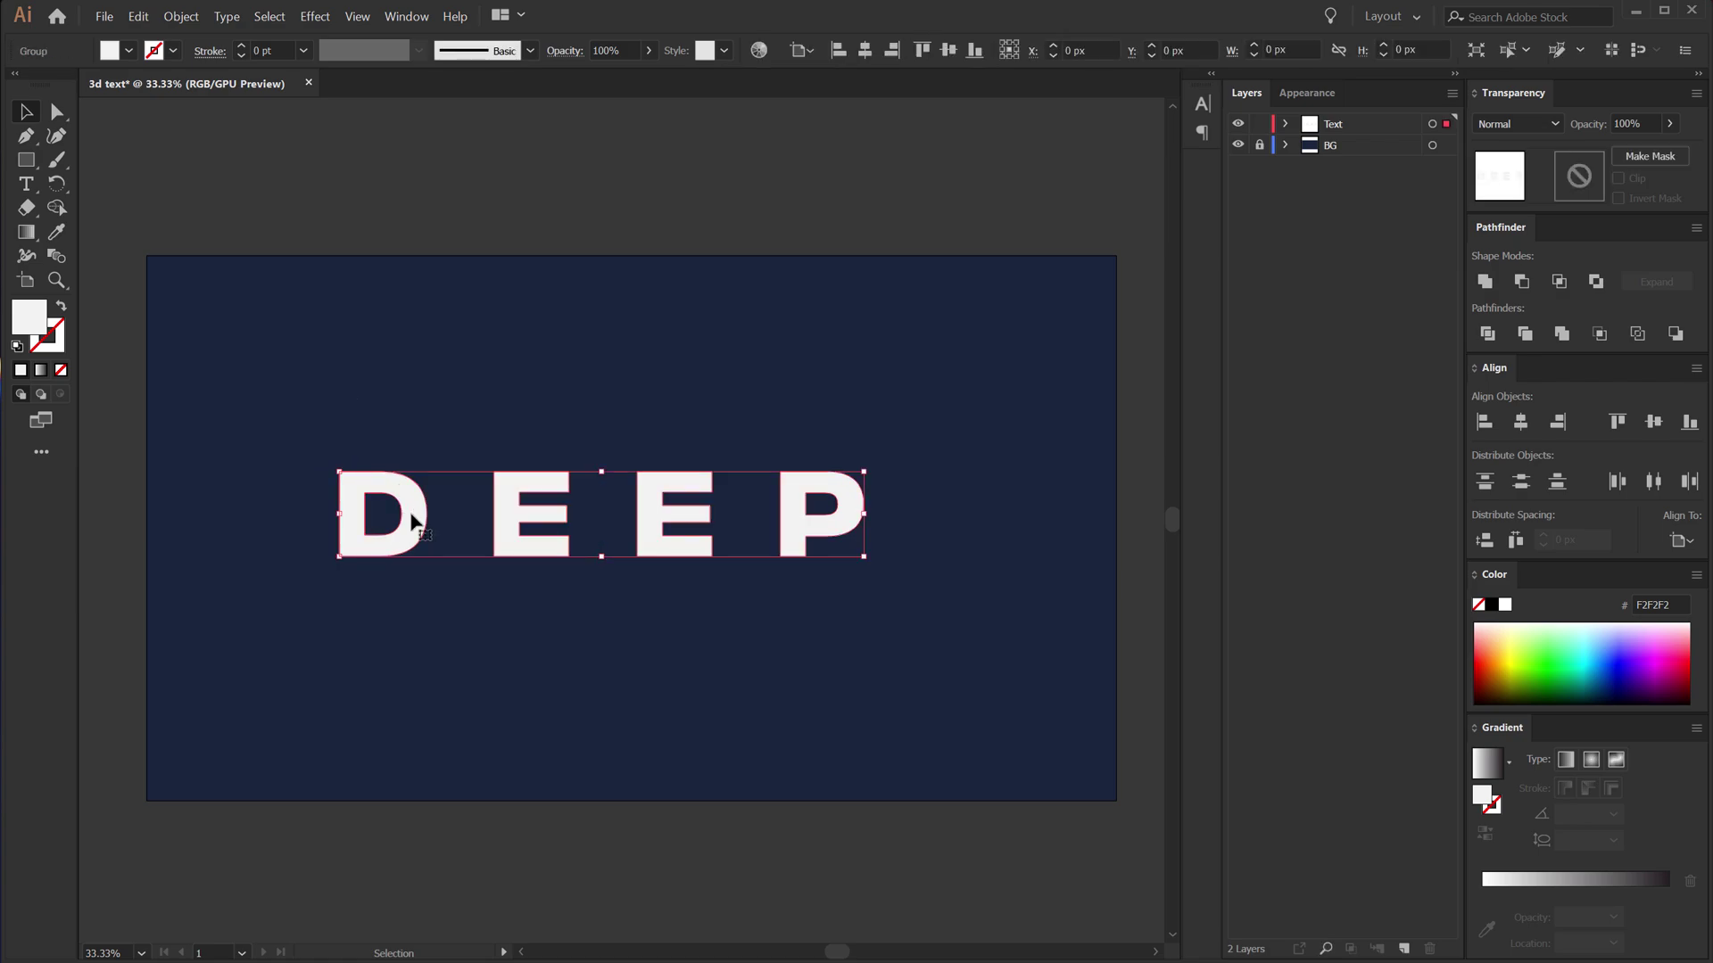
{"action": "right_click", "coordinate": [411, 519]}
{"action": "left_click", "coordinate": [457, 666]}
{"action": "left_click", "coordinate": [426, 656]}
Step: Apply a 3D Extrude & Bevel effect to the letter D with preview on and an extrude depth of 600 pt
{"action": "scroll", "coordinate": [212, 516], "scroll_direction": "up", "scroll_amount": 1}
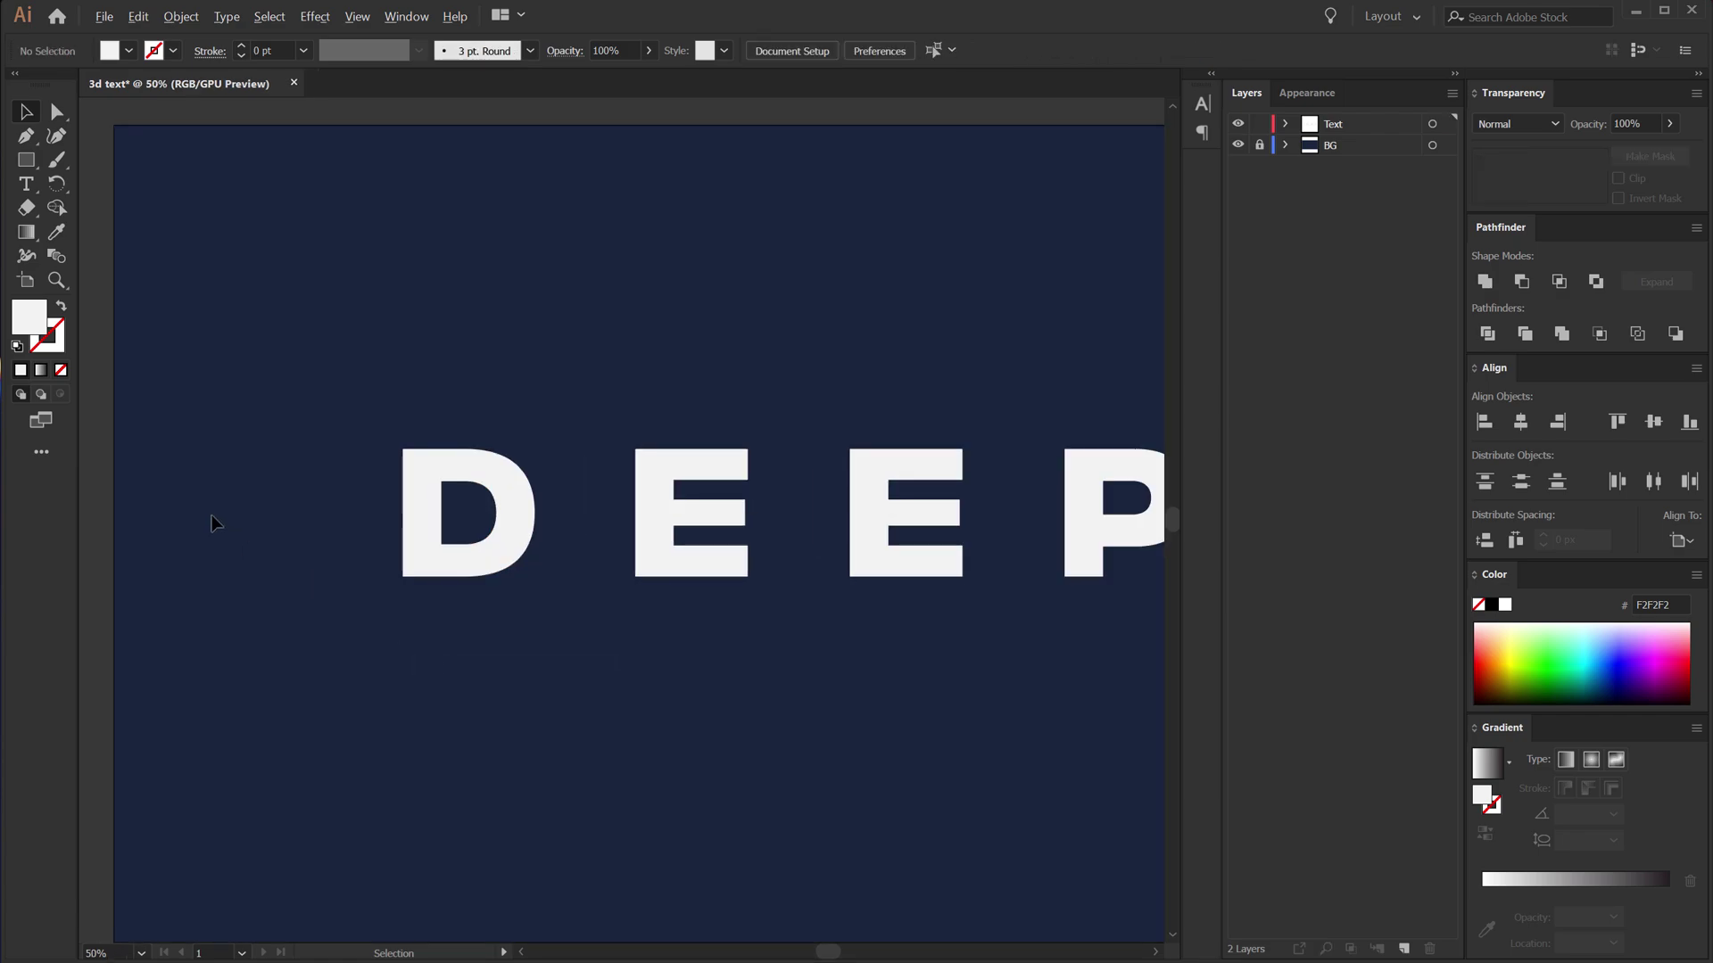
{"action": "scroll", "coordinate": [232, 517], "scroll_direction": "up", "scroll_amount": 1}
{"action": "left_click_drag", "start_coordinate": [442, 687], "coordinate": [548, 735]}
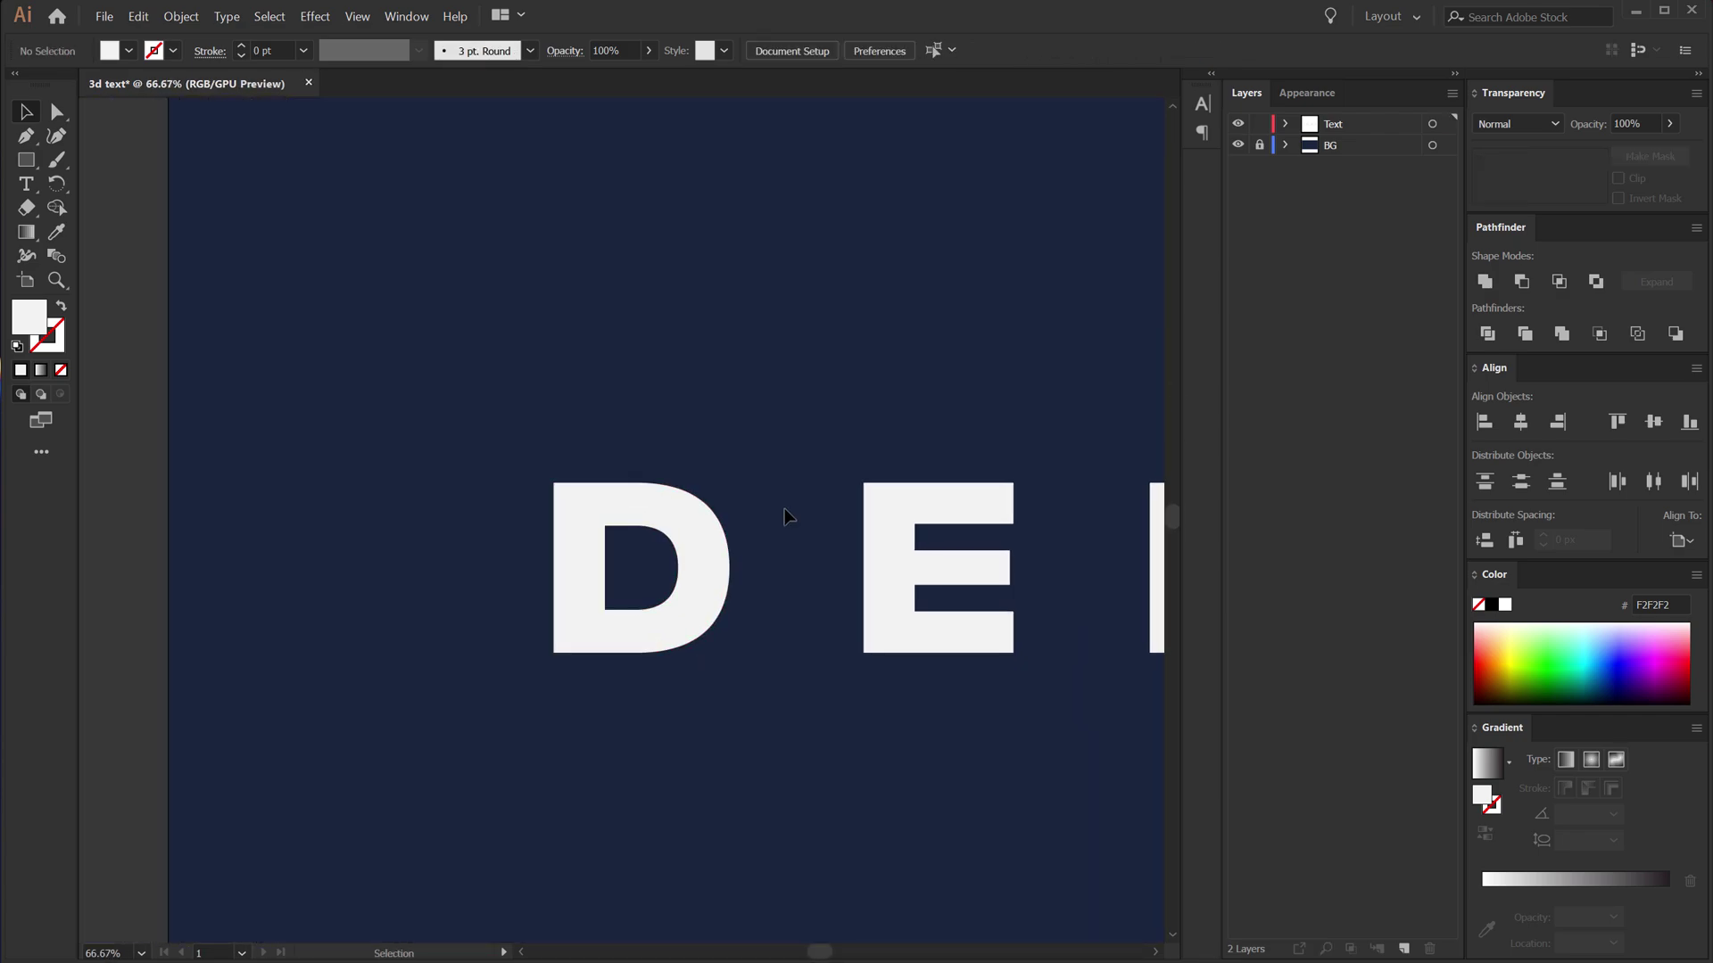
{"action": "left_click", "coordinate": [679, 548]}
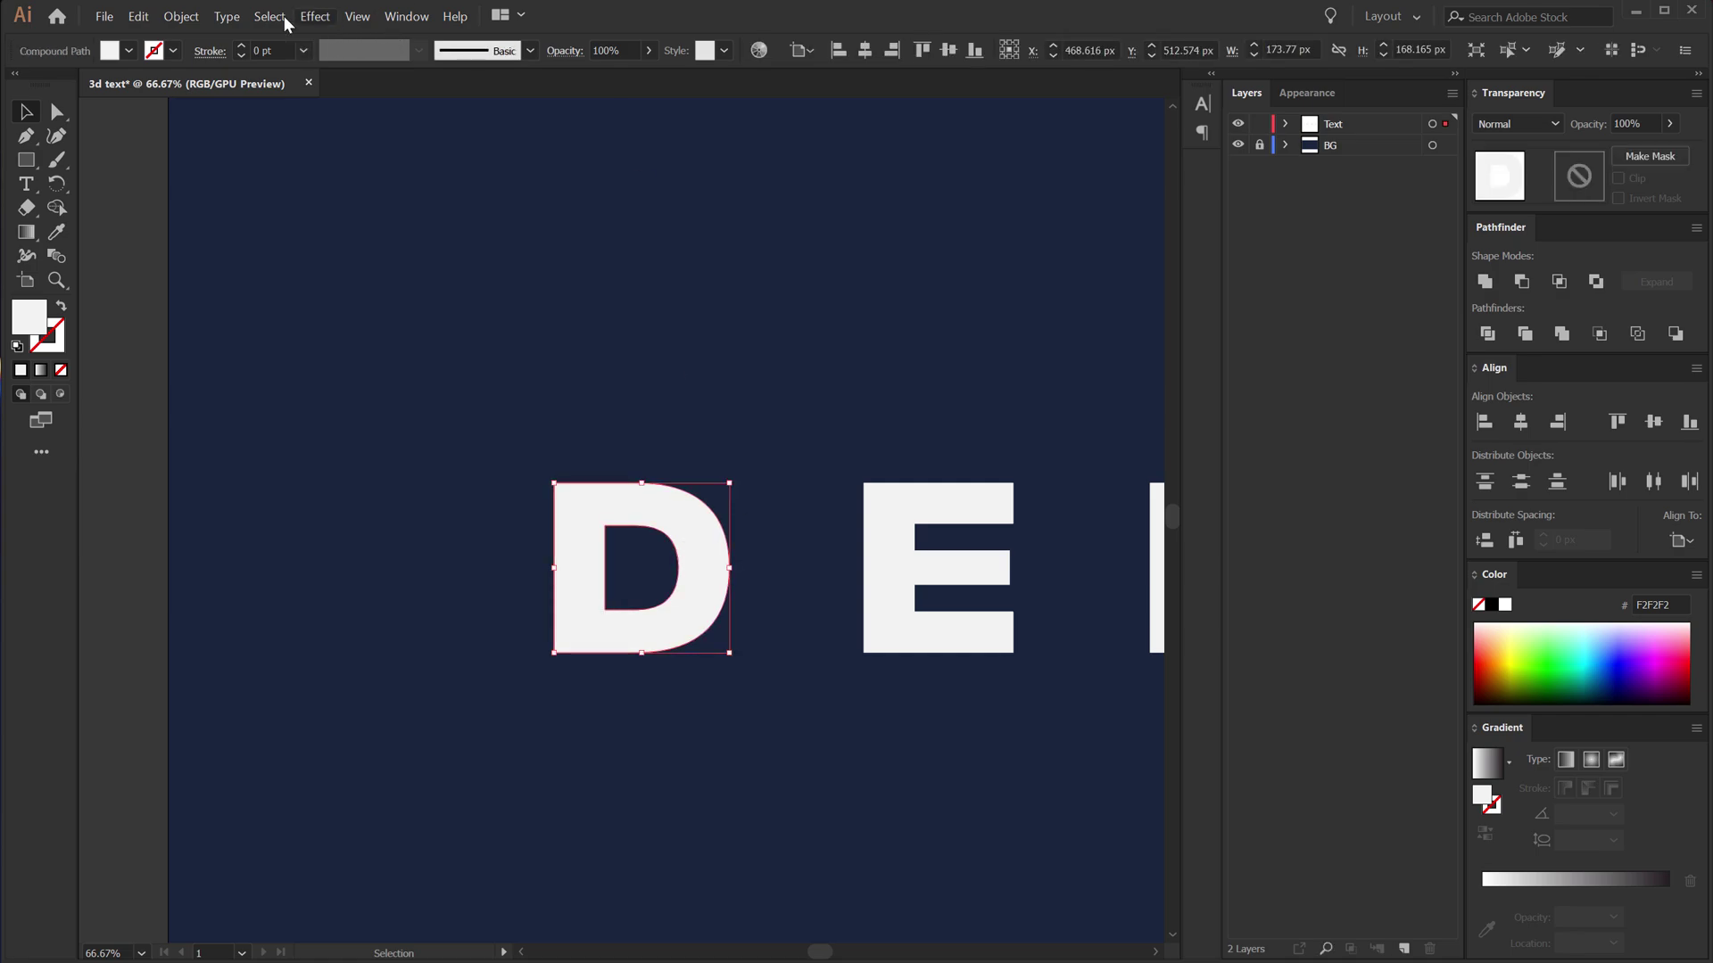
{"action": "left_click", "coordinate": [330, 11]}
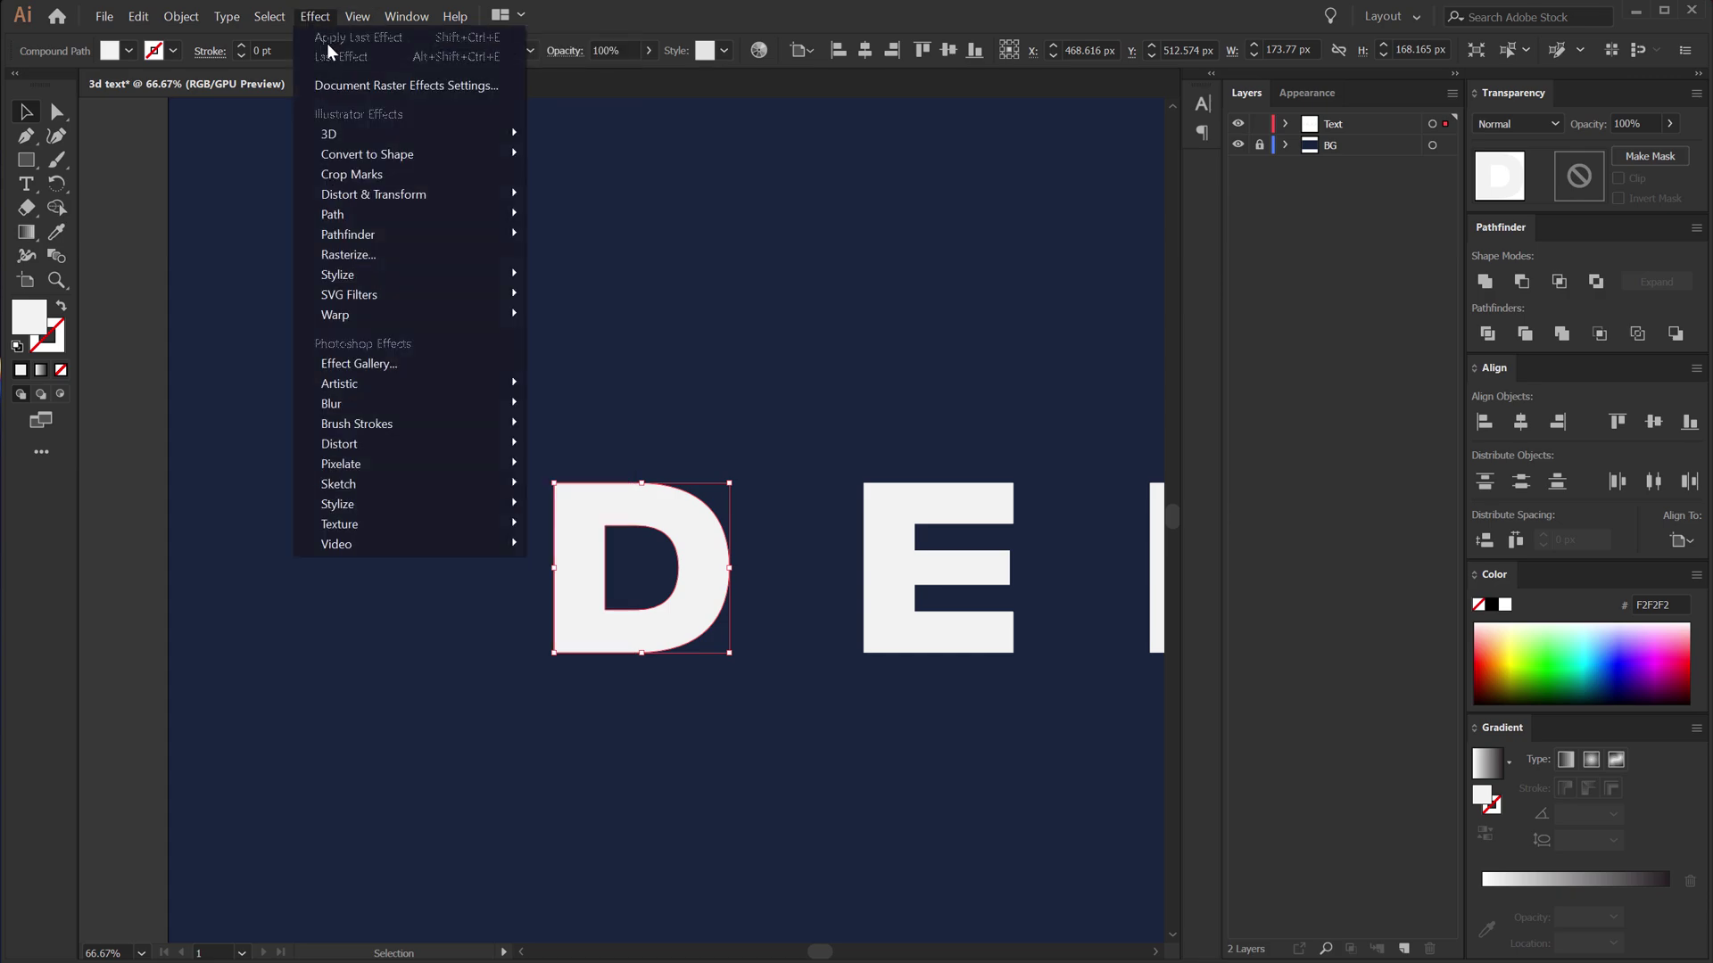
{"action": "mouse_move", "coordinate": [432, 136]}
{"action": "left_click", "coordinate": [587, 132]}
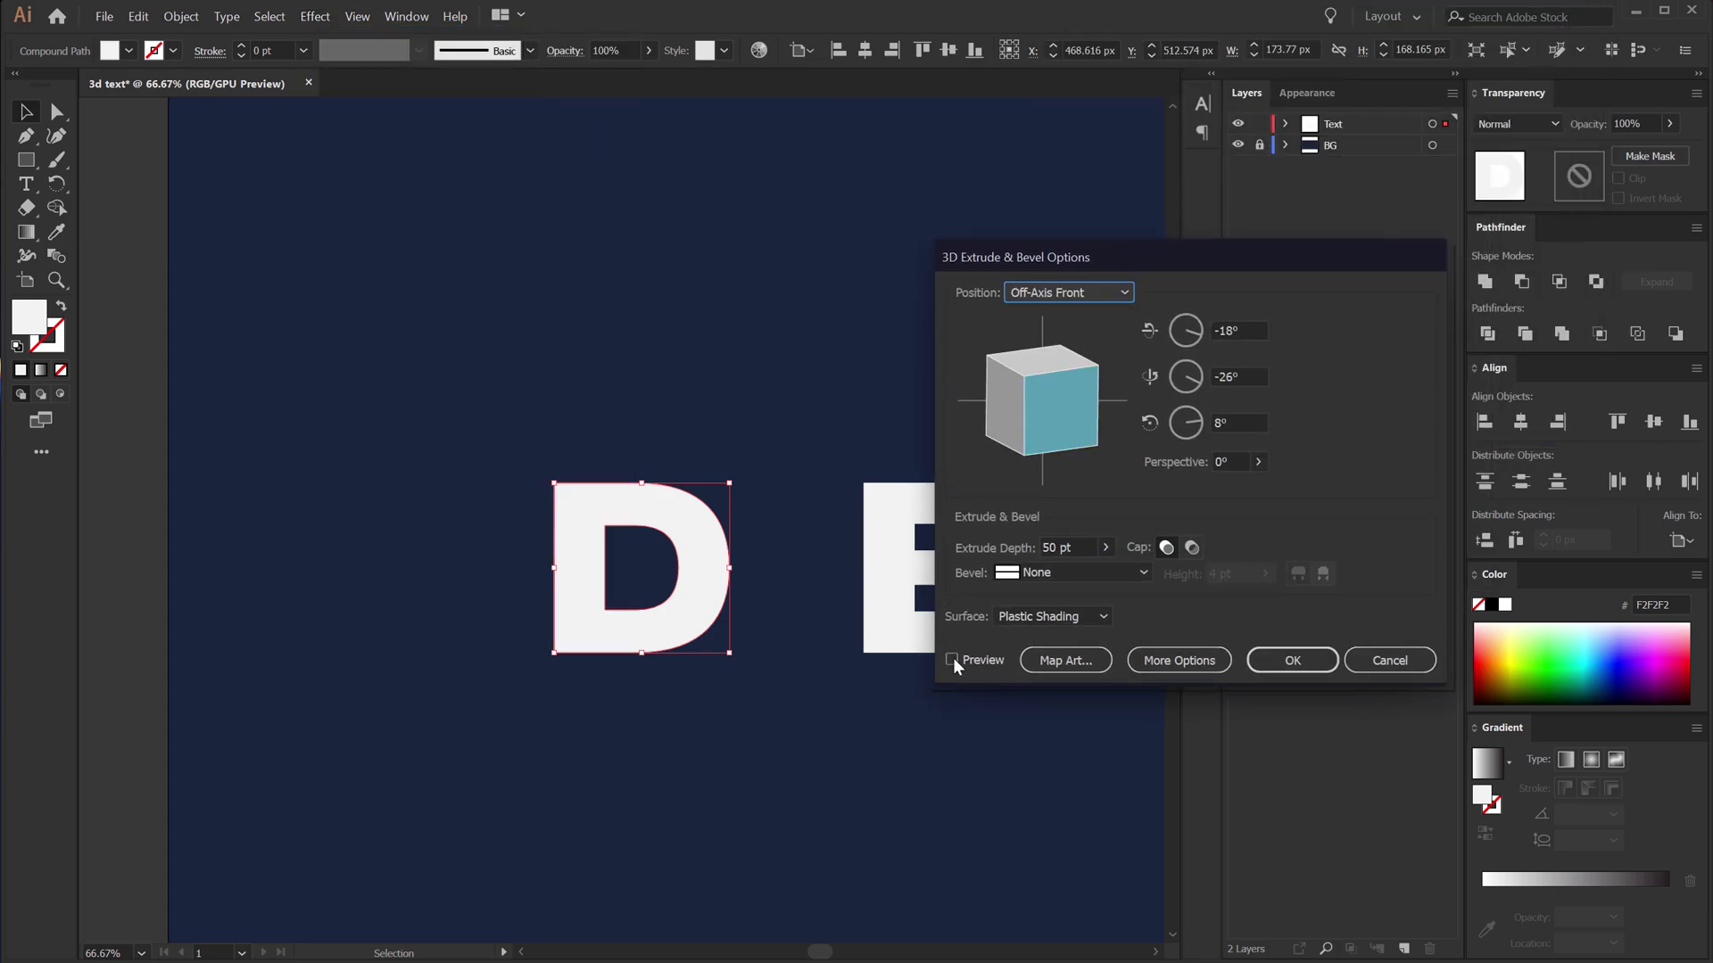
{"action": "left_click", "coordinate": [953, 660]}
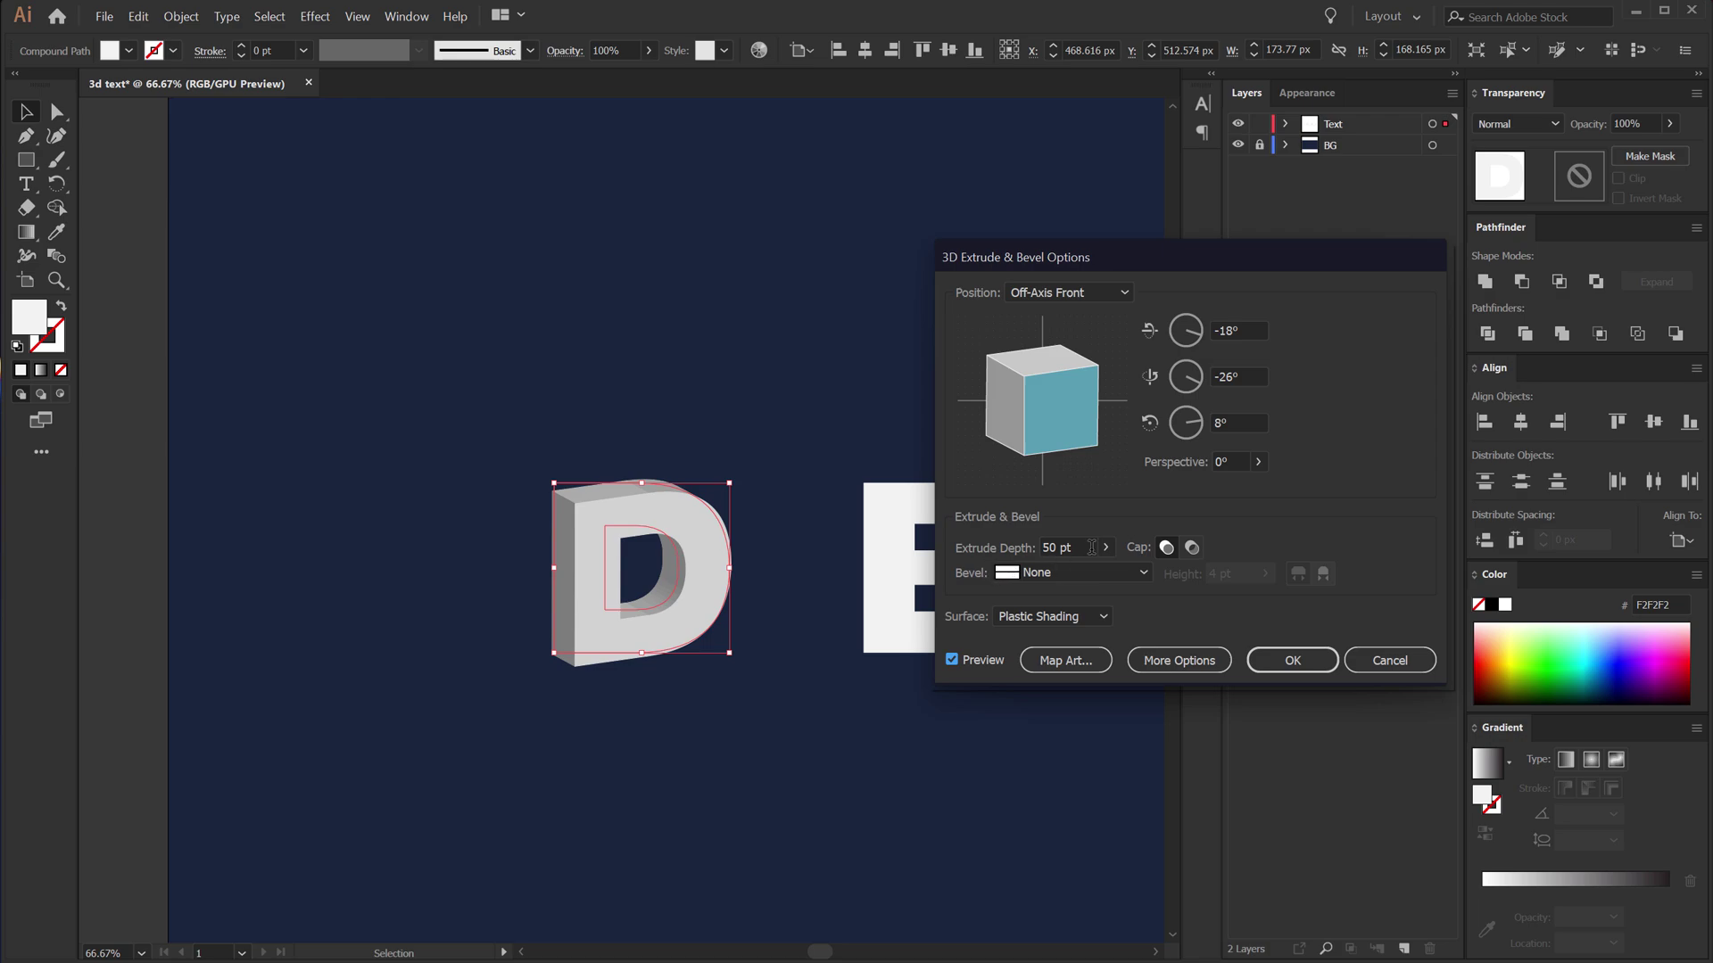
{"action": "left_click_drag", "start_coordinate": [1091, 547], "coordinate": [969, 542]}
{"action": "type", "text": "600"}
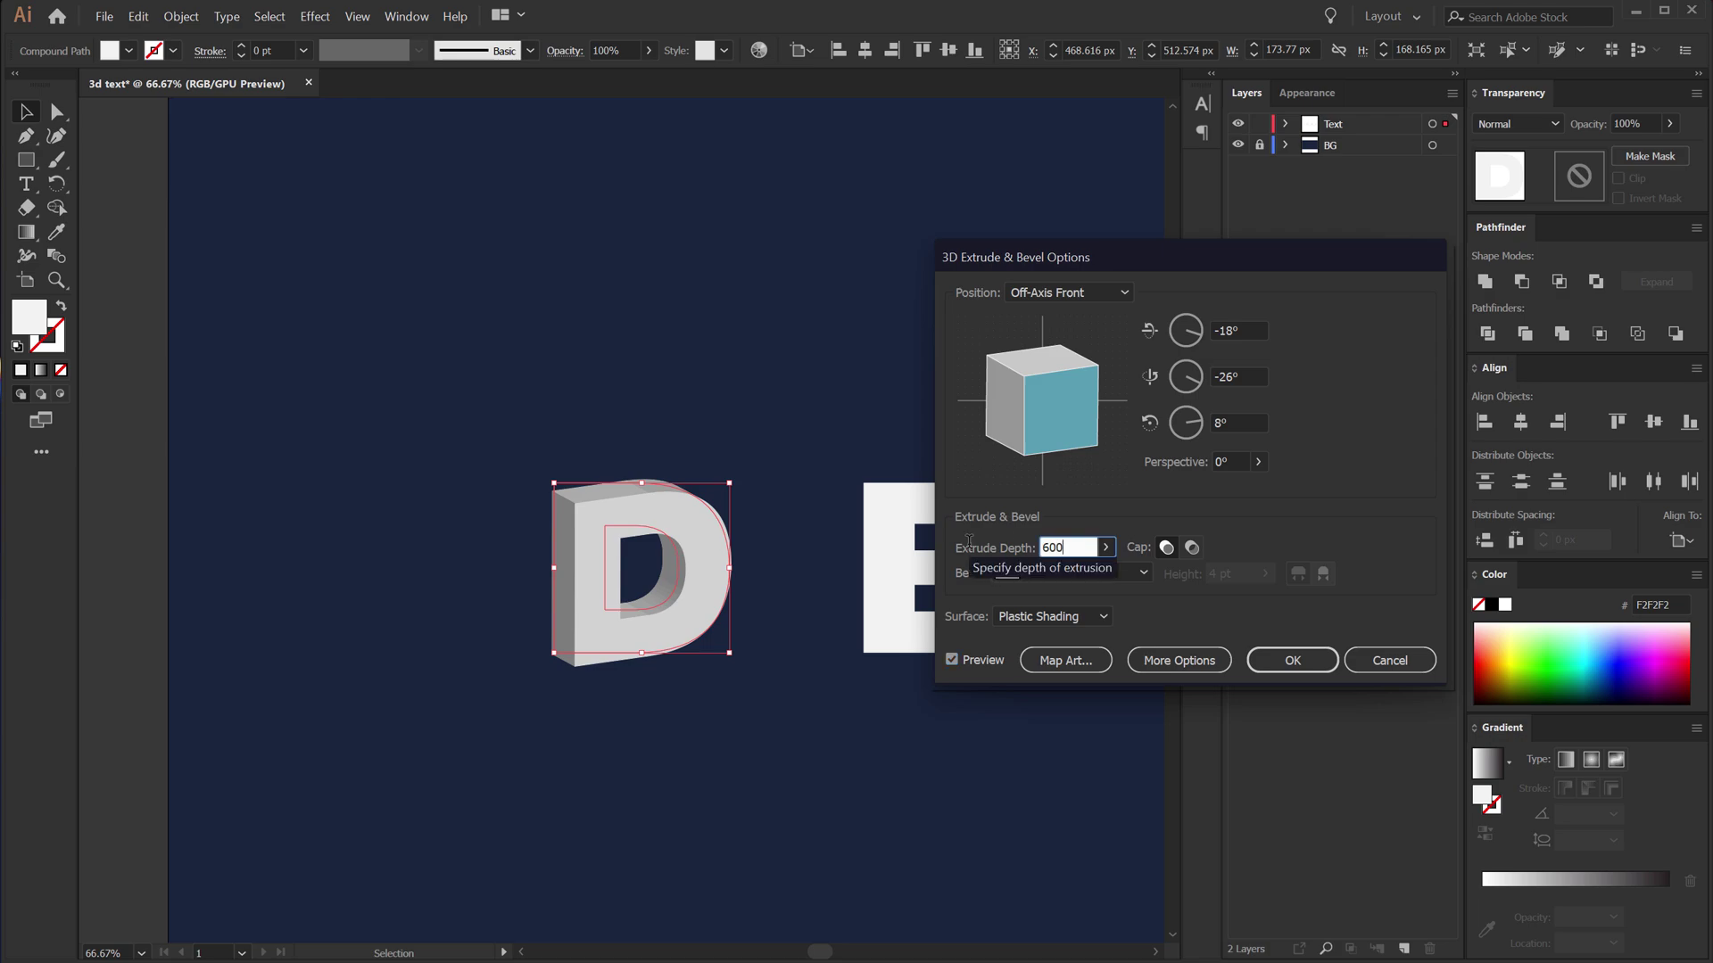
Step: Set the perspective of the D's extrusion to 67°
{"action": "left_click", "coordinate": [1242, 461]}
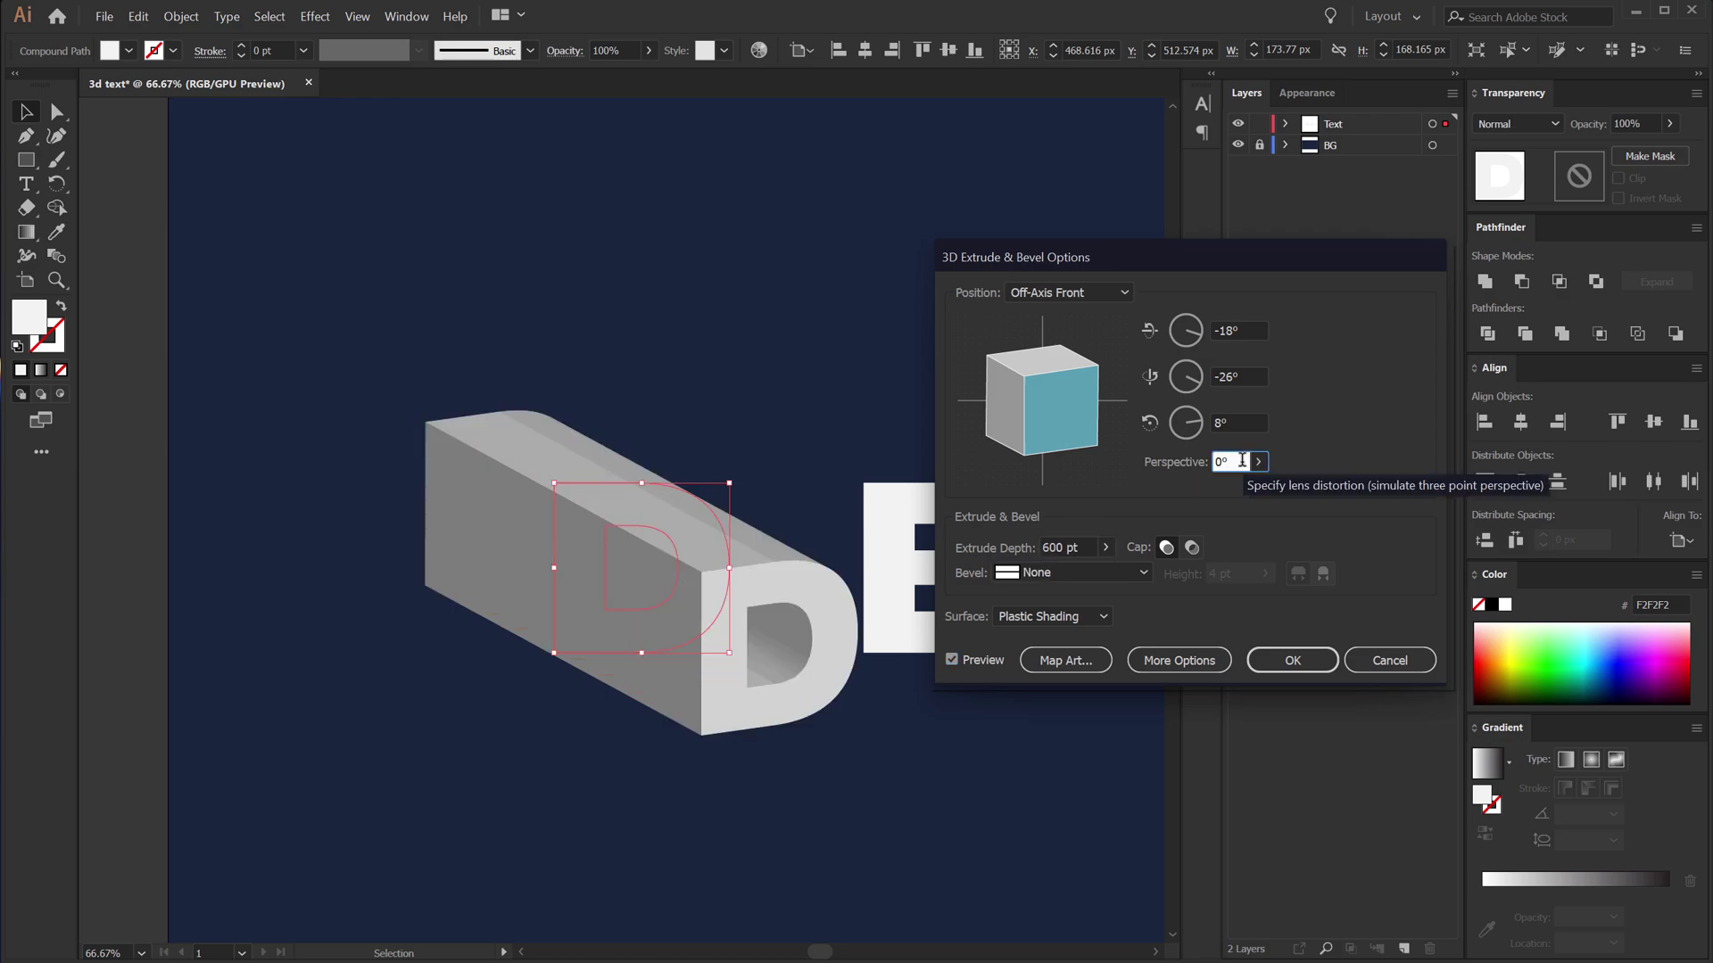
{"action": "left_click", "coordinate": [1258, 461]}
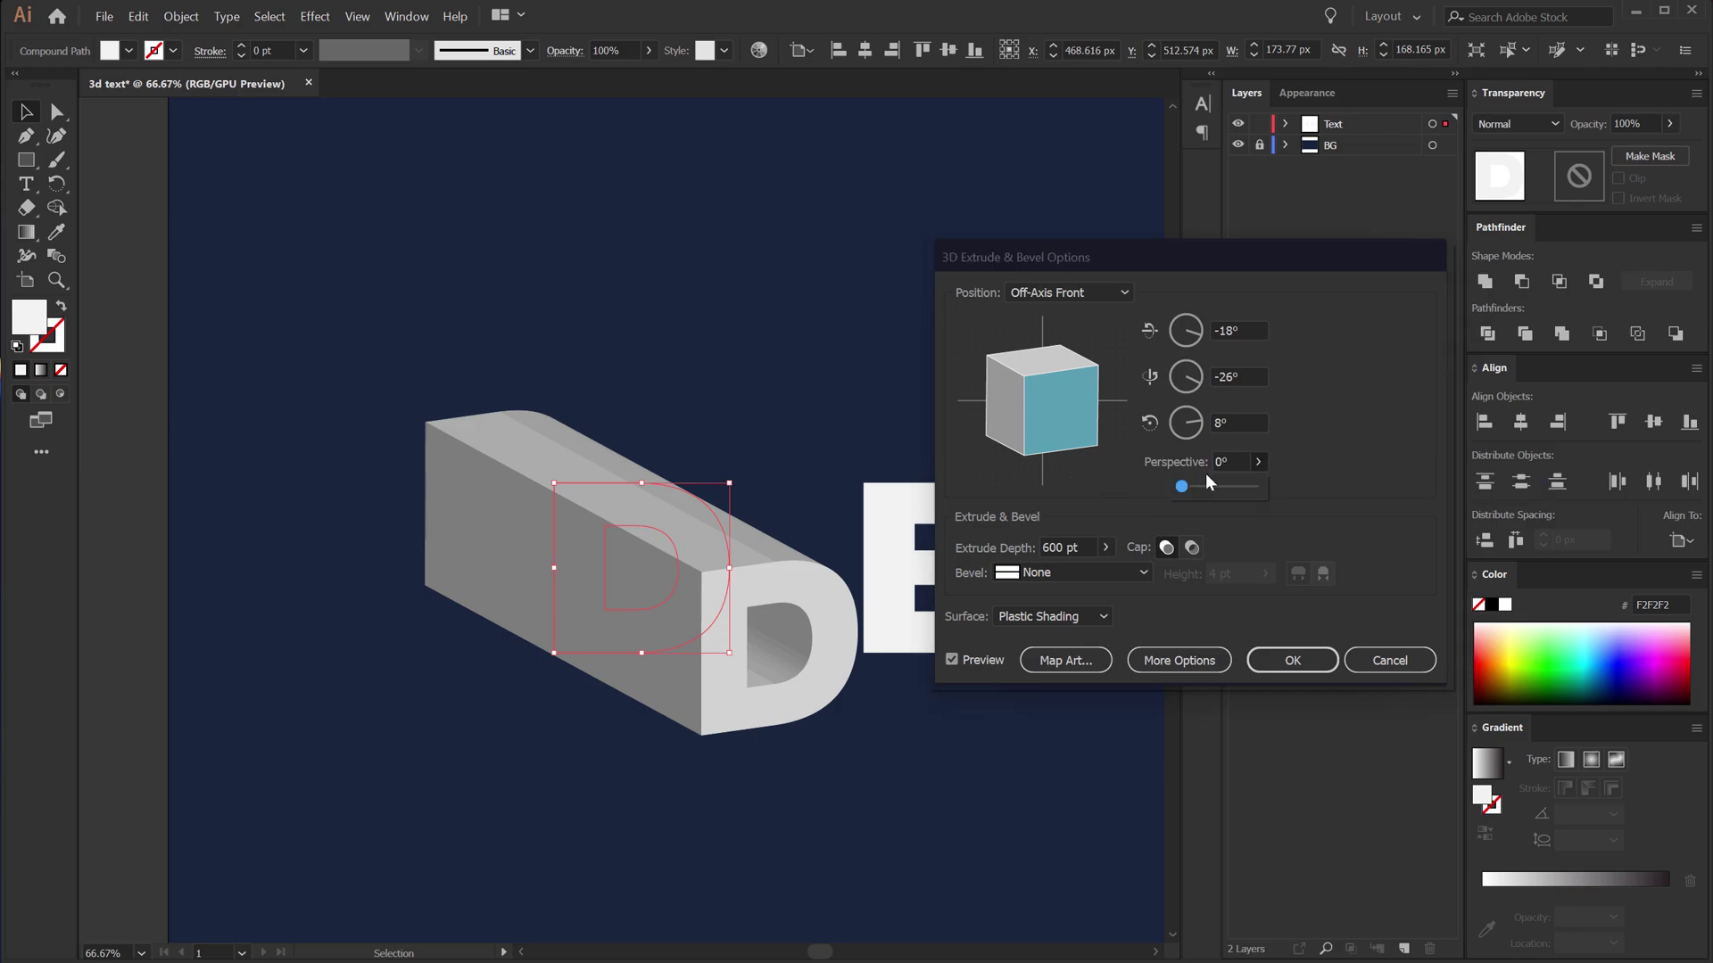
{"action": "left_click_drag", "start_coordinate": [1183, 487], "coordinate": [1212, 487]}
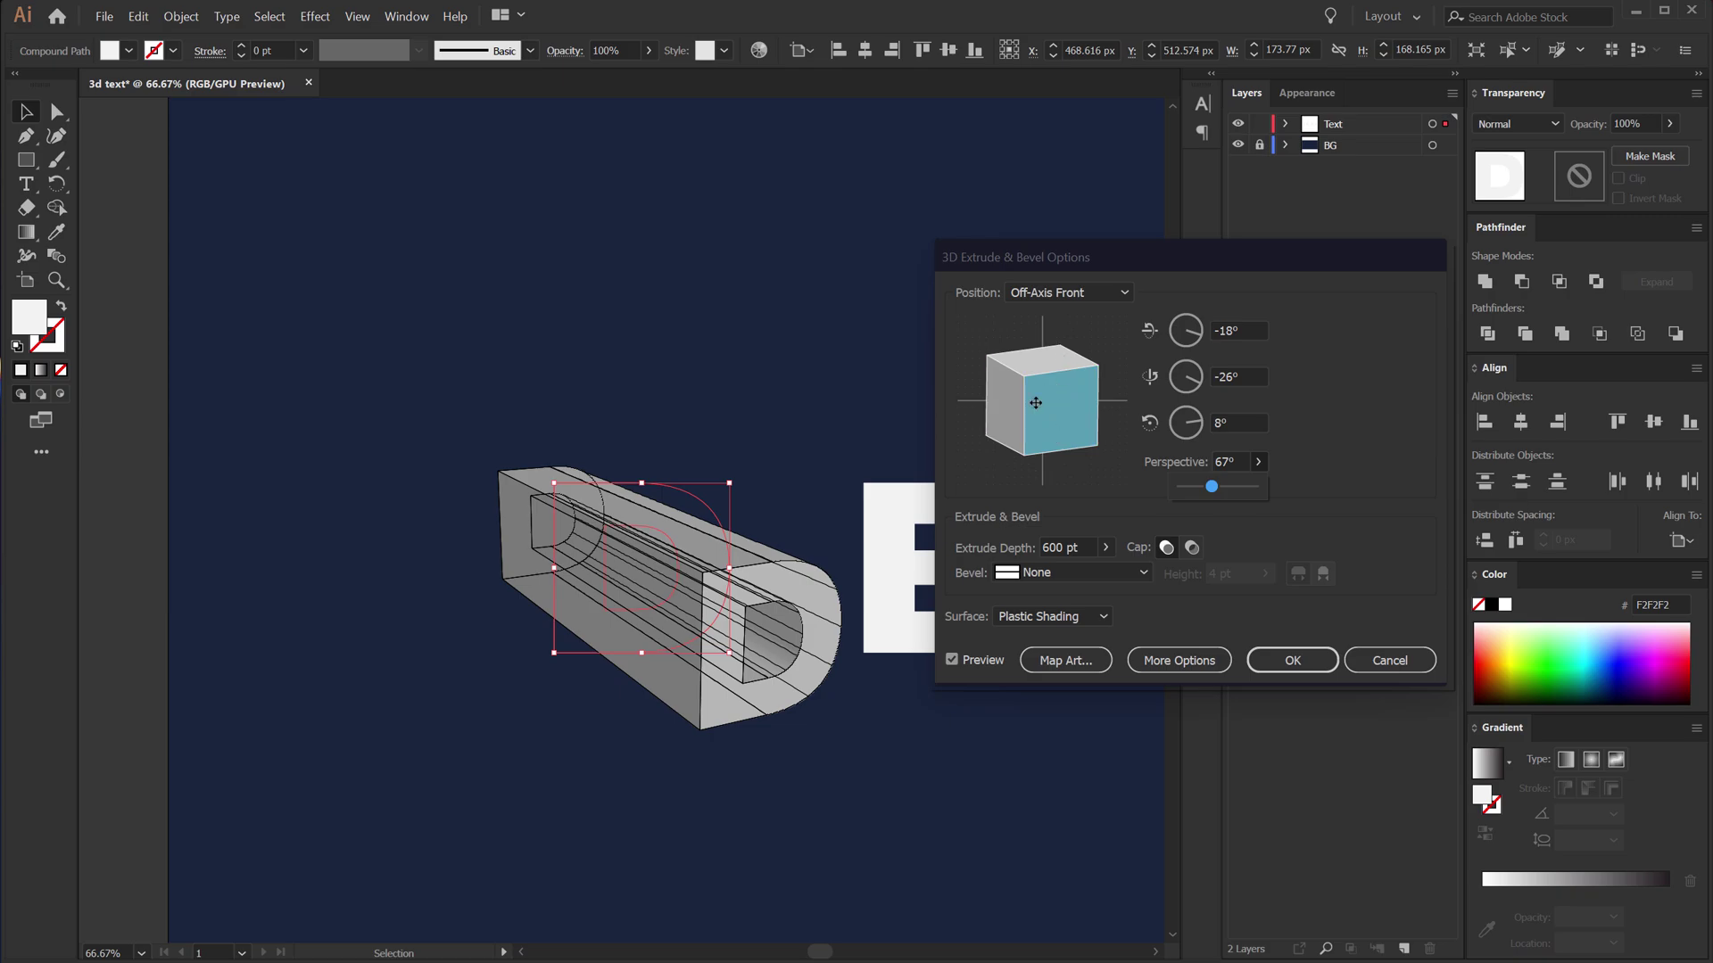
Step: Rotate the extruded D to about 15° around X and -15° around Y, fine-tune its Z rotation and apply the effect
{"action": "left_click_drag", "start_coordinate": [1023, 414], "coordinate": [1056, 382]}
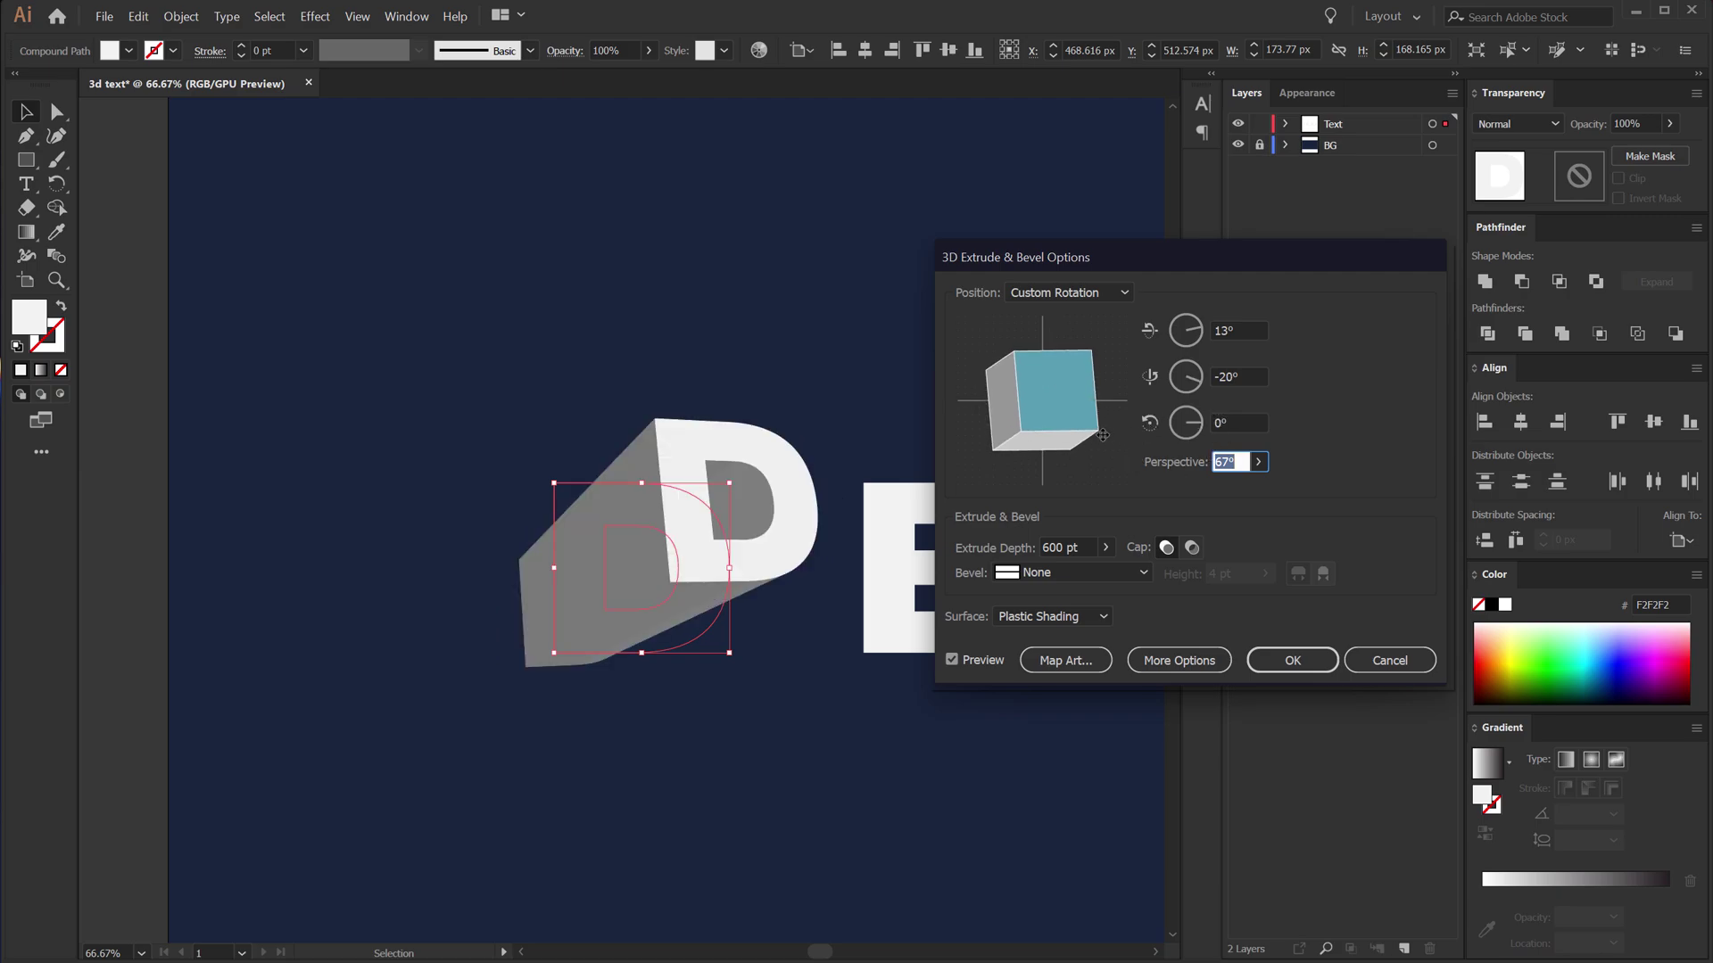
{"action": "left_click_drag", "start_coordinate": [1107, 434], "coordinate": [1104, 437]}
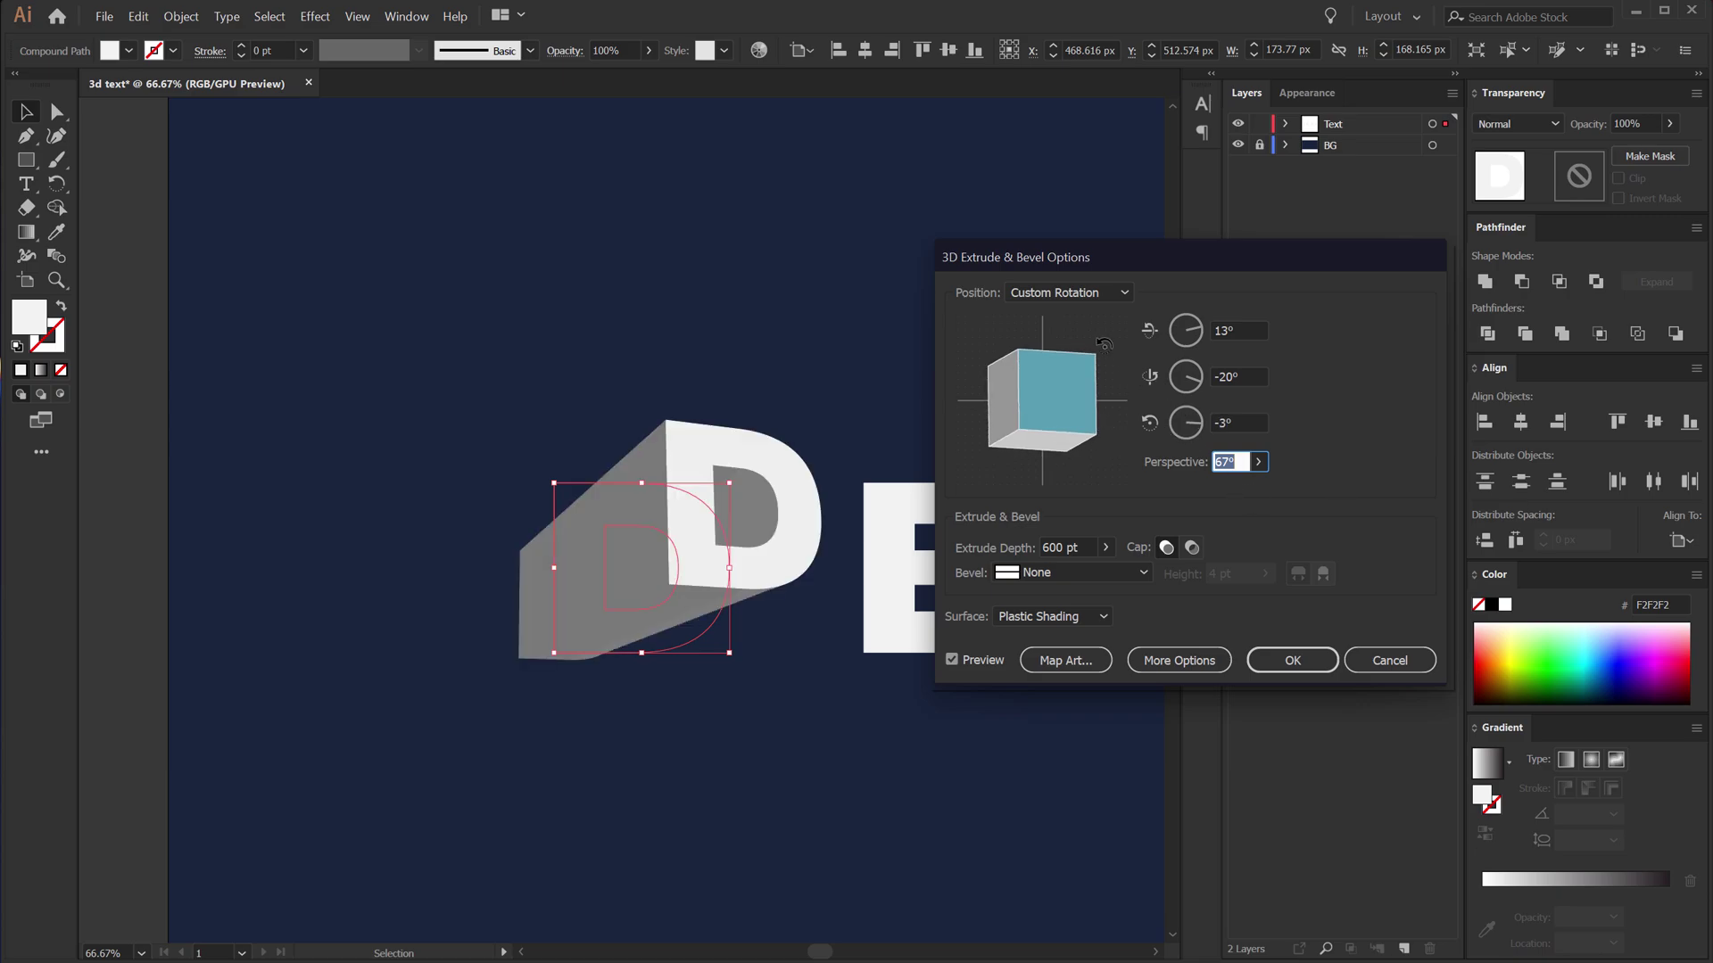
{"action": "left_click_drag", "start_coordinate": [1106, 348], "coordinate": [1109, 344]}
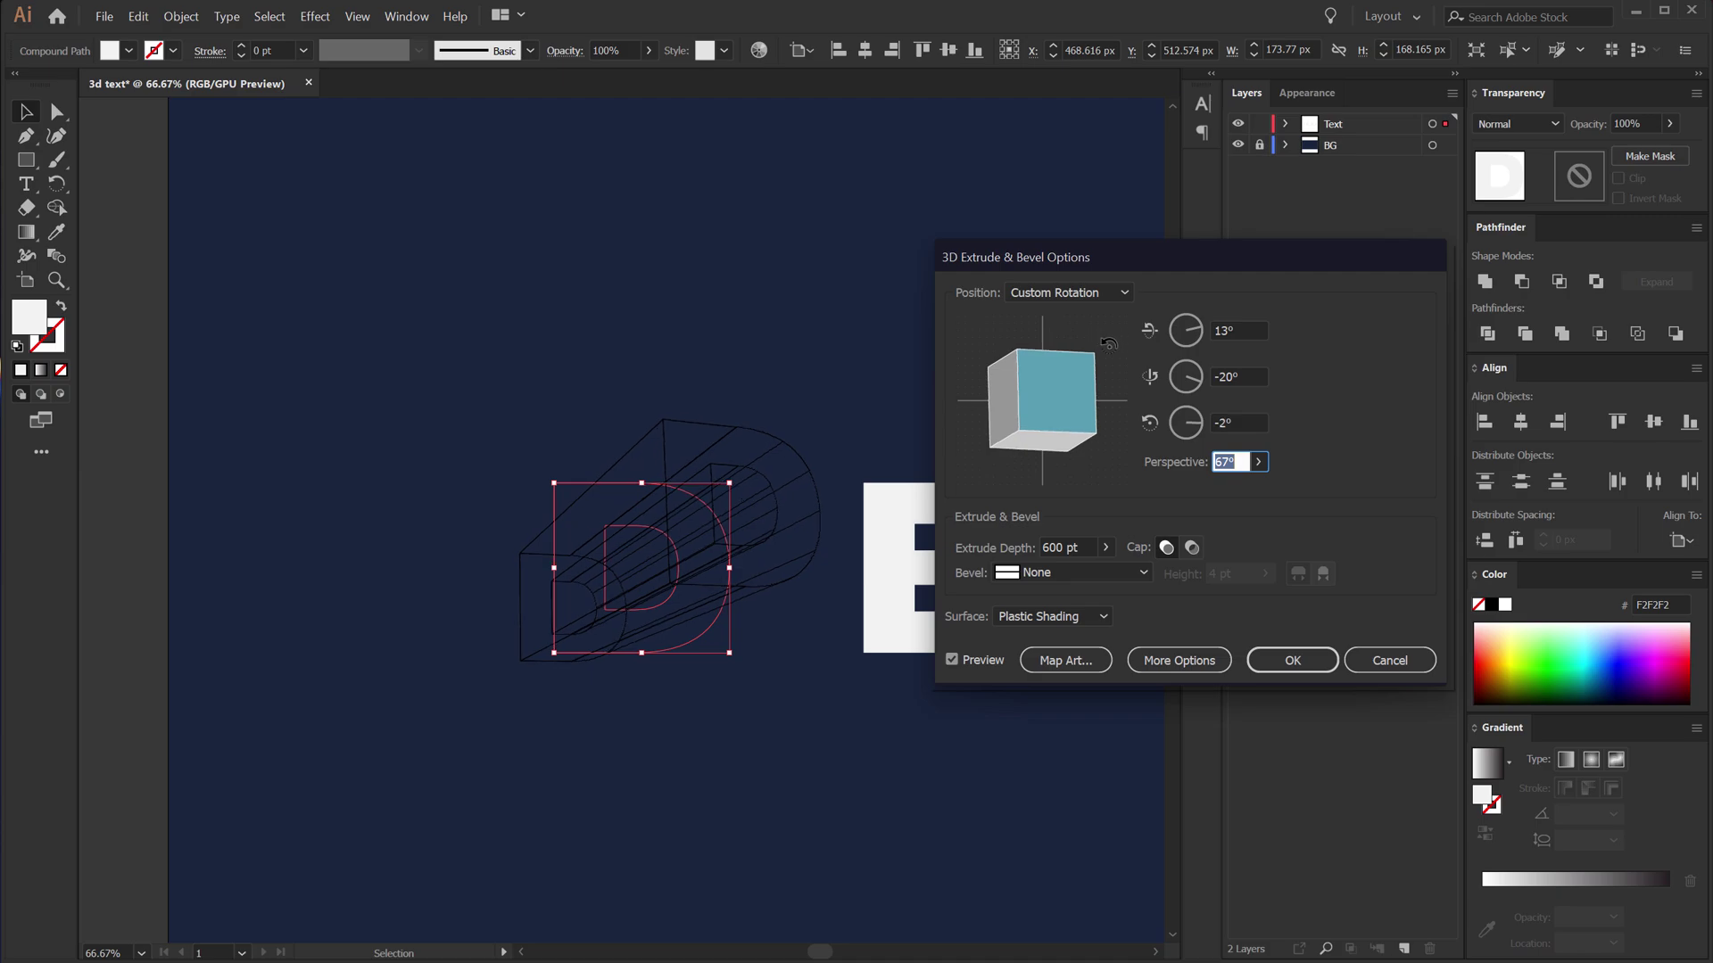
{"action": "left_click", "coordinate": [651, 622]}
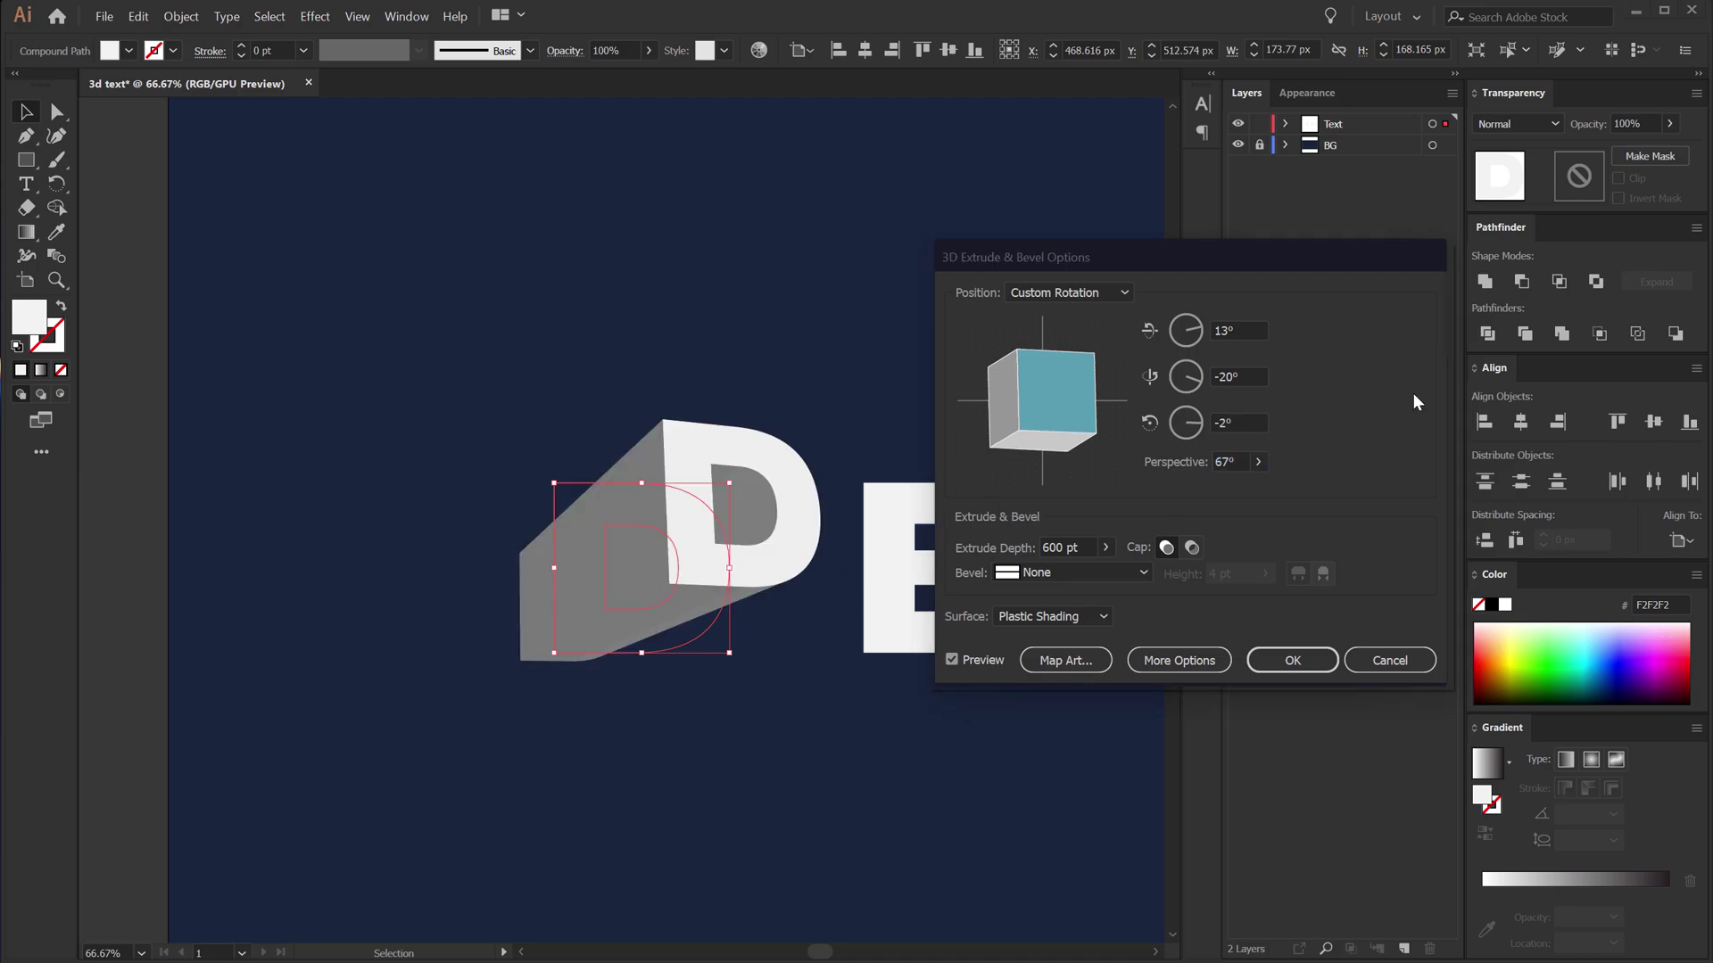
{"action": "left_click_drag", "start_coordinate": [1050, 387], "coordinate": [1049, 385]}
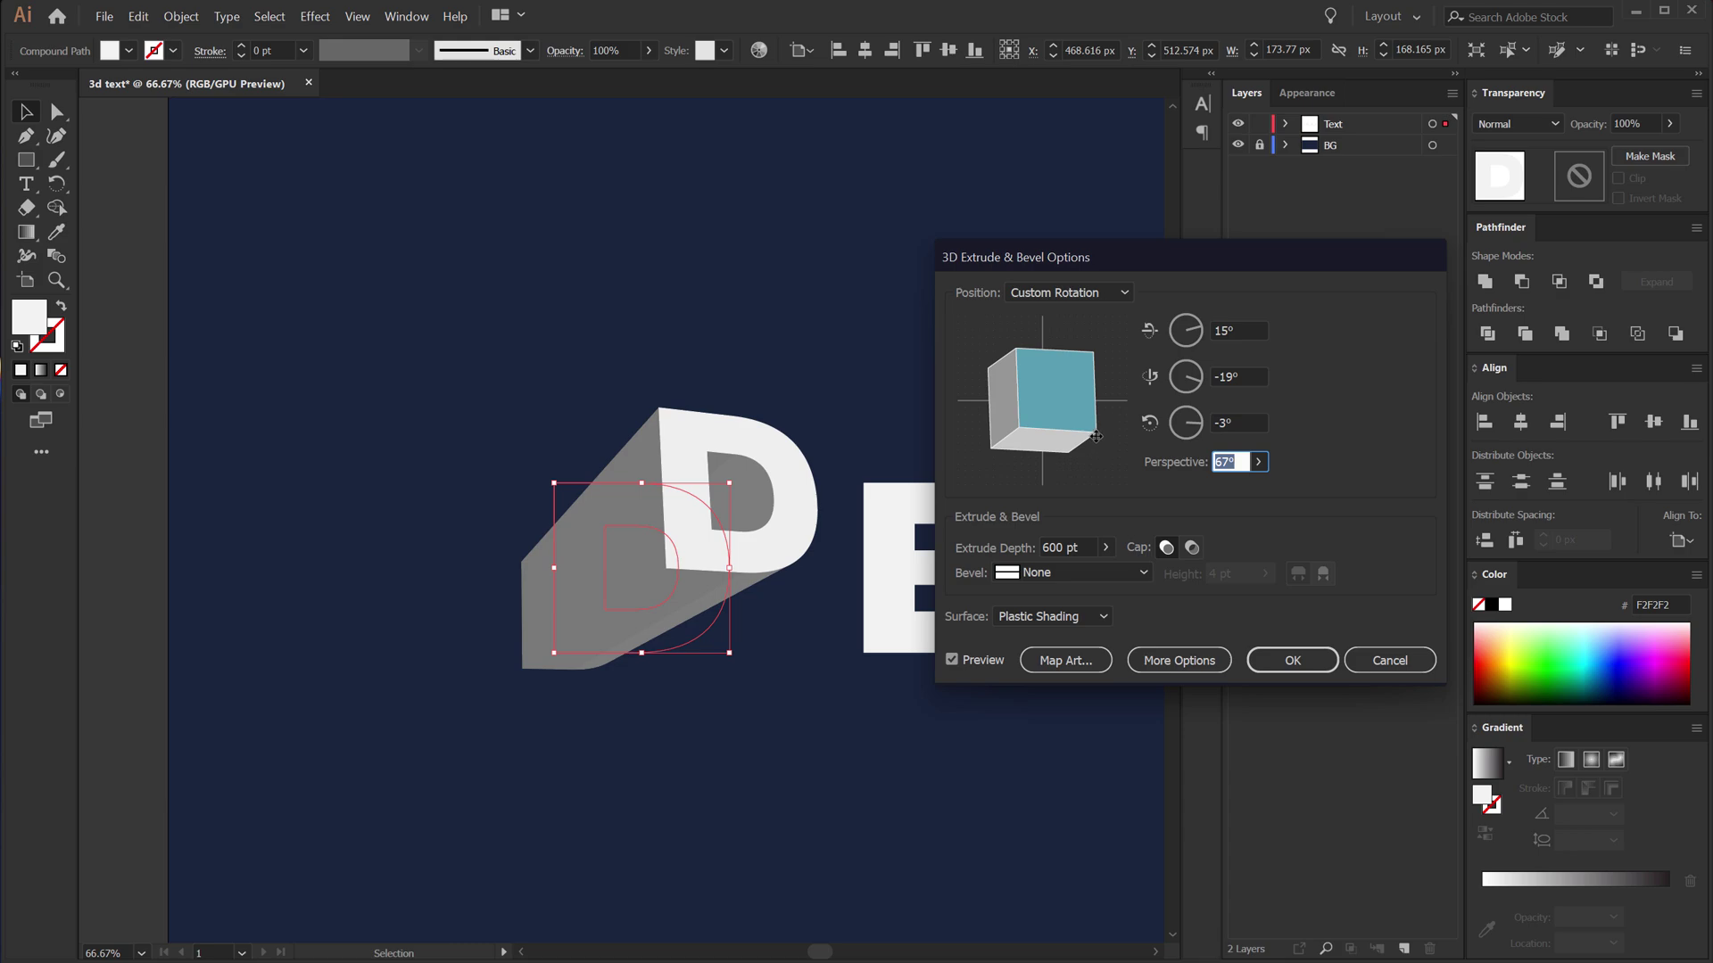
{"action": "left_click_drag", "start_coordinate": [1097, 434], "coordinate": [1099, 434]}
{"action": "left_click_drag", "start_coordinate": [1021, 385], "coordinate": [1017, 384]}
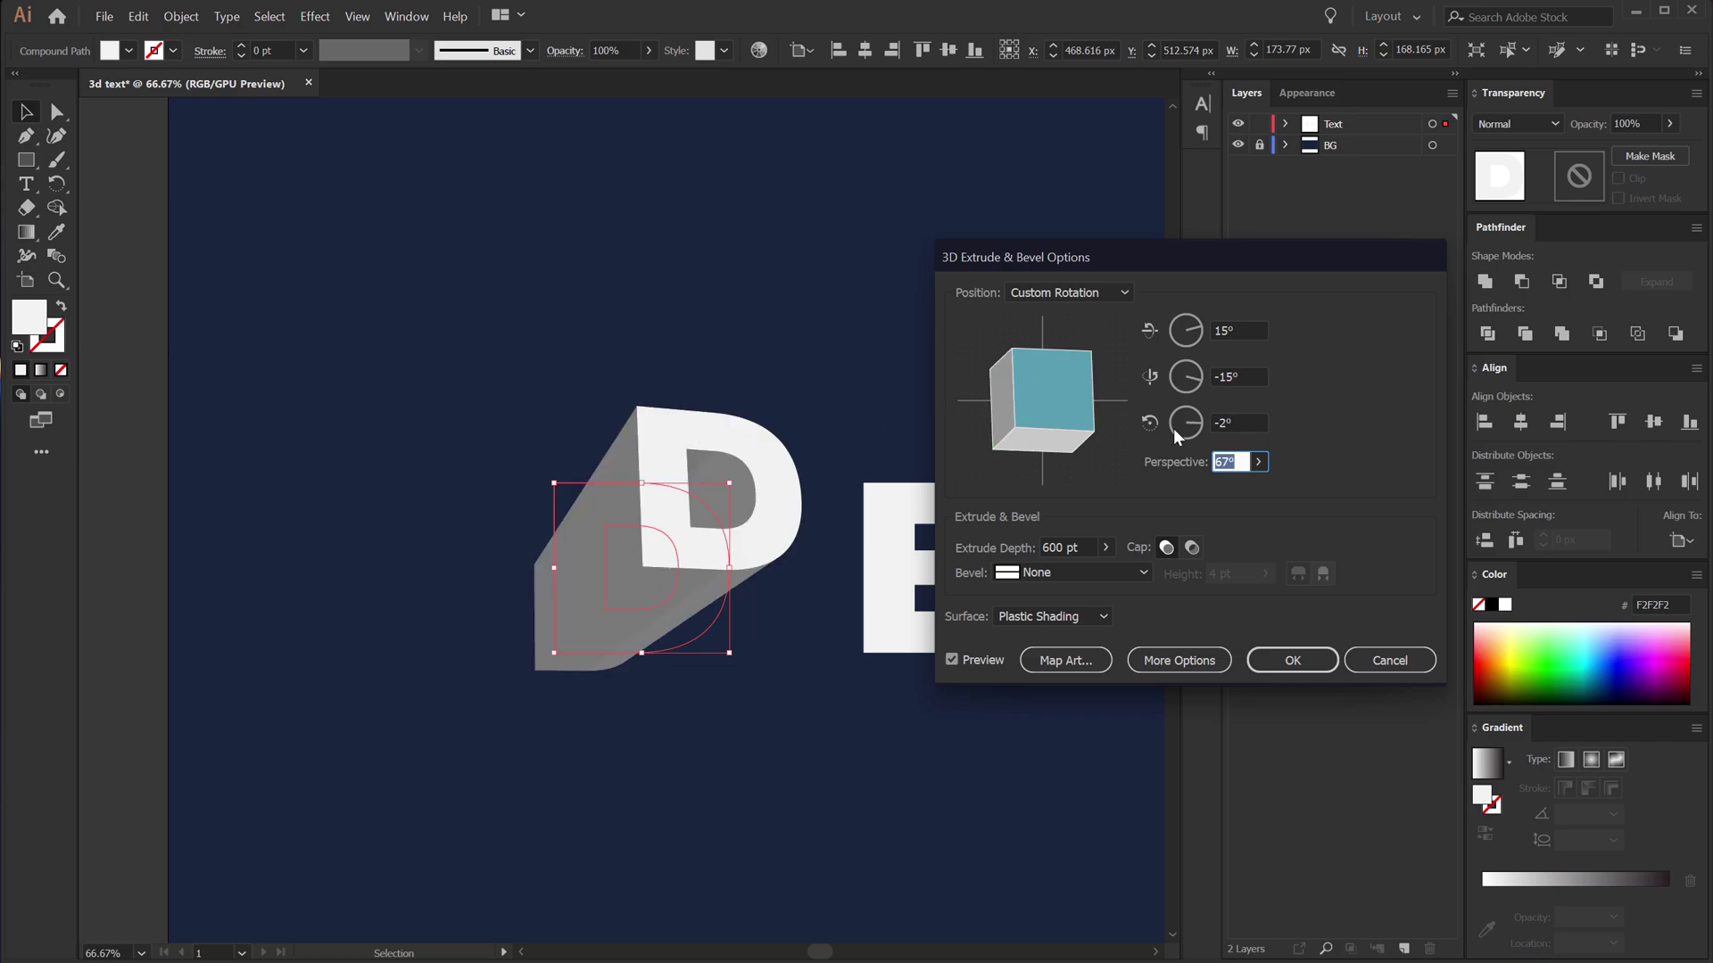
{"action": "left_click", "coordinate": [1243, 422]}
{"action": "key", "text": "Return"}
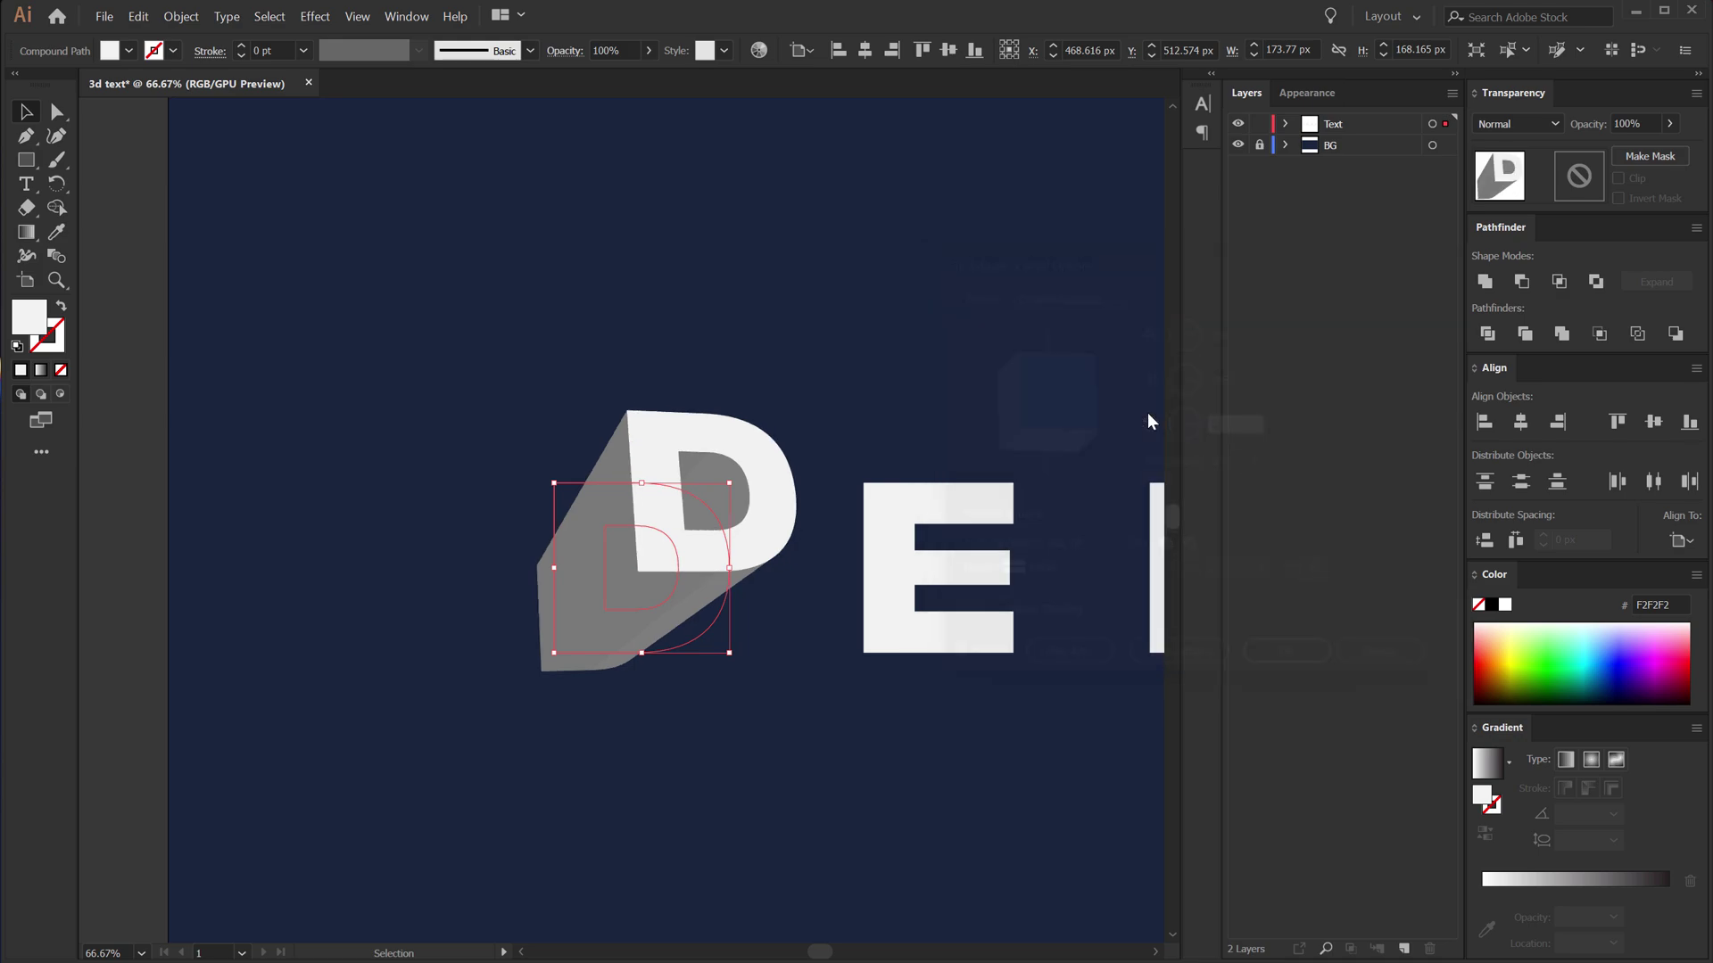
Step: Expand the appearance of the extruded letter D into editable shapes
{"action": "left_click", "coordinate": [540, 371]}
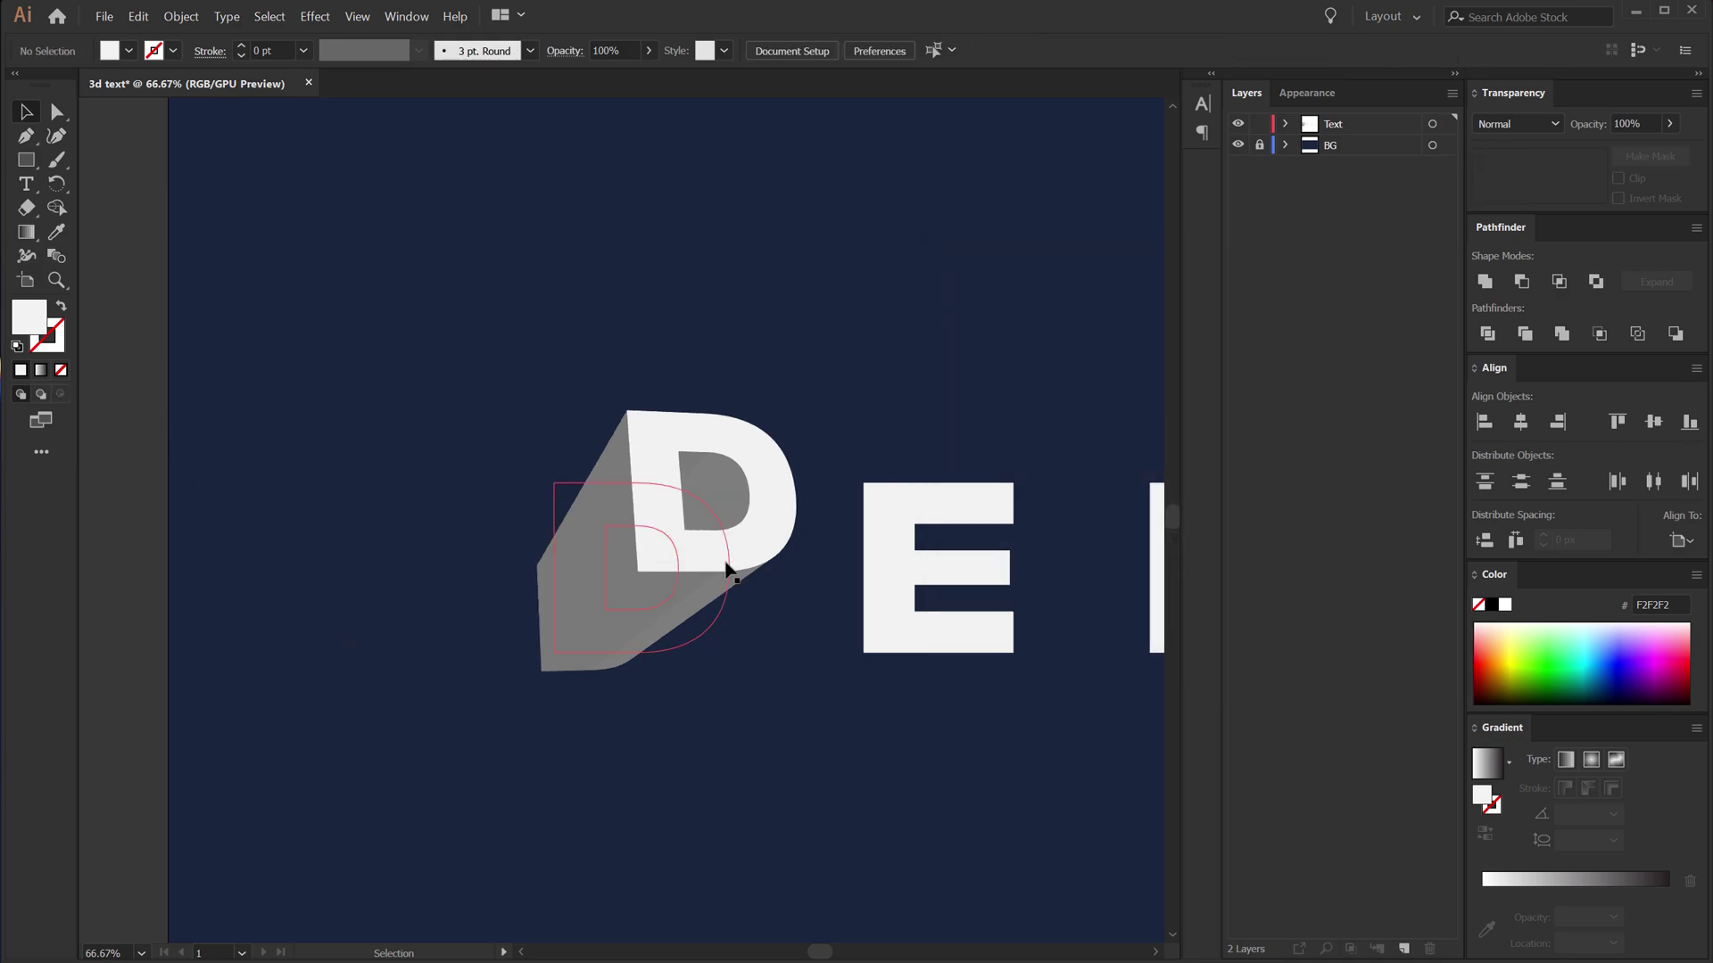
{"action": "left_click", "coordinate": [627, 489]}
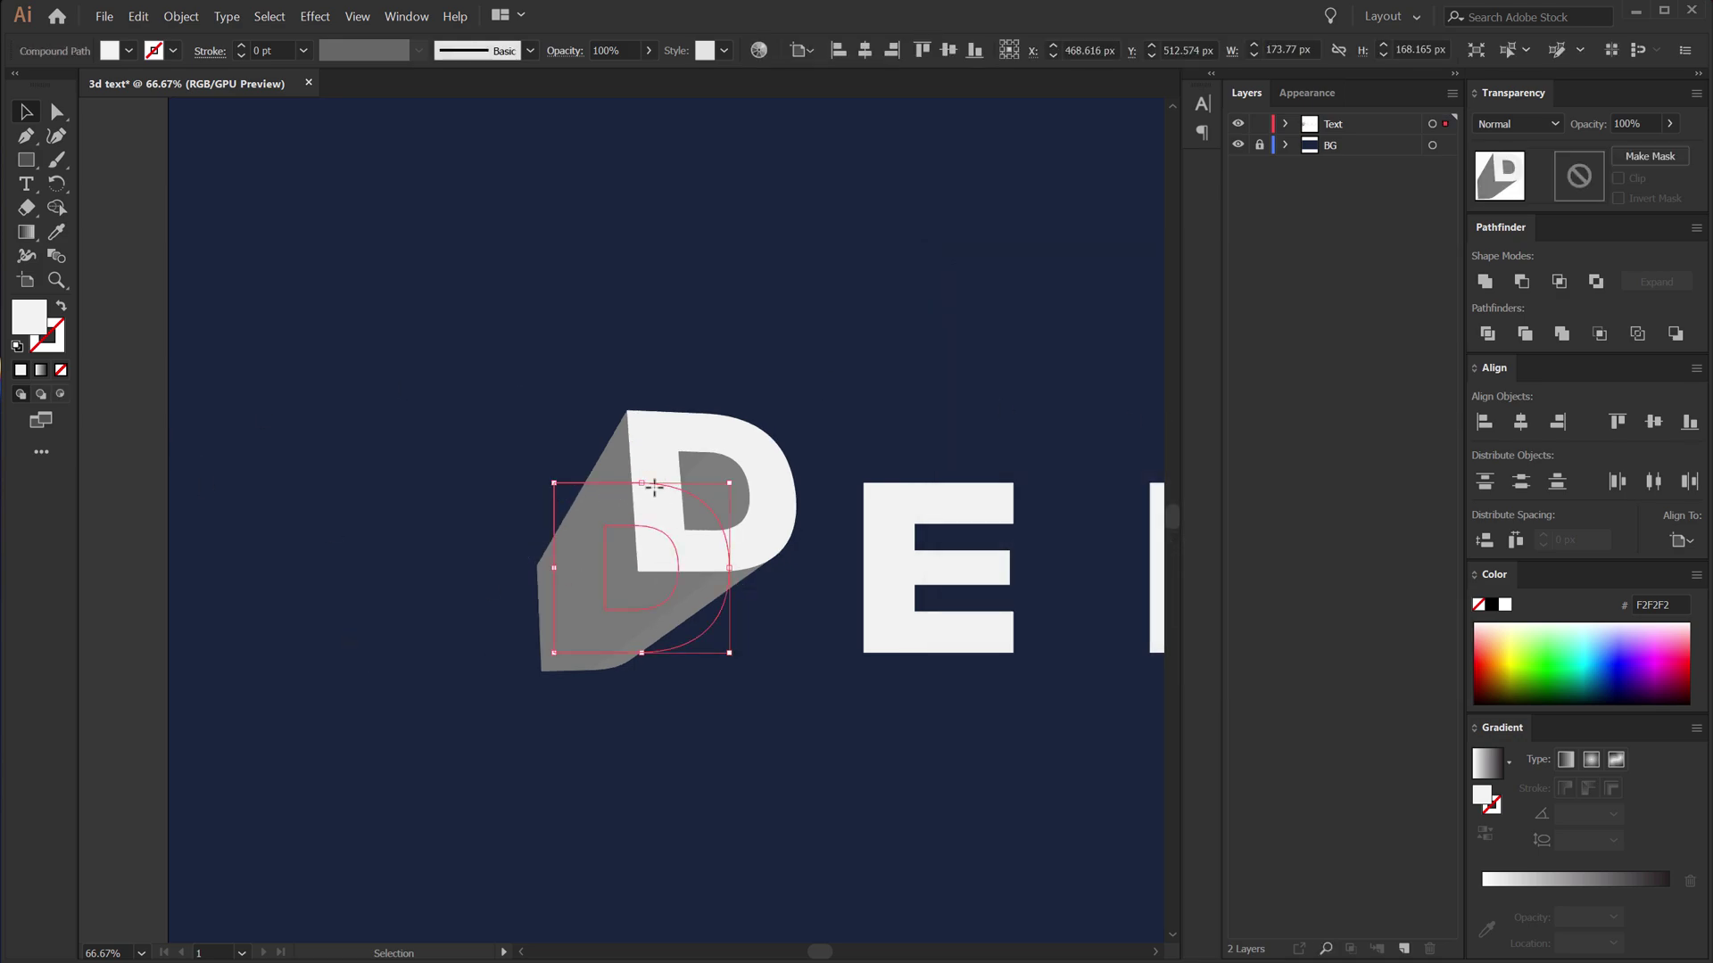
{"action": "left_click", "coordinate": [191, 16]}
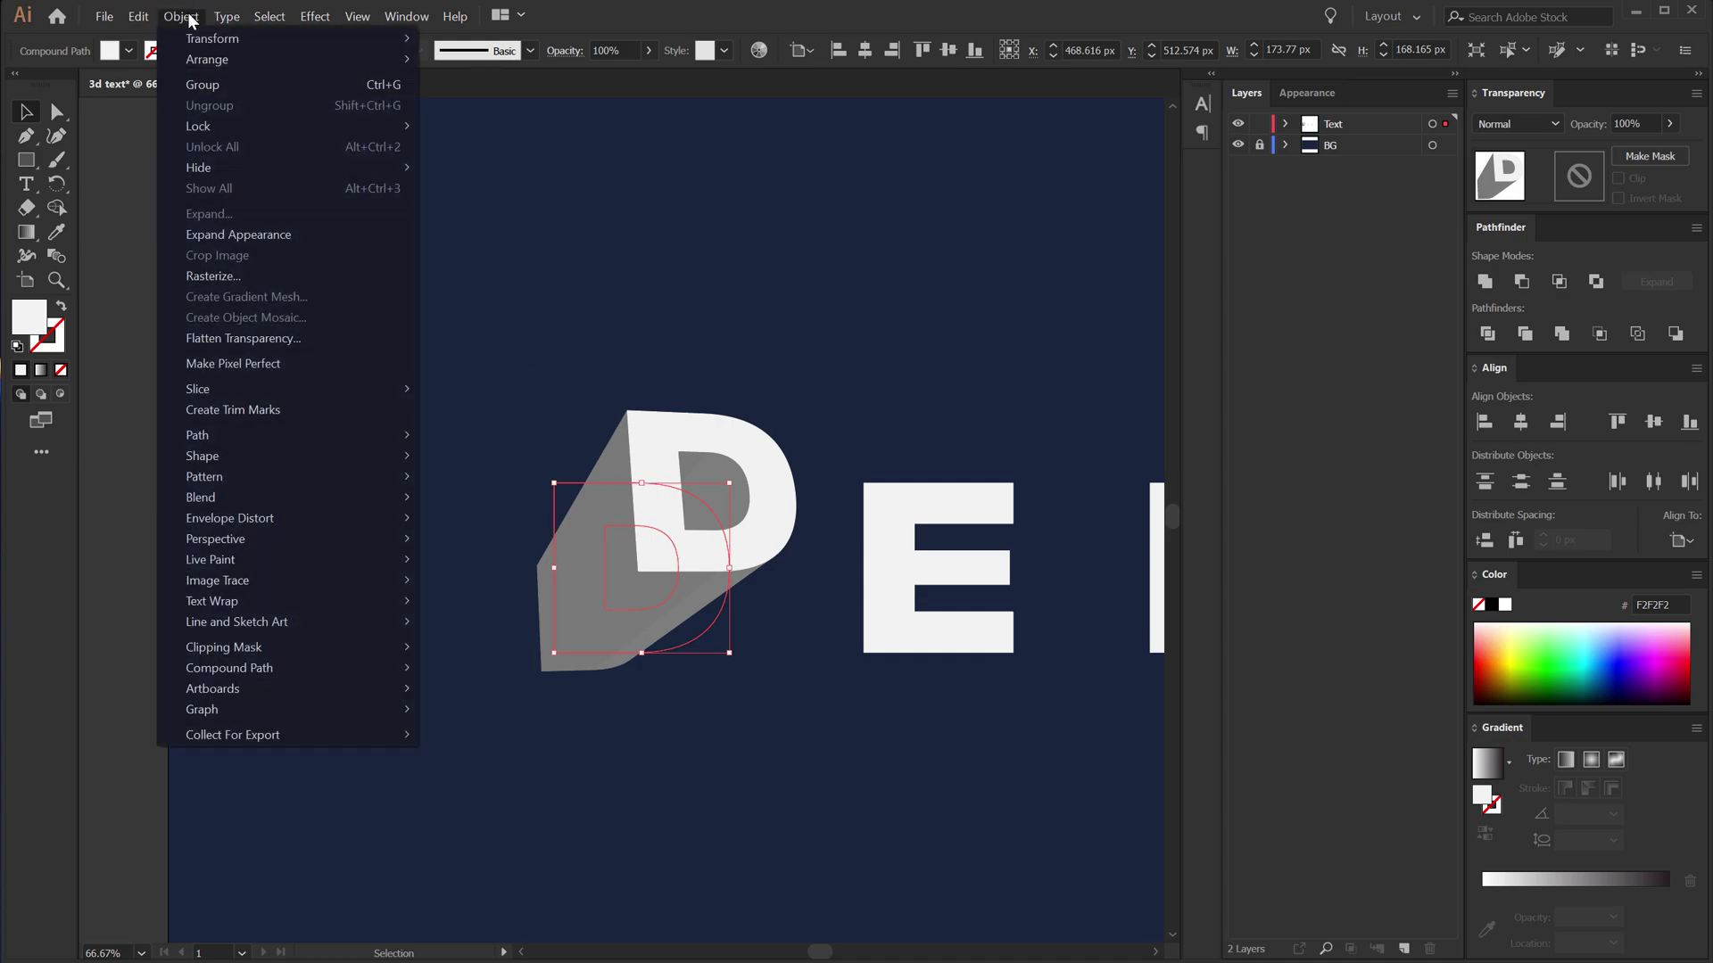
{"action": "left_click", "coordinate": [241, 228]}
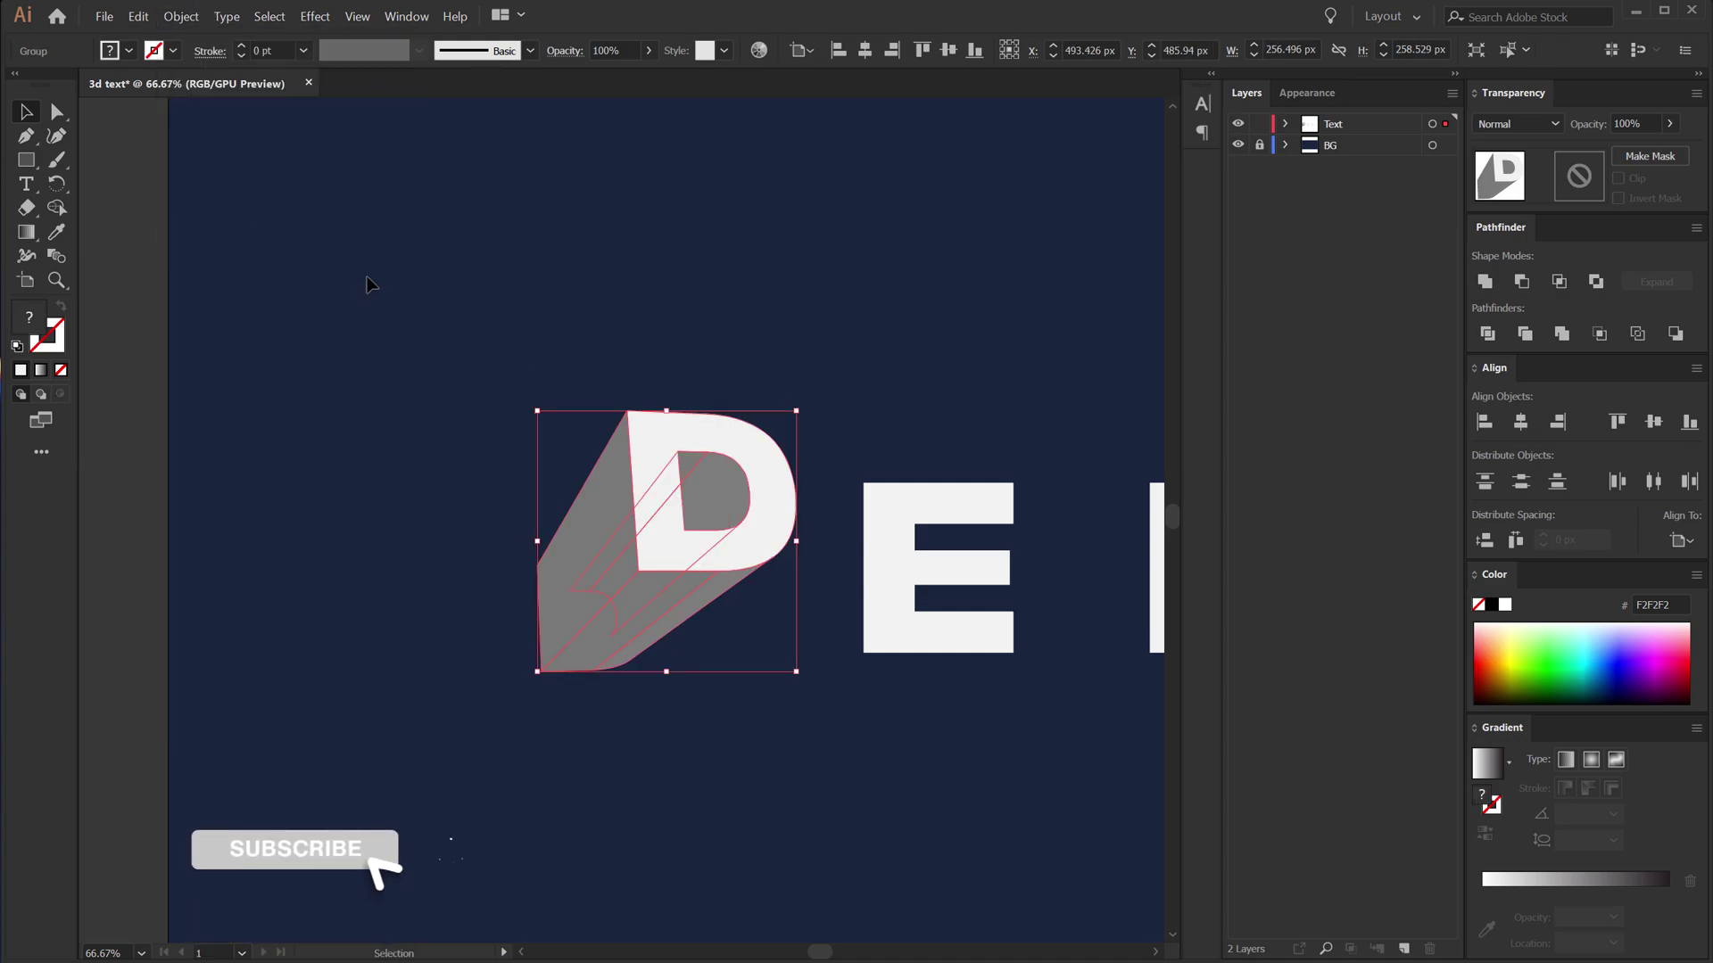
Step: Ungroup the expanded letter D twice to separate its front face from its extrusion faces
{"action": "scroll", "coordinate": [730, 600], "scroll_direction": "up", "scroll_amount": 1}
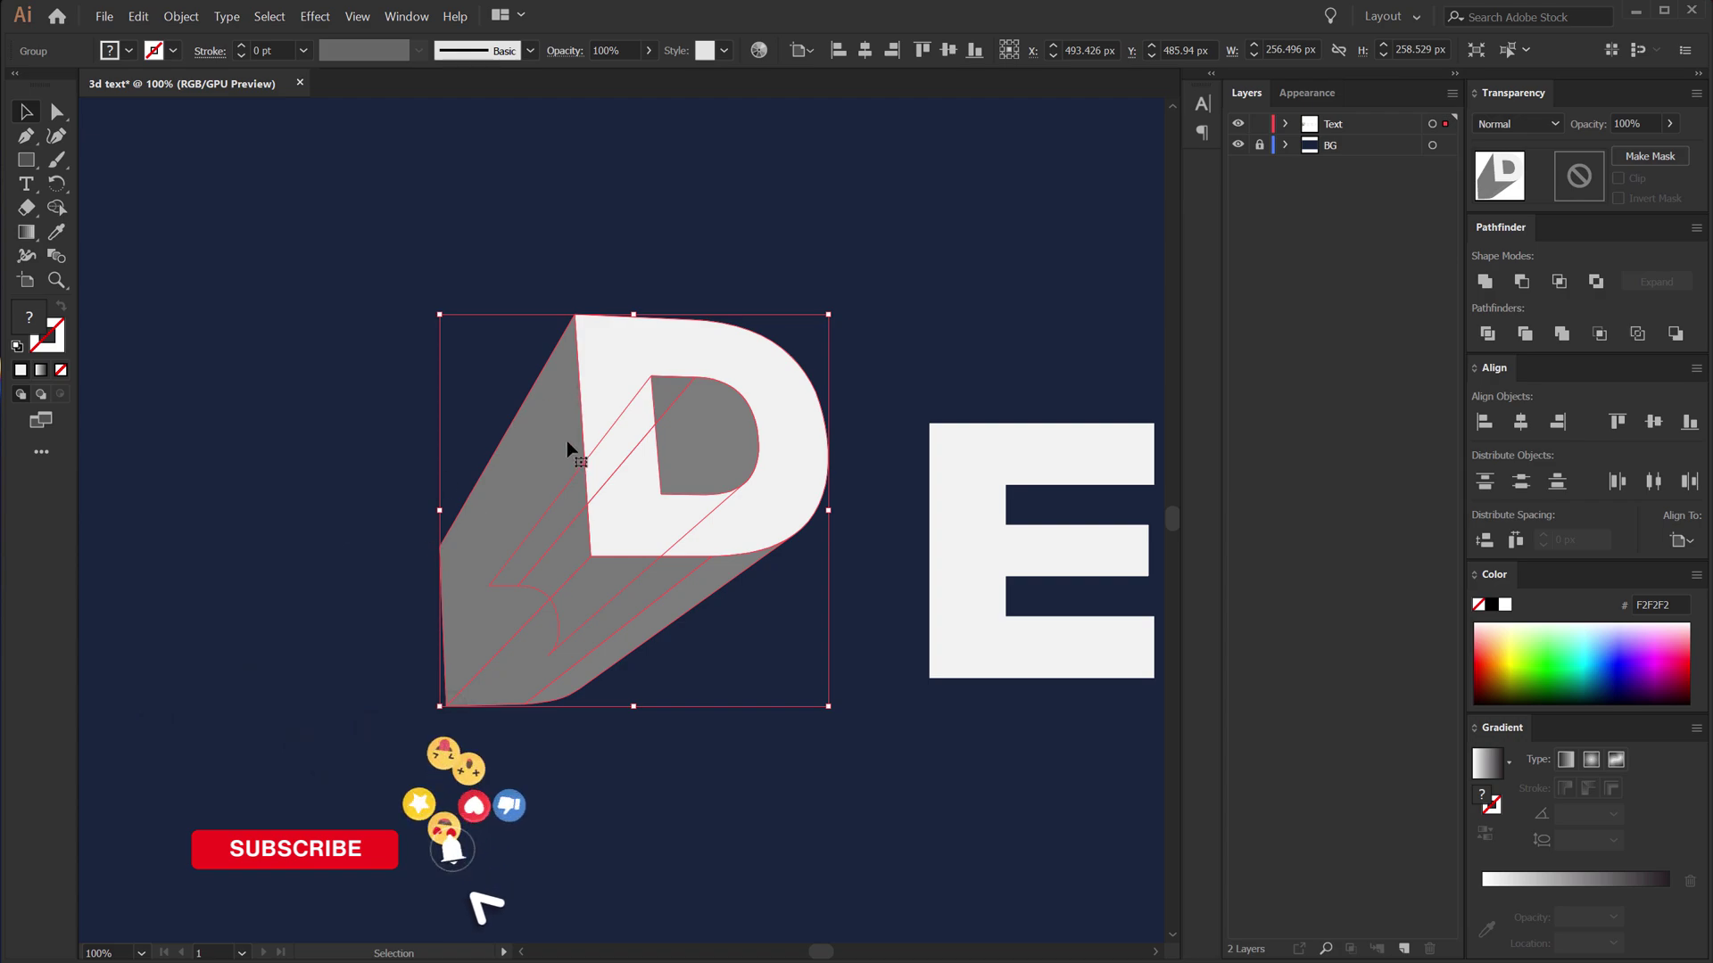
{"action": "right_click", "coordinate": [504, 505]}
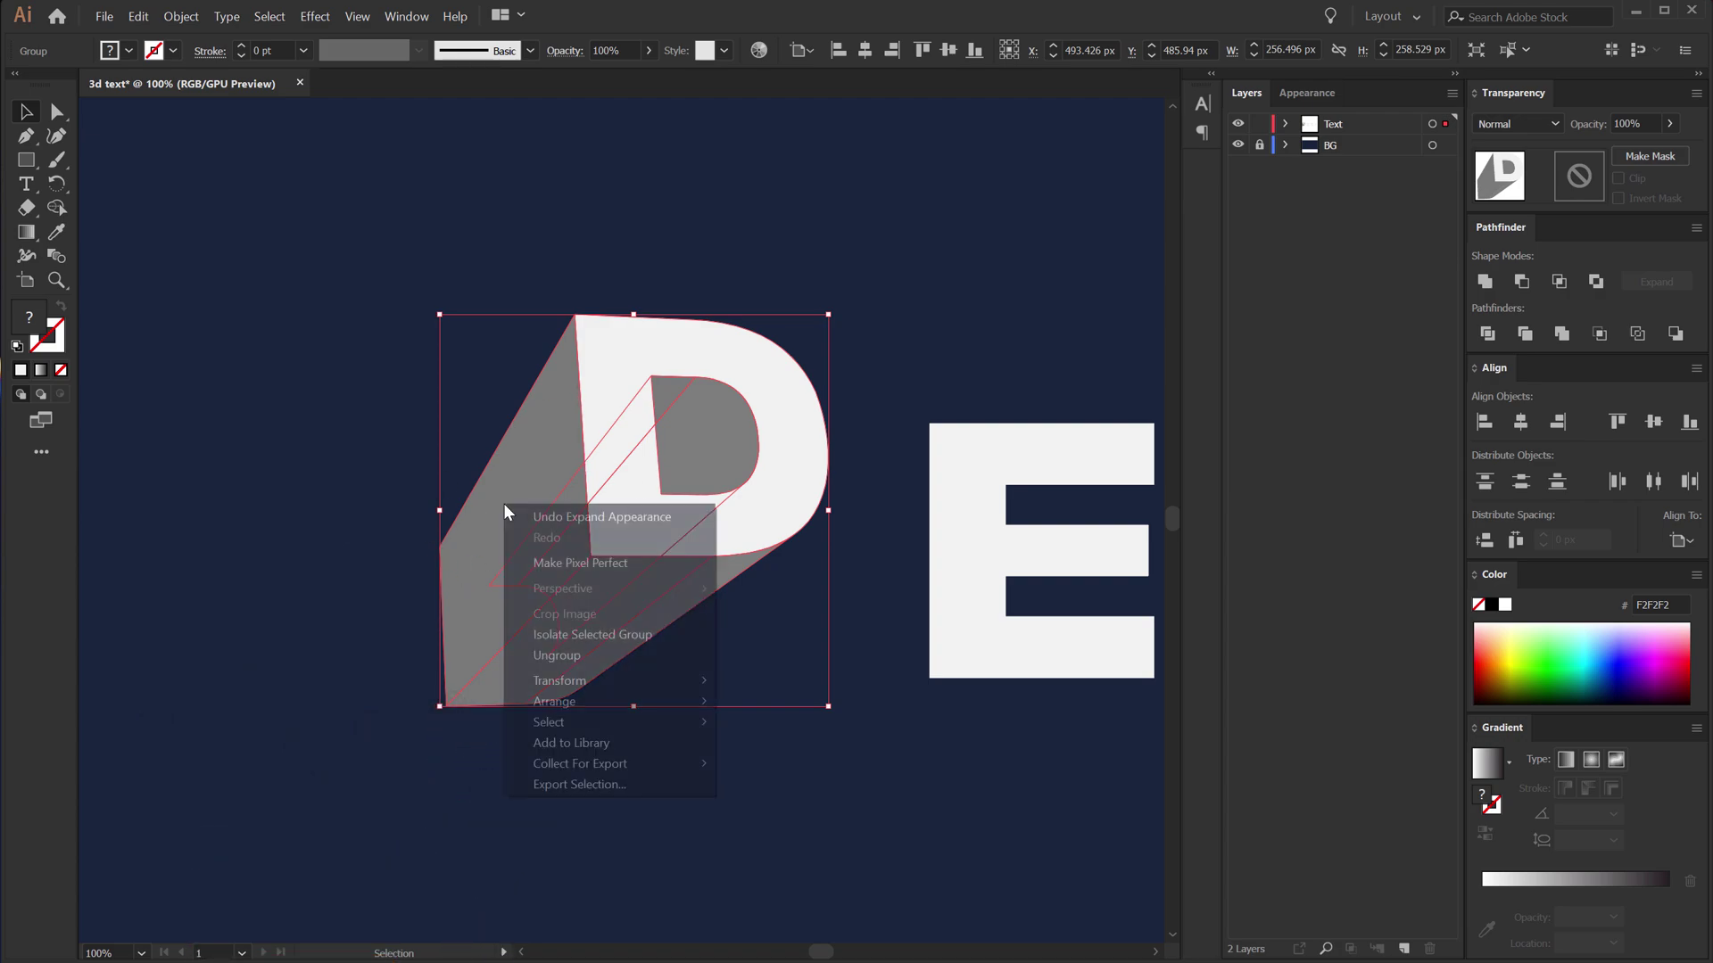
{"action": "left_click", "coordinate": [578, 651]}
{"action": "right_click", "coordinate": [554, 487]}
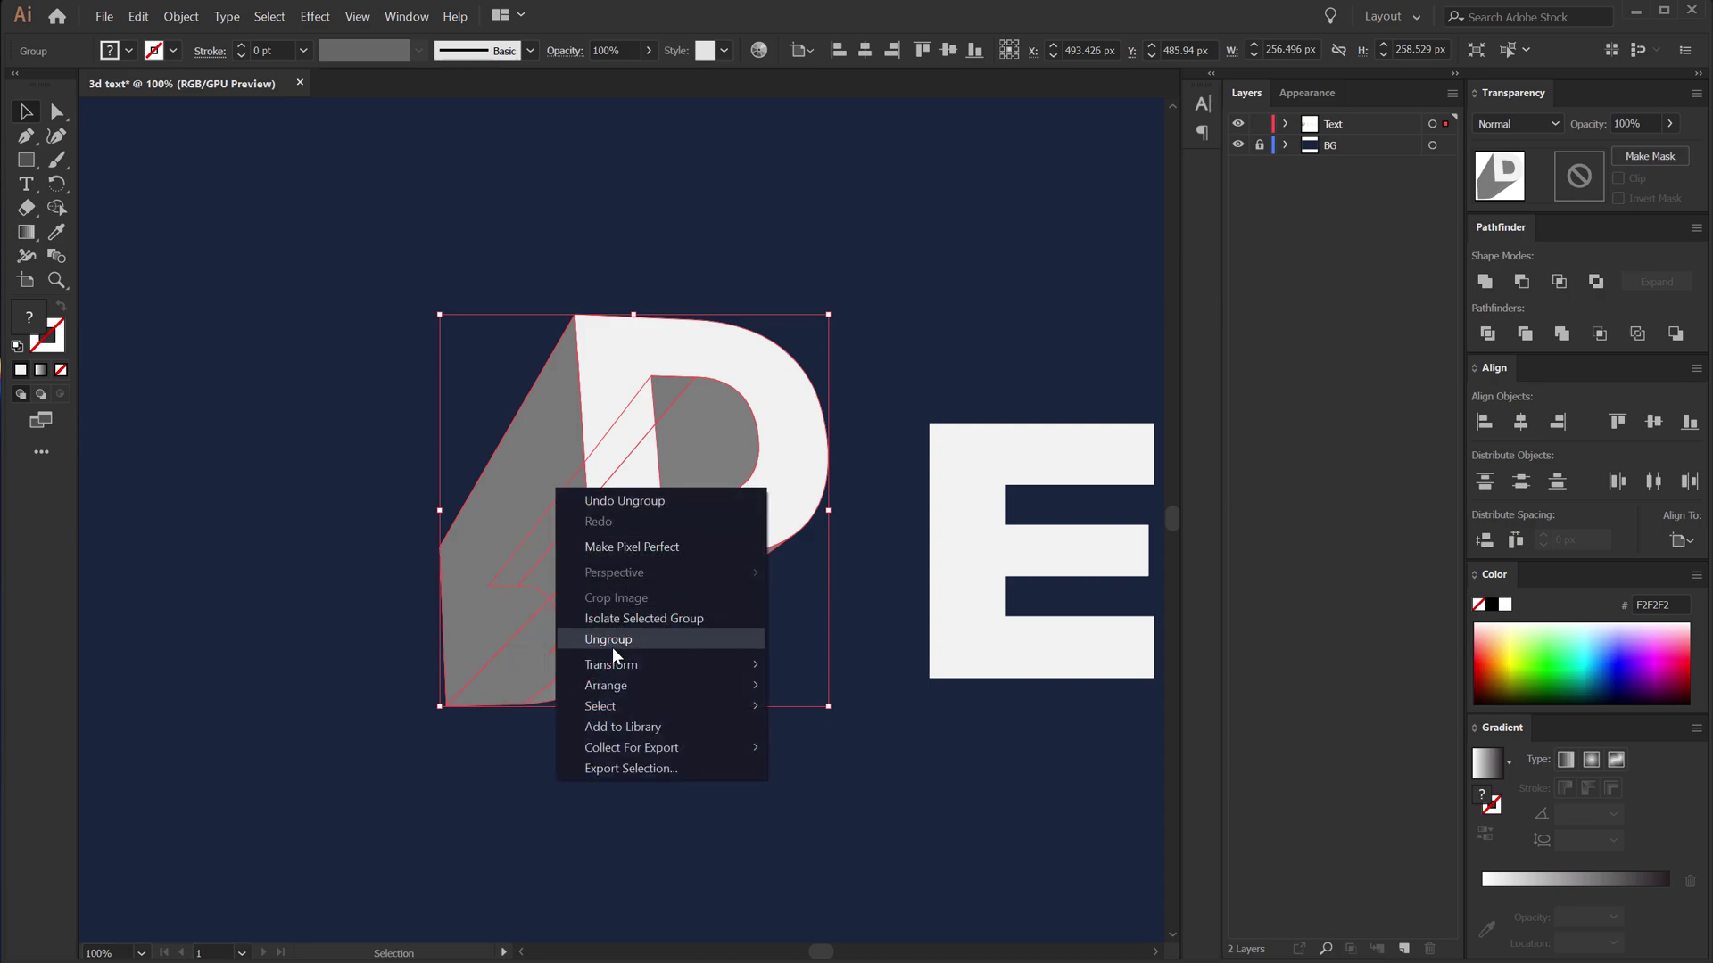
{"action": "left_click", "coordinate": [612, 646]}
Step: Select the two extruded wall pieces inside the D's counter together
{"action": "left_click", "coordinate": [600, 738]}
{"action": "left_click", "coordinate": [509, 490]}
{"action": "left_click", "coordinate": [604, 631]}
{"action": "left_click", "coordinate": [704, 590]}
{"action": "left_click", "coordinate": [692, 393]}
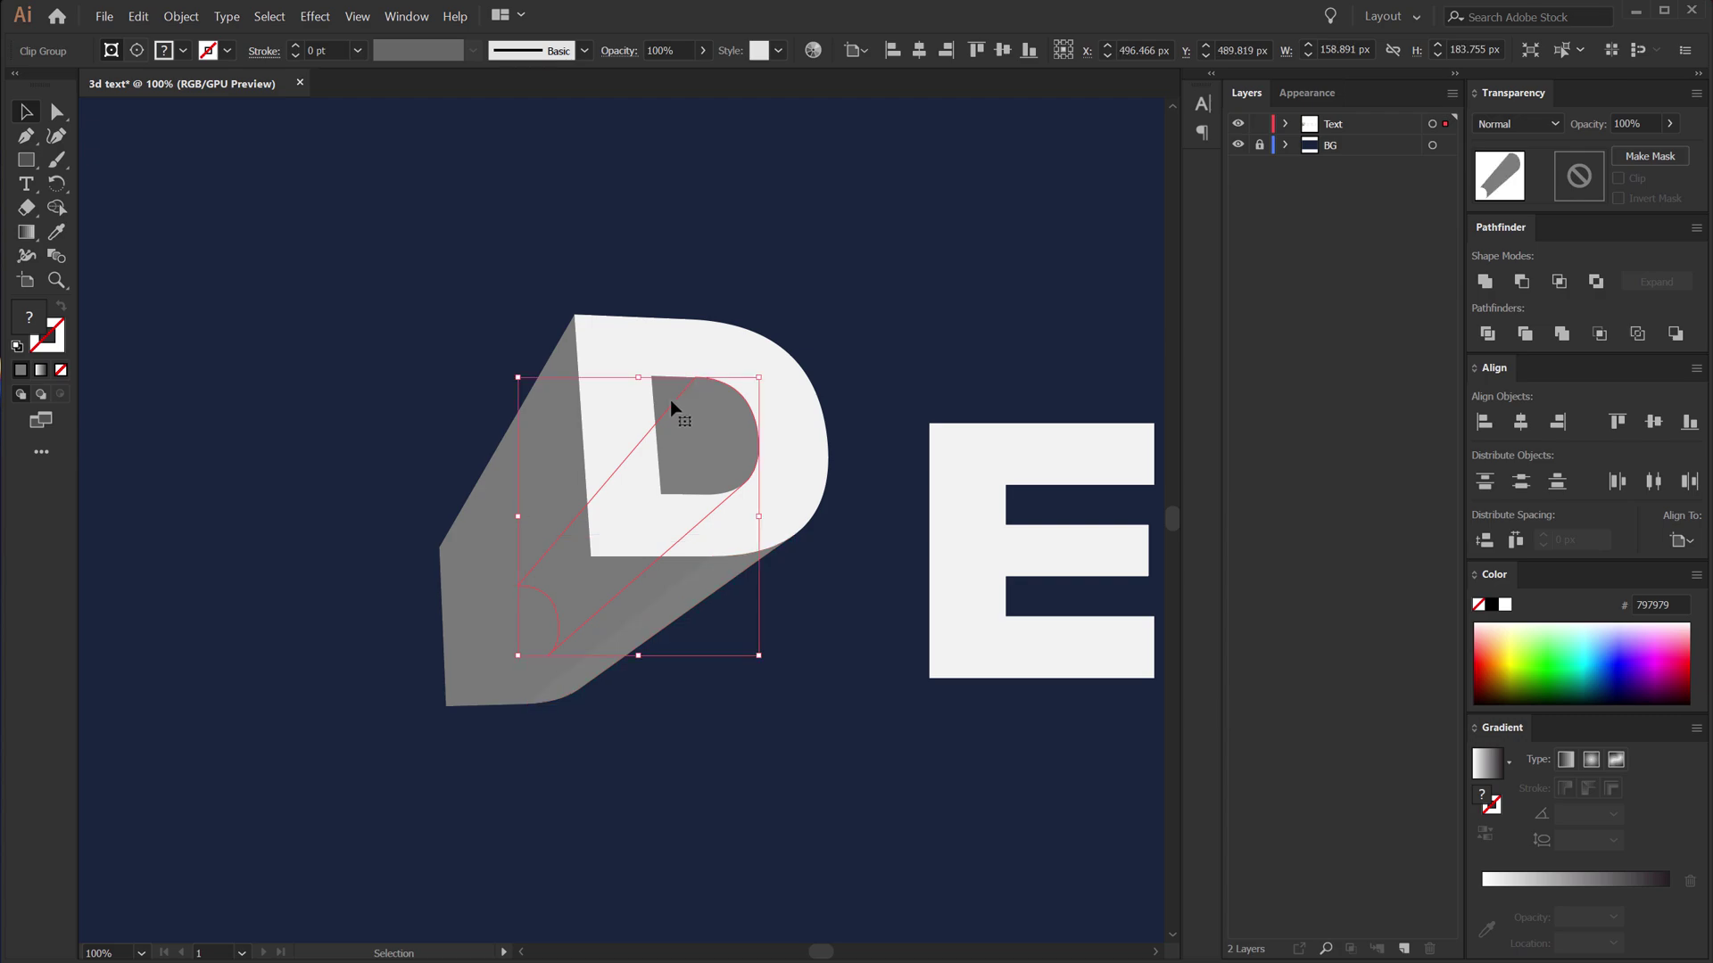
{"action": "left_click", "coordinate": [756, 746]}
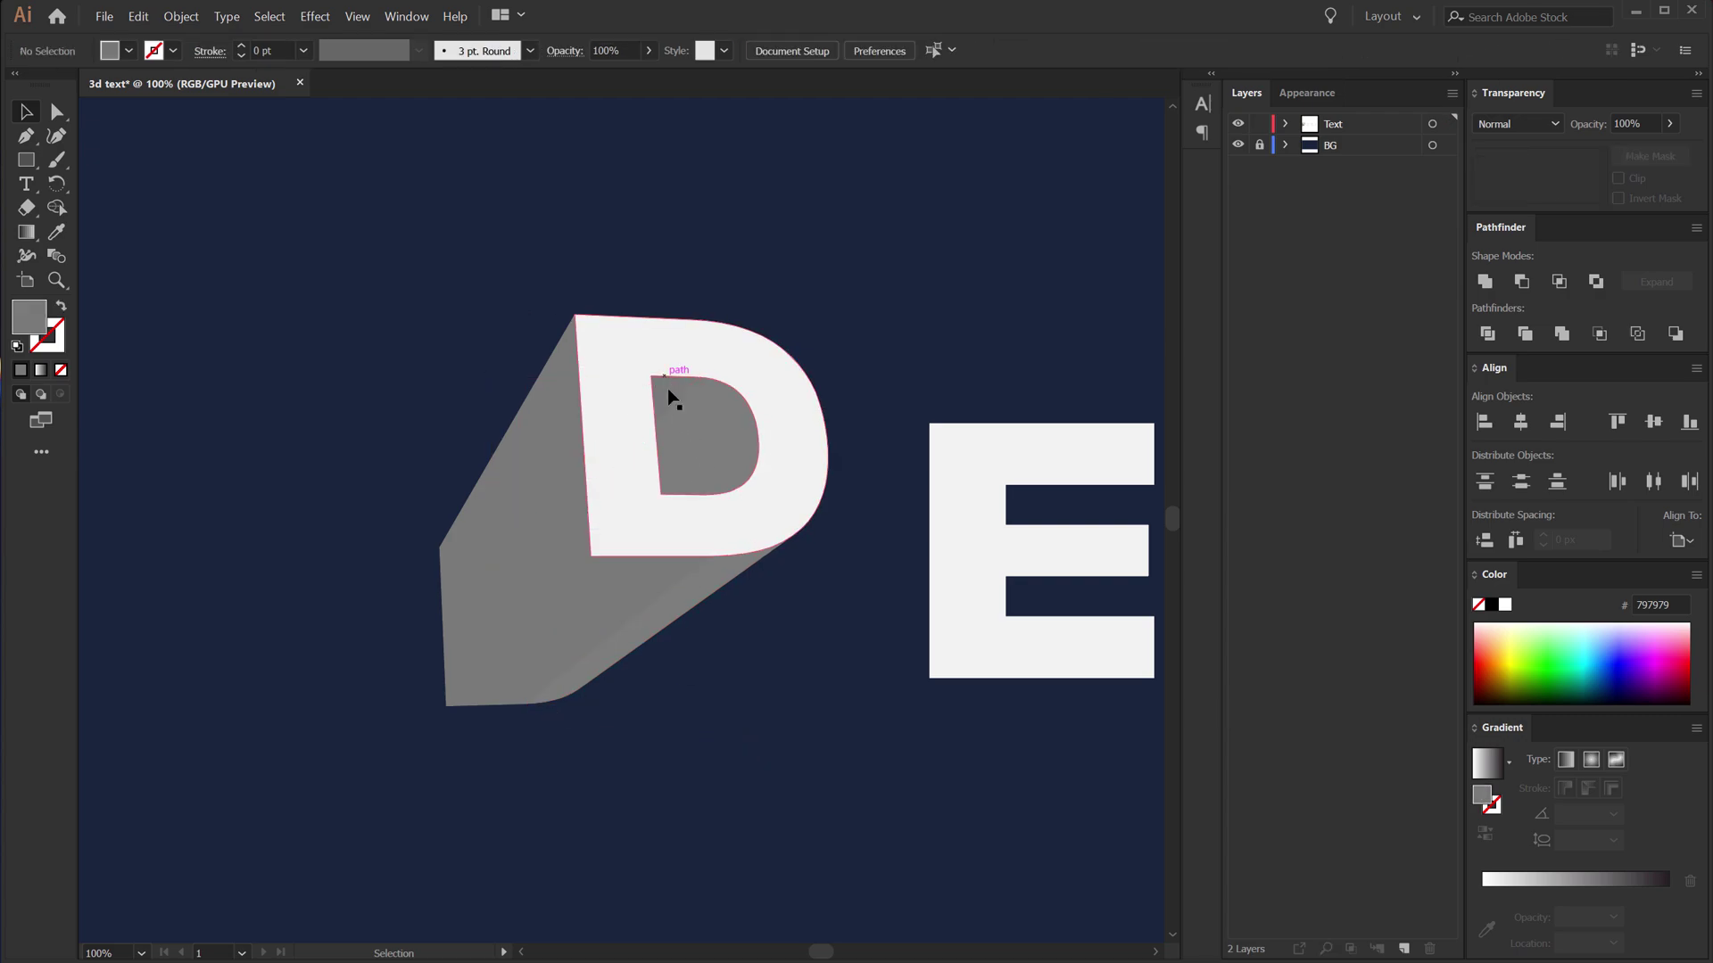
{"action": "left_click", "coordinate": [696, 413]}
{"action": "left_click", "coordinate": [695, 412]}
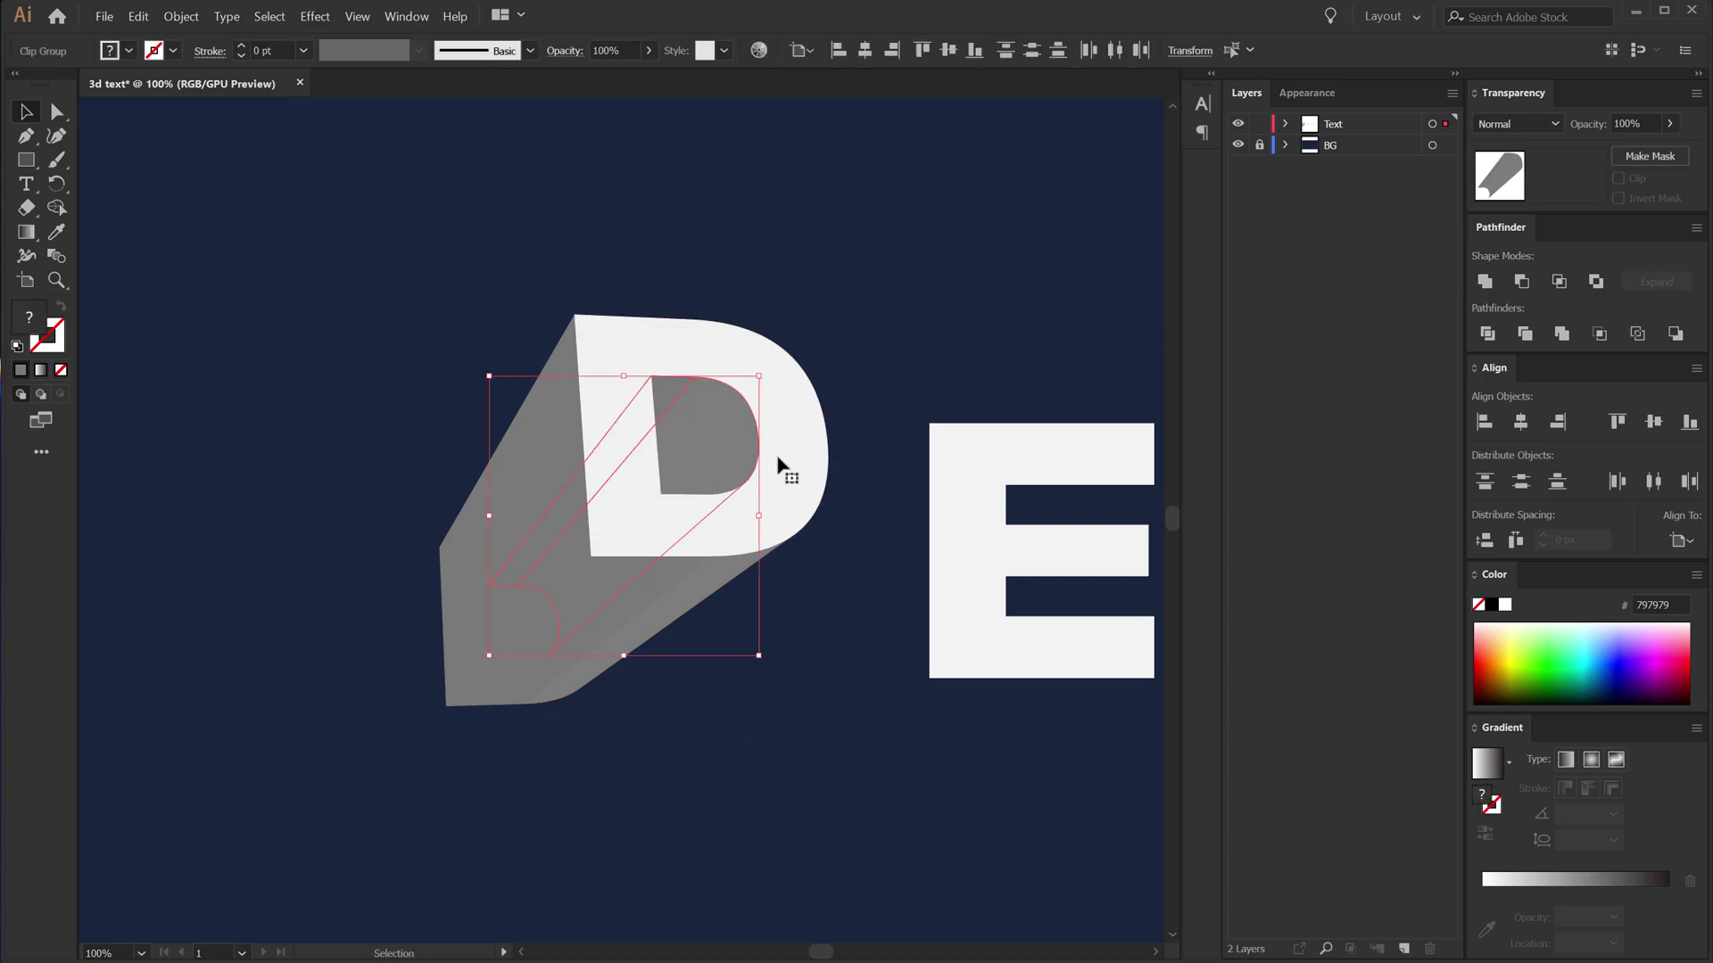
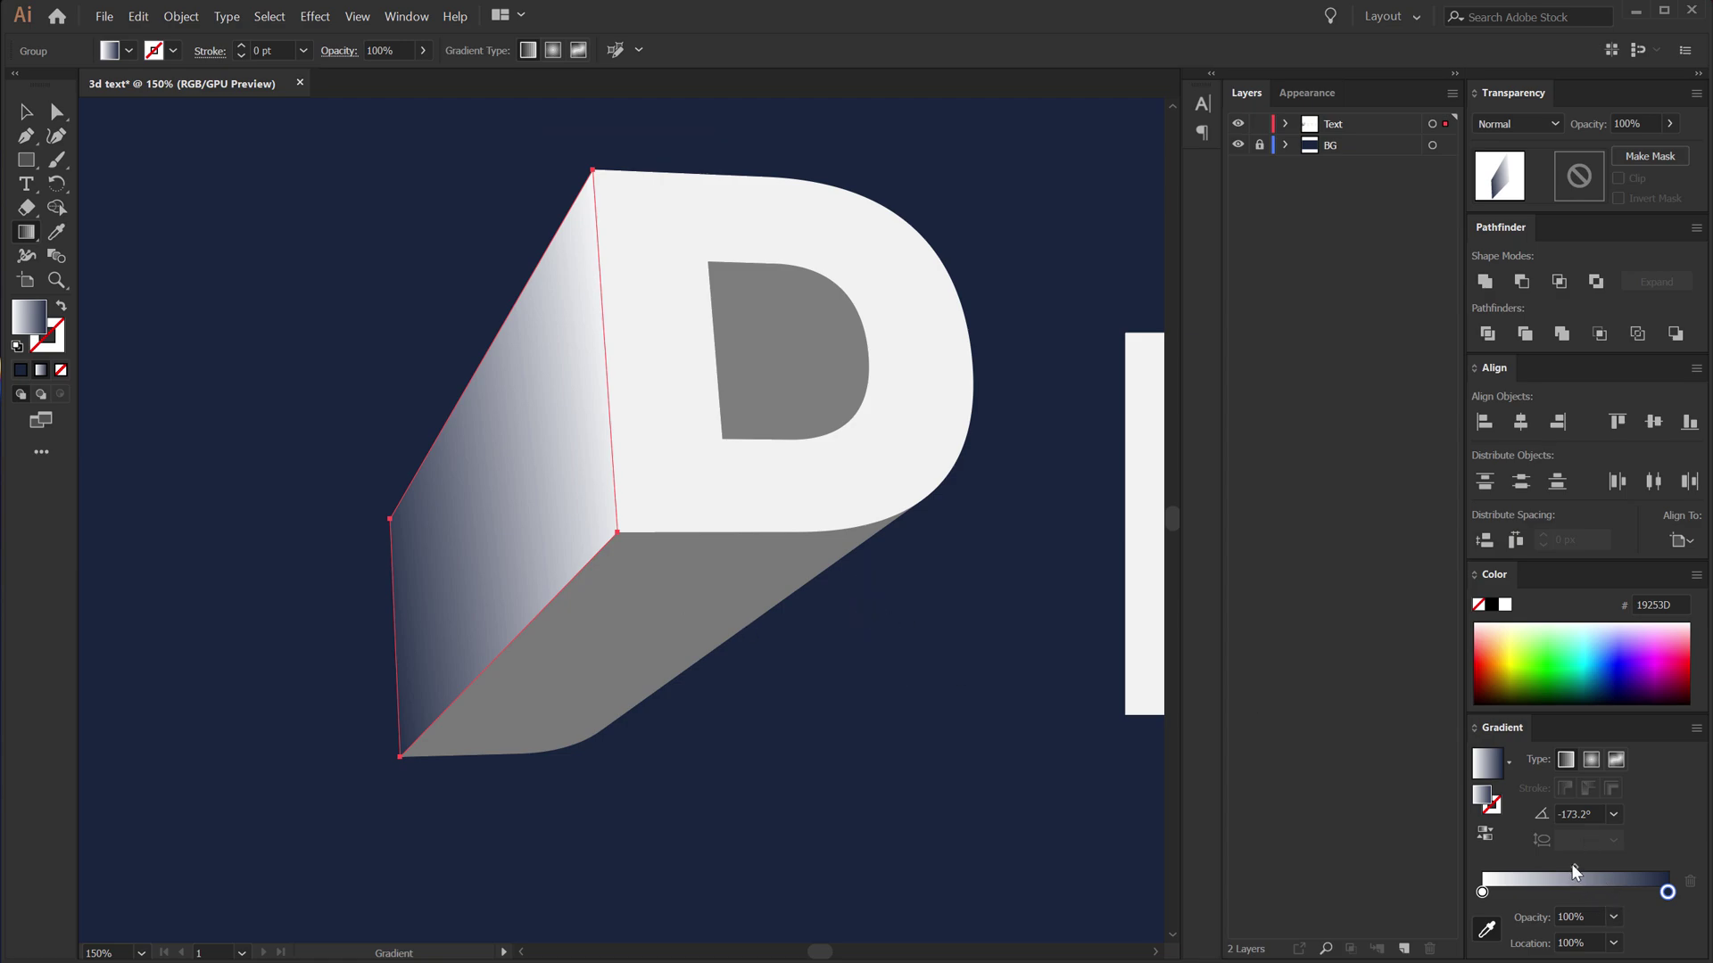
Step: Shift the midpoint of the white-to-navy gradient on the D's left side face to about 21%
{"action": "left_click_drag", "start_coordinate": [1573, 865], "coordinate": [1522, 868]}
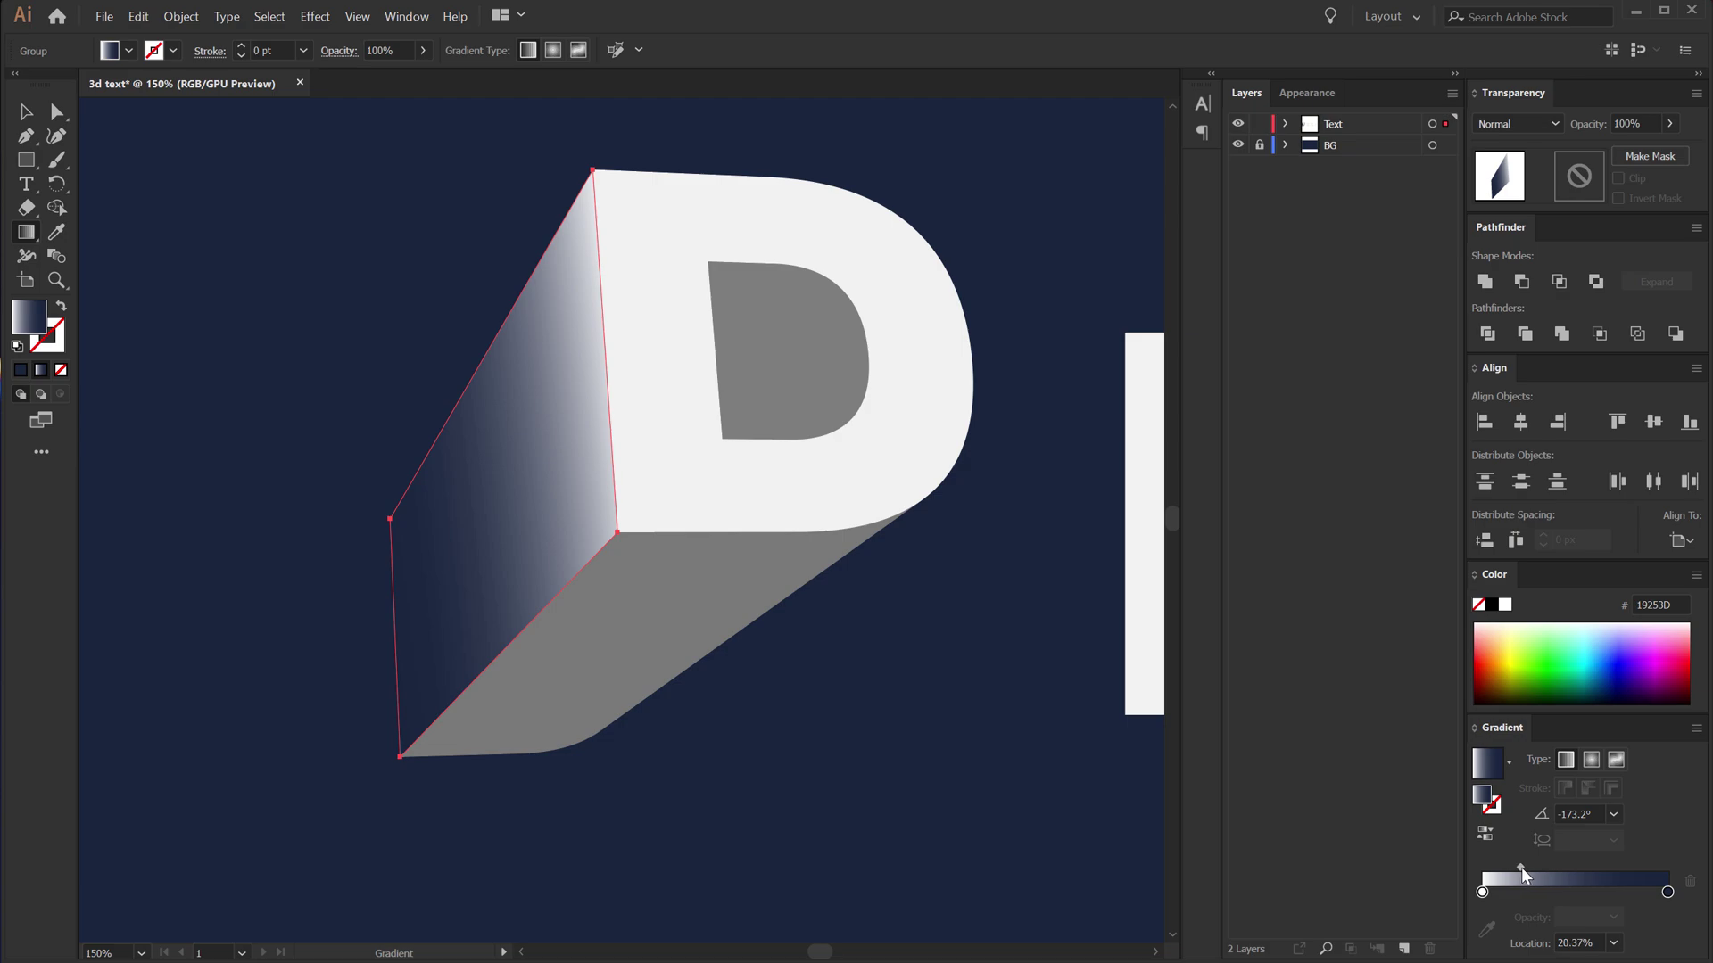
{"action": "left_click", "coordinate": [25, 112]}
{"action": "left_click", "coordinate": [741, 619]}
Step: Redraw the left side face's gradient at about -176°, from white at the D's front edge to navy at the back
{"action": "scroll", "coordinate": [742, 619], "scroll_direction": "down", "scroll_amount": 2}
{"action": "scroll", "coordinate": [570, 533], "scroll_direction": "up", "scroll_amount": 1}
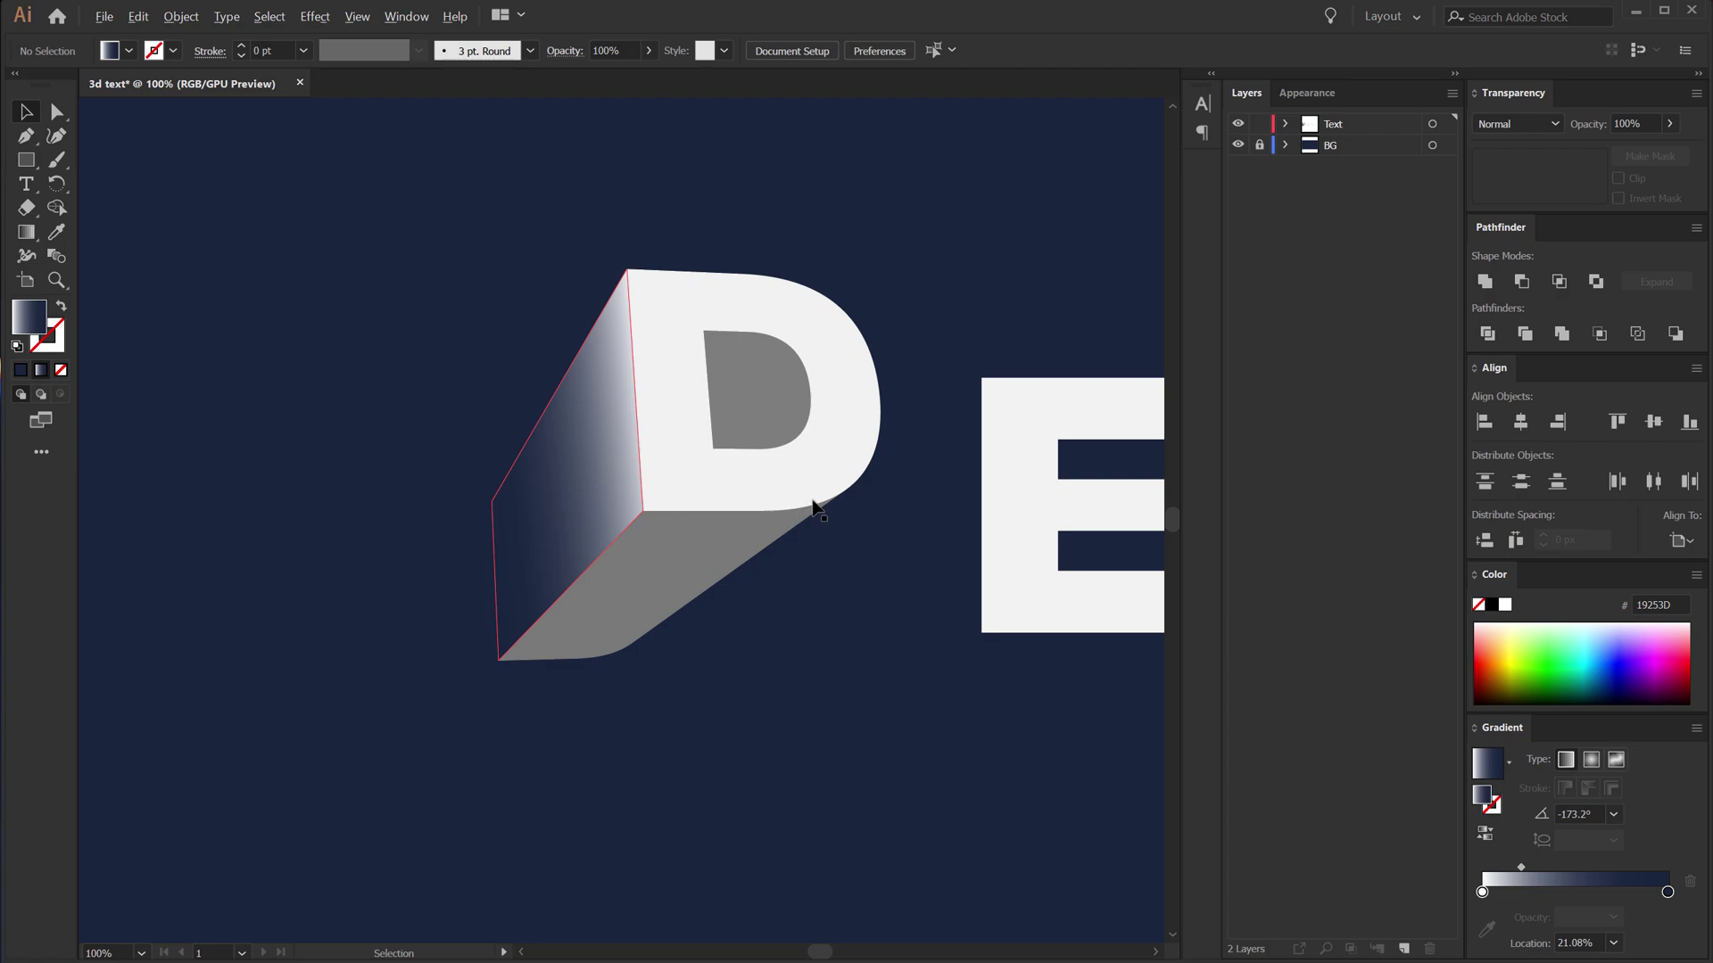
{"action": "scroll", "coordinate": [681, 436], "scroll_direction": "up", "scroll_amount": 1}
{"action": "left_click_drag", "start_coordinate": [654, 463], "coordinate": [663, 470]}
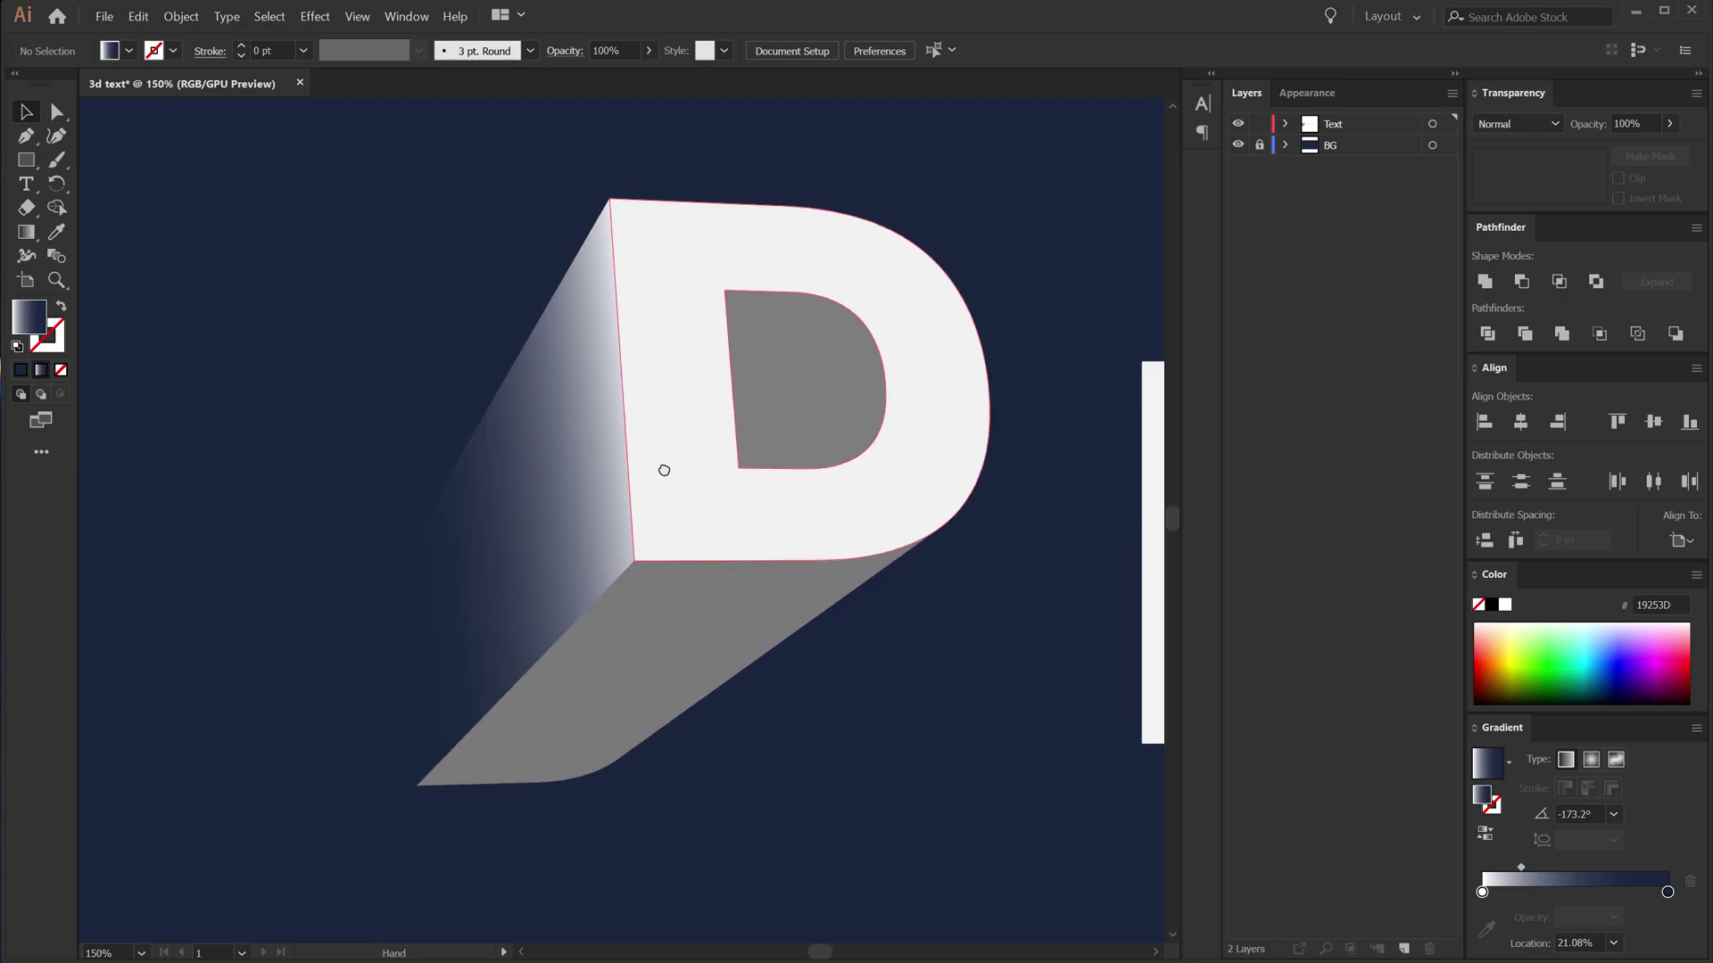
{"action": "left_click", "coordinate": [443, 538]}
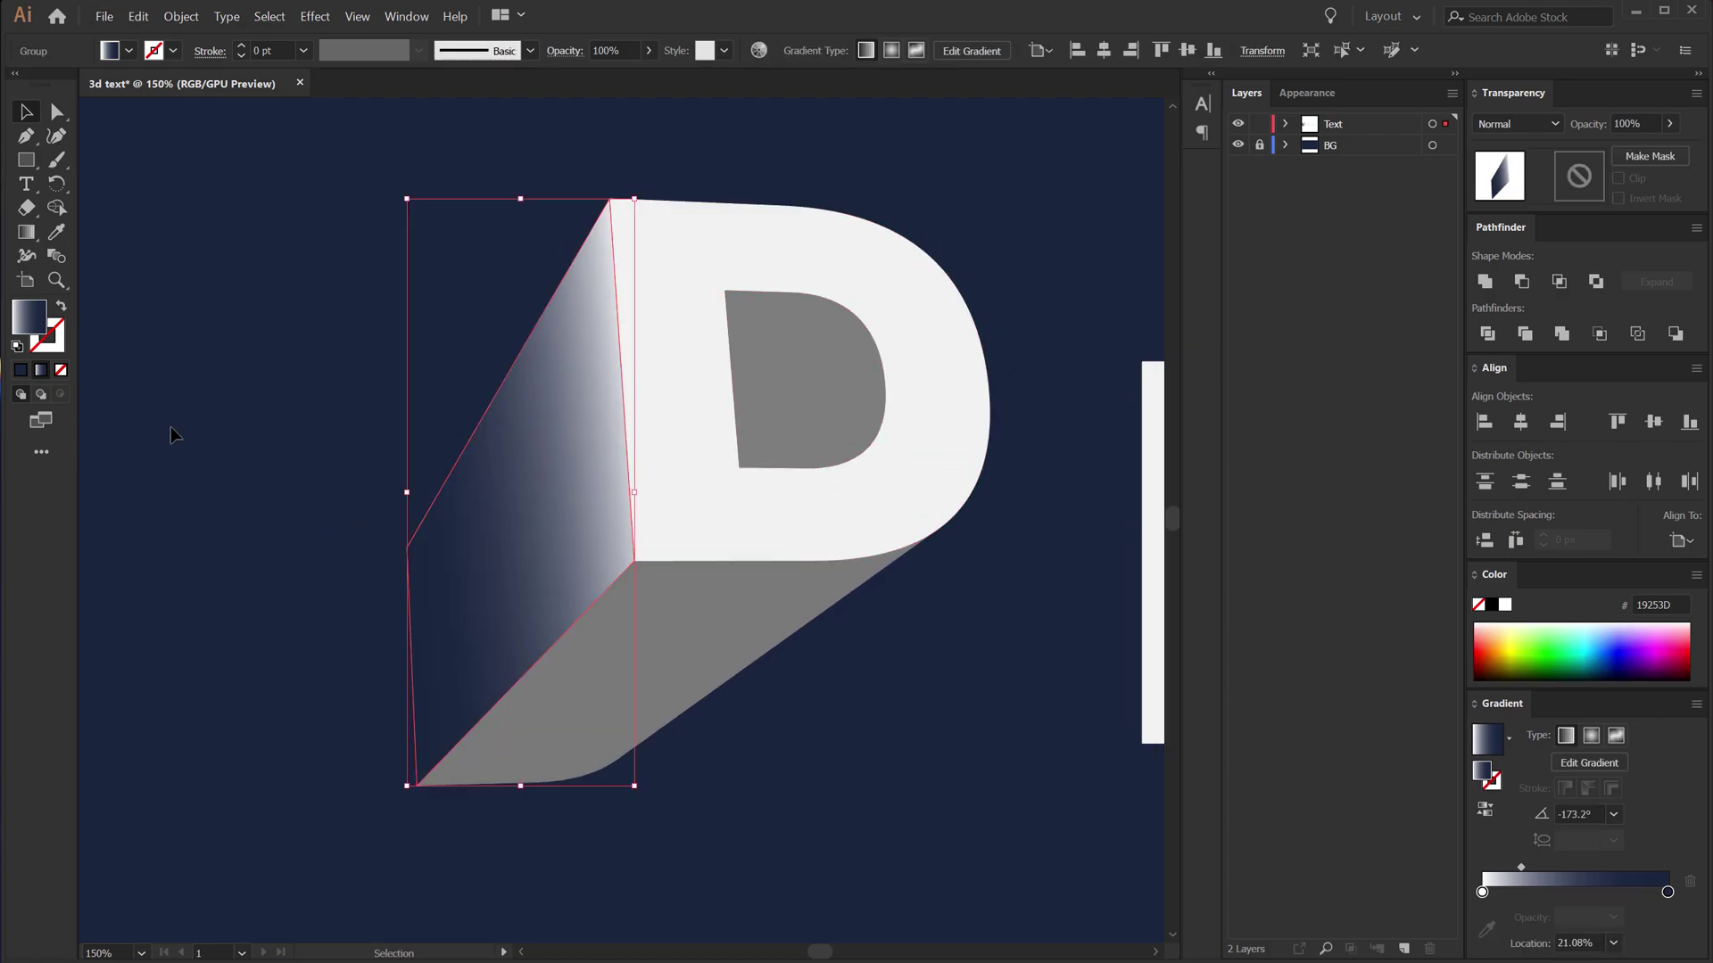
{"action": "key", "text": "g"}
{"action": "left_click_drag", "start_coordinate": [640, 447], "coordinate": [380, 446]}
{"action": "left_click", "coordinate": [26, 111]}
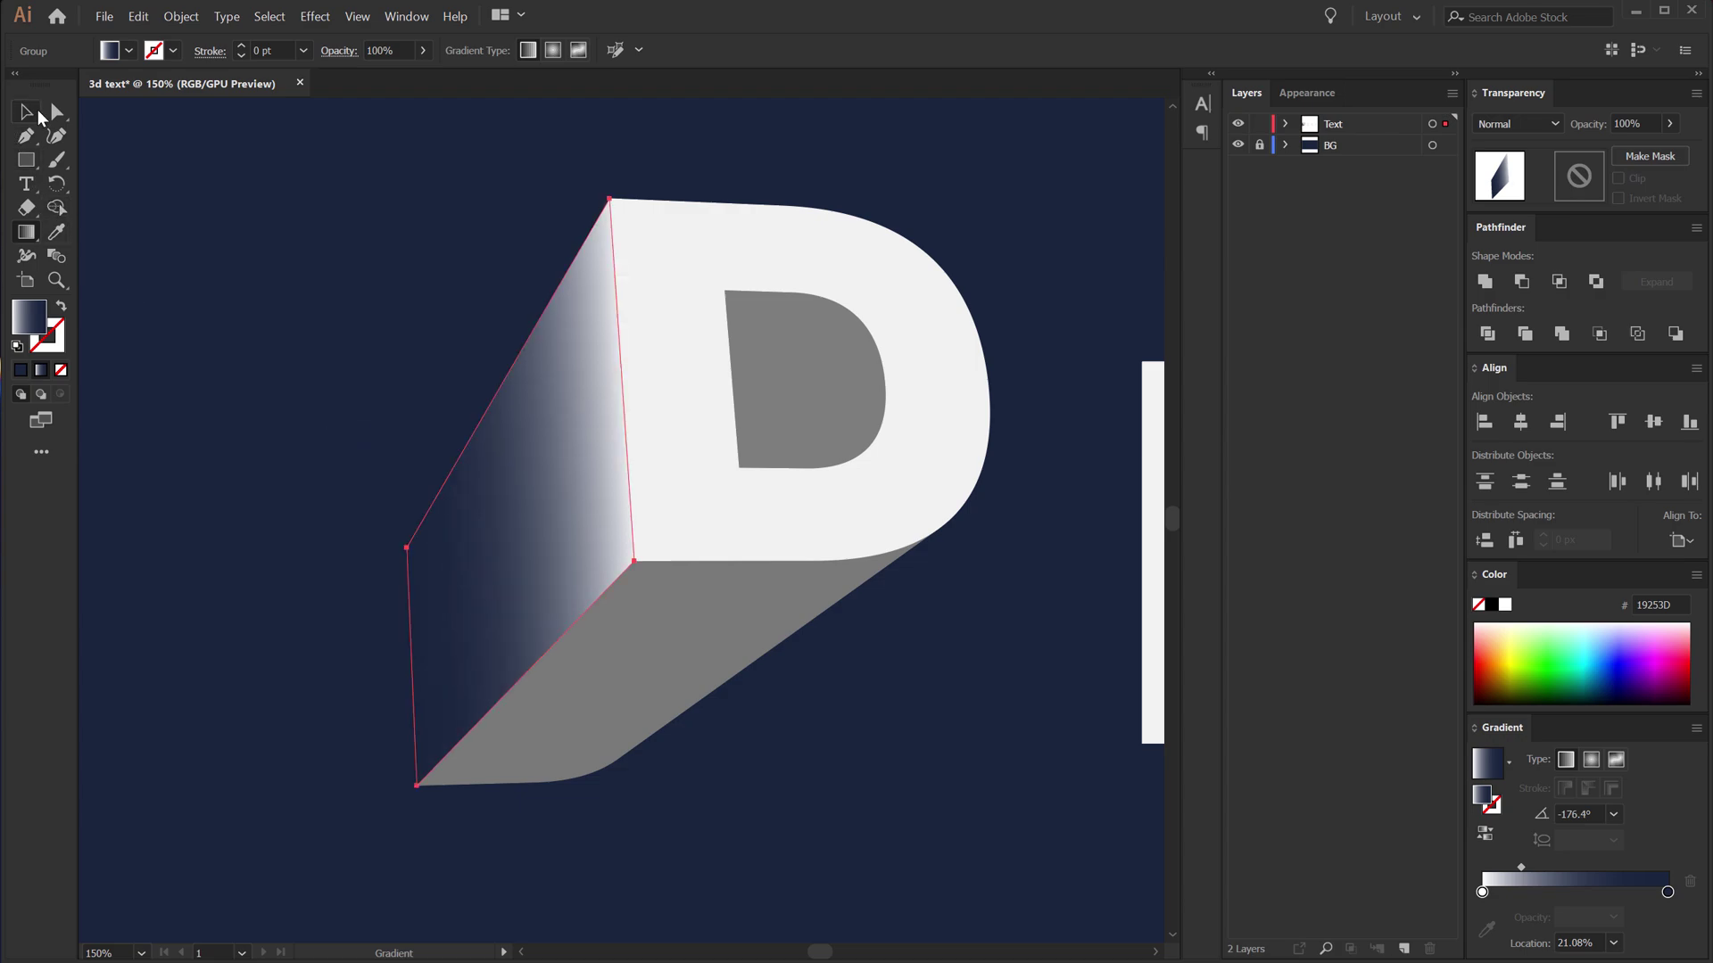
Step: Copy the left side face's gradient onto the D's gray bottom extrusion face
{"action": "left_click", "coordinate": [653, 644]}
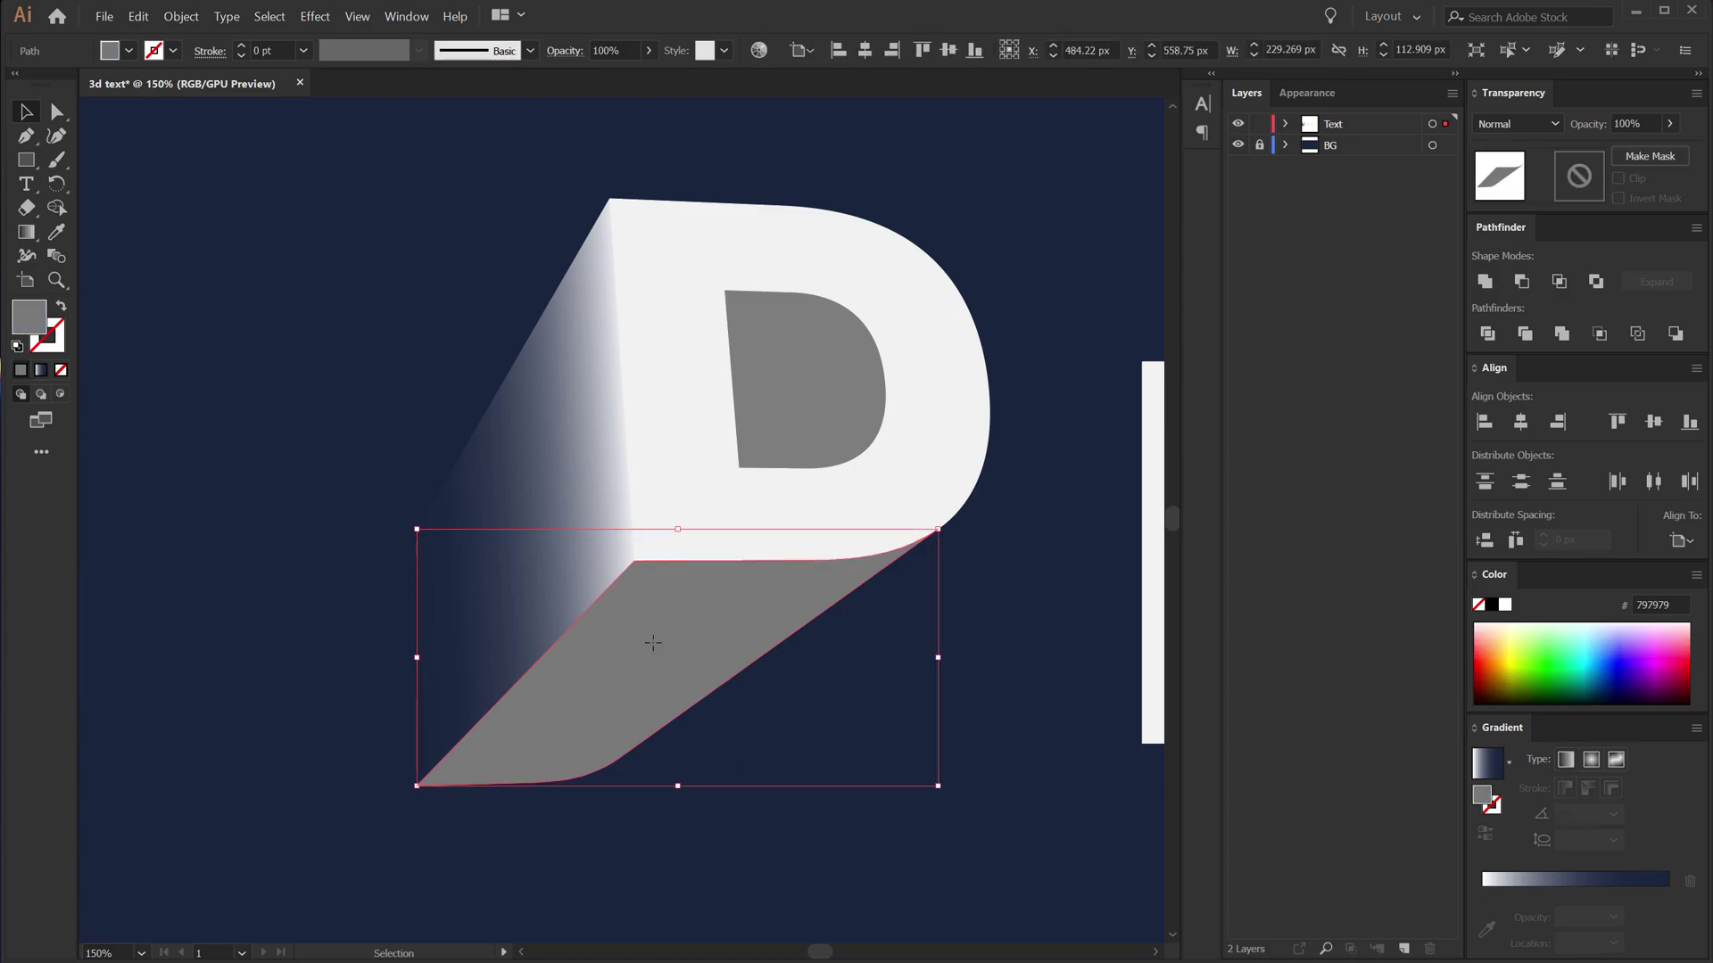
{"action": "key", "text": "i"}
{"action": "left_click", "coordinate": [546, 471]}
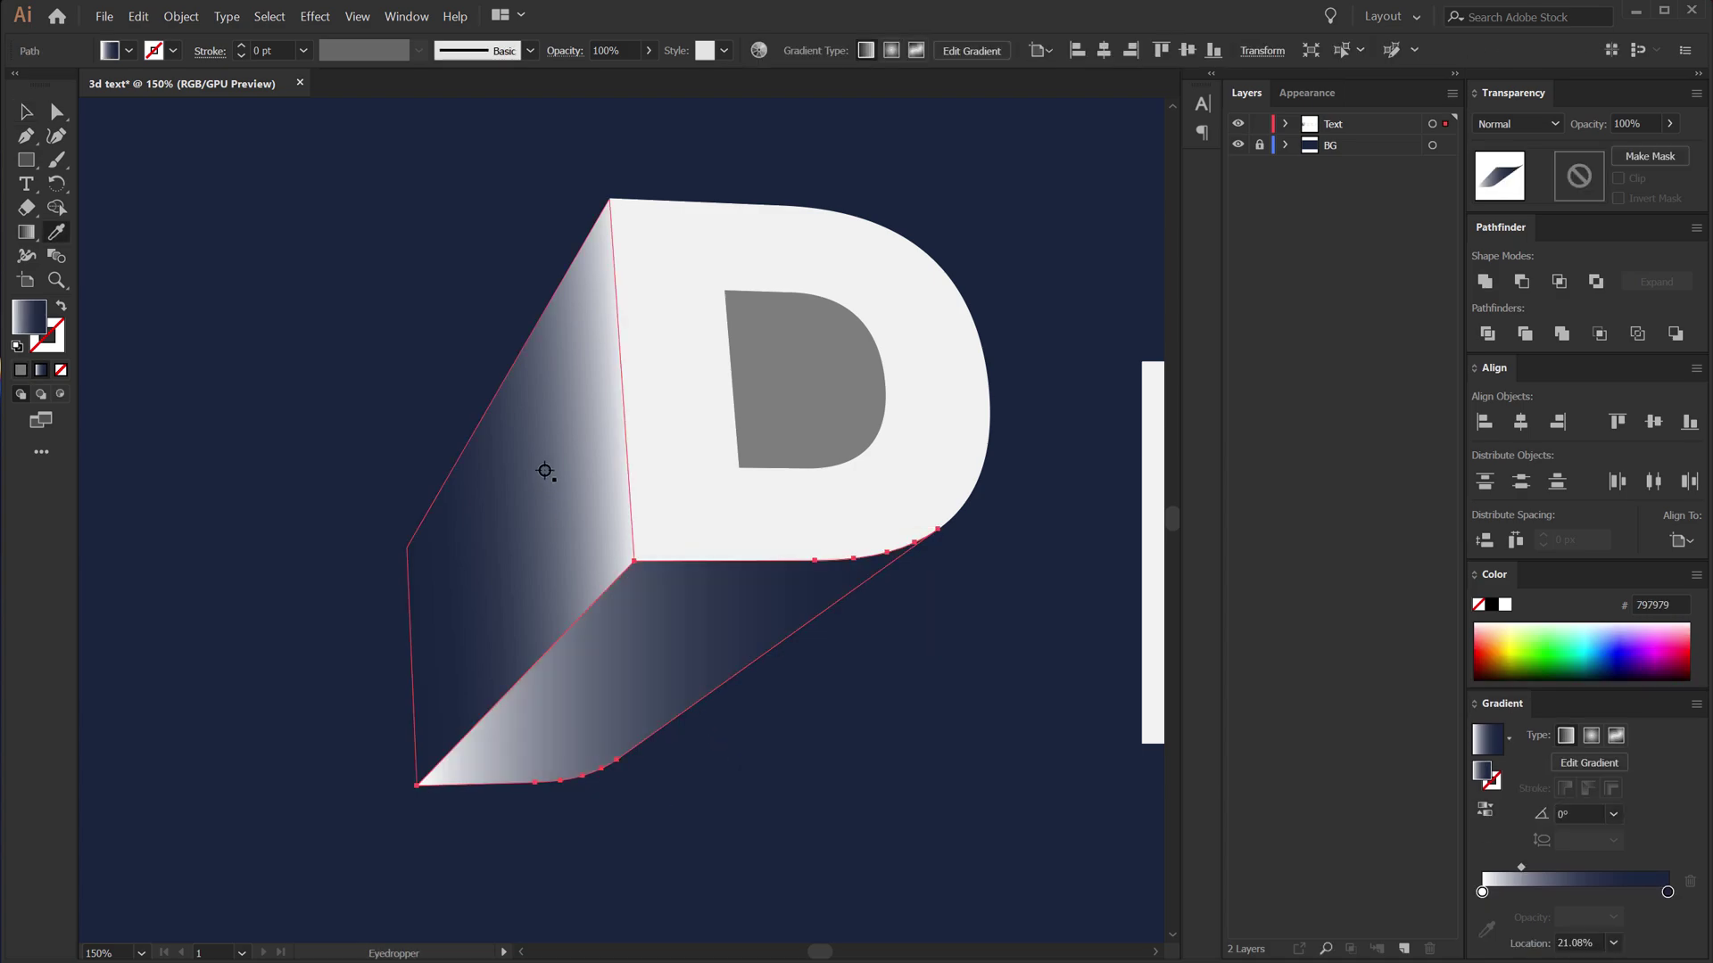
Step: Redirect the bottom face's gradient to about -135°, fading from white near the D's front edge to navy at the lower left
{"action": "key", "text": "g"}
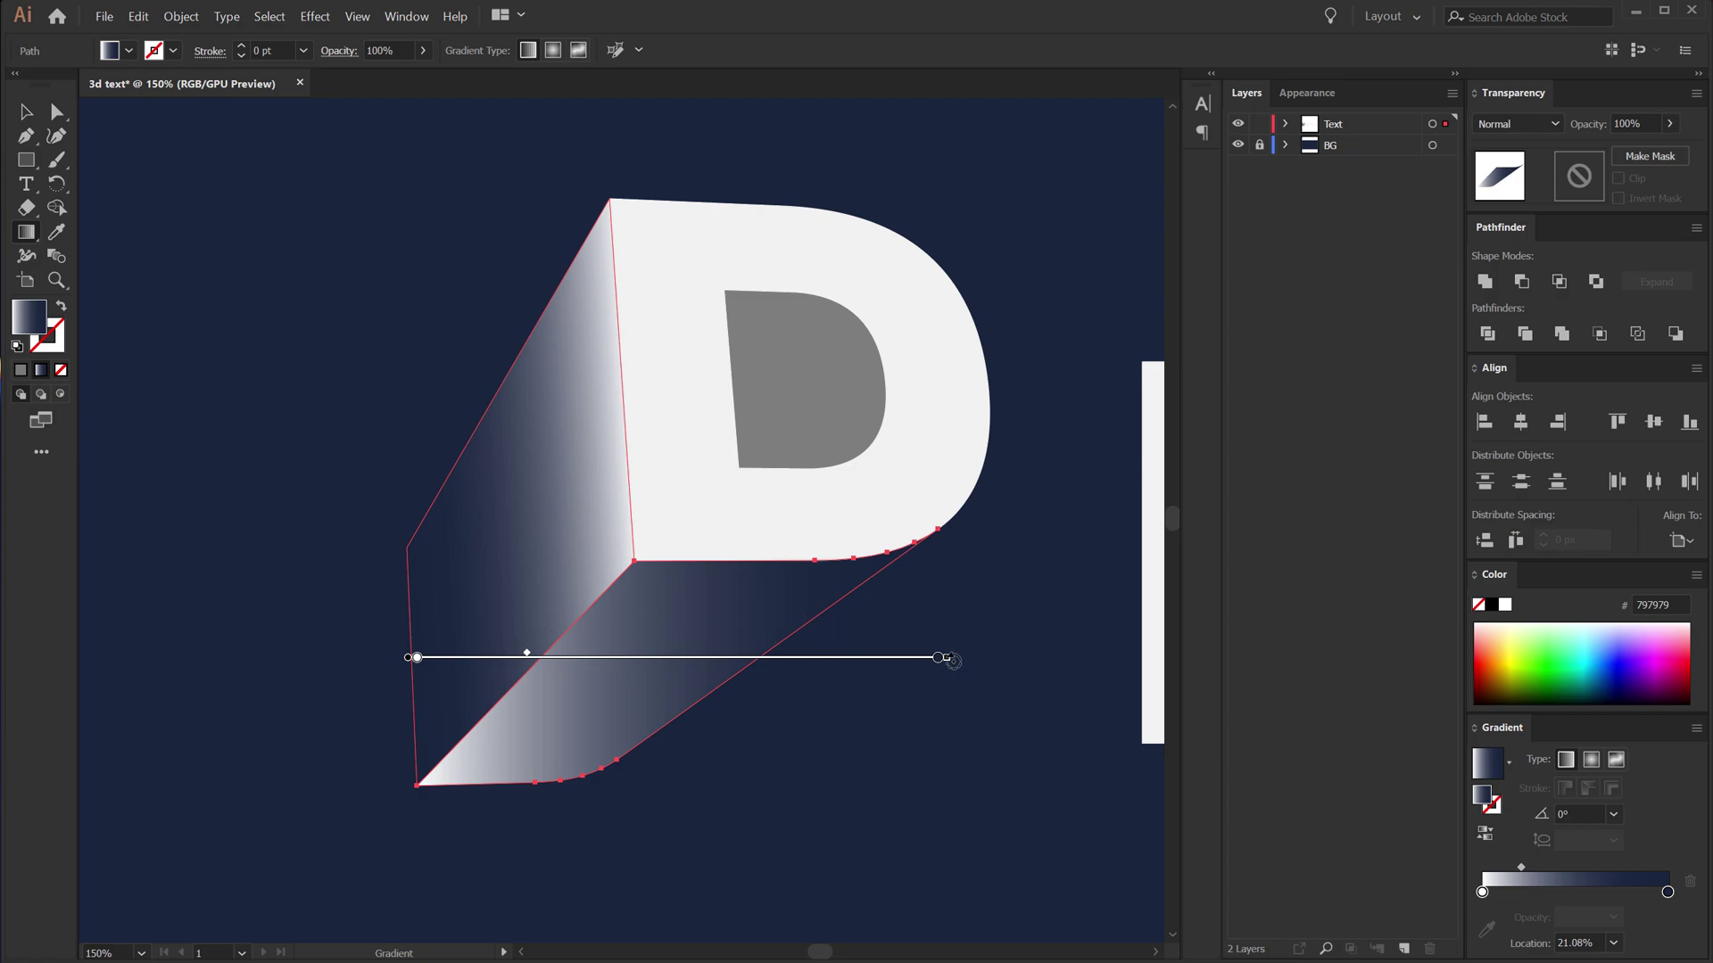
{"action": "mouse_move", "coordinate": [937, 657]}
{"action": "left_mouse_down"}
{"action": "mouse_move", "coordinate": [575, 936]}
{"action": "mouse_move", "coordinate": [89, 928]}
{"action": "mouse_move", "coordinate": [143, 941]}
{"action": "left_mouse_up"}
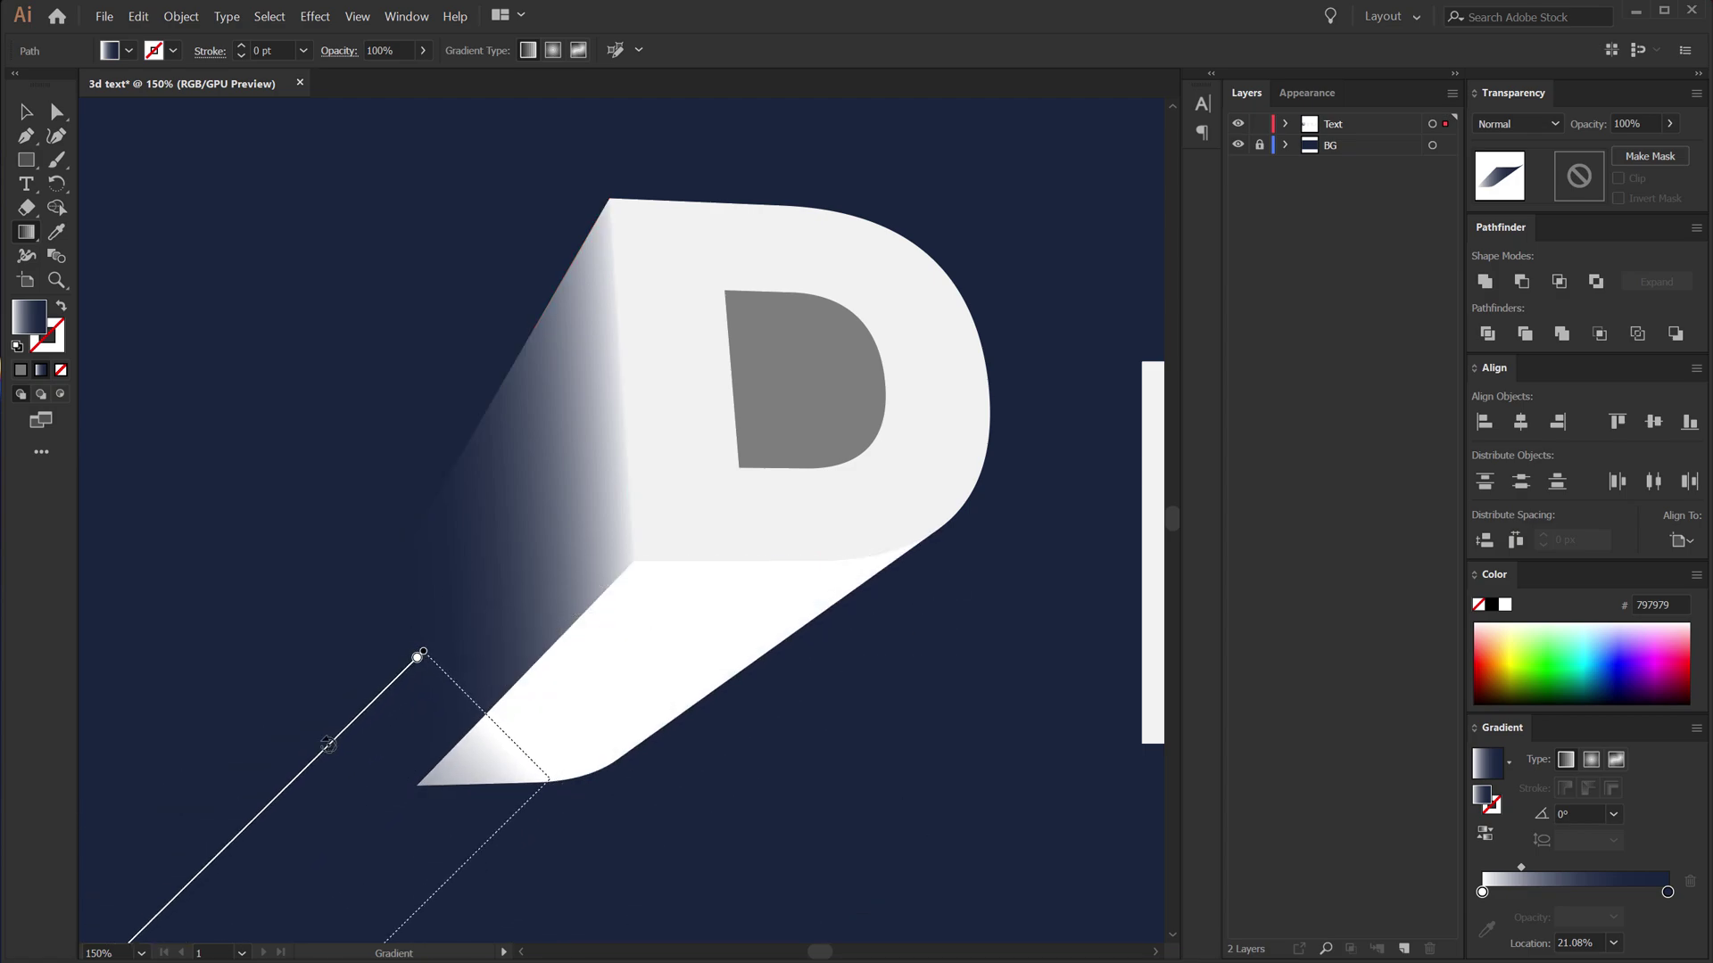
{"action": "left_click", "coordinate": [450, 663]}
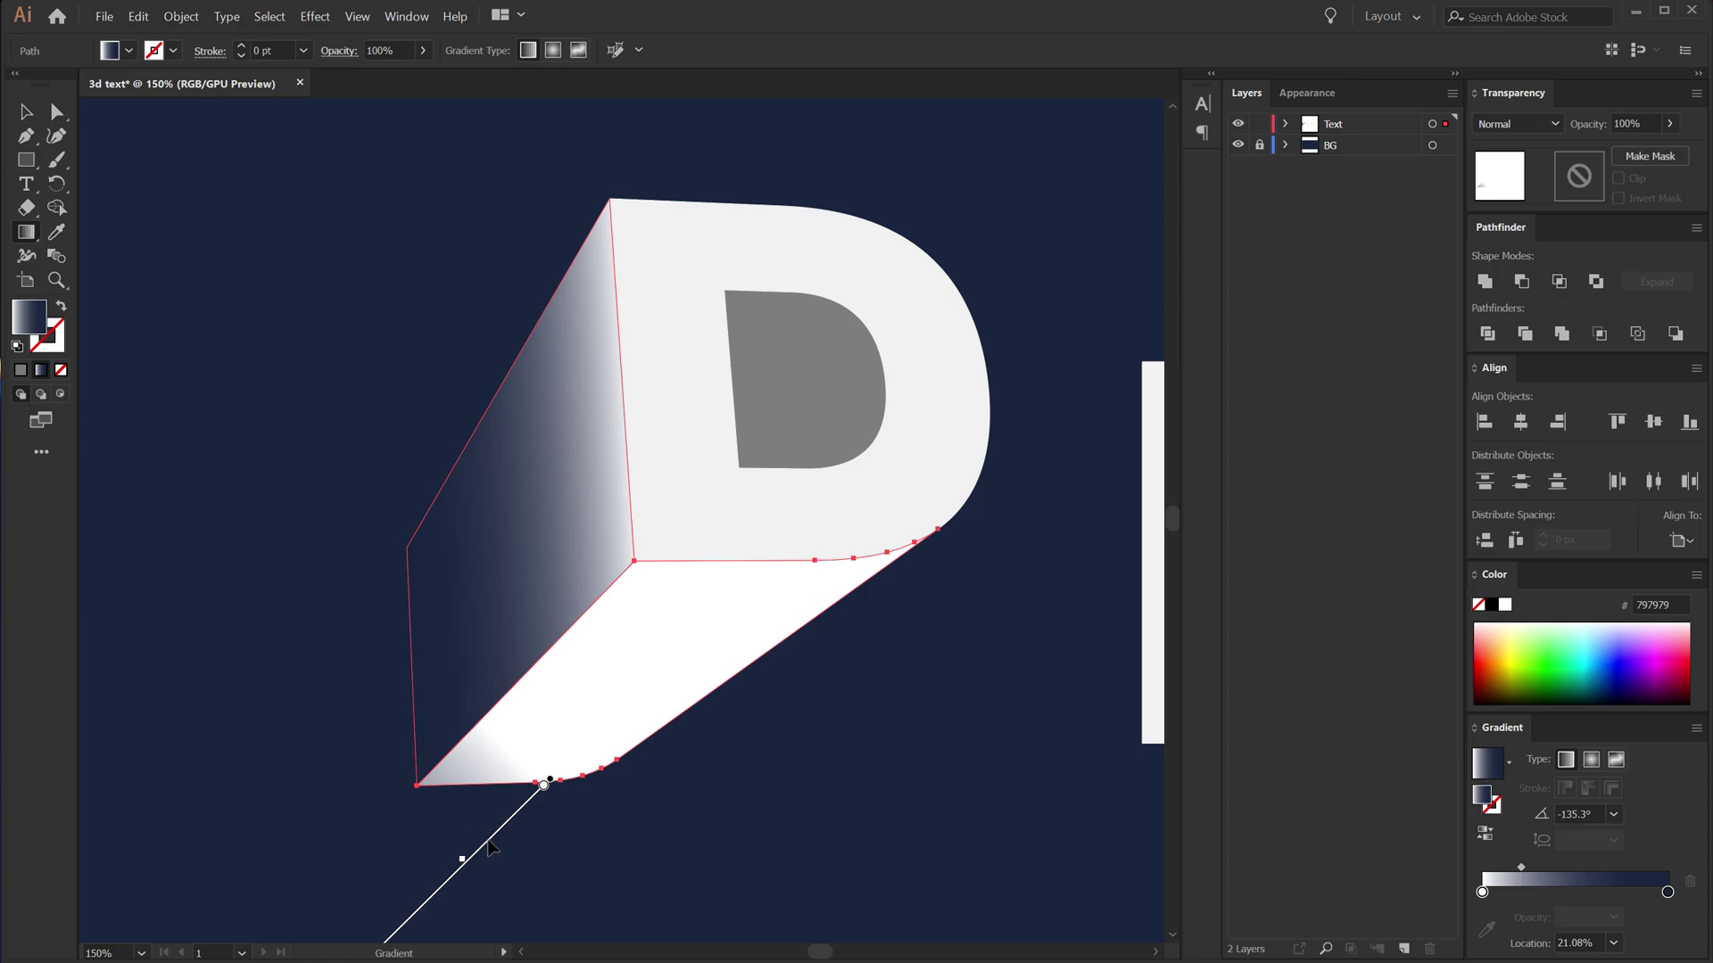
{"action": "mouse_move", "coordinate": [490, 845]}
{"action": "left_mouse_down"}
{"action": "mouse_move", "coordinate": [673, 585]}
{"action": "mouse_move", "coordinate": [826, 570]}
{"action": "mouse_move", "coordinate": [829, 547]}
{"action": "mouse_move", "coordinate": [806, 562]}
{"action": "mouse_move", "coordinate": [810, 524]}
{"action": "mouse_move", "coordinate": [802, 536]}
{"action": "left_mouse_up"}
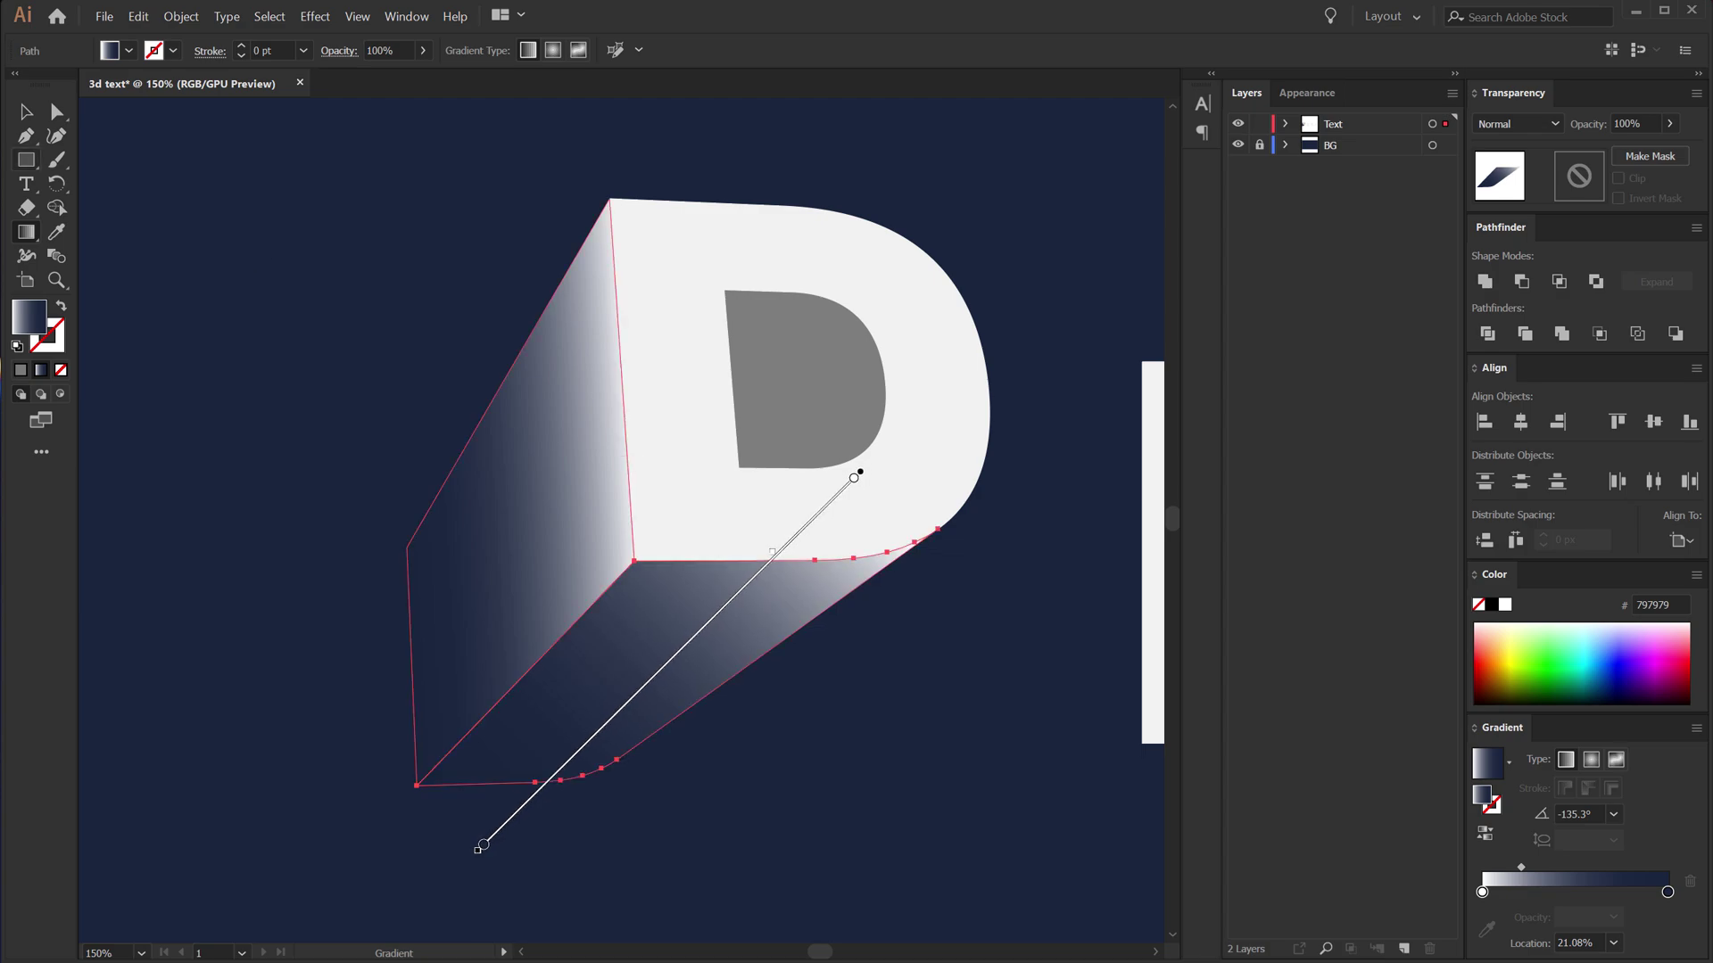
{"action": "left_click", "coordinate": [26, 112]}
{"action": "left_click", "coordinate": [934, 744]}
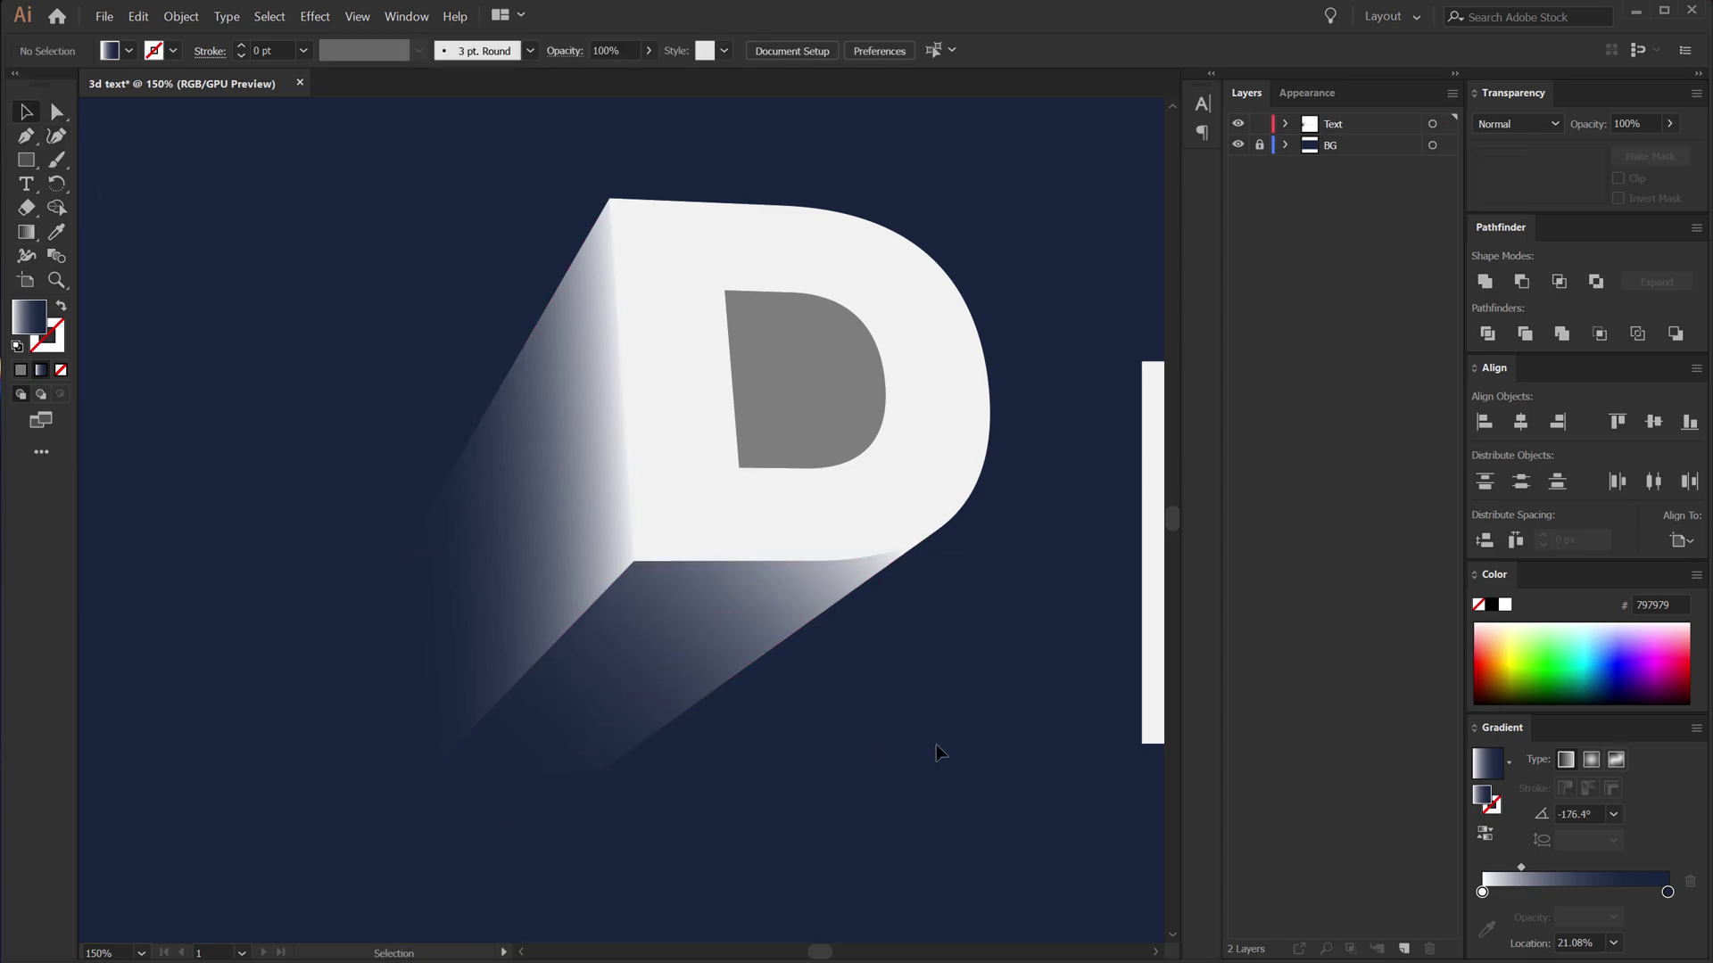
Step: Copy the bottom face's gradient onto the wall inside the D's counter and angle it to about -138°
{"action": "left_click", "coordinate": [776, 377]}
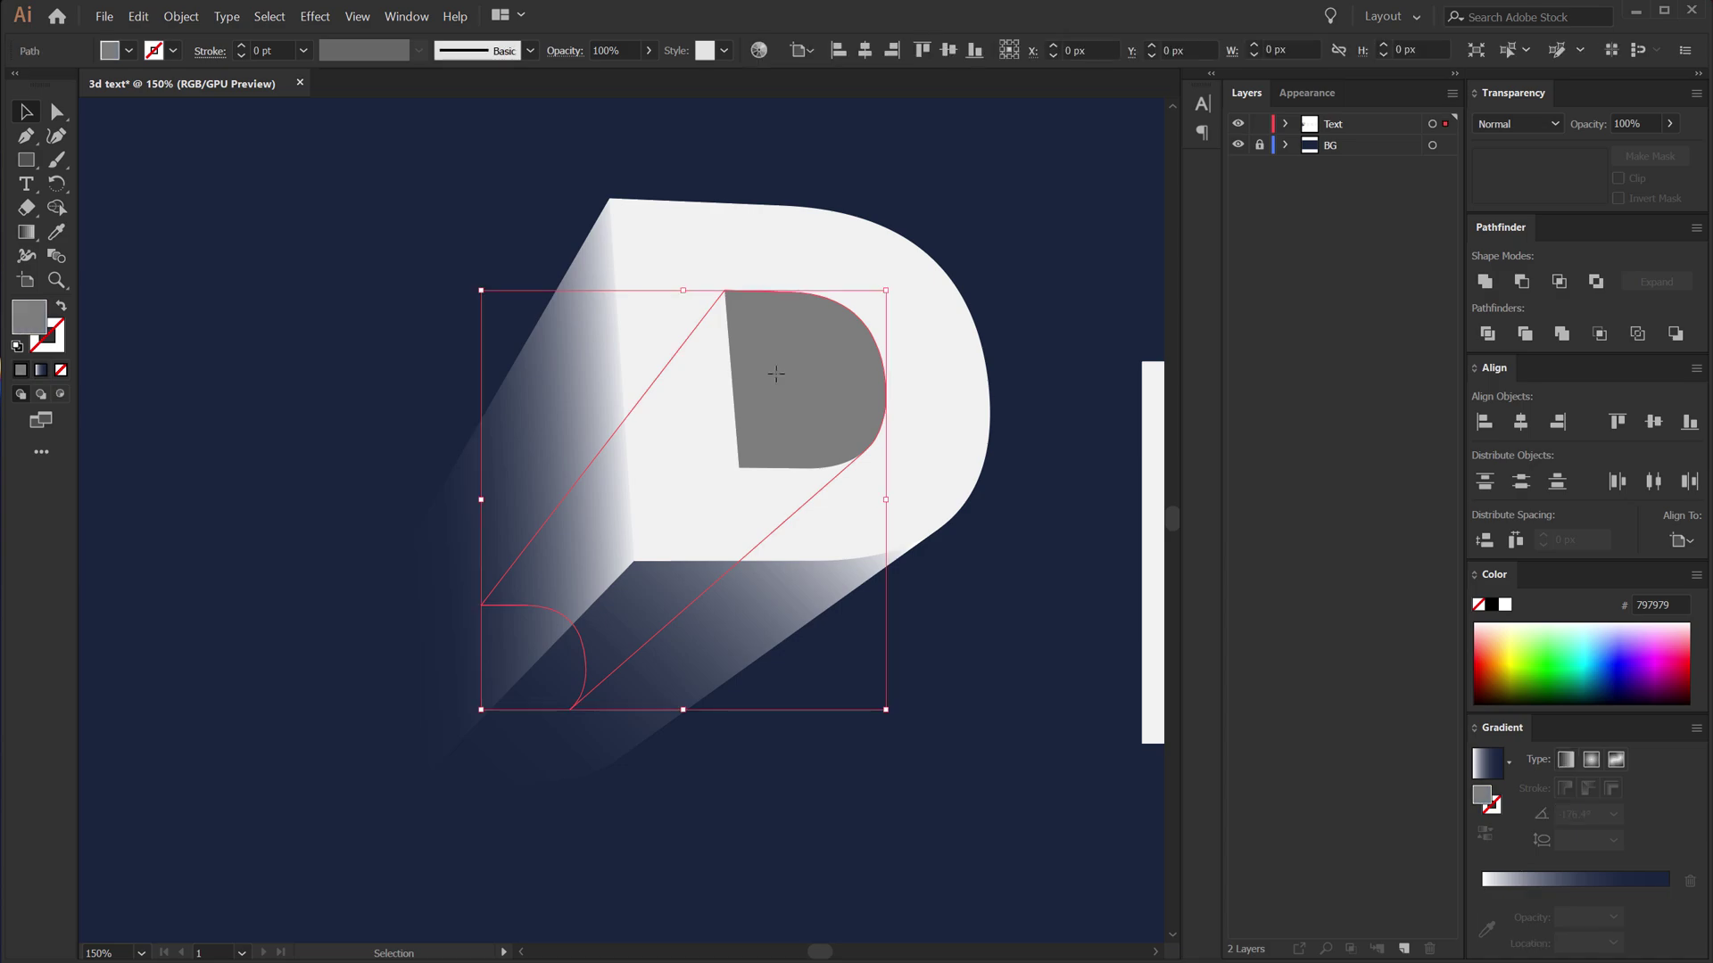
{"action": "key", "text": "i"}
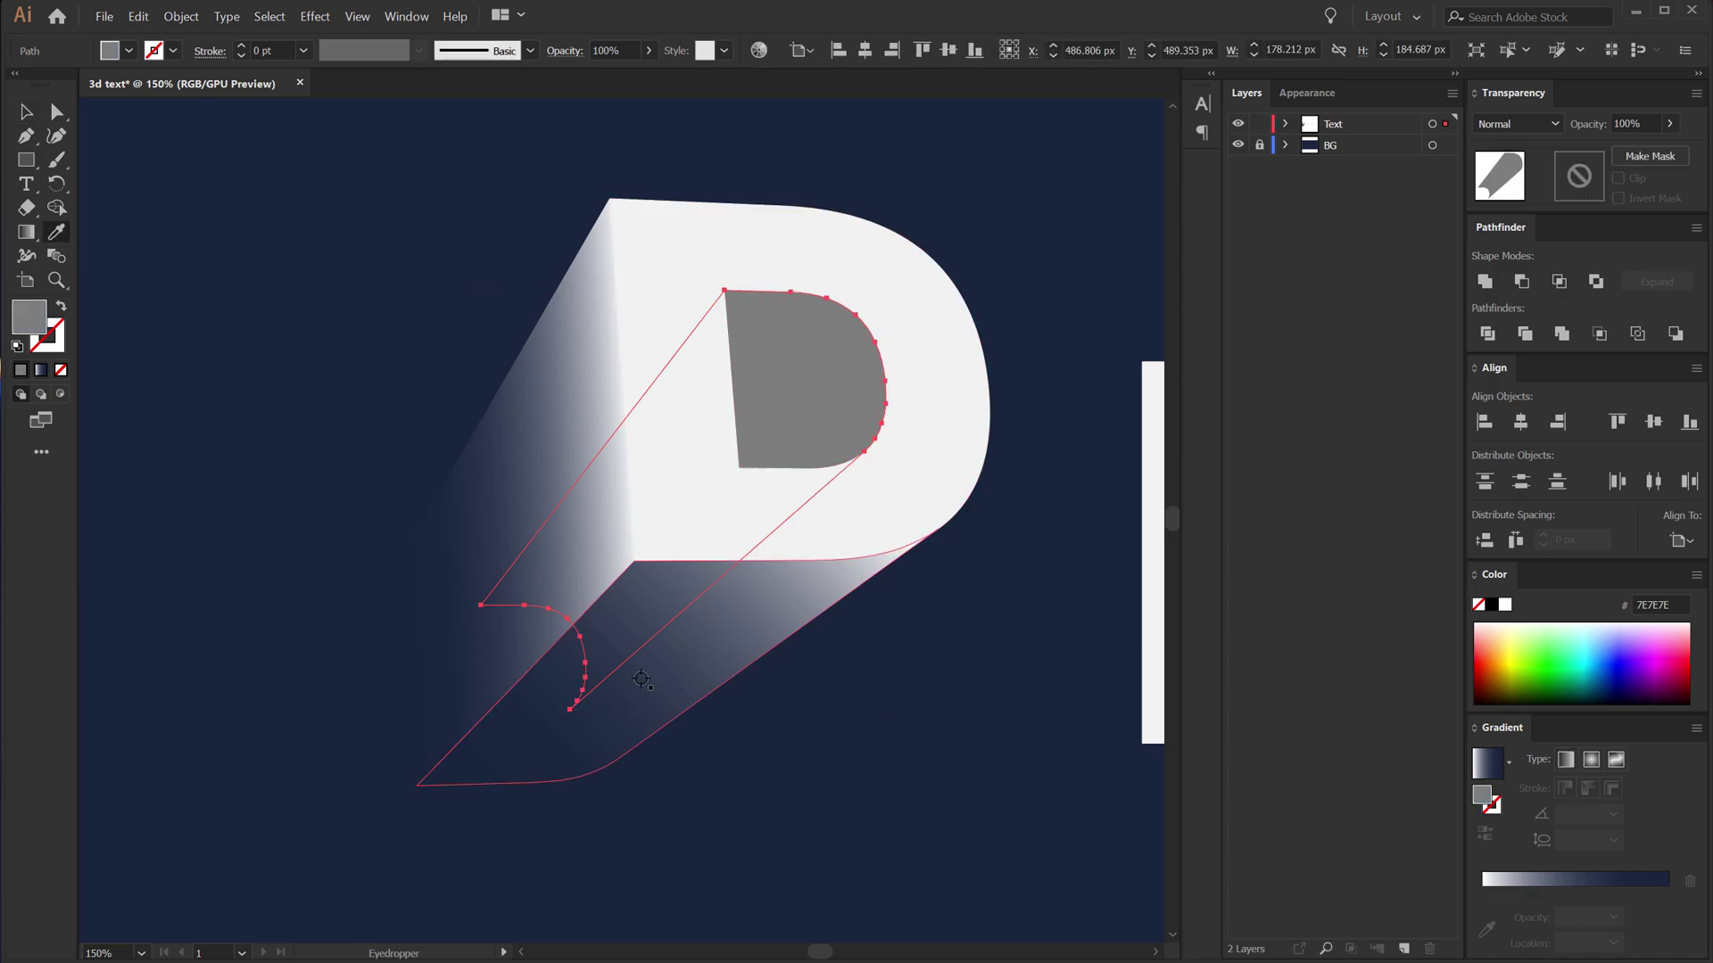
{"action": "left_click", "coordinate": [648, 678]}
{"action": "key", "text": "g"}
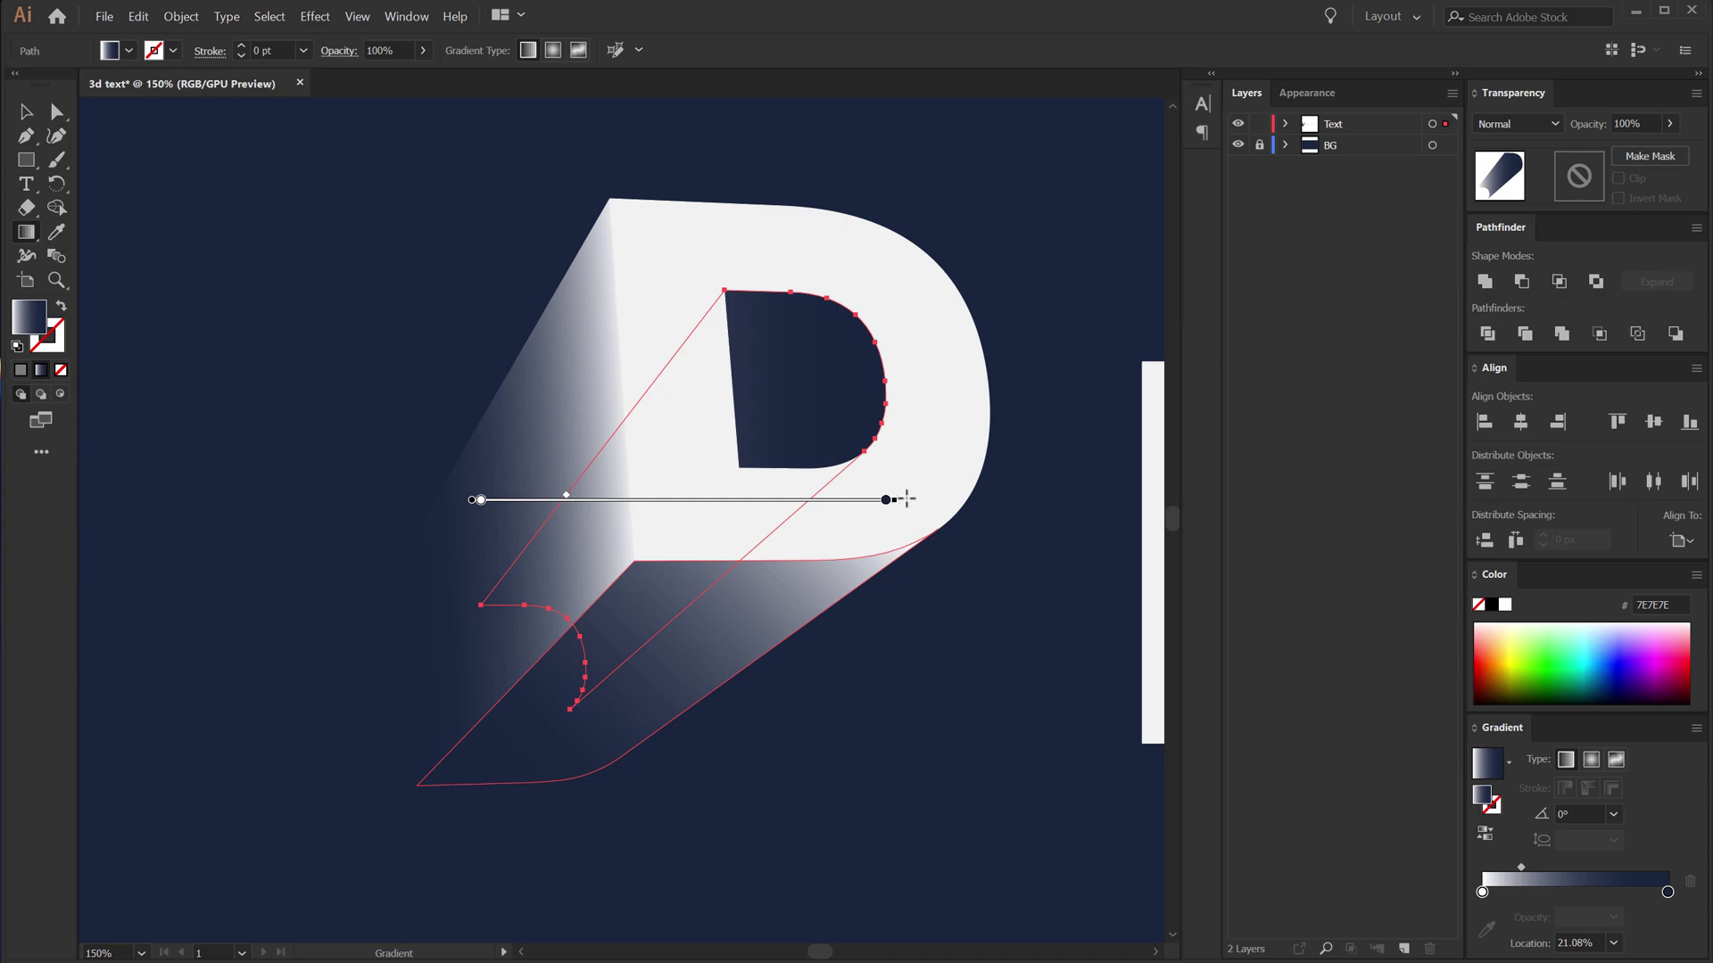
{"action": "mouse_move", "coordinate": [482, 499]}
{"action": "left_mouse_down"}
{"action": "mouse_move", "coordinate": [211, 803]}
{"action": "mouse_move", "coordinate": [177, 768]}
{"action": "left_mouse_up"}
{"action": "mouse_move", "coordinate": [331, 629]}
{"action": "left_mouse_down"}
{"action": "mouse_move", "coordinate": [404, 713]}
{"action": "mouse_move", "coordinate": [838, 353]}
{"action": "mouse_move", "coordinate": [821, 366]}
{"action": "left_mouse_up"}
{"action": "key", "text": "v"}
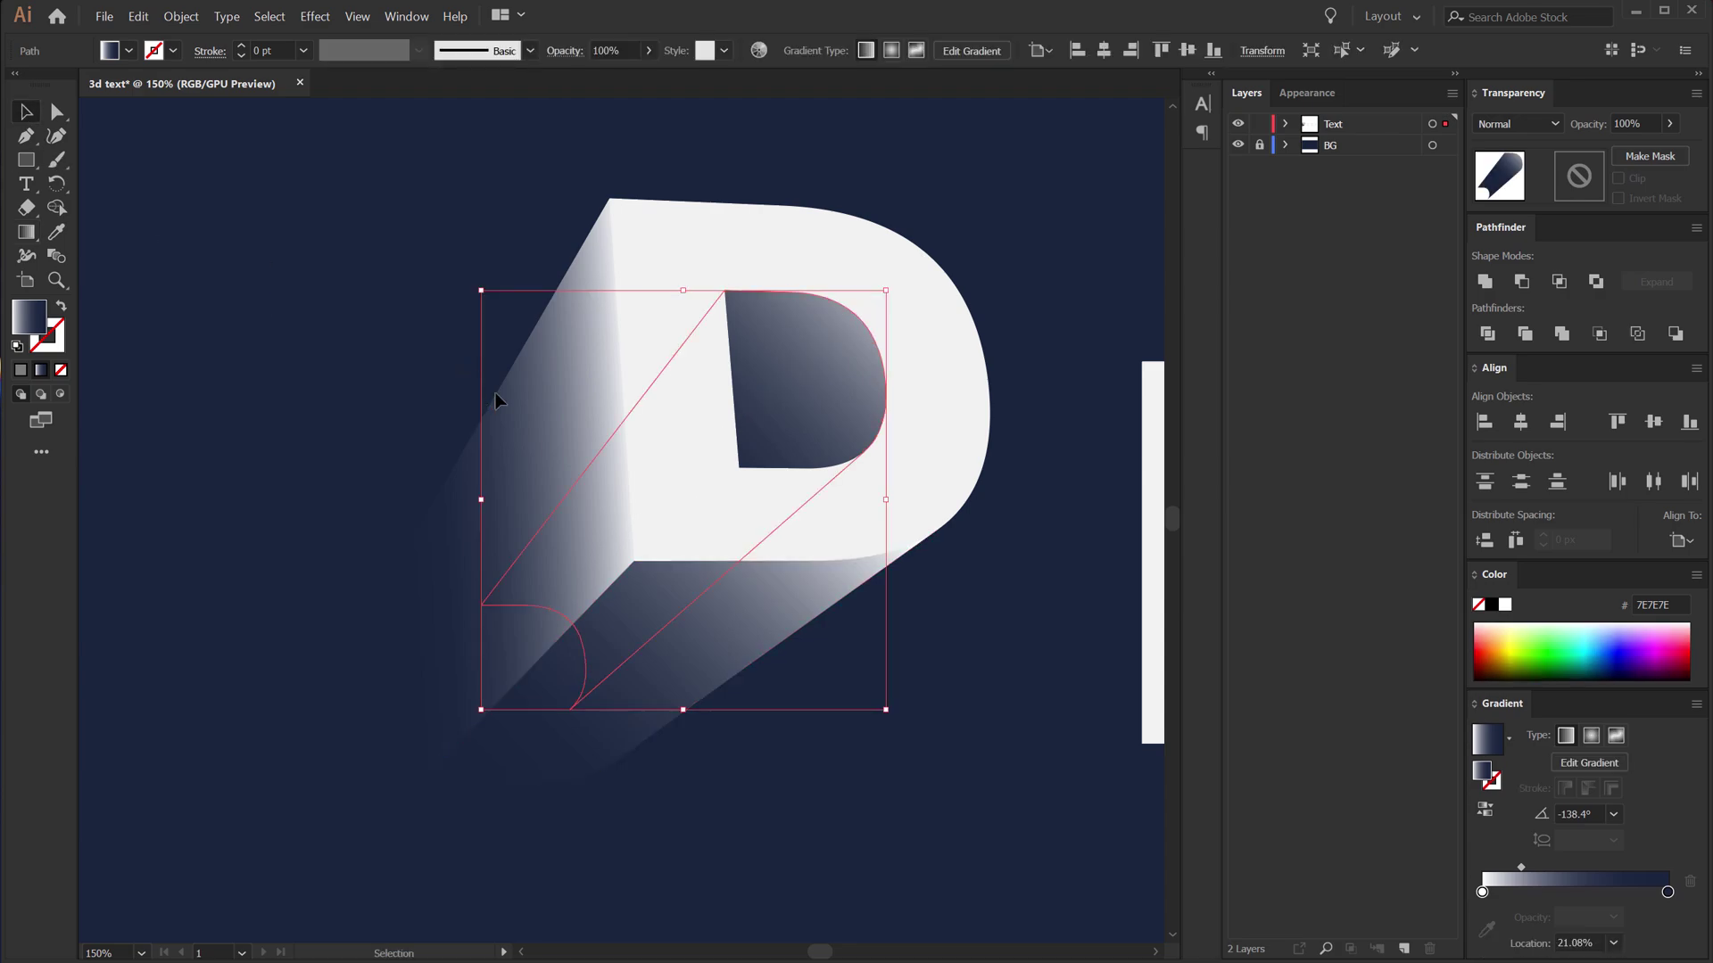
{"action": "left_click", "coordinate": [535, 392]}
{"action": "key", "text": "i"}
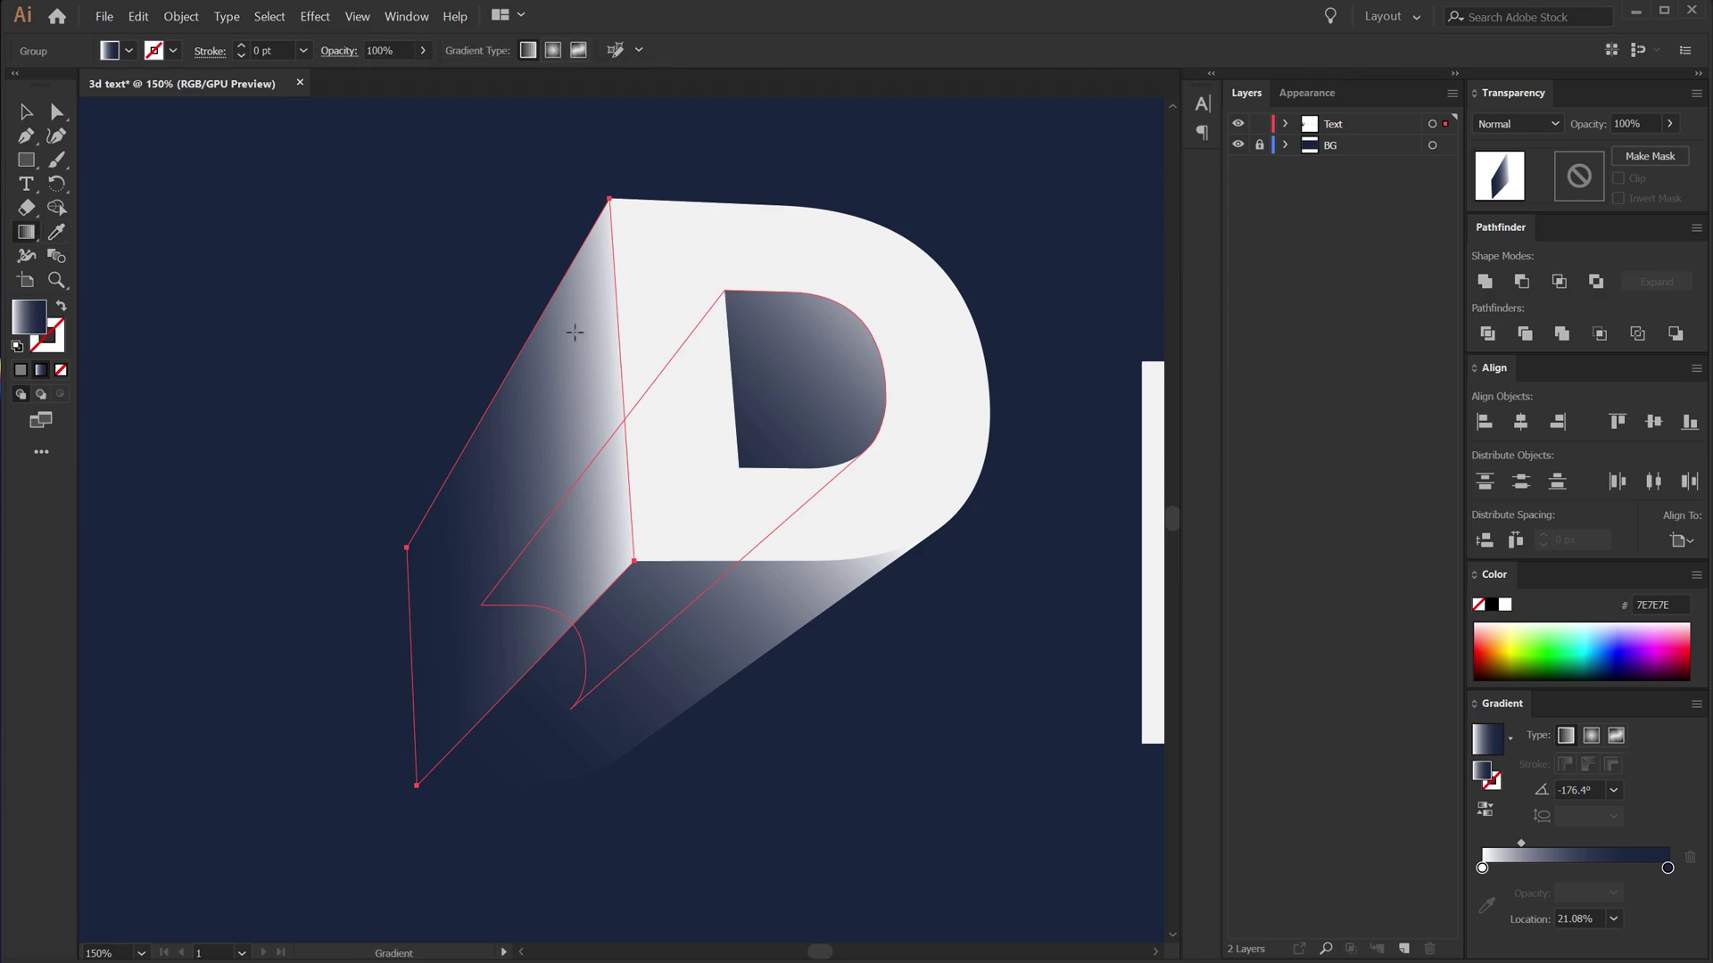
{"action": "key", "text": "g"}
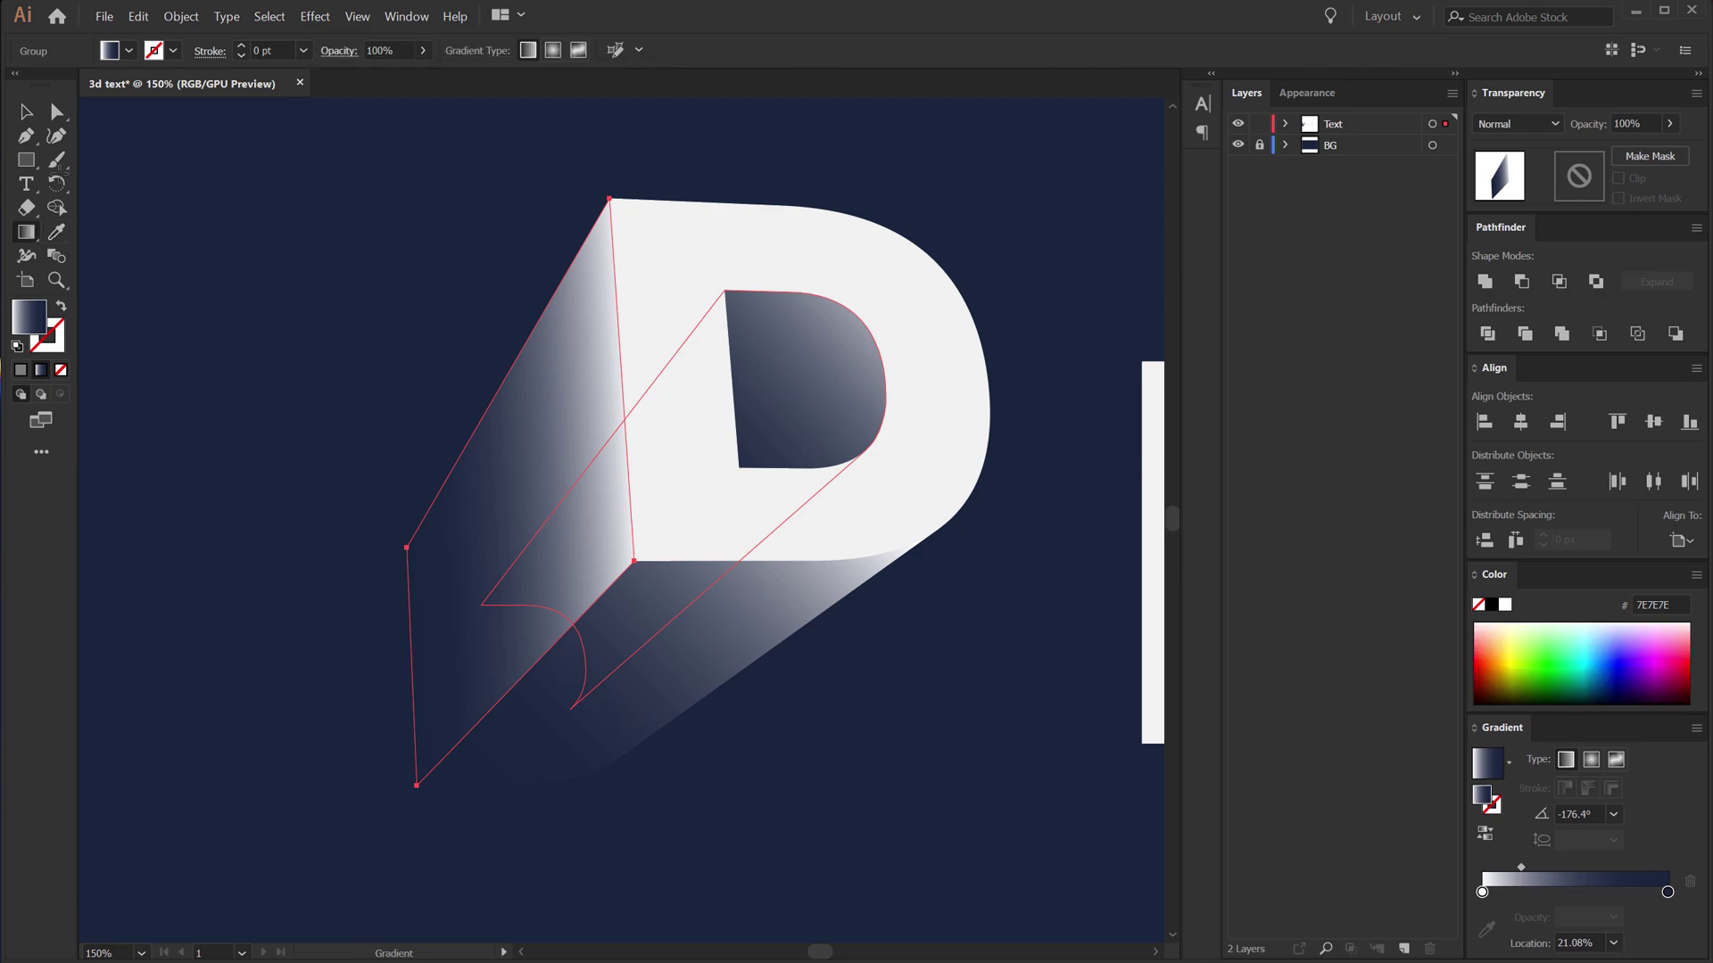
{"action": "left_click", "coordinate": [27, 111]}
{"action": "left_click", "coordinate": [341, 257]}
Step: Apply the last-used Extrude & Bevel effect to the first letter E
{"action": "scroll", "coordinate": [430, 405], "scroll_direction": "down", "scroll_amount": 4}
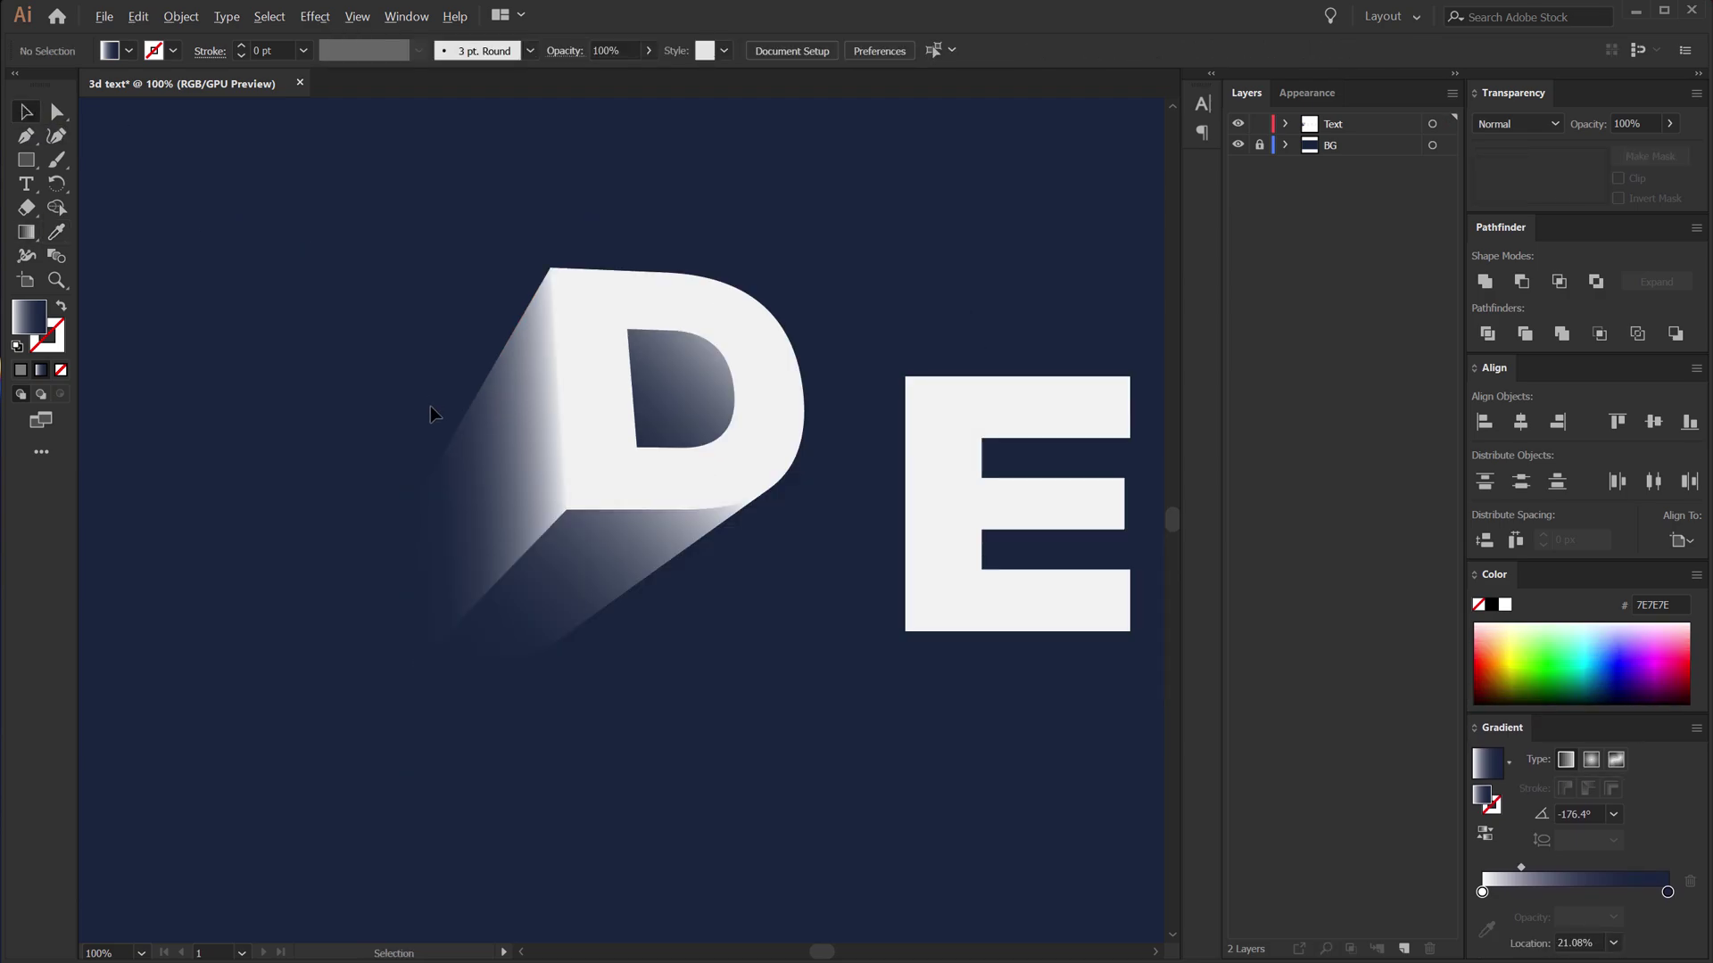
{"action": "scroll", "coordinate": [577, 556], "scroll_direction": "down", "scroll_amount": 1}
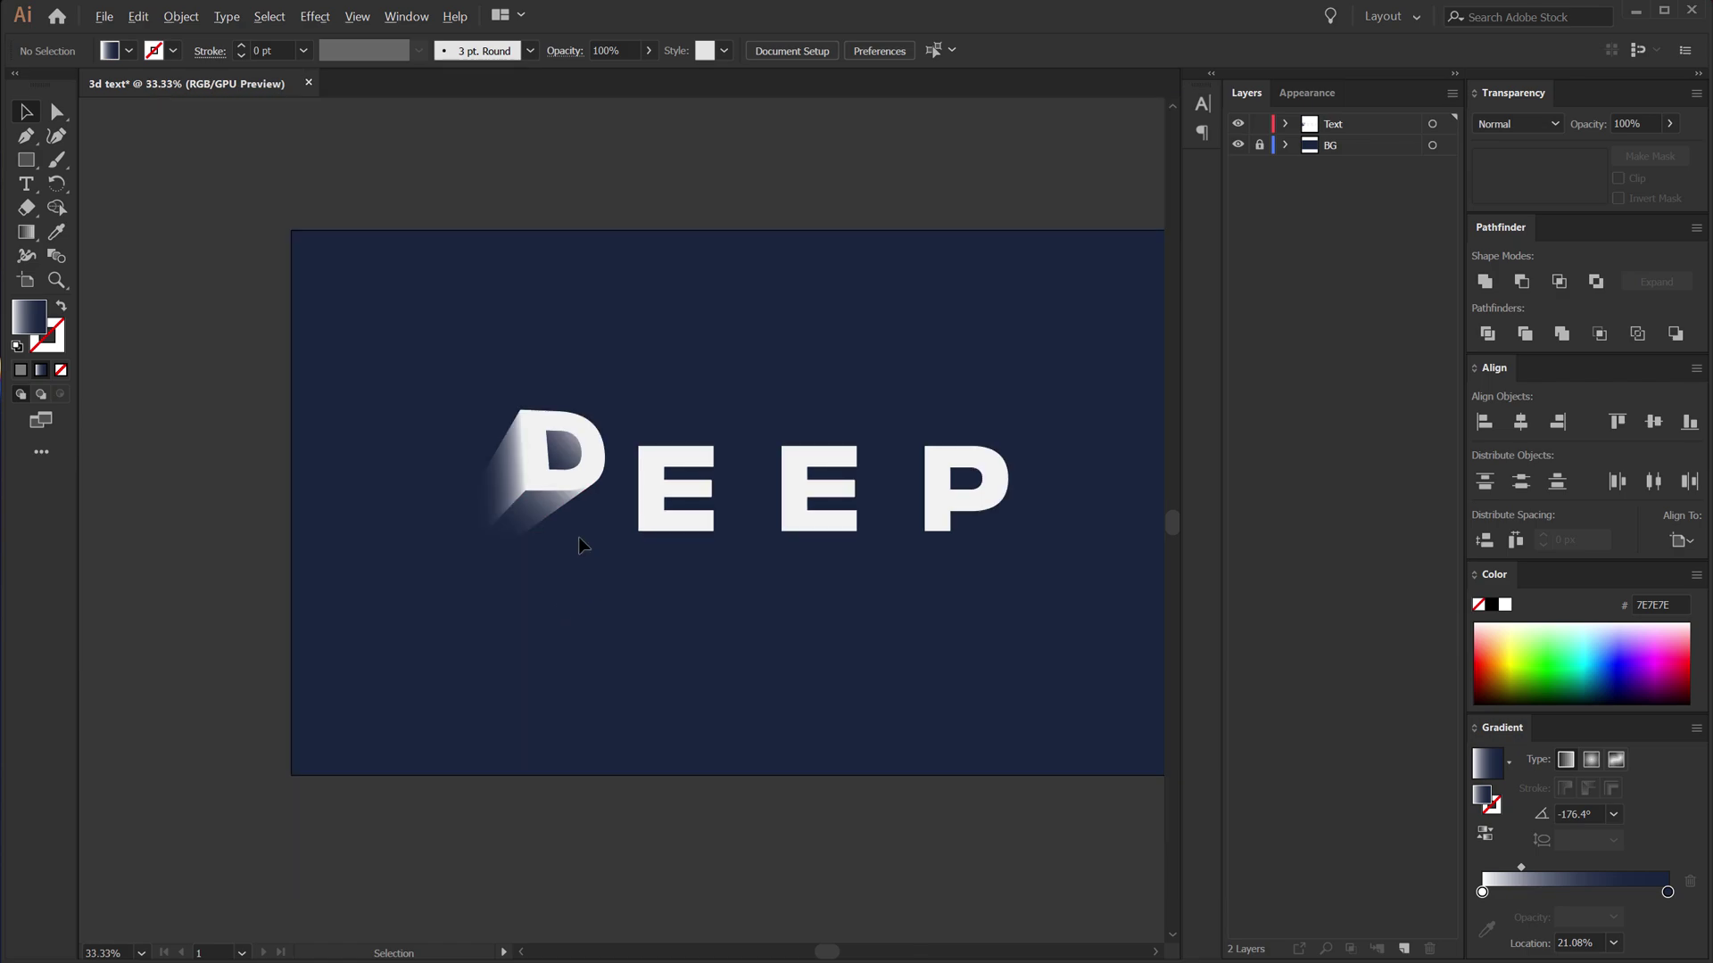
{"action": "scroll", "coordinate": [656, 534], "scroll_direction": "up", "scroll_amount": 2}
{"action": "left_click_drag", "start_coordinate": [749, 601], "coordinate": [589, 616]}
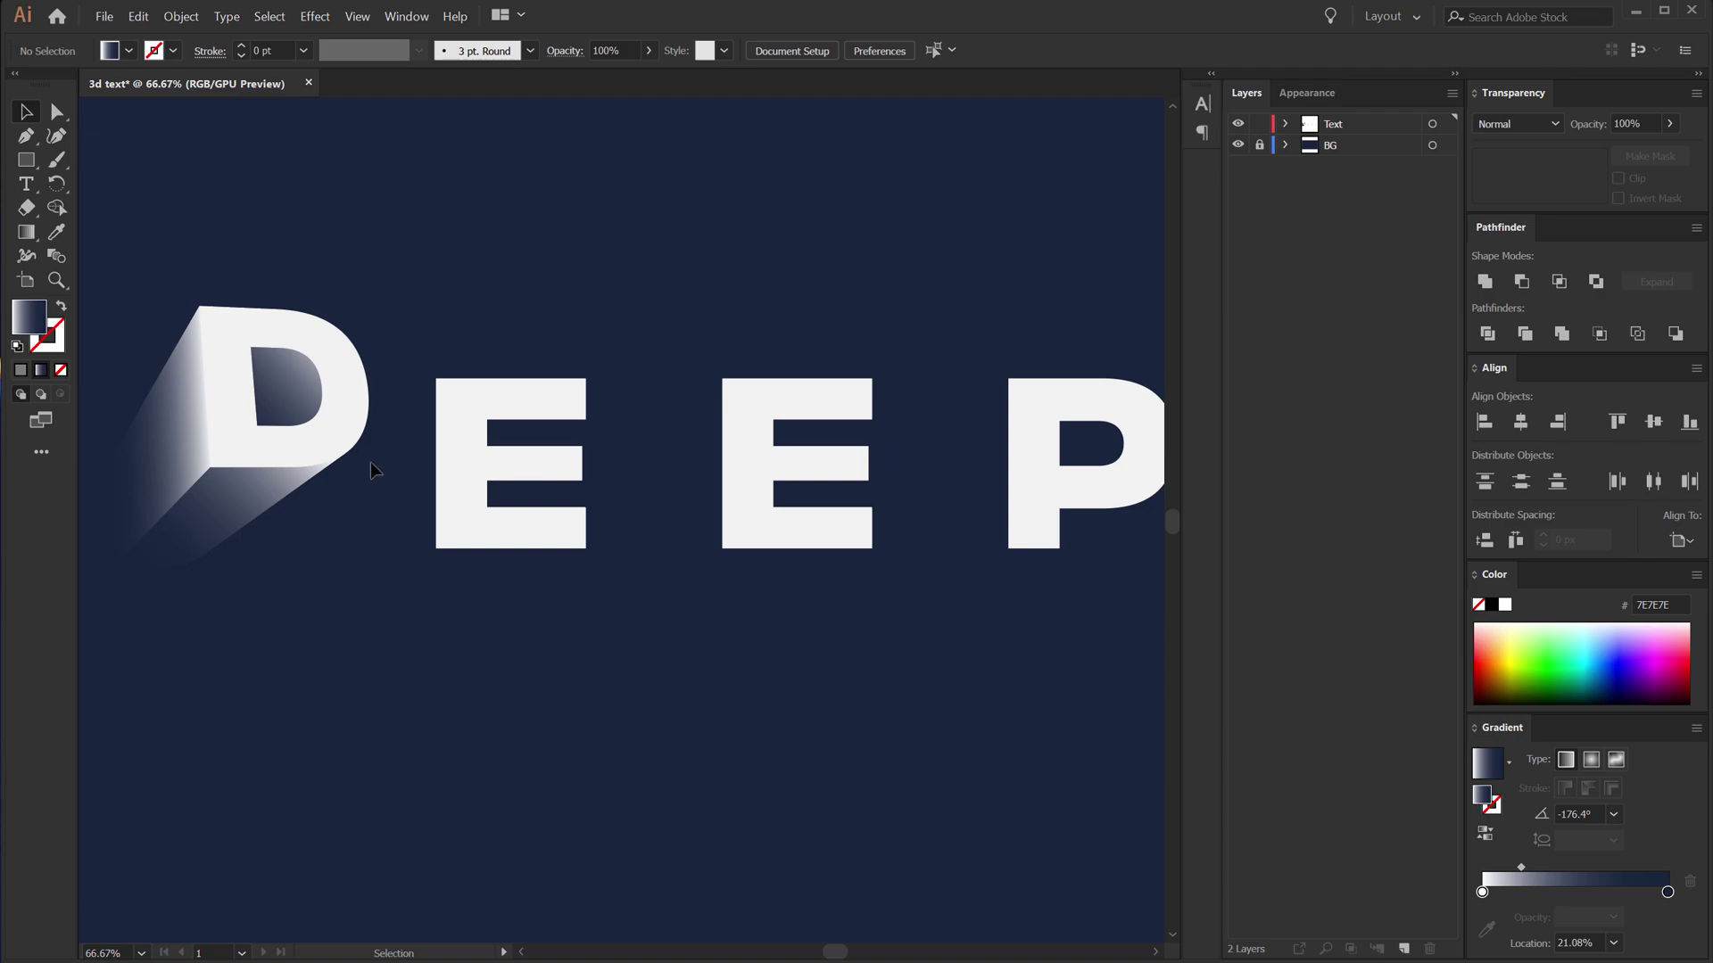
{"action": "left_click_drag", "start_coordinate": [428, 634], "coordinate": [634, 631]}
{"action": "left_click", "coordinate": [657, 490]}
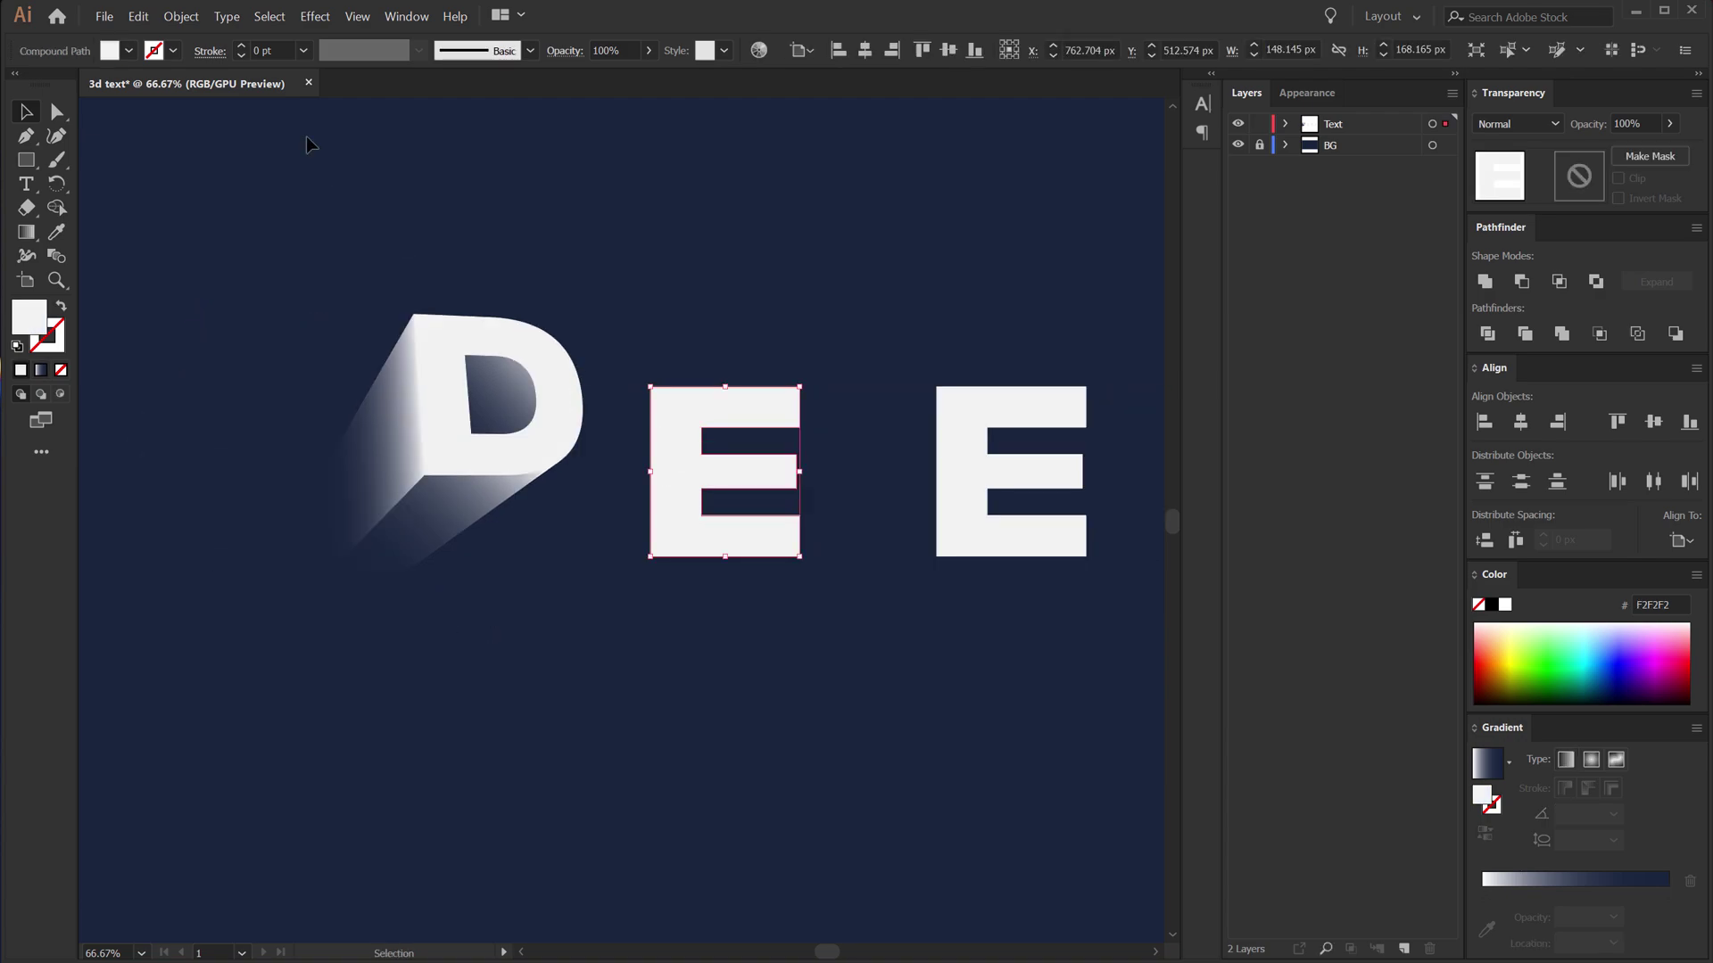
{"action": "left_click", "coordinate": [317, 16]}
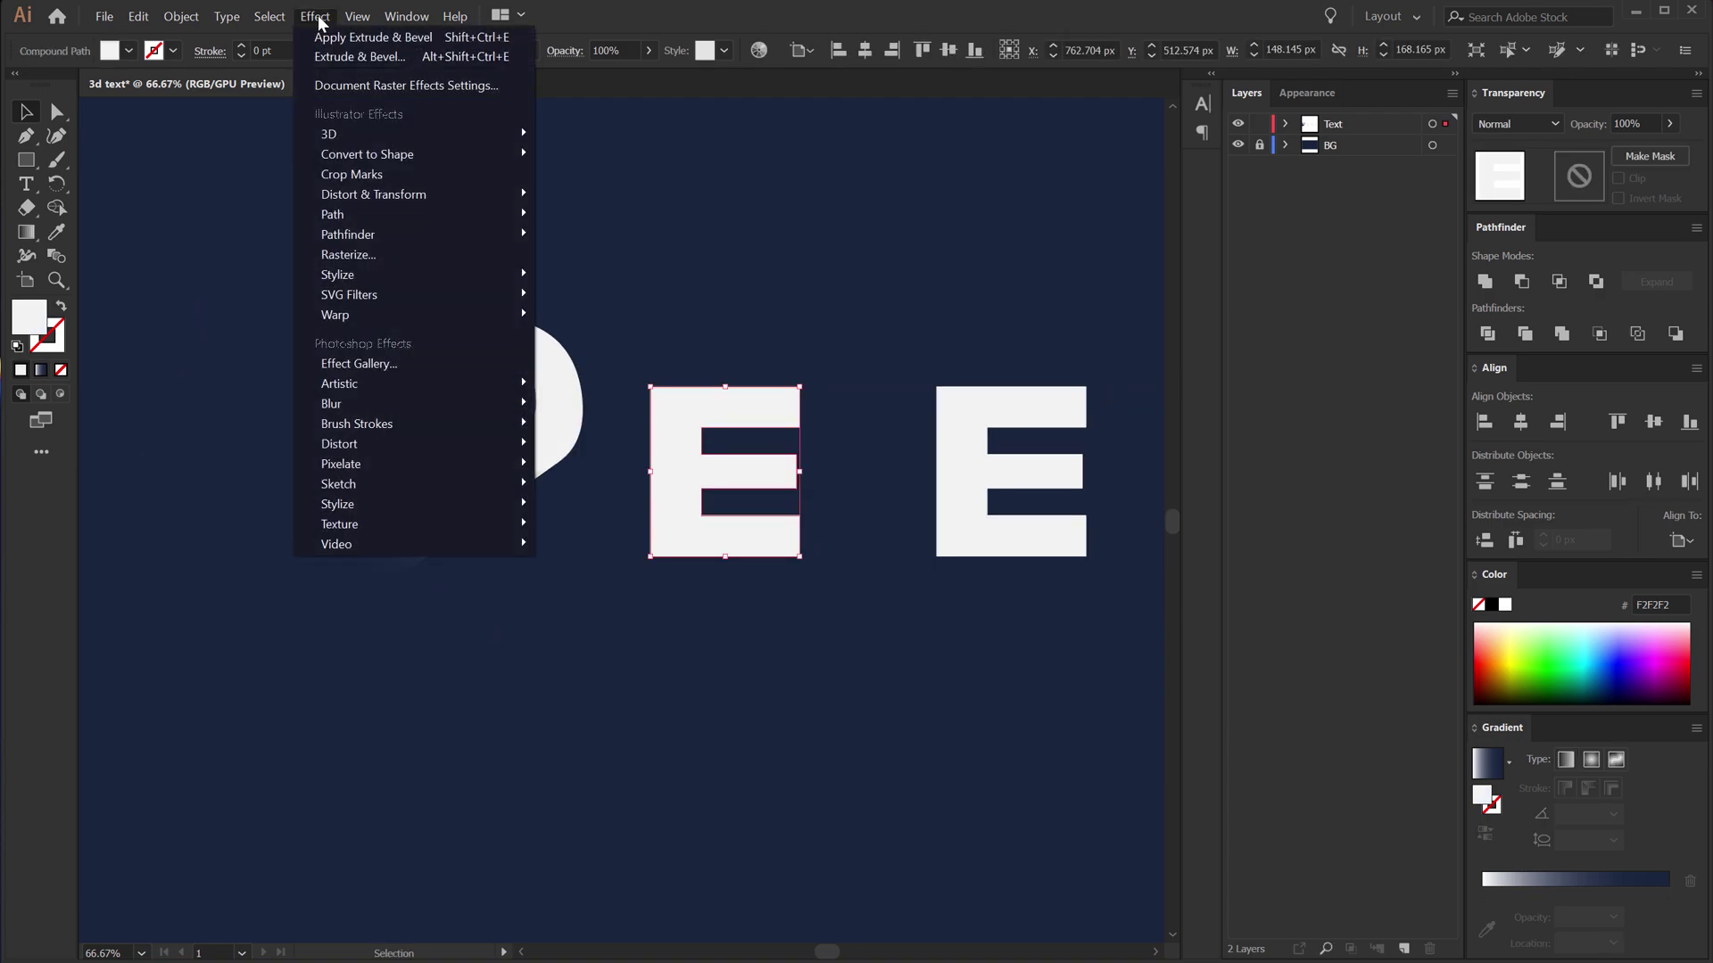
{"action": "left_click", "coordinate": [376, 43]}
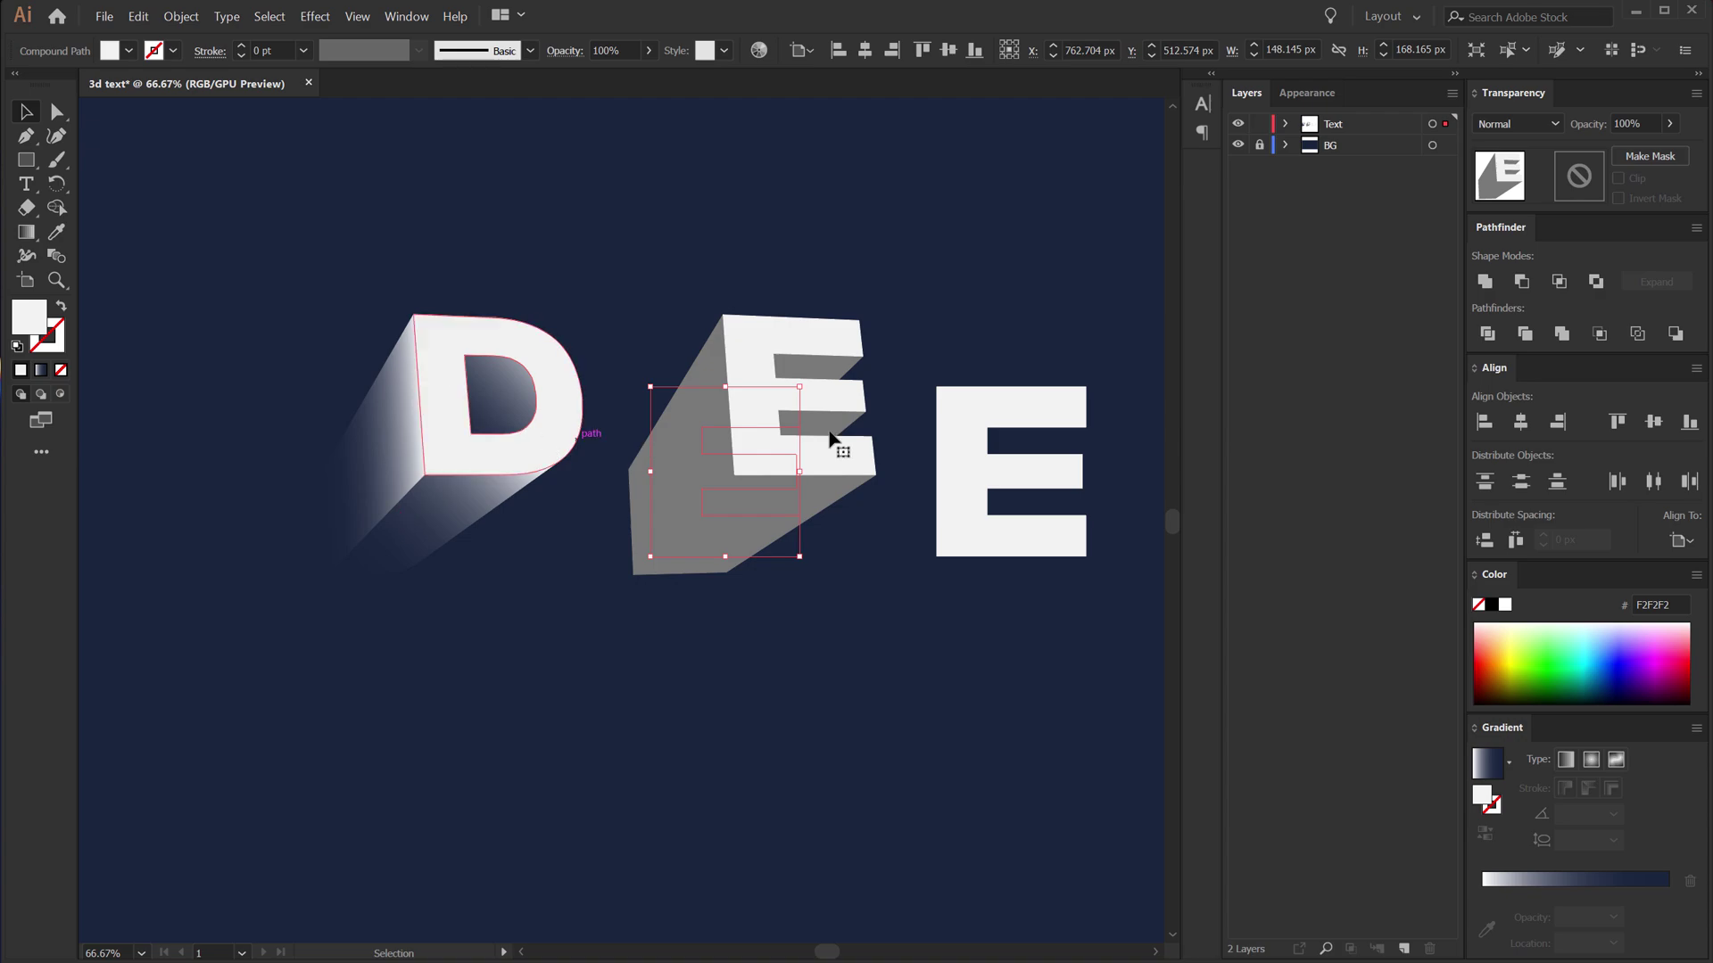
Step: Edit the first E's 3D Extrude & Bevel effect with preview on, setting rotation to -13° about X, -13° about Y and 0° about Z
{"action": "left_click", "coordinate": [1304, 92]}
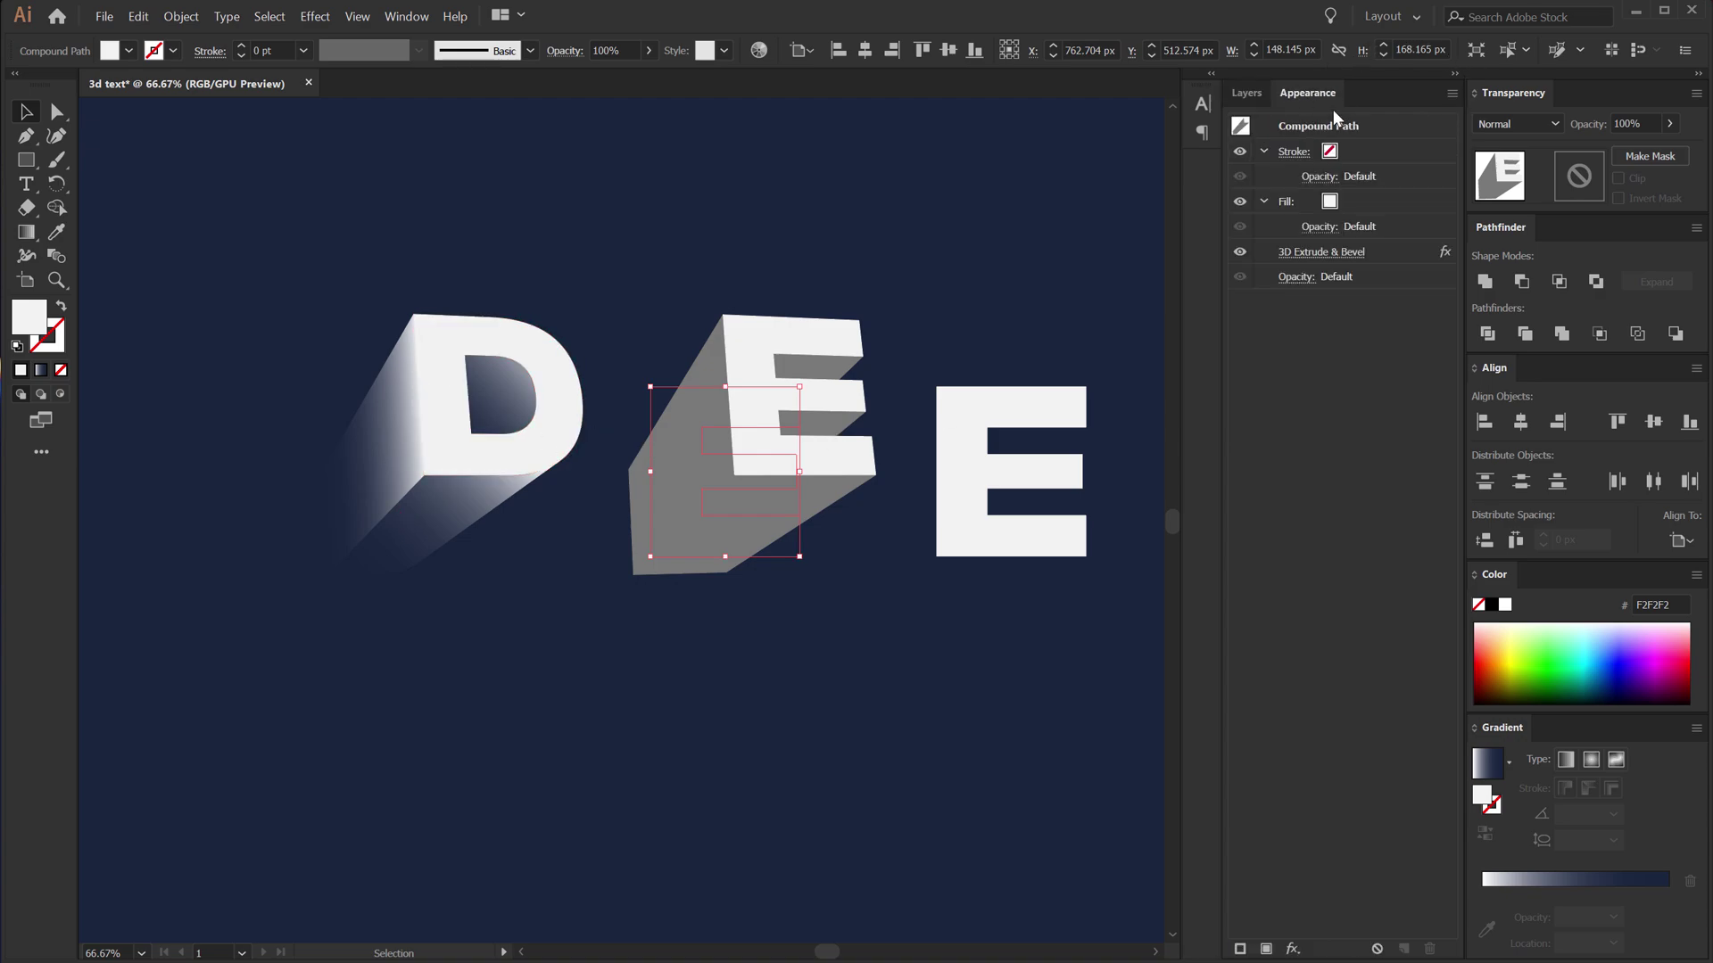
{"action": "left_click", "coordinate": [1321, 253]}
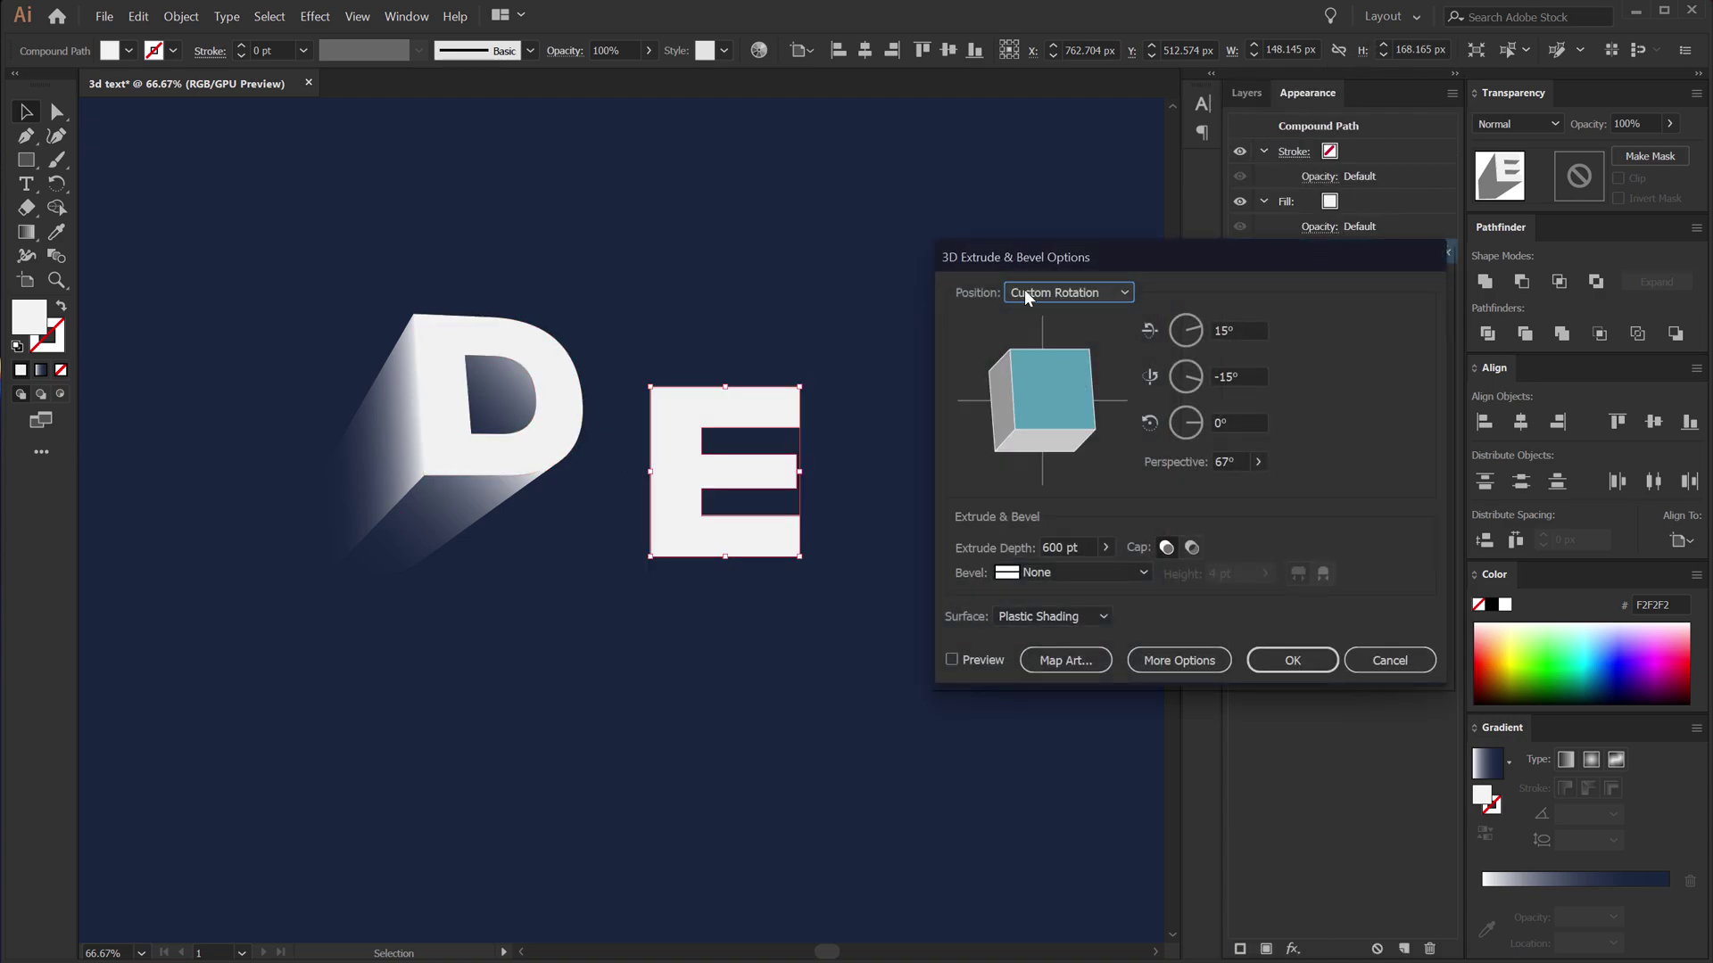
{"action": "left_click", "coordinate": [951, 660]}
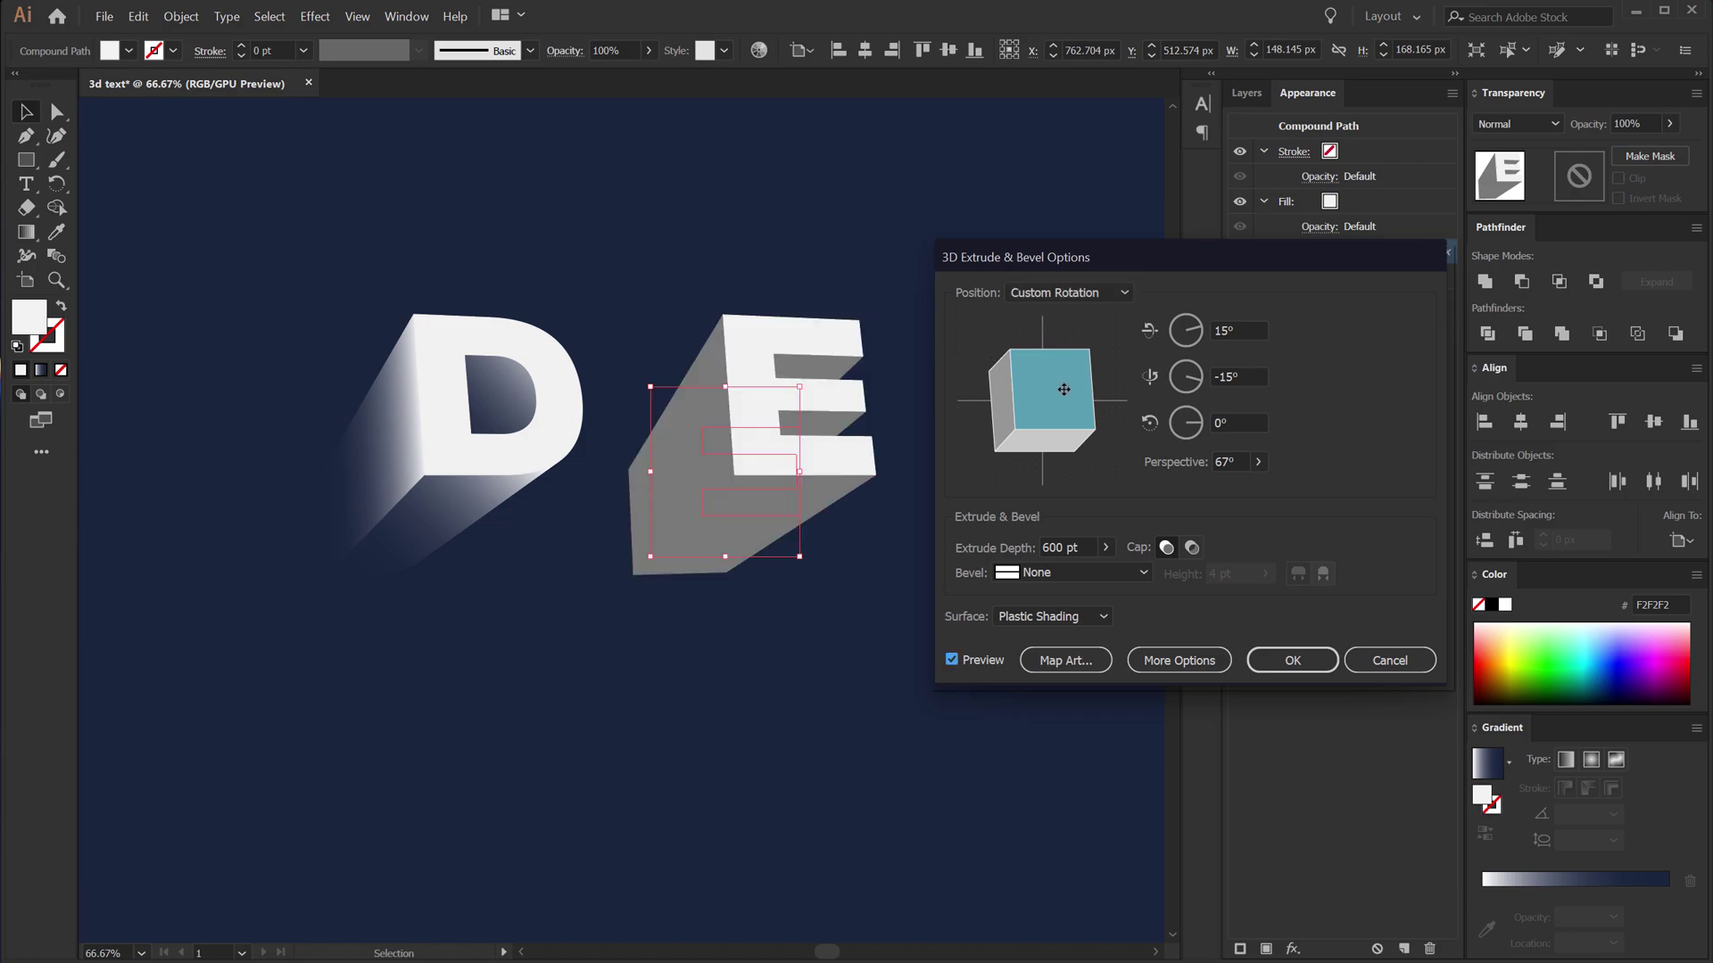
{"action": "mouse_move", "coordinate": [1063, 390]}
{"action": "left_mouse_down"}
{"action": "mouse_move", "coordinate": [1056, 421]}
{"action": "mouse_move", "coordinate": [1070, 392]}
{"action": "left_mouse_up"}
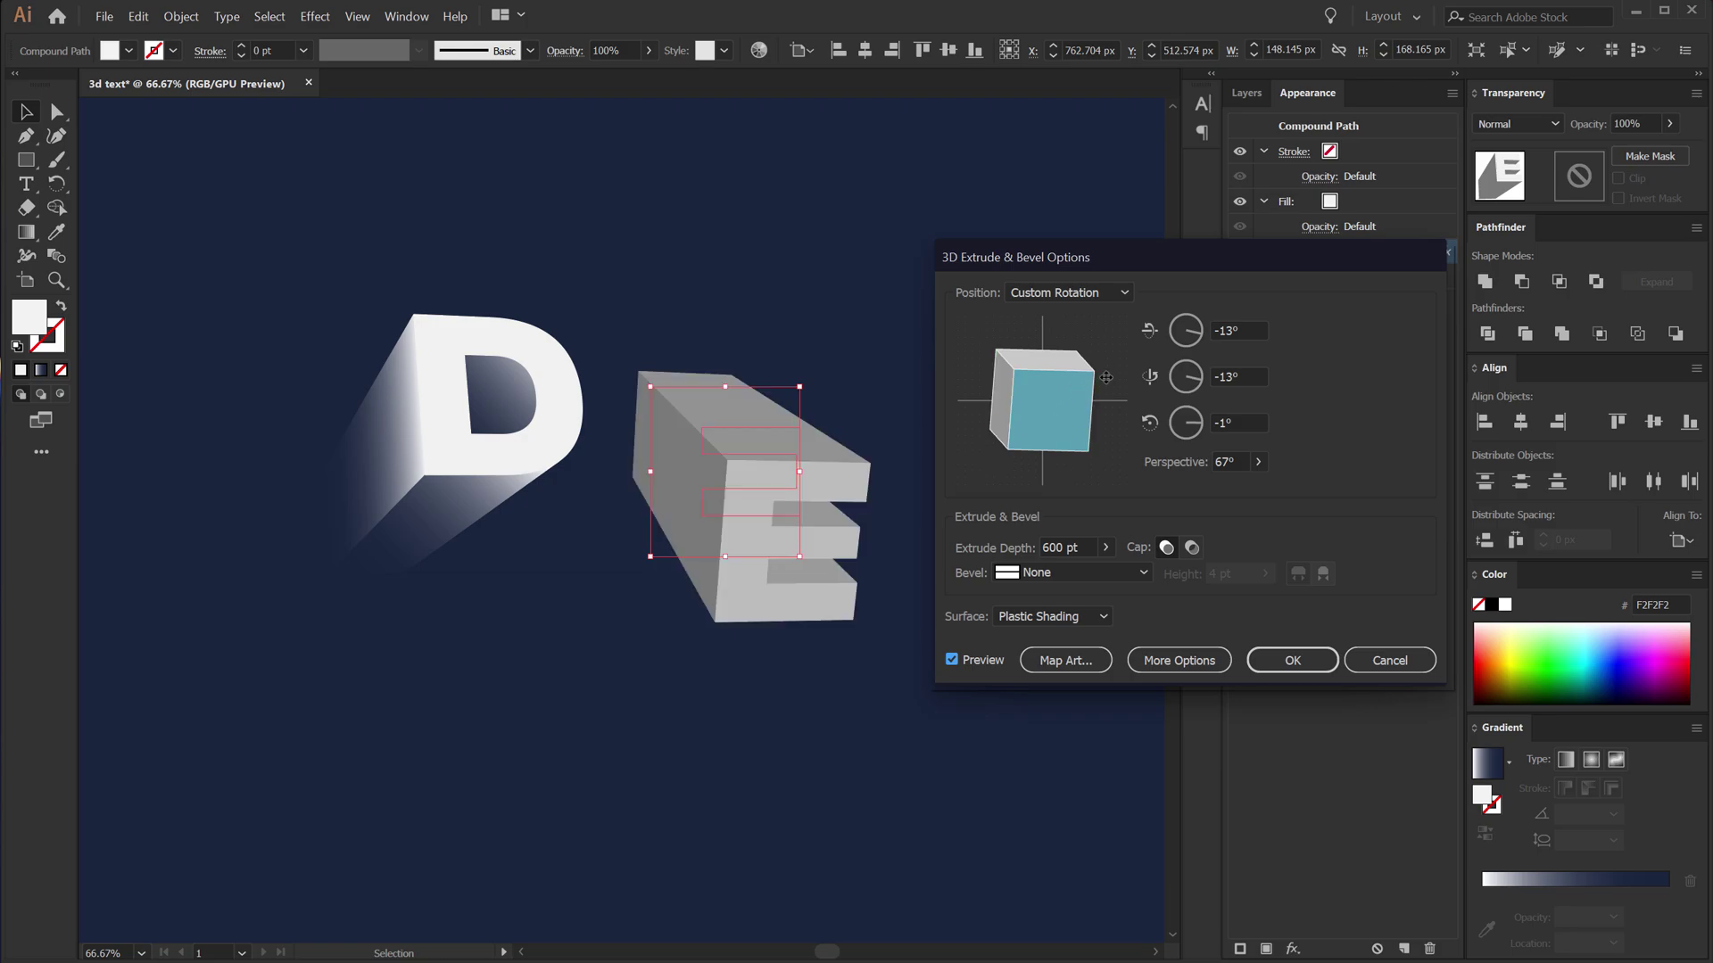
{"action": "key", "text": "Tab"}
{"action": "type", "text": "0"}
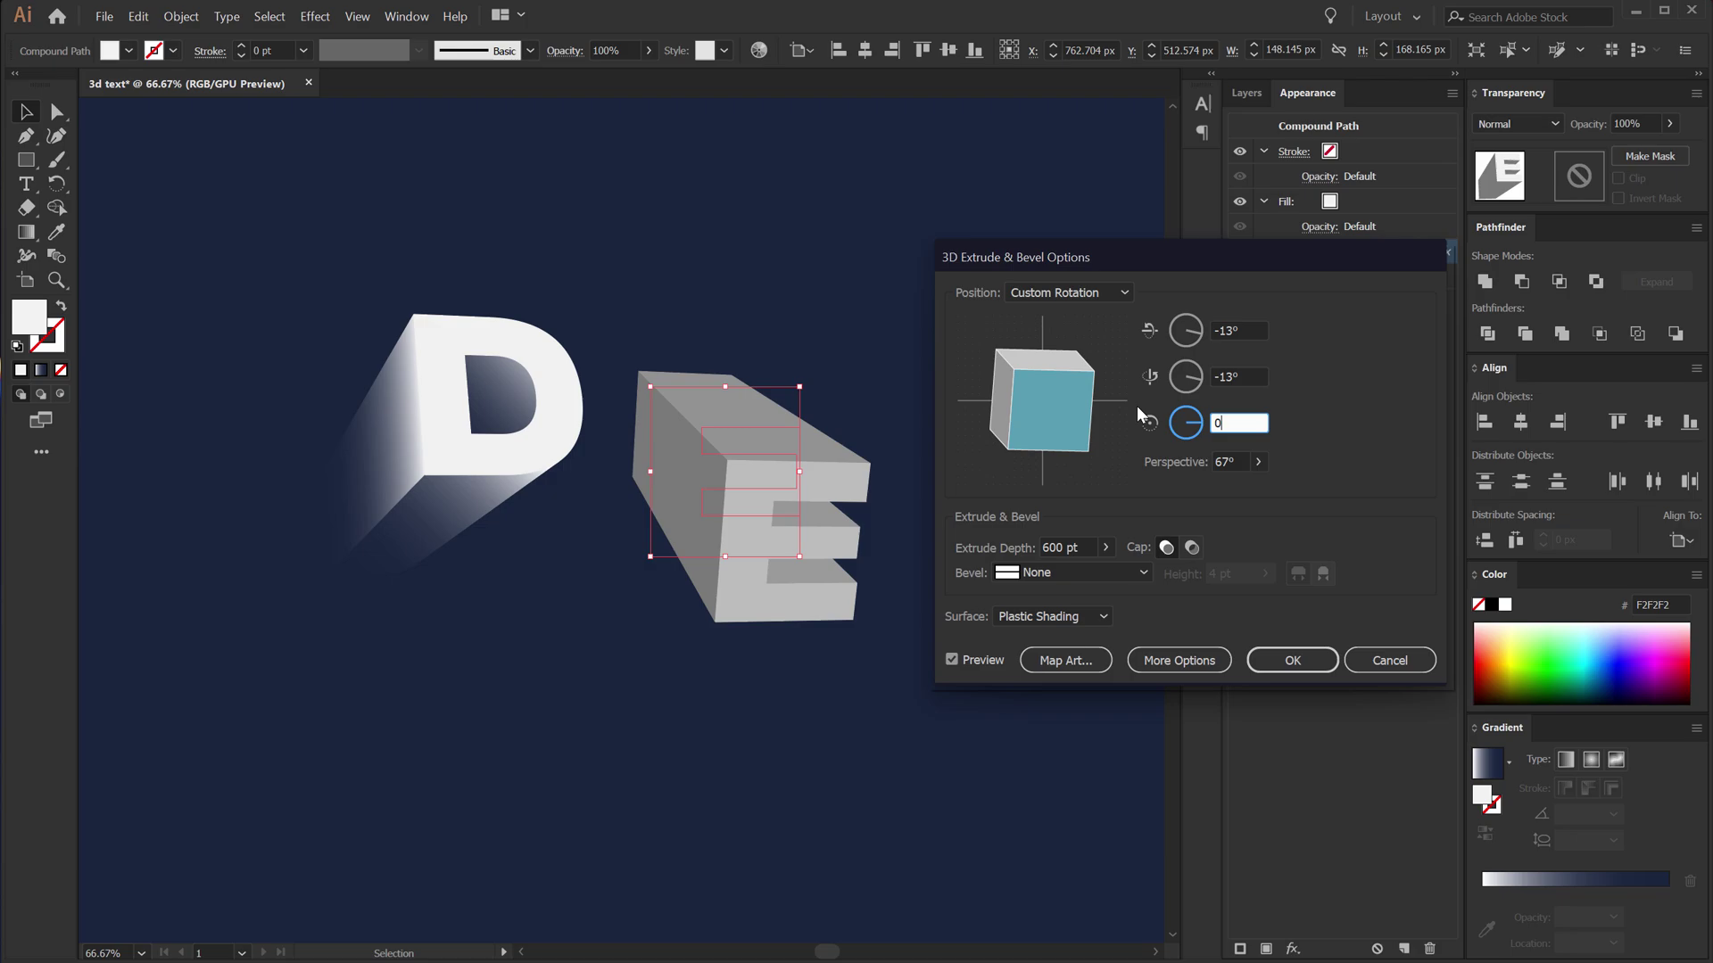
{"action": "left_click", "coordinate": [1253, 373]}
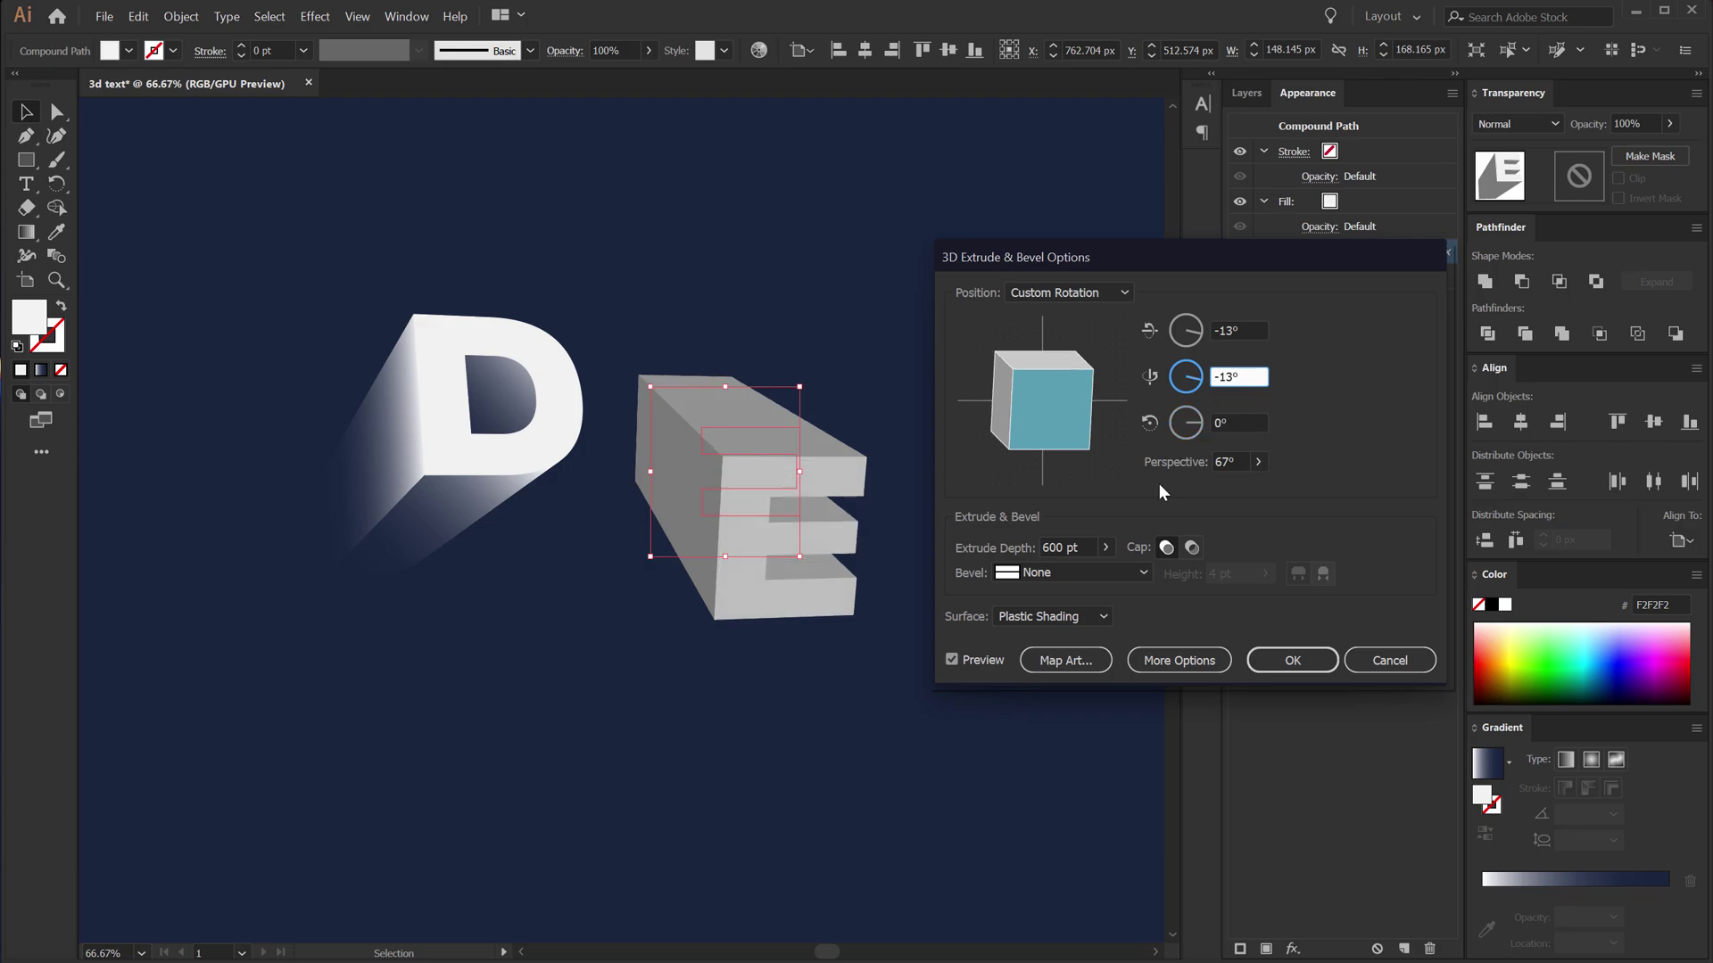
{"action": "left_click", "coordinate": [1290, 667]}
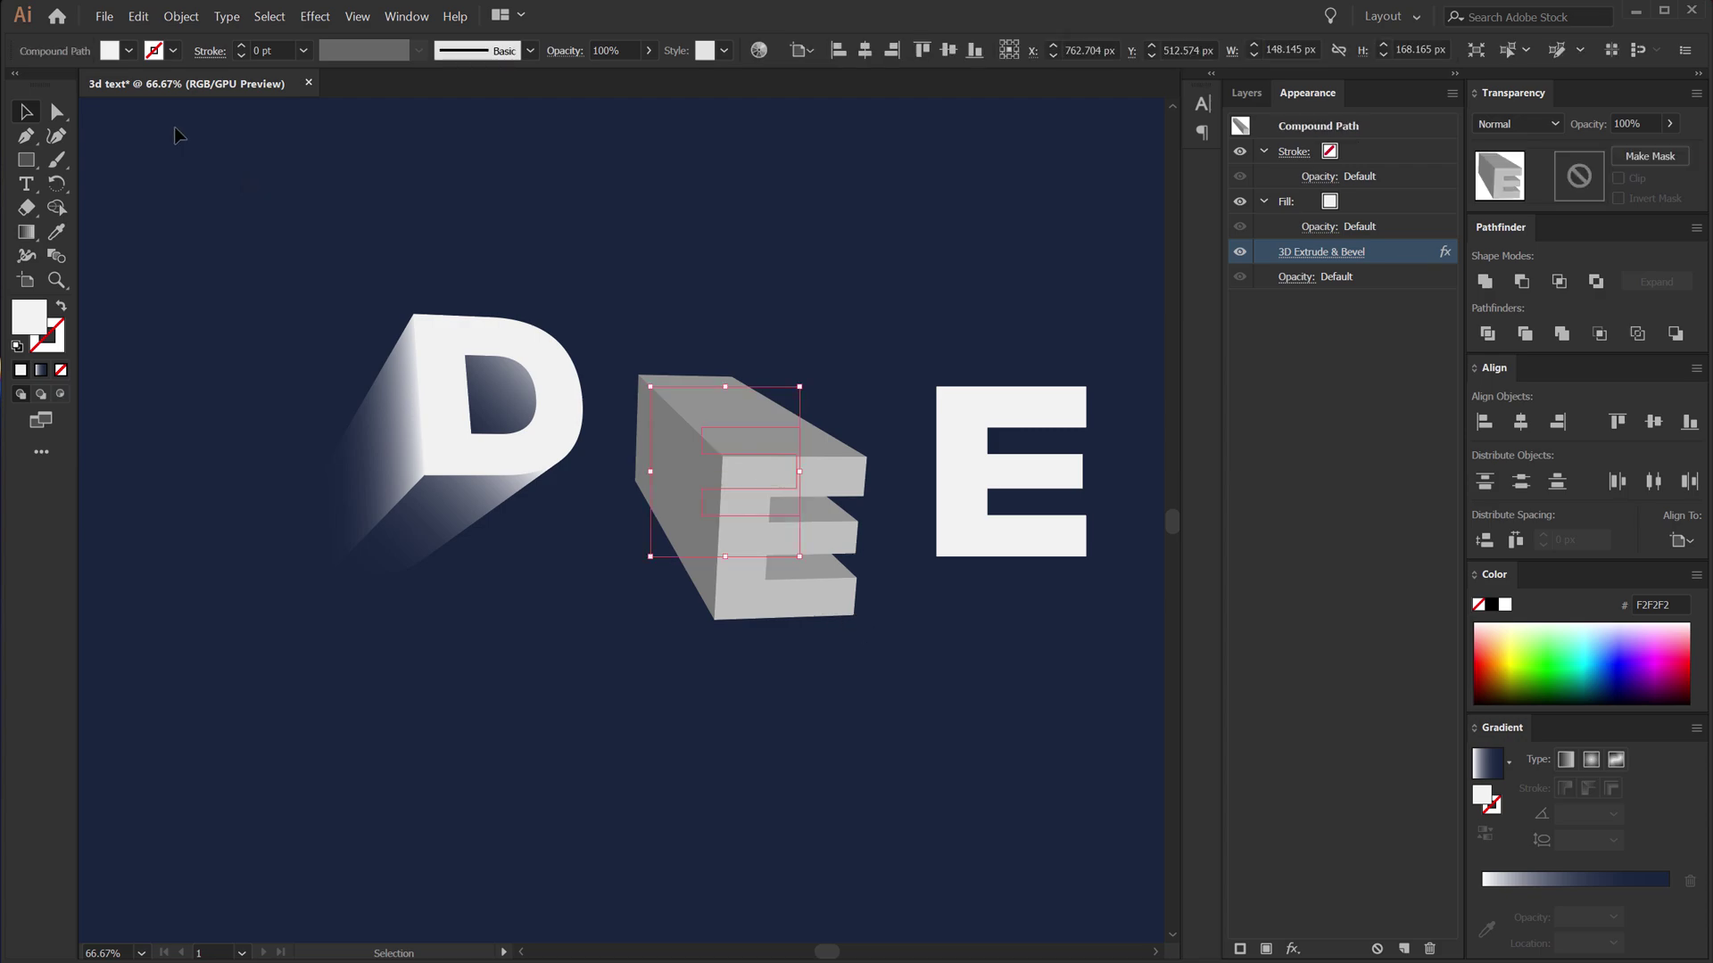
Step: Expand the appearance of the extruded first E and ungroup it into separate faces
{"action": "left_click", "coordinate": [181, 17]}
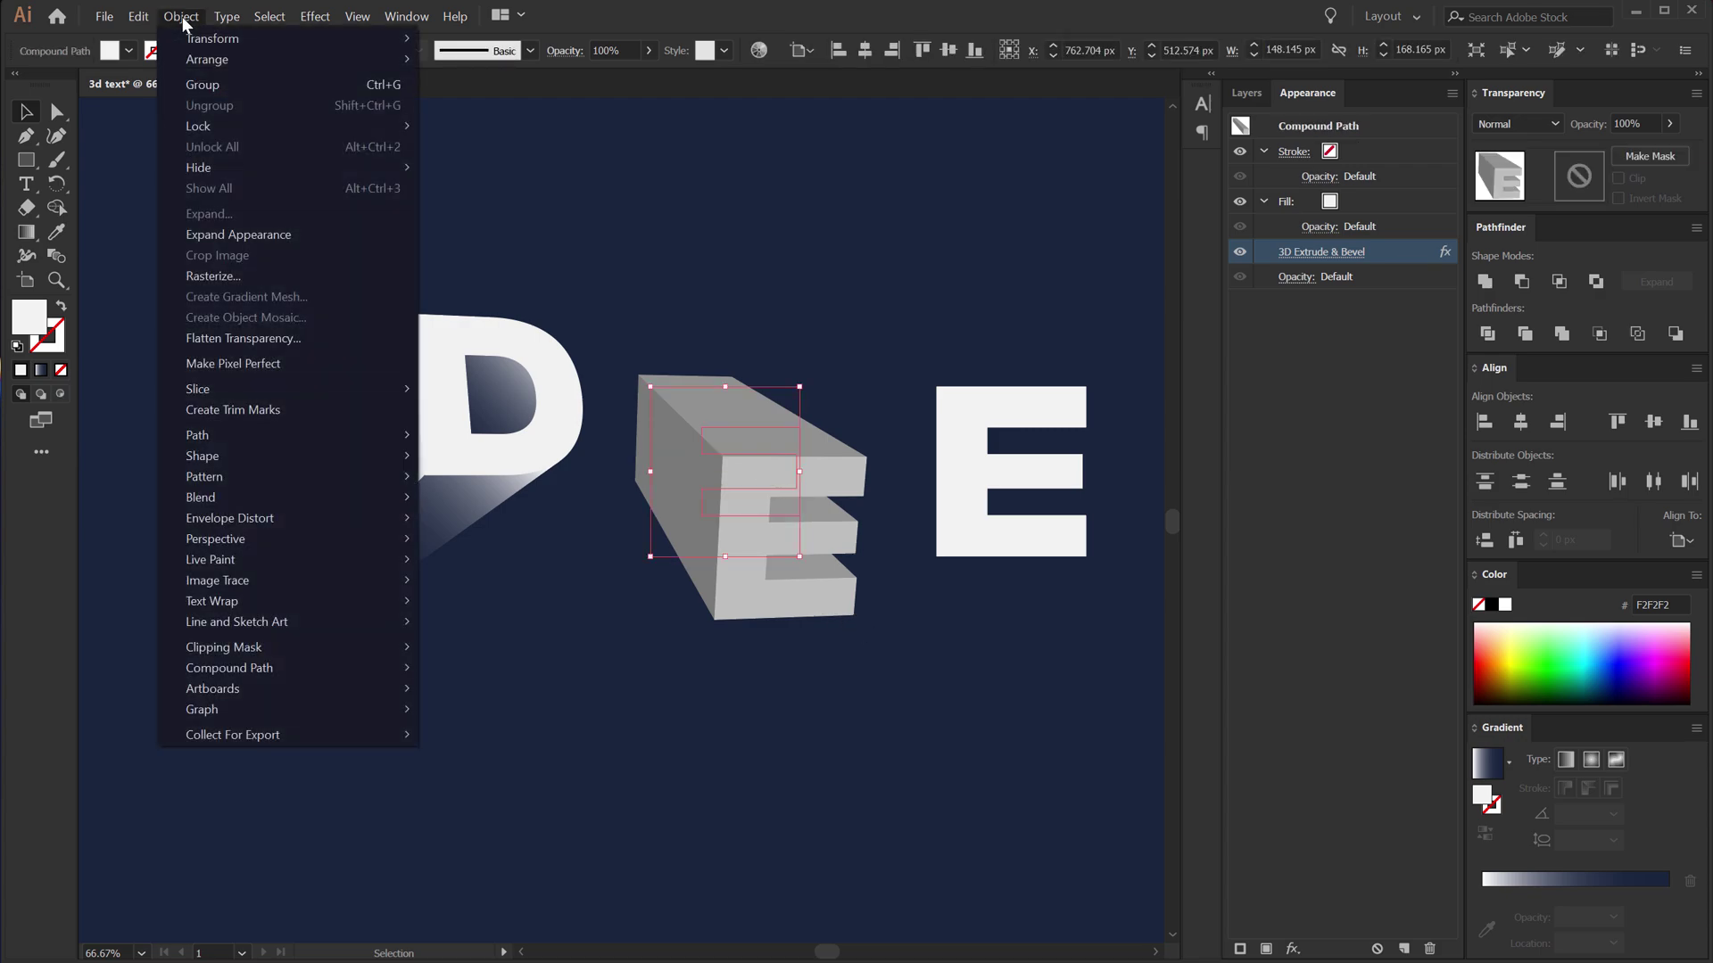
{"action": "left_click", "coordinate": [215, 235]}
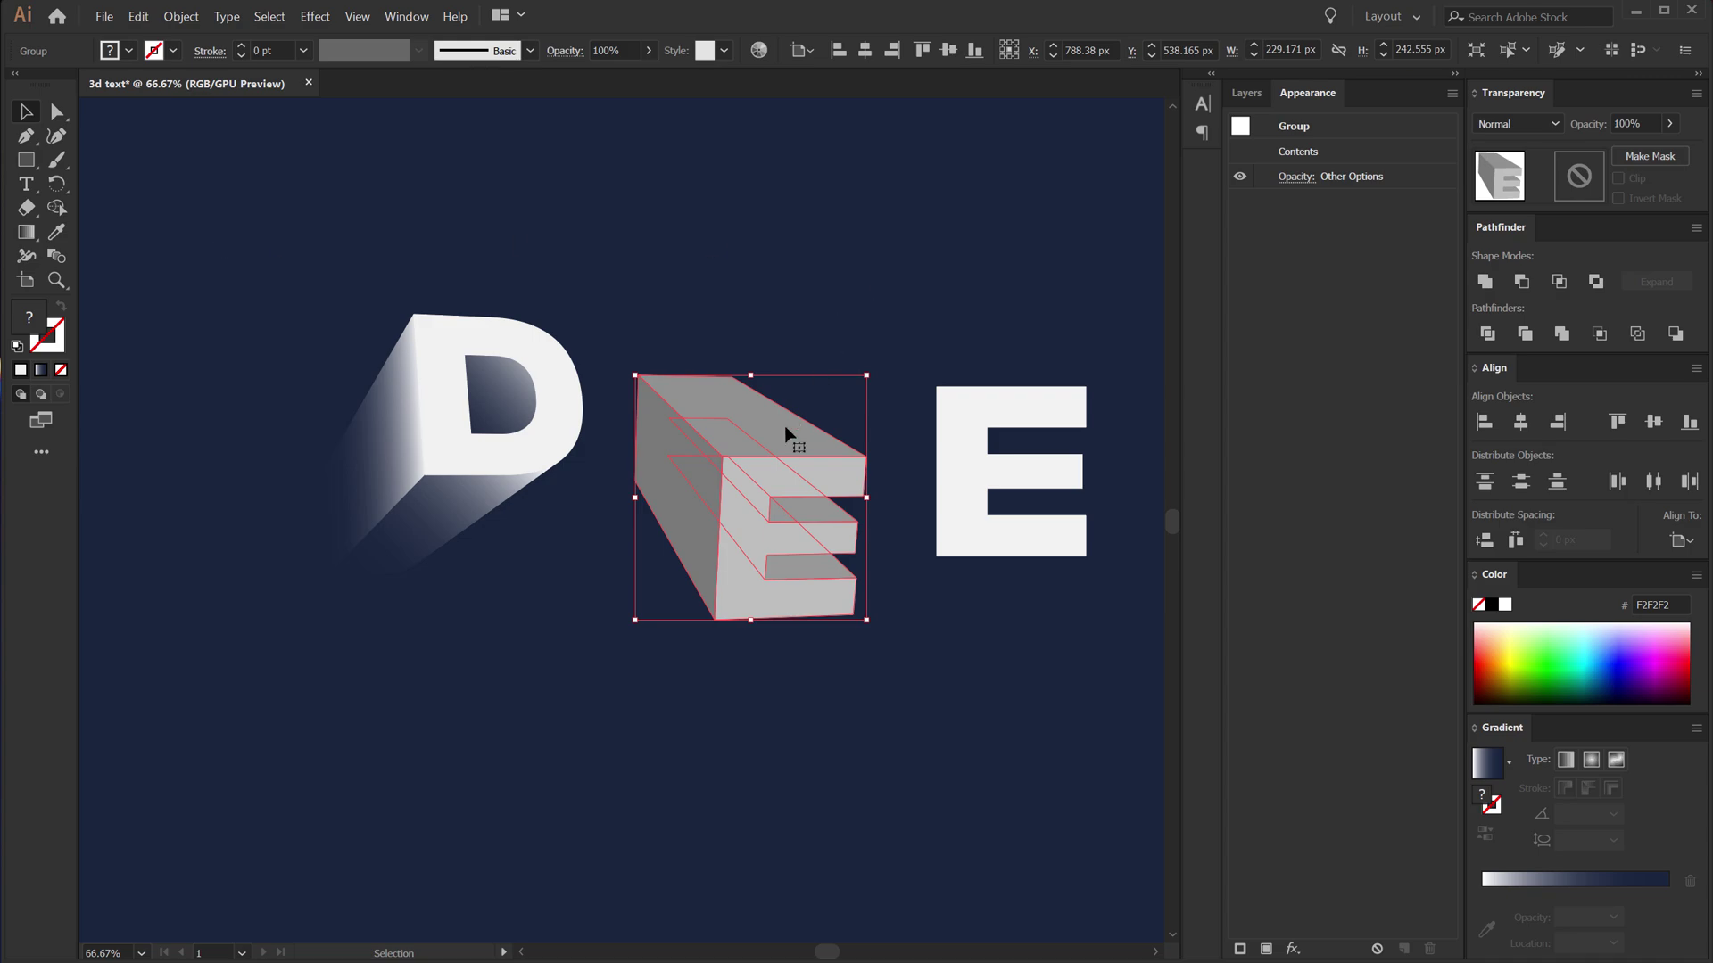
{"action": "right_click", "coordinate": [763, 459]}
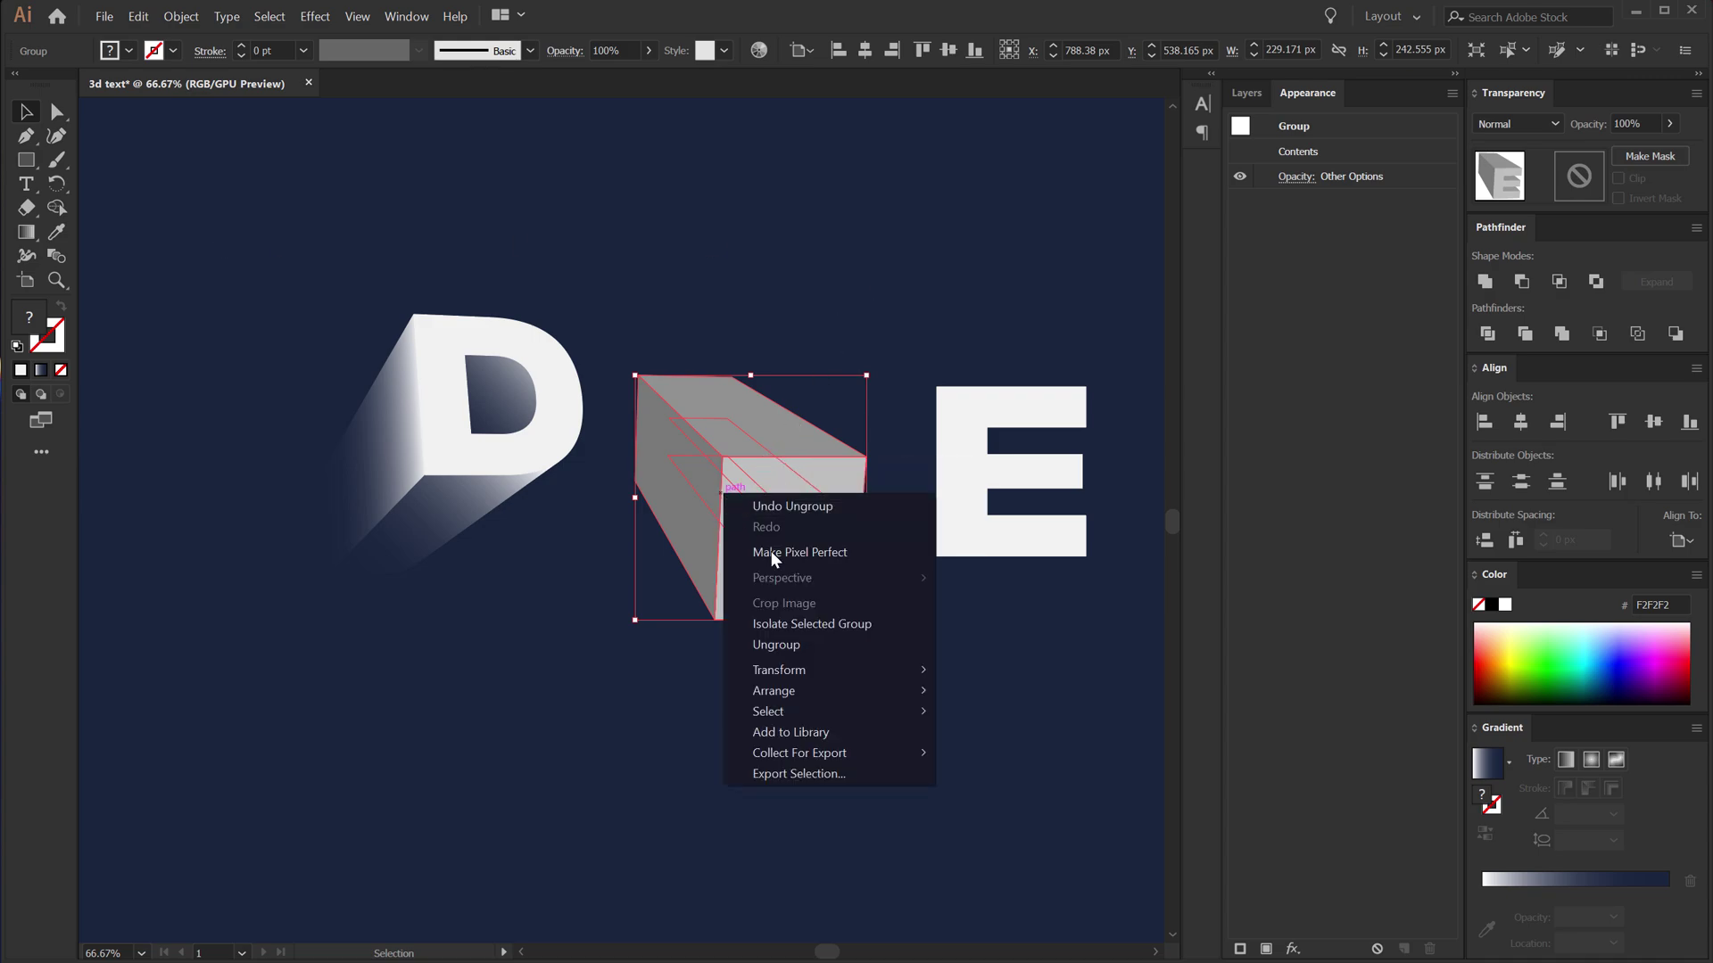
{"action": "left_click", "coordinate": [819, 614]}
{"action": "left_click", "coordinate": [811, 655]}
Step: Copy the D's side gradient onto the E's top extrusion face and angle it to about 93°, white at the front edge
{"action": "left_click", "coordinate": [749, 435]}
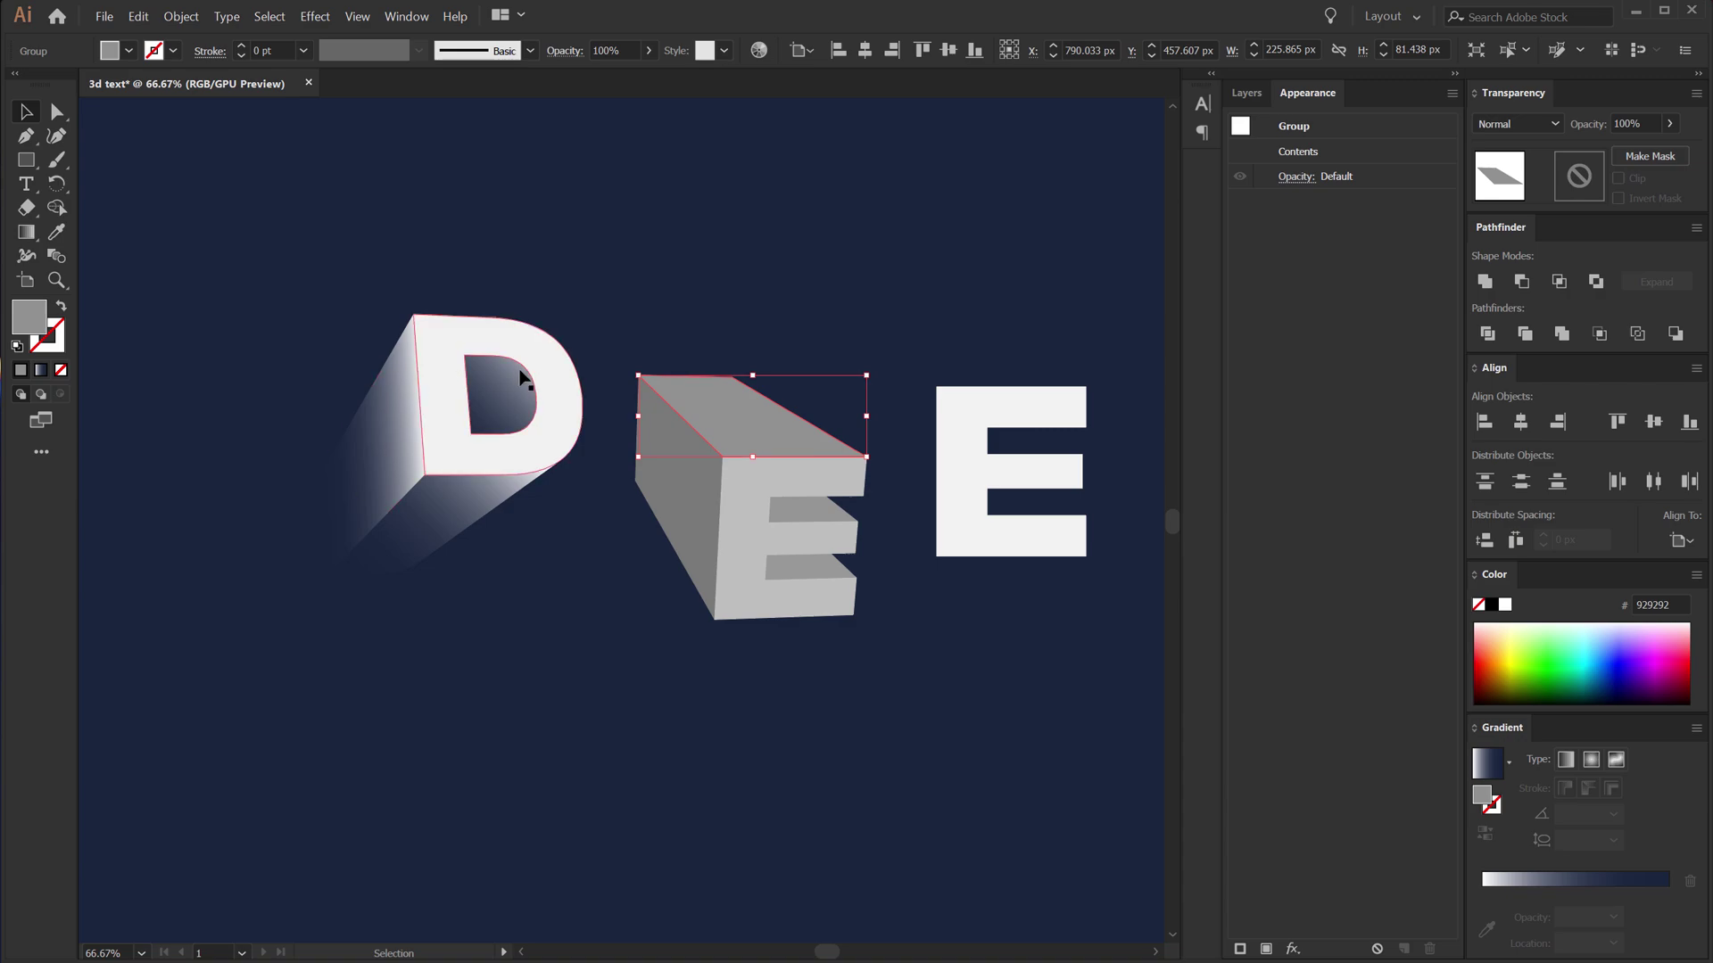
{"action": "key", "text": "i"}
{"action": "left_click", "coordinate": [375, 421]}
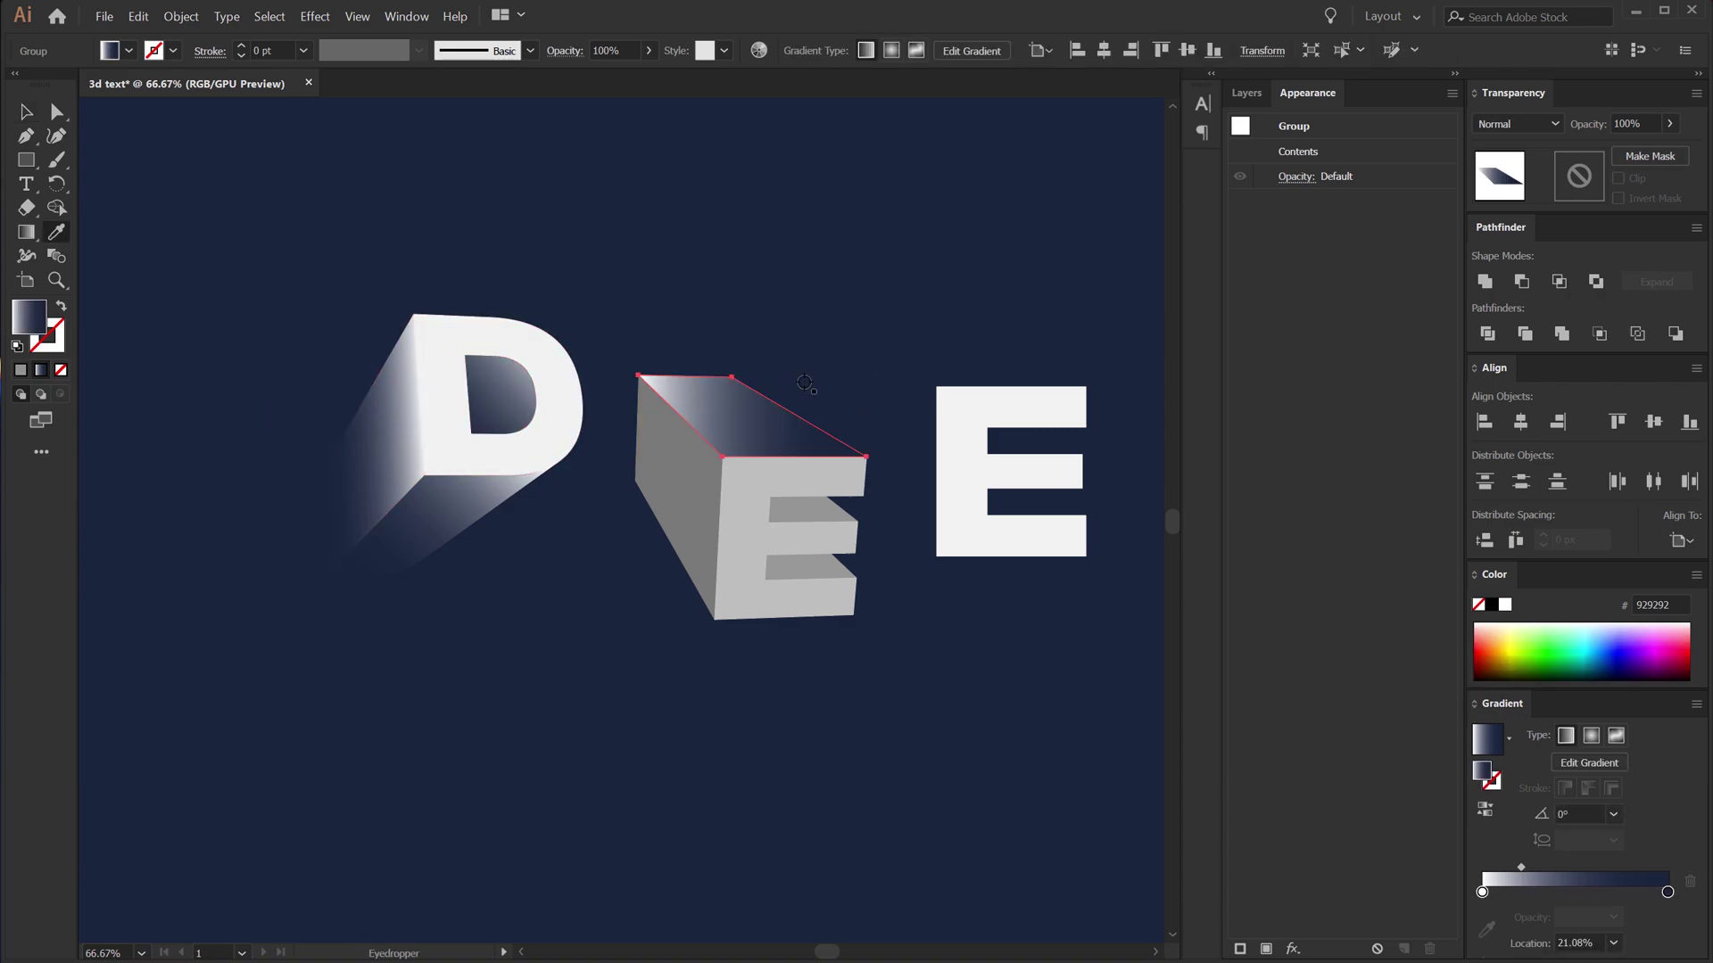
{"action": "key", "text": "g"}
{"action": "left_click_drag", "start_coordinate": [775, 477], "coordinate": [766, 355]}
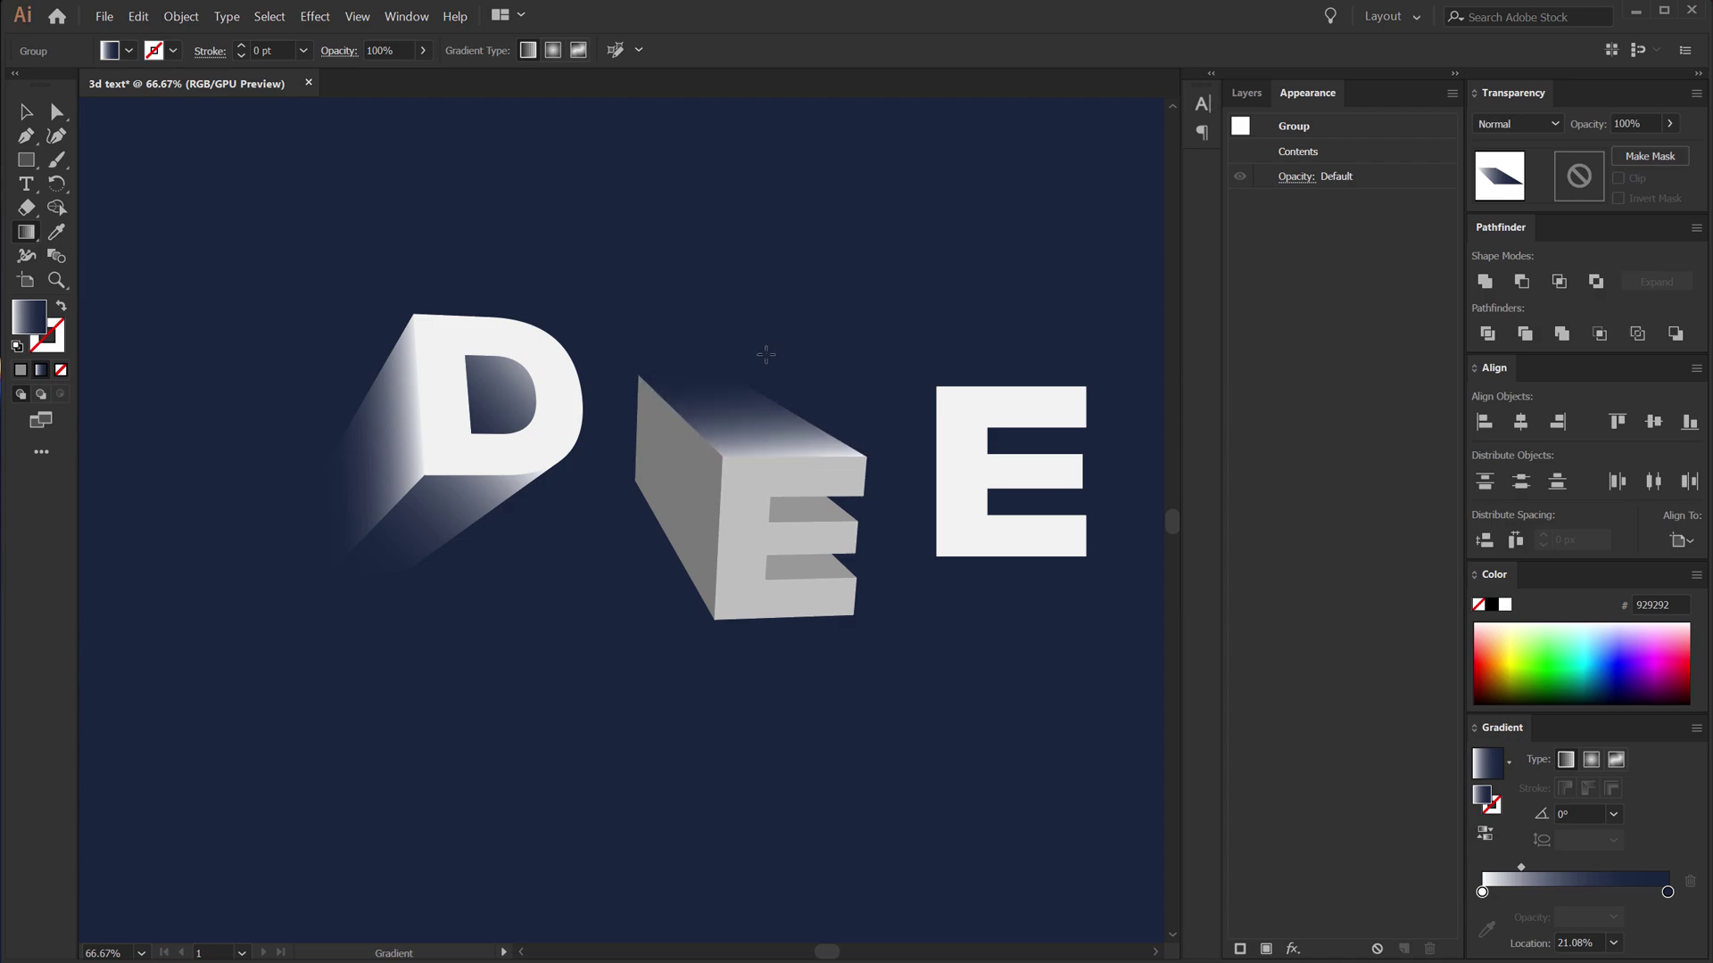
{"action": "key", "text": "v"}
{"action": "left_click", "coordinate": [750, 418]}
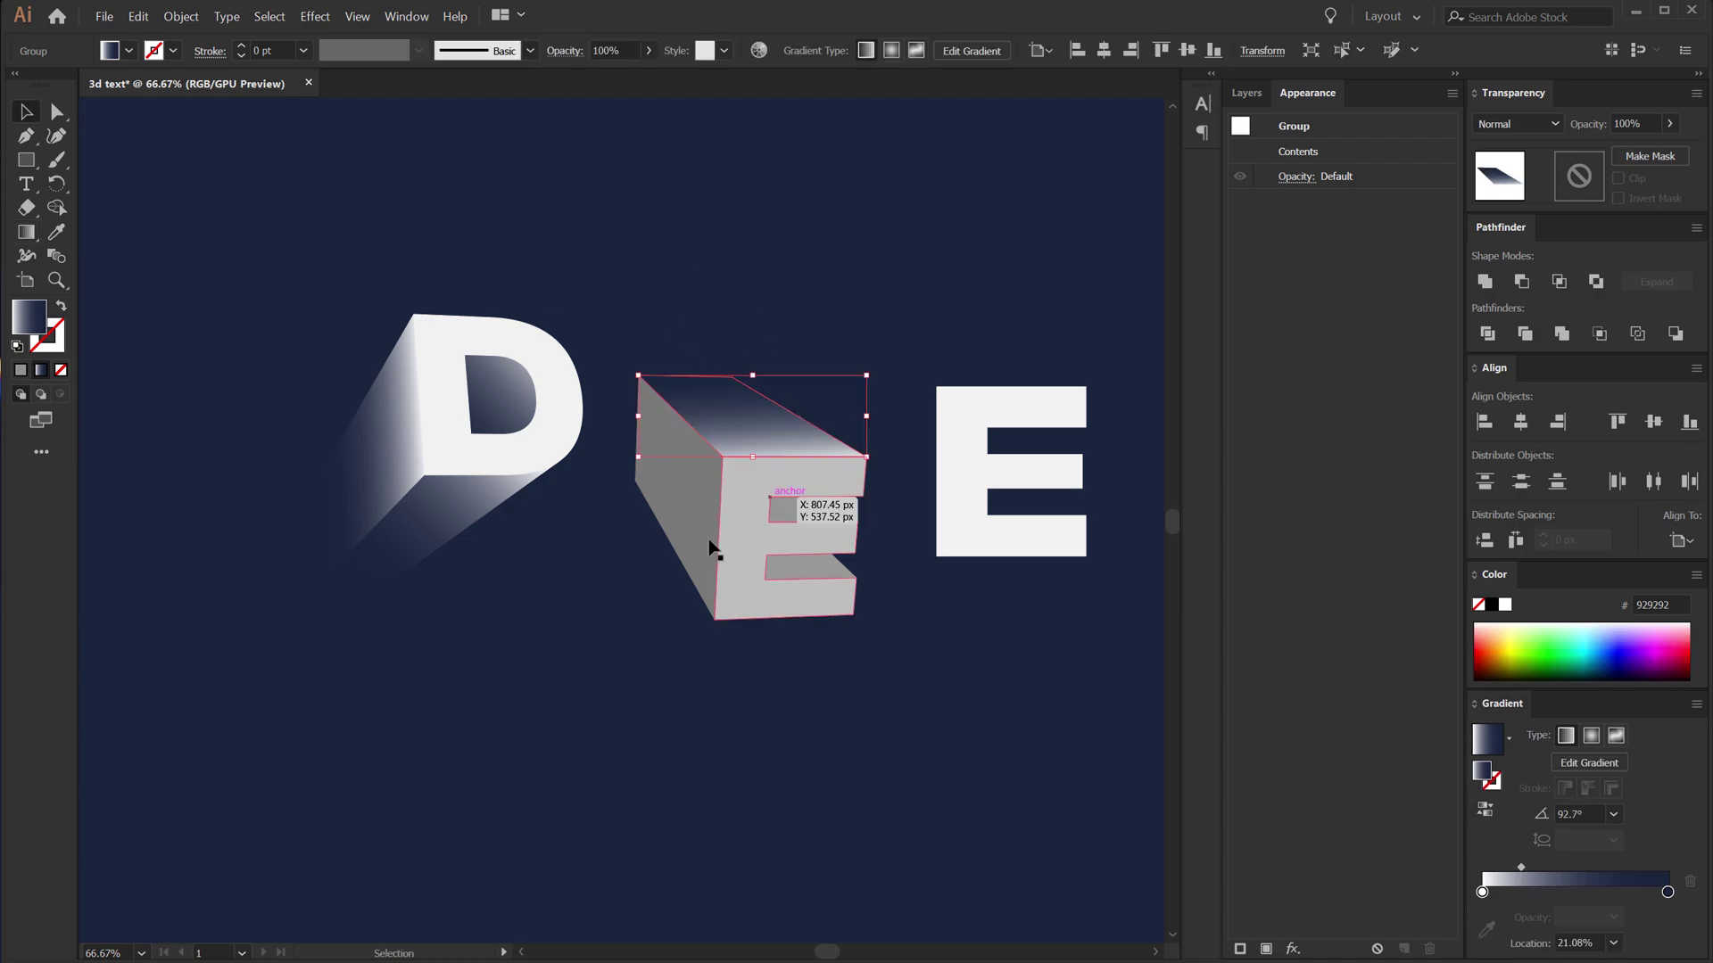
Step: Apply the D's gradient to the E's left extrusion face and angle it to about 174°, fading from the front edge to navy
{"action": "left_click", "coordinate": [682, 497]}
{"action": "key", "text": "i"}
{"action": "left_click", "coordinate": [464, 487]}
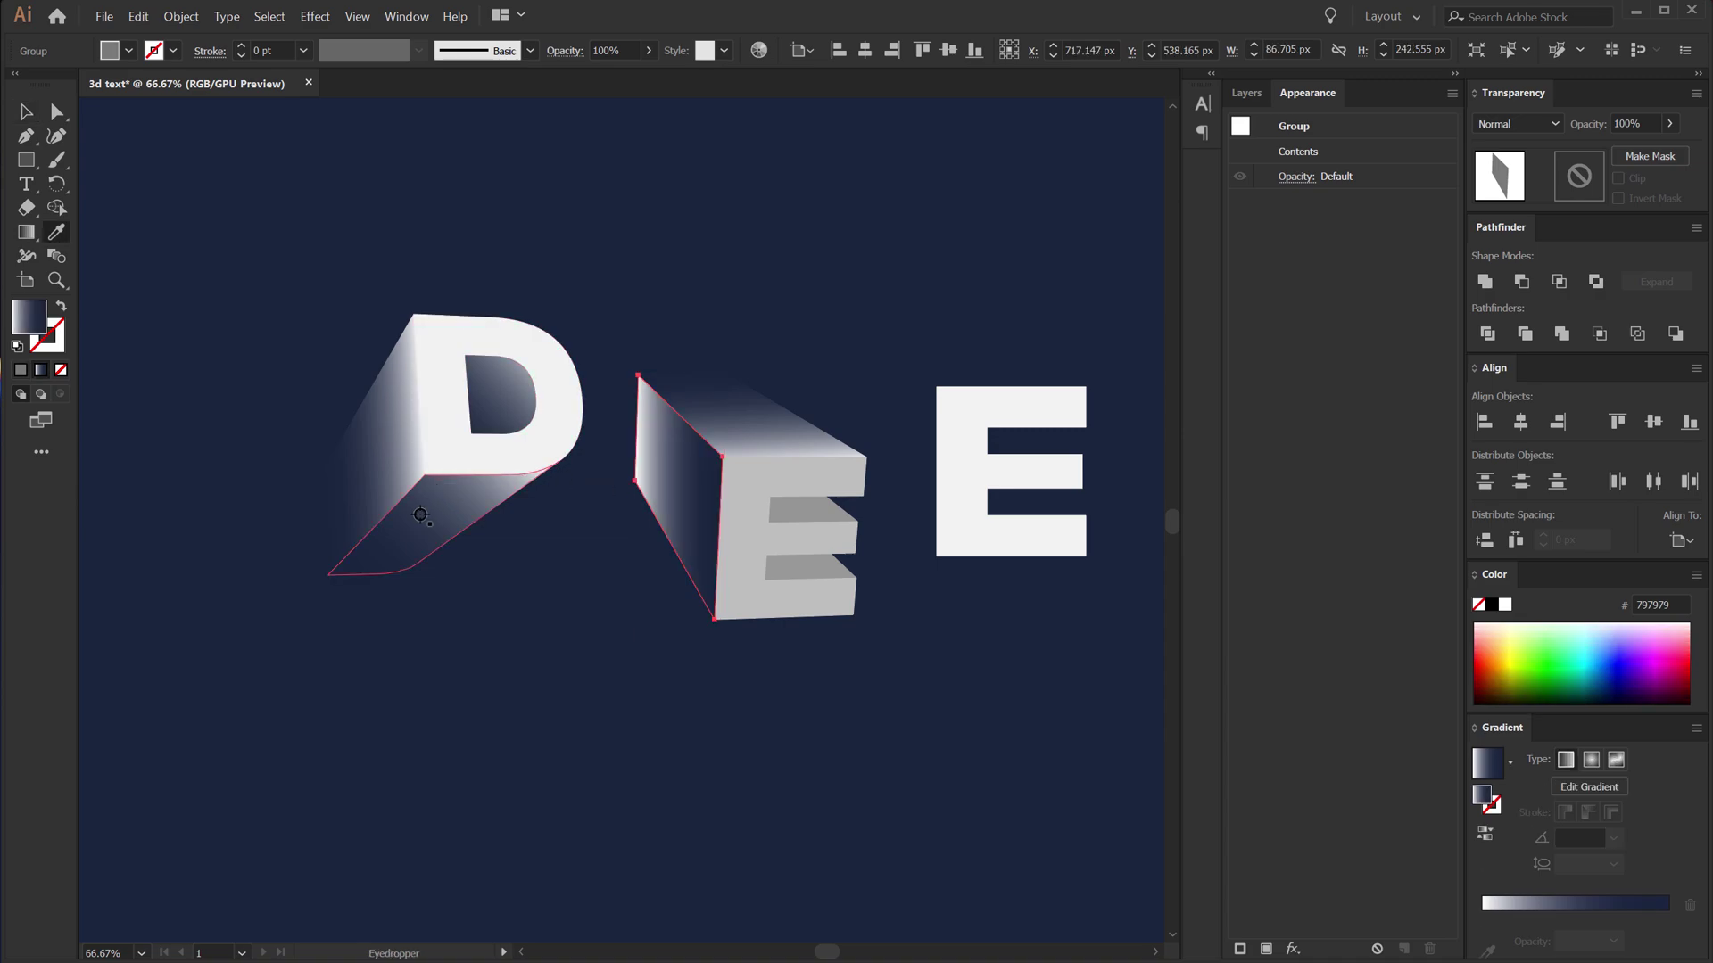
{"action": "key", "text": "g"}
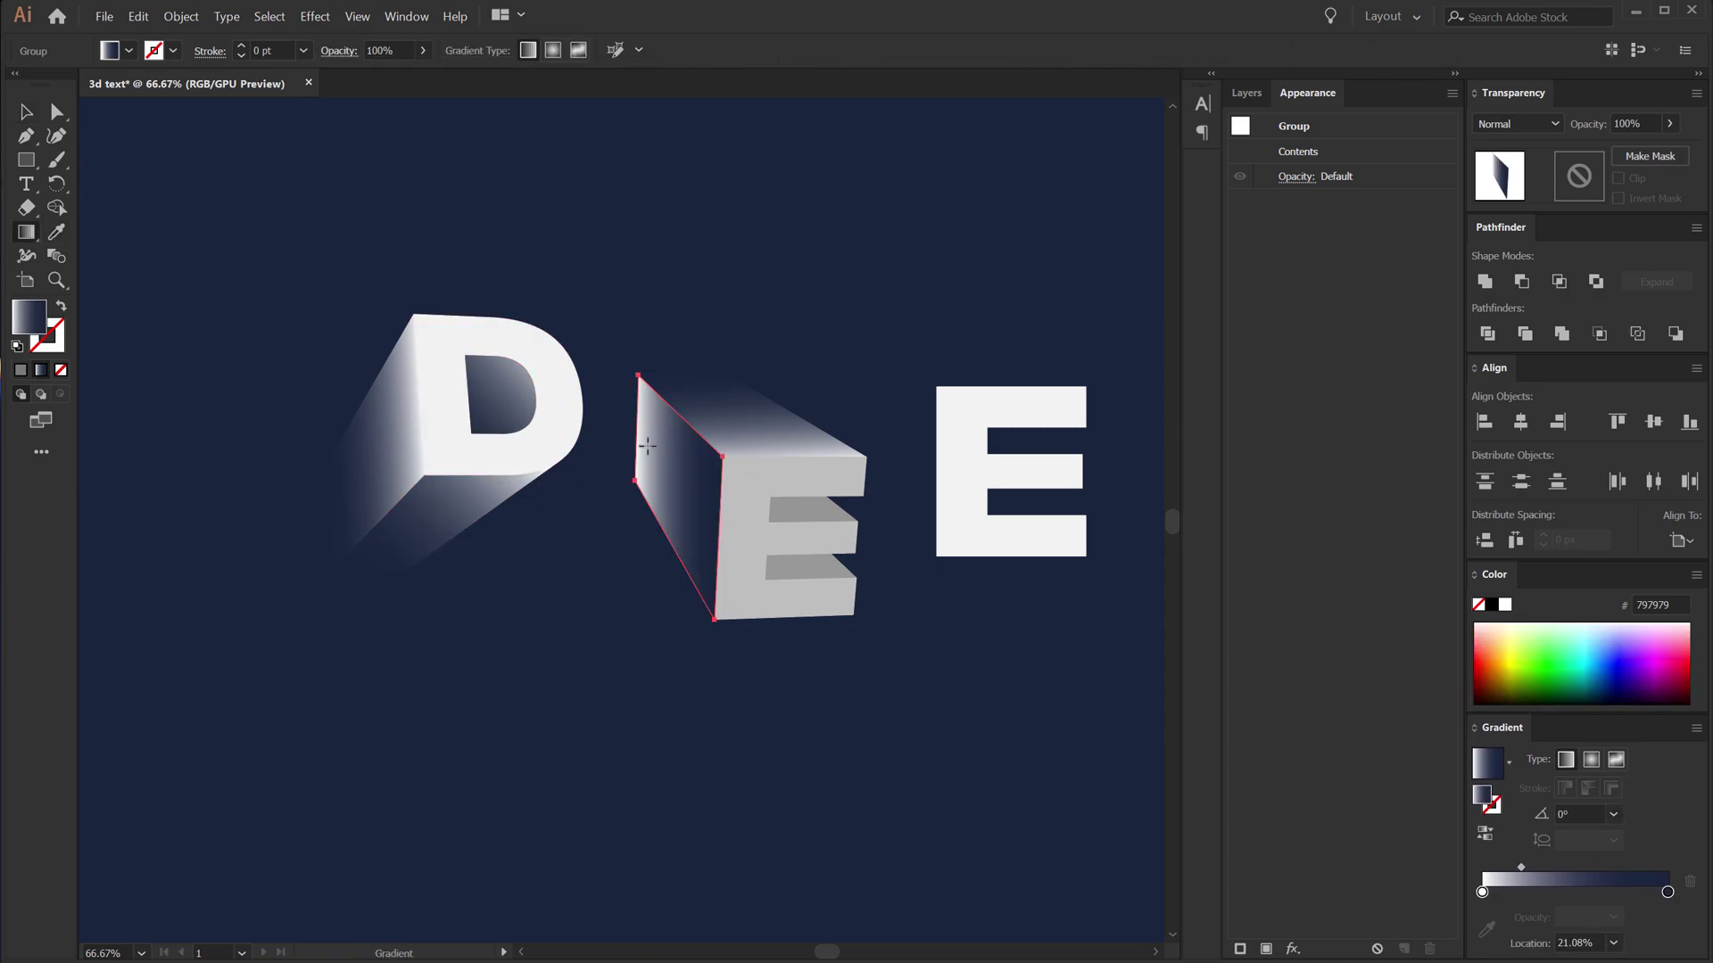
{"action": "left_click_drag", "start_coordinate": [722, 514], "coordinate": [625, 507]}
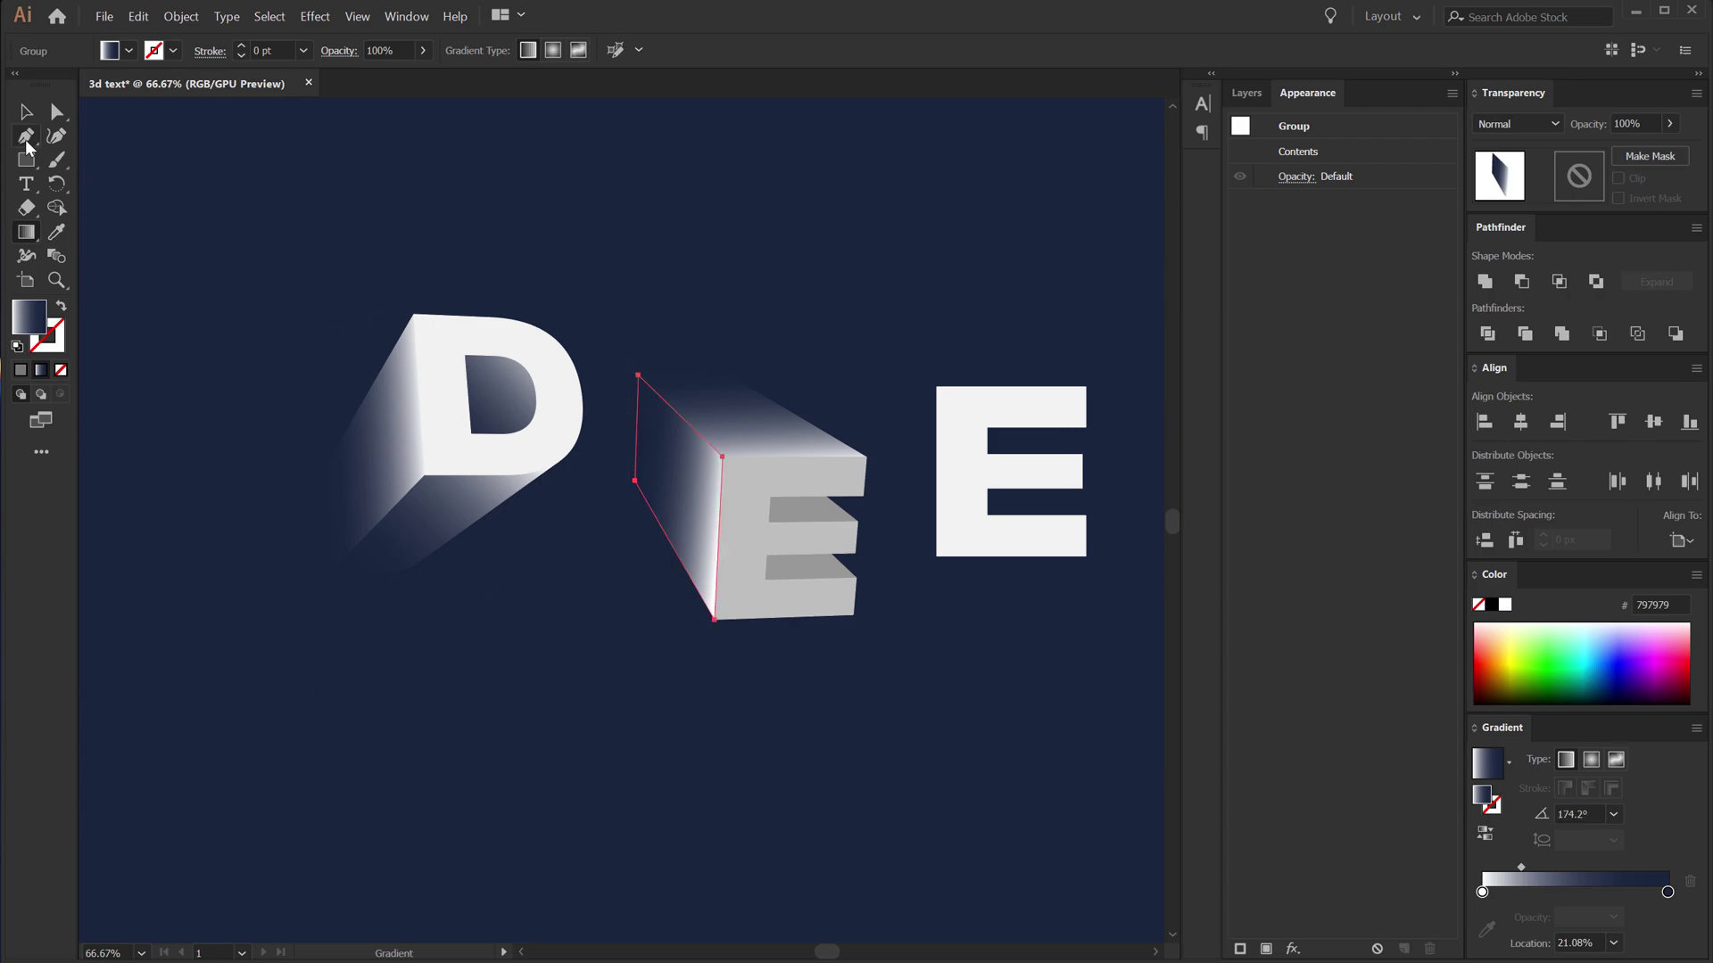
{"action": "key", "text": "v"}
{"action": "left_click", "coordinate": [645, 237]}
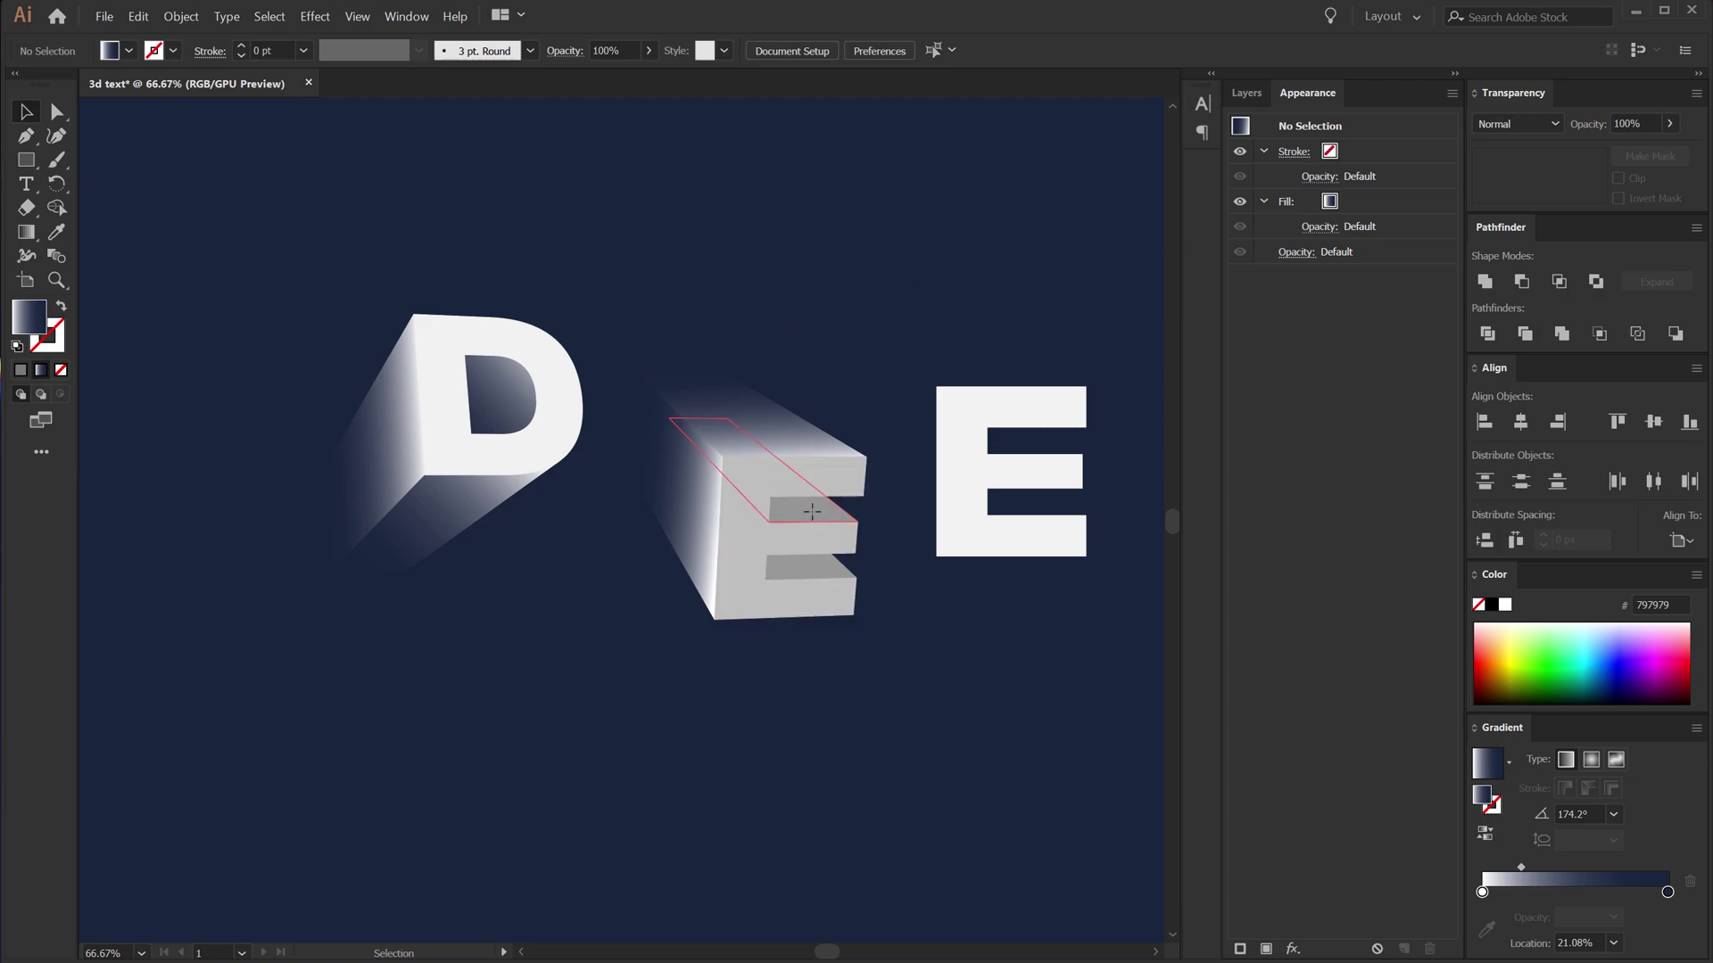
Step: Copy the top face's gradient onto both inner faces between the E's arms and angle it upward to about 86°
{"action": "left_click", "coordinate": [812, 553]}
{"action": "left_click", "coordinate": [810, 561], "text": "shift"}
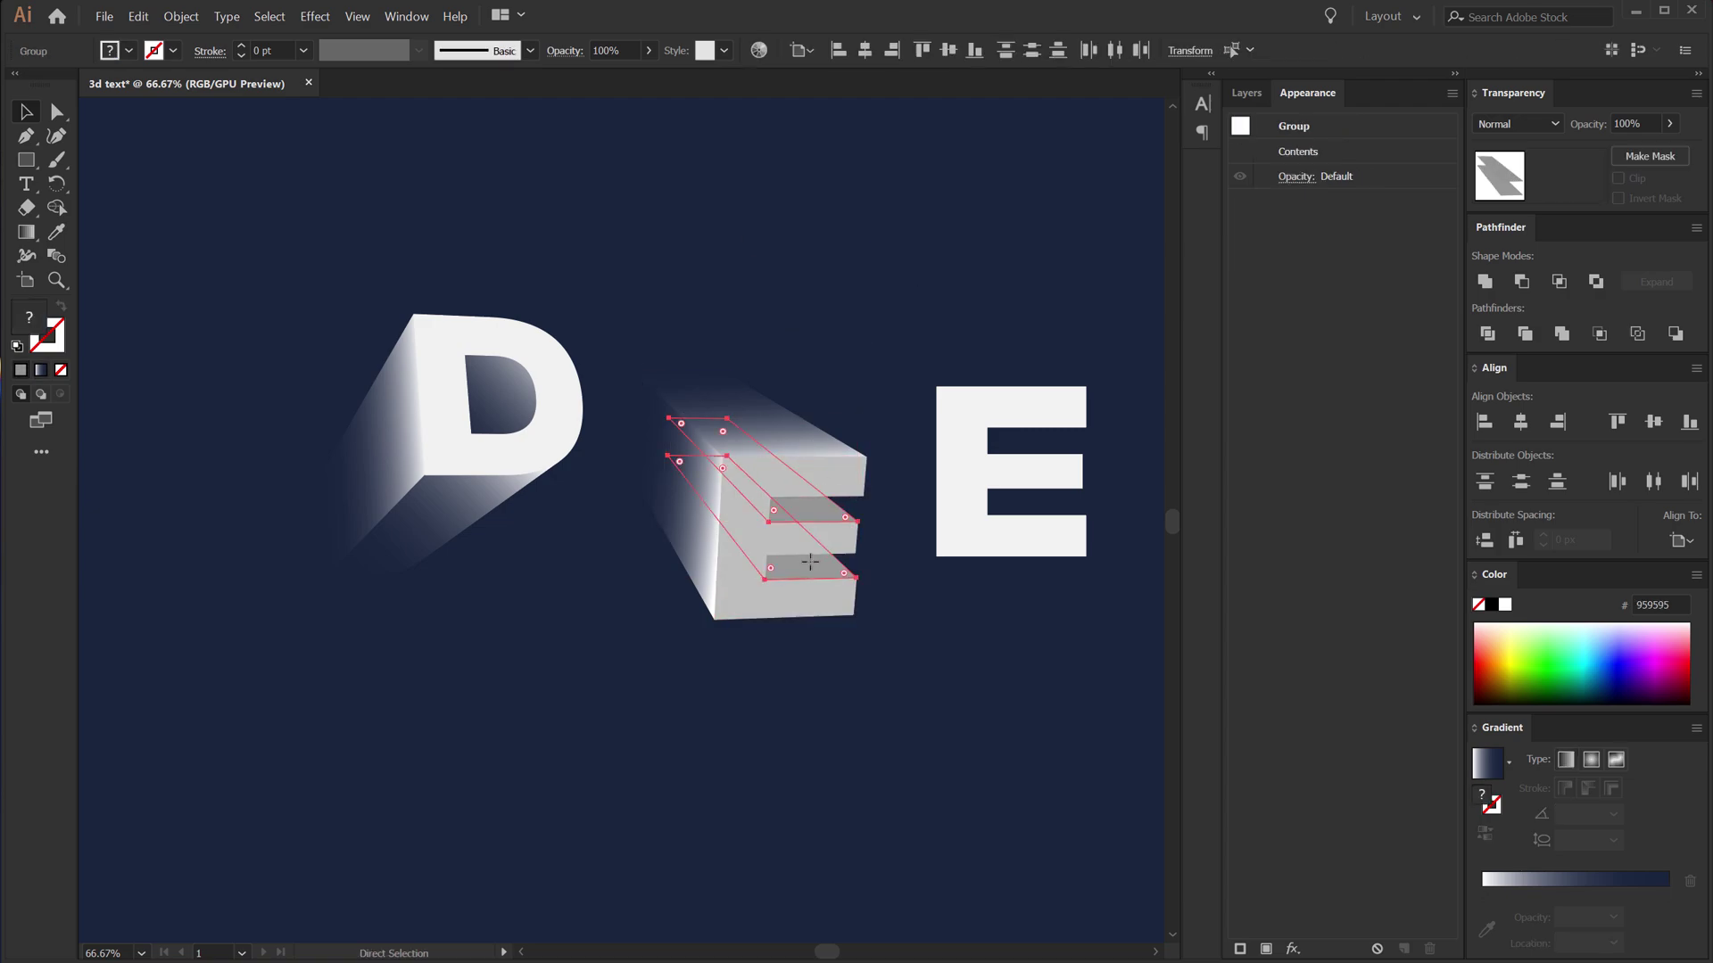
{"action": "key", "text": "i"}
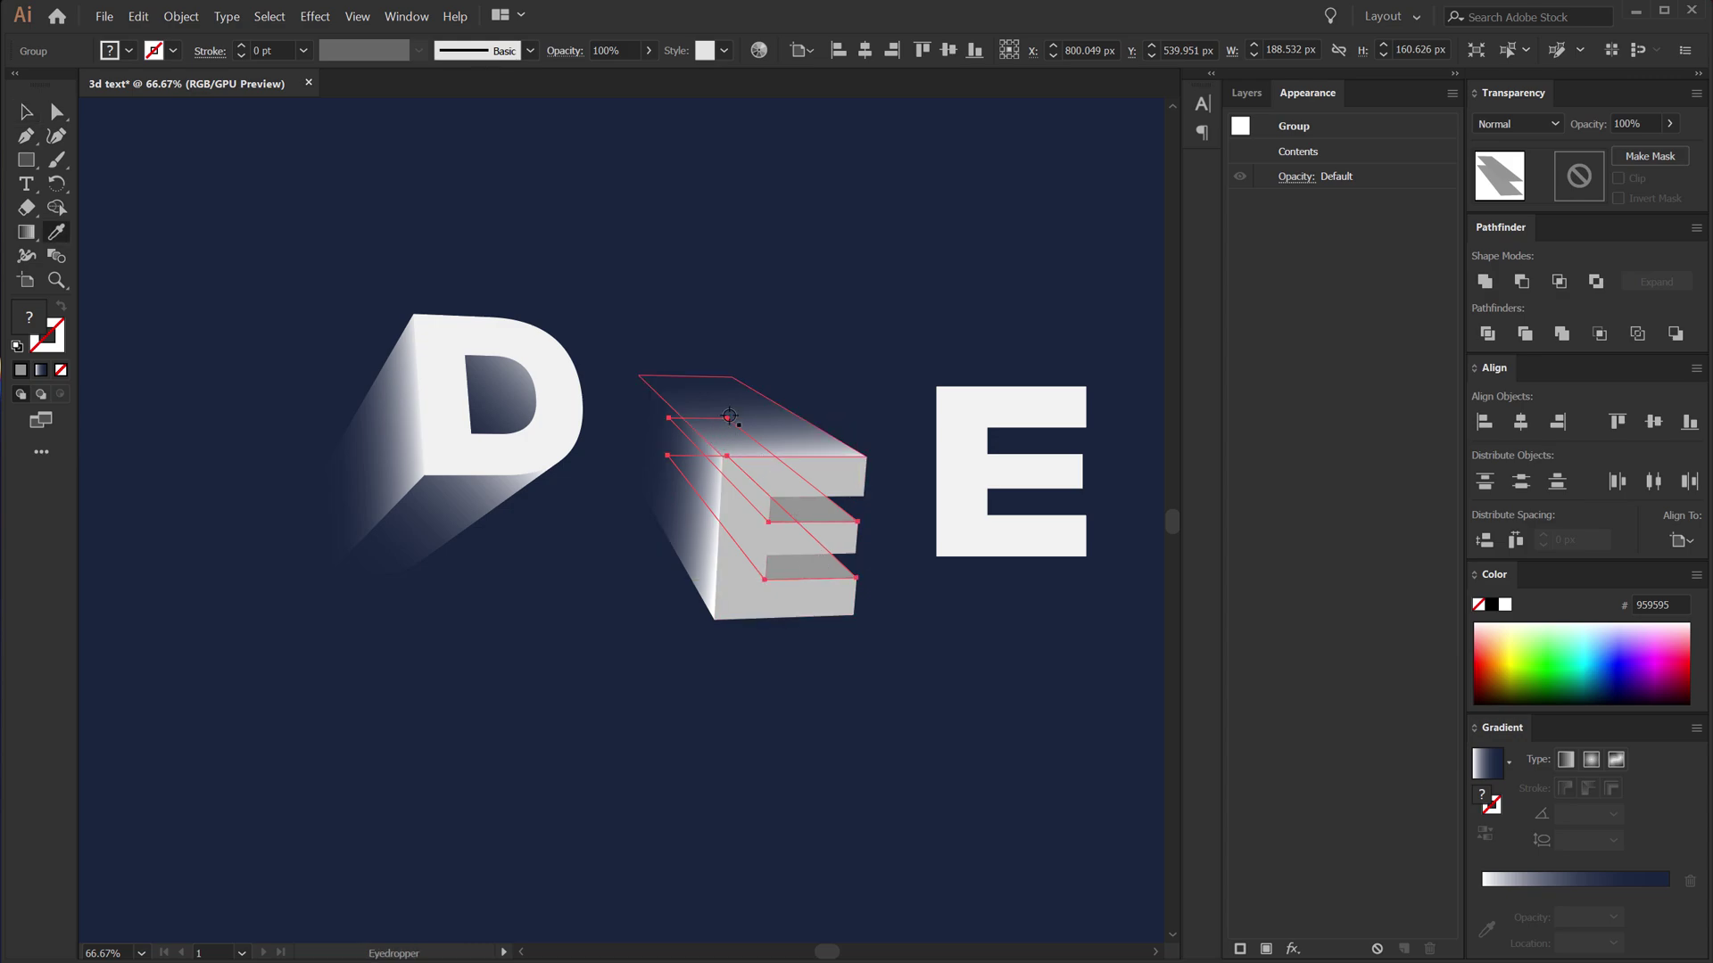
{"action": "left_click", "coordinate": [752, 399]}
{"action": "key", "text": "g"}
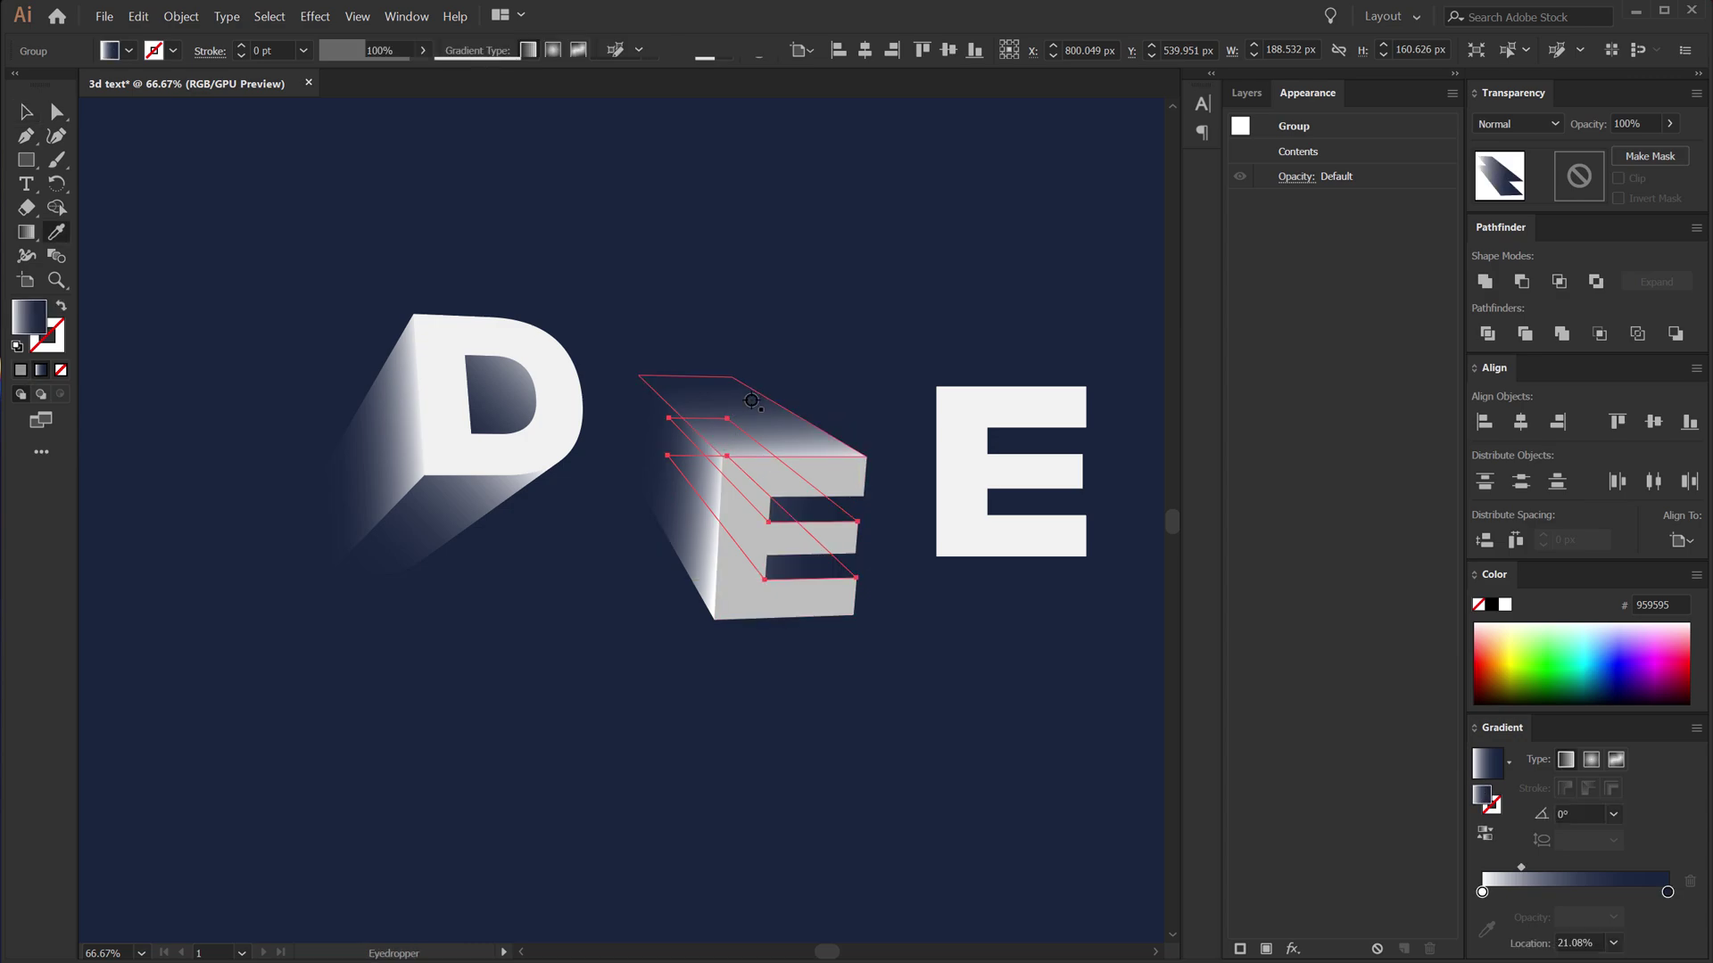
{"action": "mouse_move", "coordinate": [813, 546]}
{"action": "left_mouse_down"}
{"action": "mouse_move", "coordinate": [724, 431]}
{"action": "mouse_move", "coordinate": [819, 470]}
{"action": "left_mouse_up"}
{"action": "key", "text": "v"}
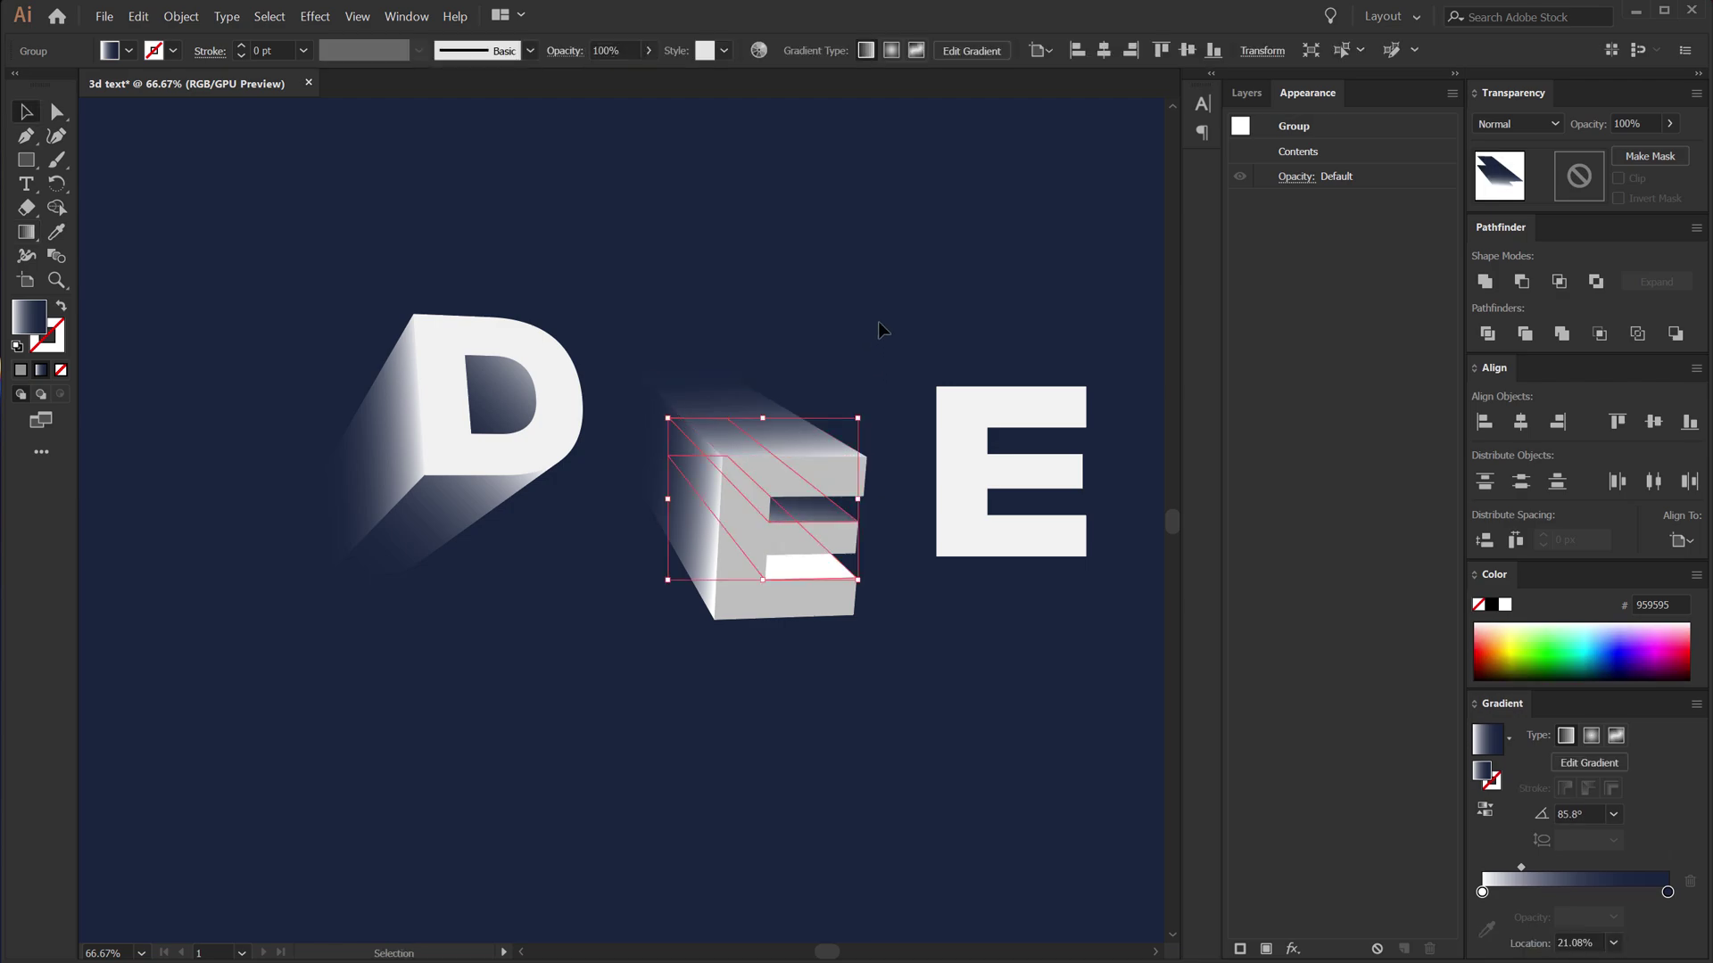
Step: Separate the lower inner face from its group, resample the upper inner face's gradient and redirect it to about 93° from the face's front edge
{"action": "left_click", "coordinate": [878, 321]}
{"action": "left_click", "coordinate": [803, 574]}
{"action": "right_click", "coordinate": [800, 569]}
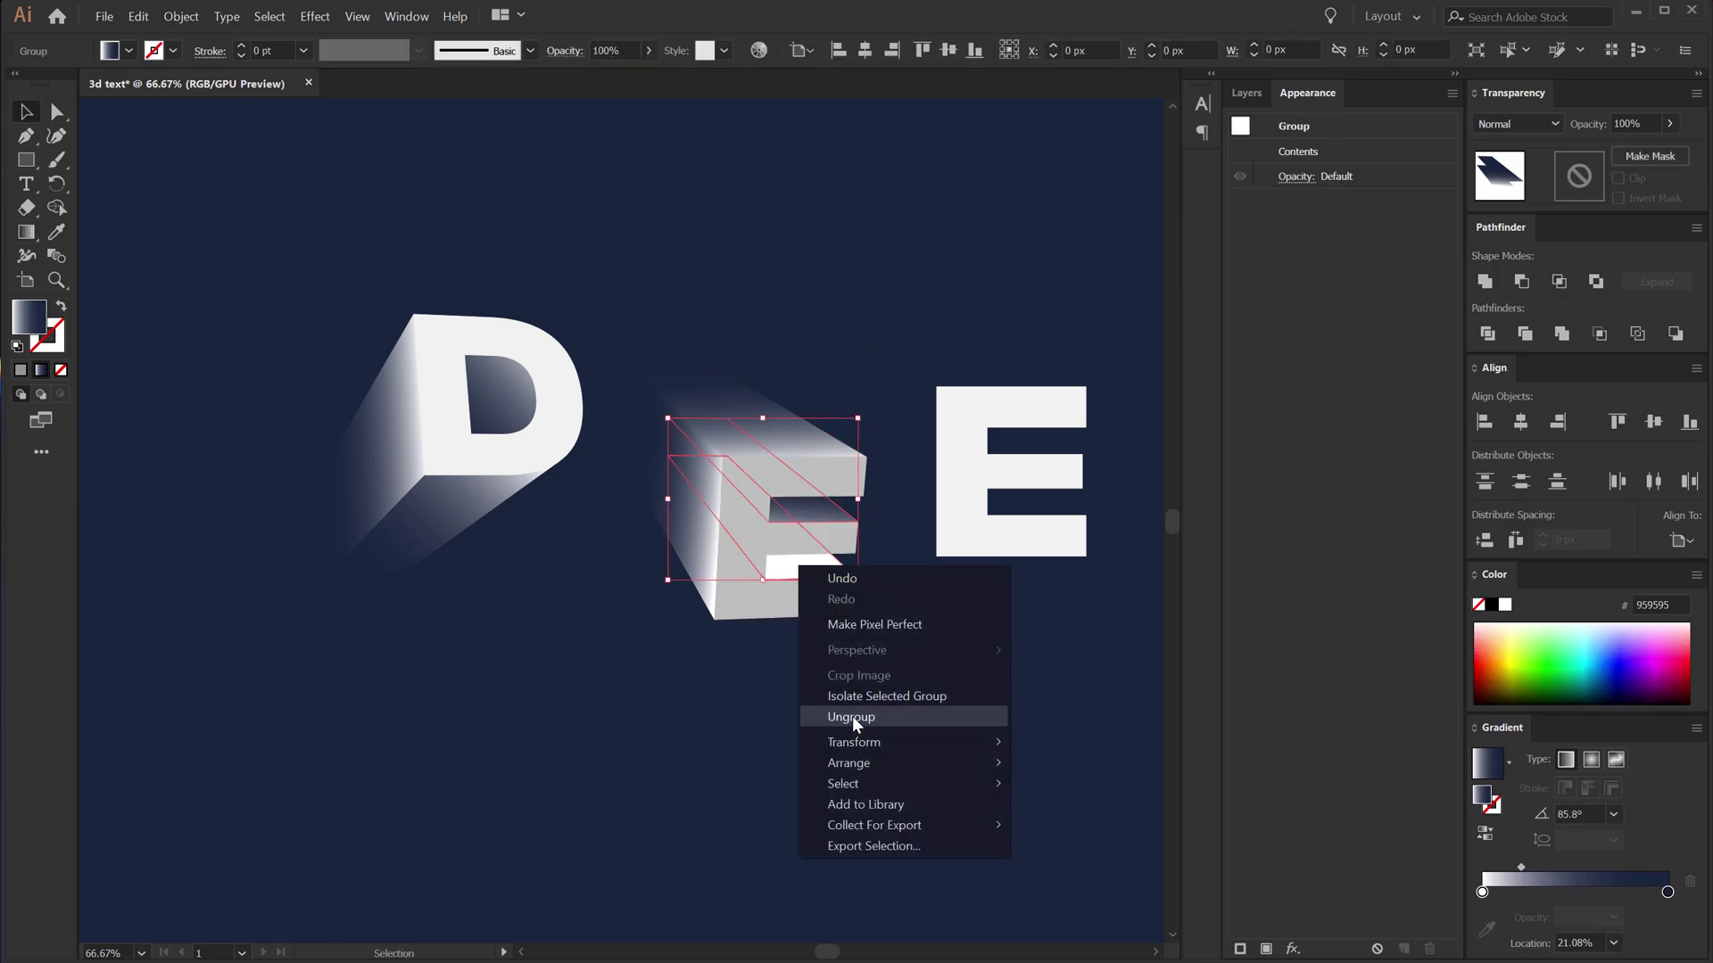
{"action": "left_click", "coordinate": [852, 717]}
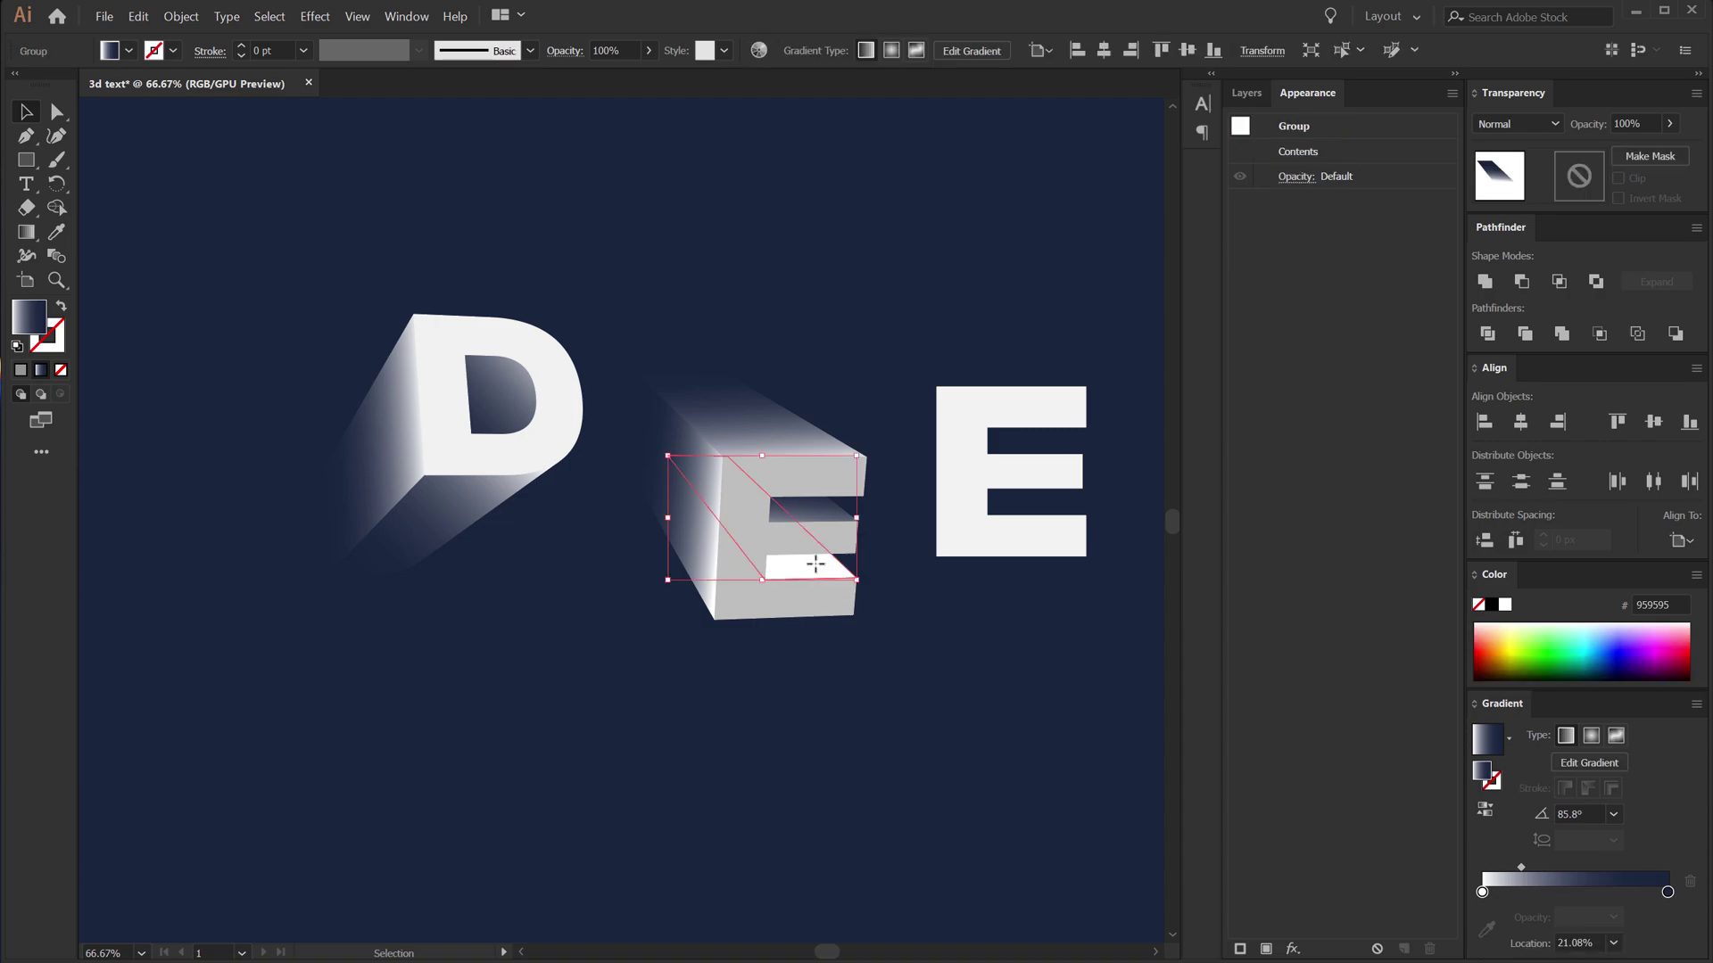
{"action": "key", "text": "i"}
{"action": "left_click", "coordinate": [826, 505]}
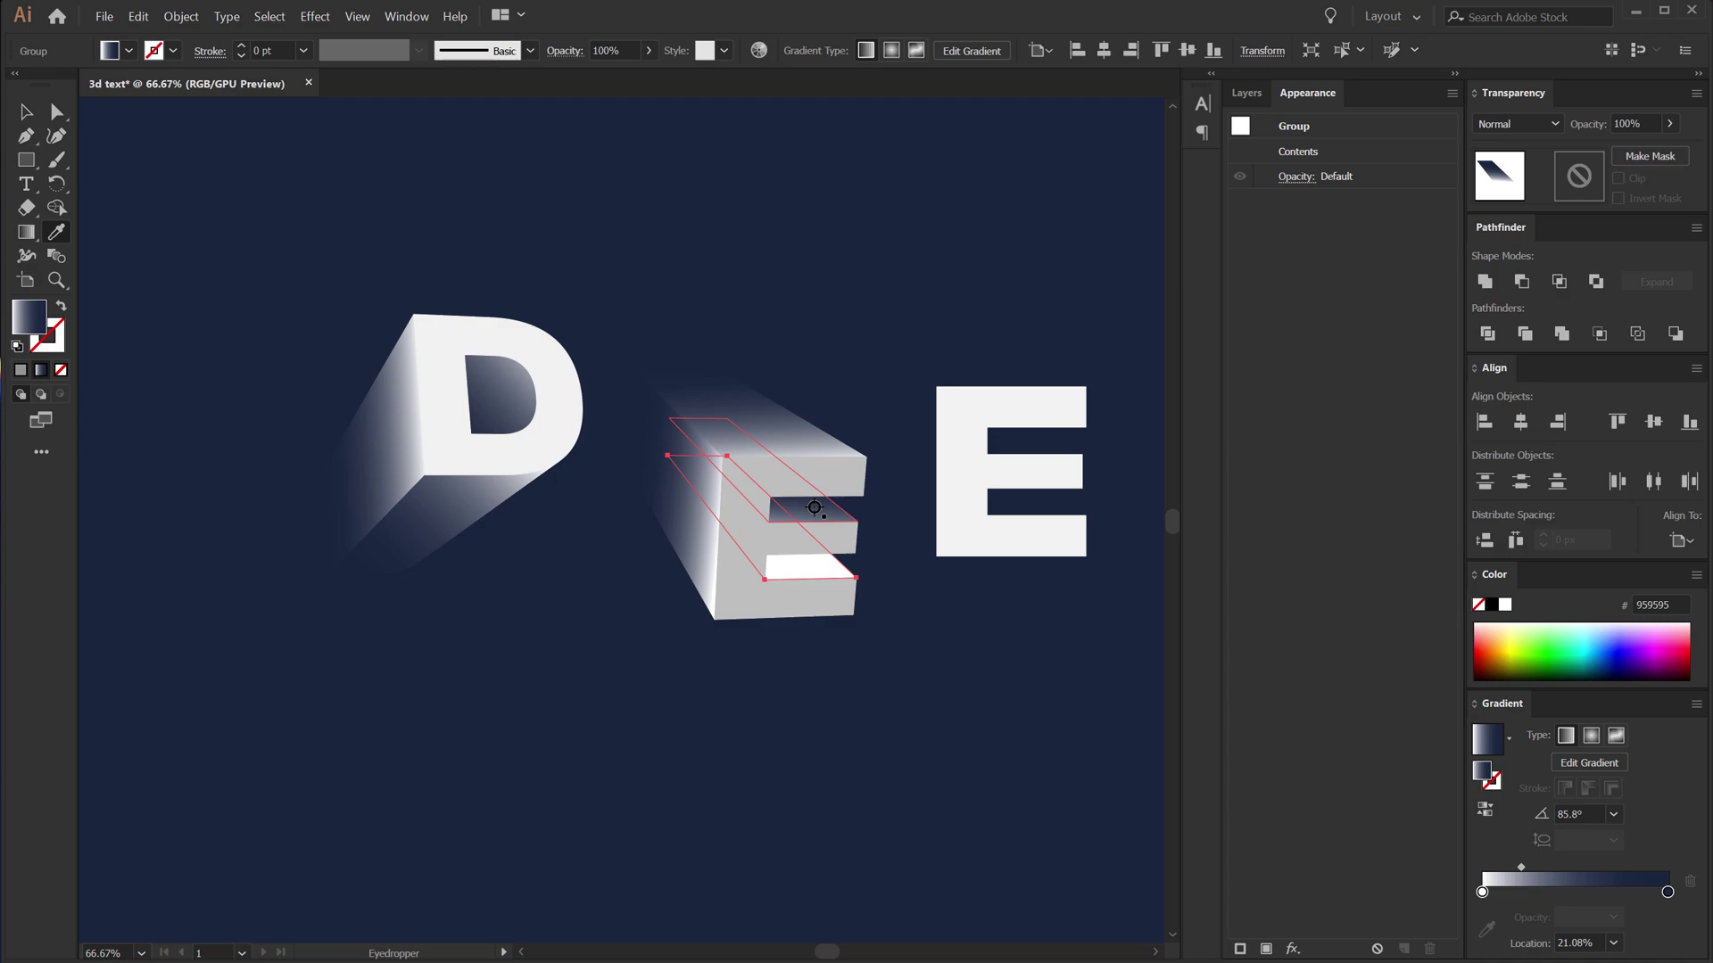
{"action": "key", "text": "g"}
{"action": "left_click_drag", "start_coordinate": [812, 586], "coordinate": [814, 495]}
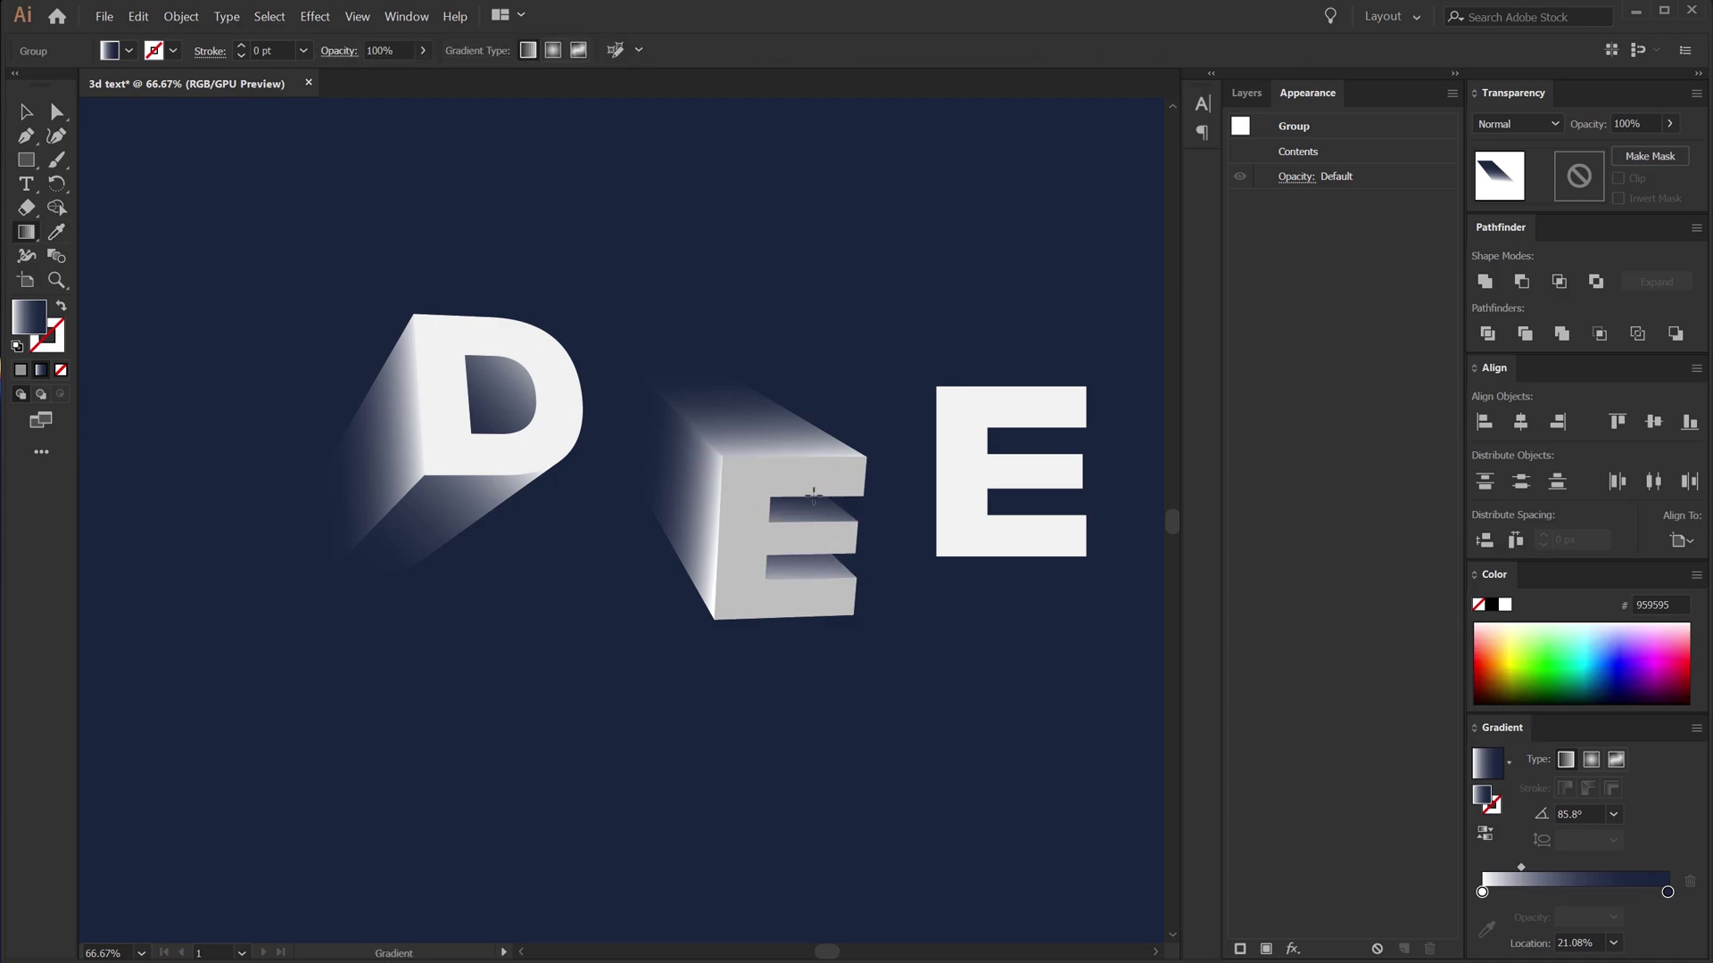
{"action": "key", "text": "v"}
{"action": "left_click", "coordinate": [664, 246]}
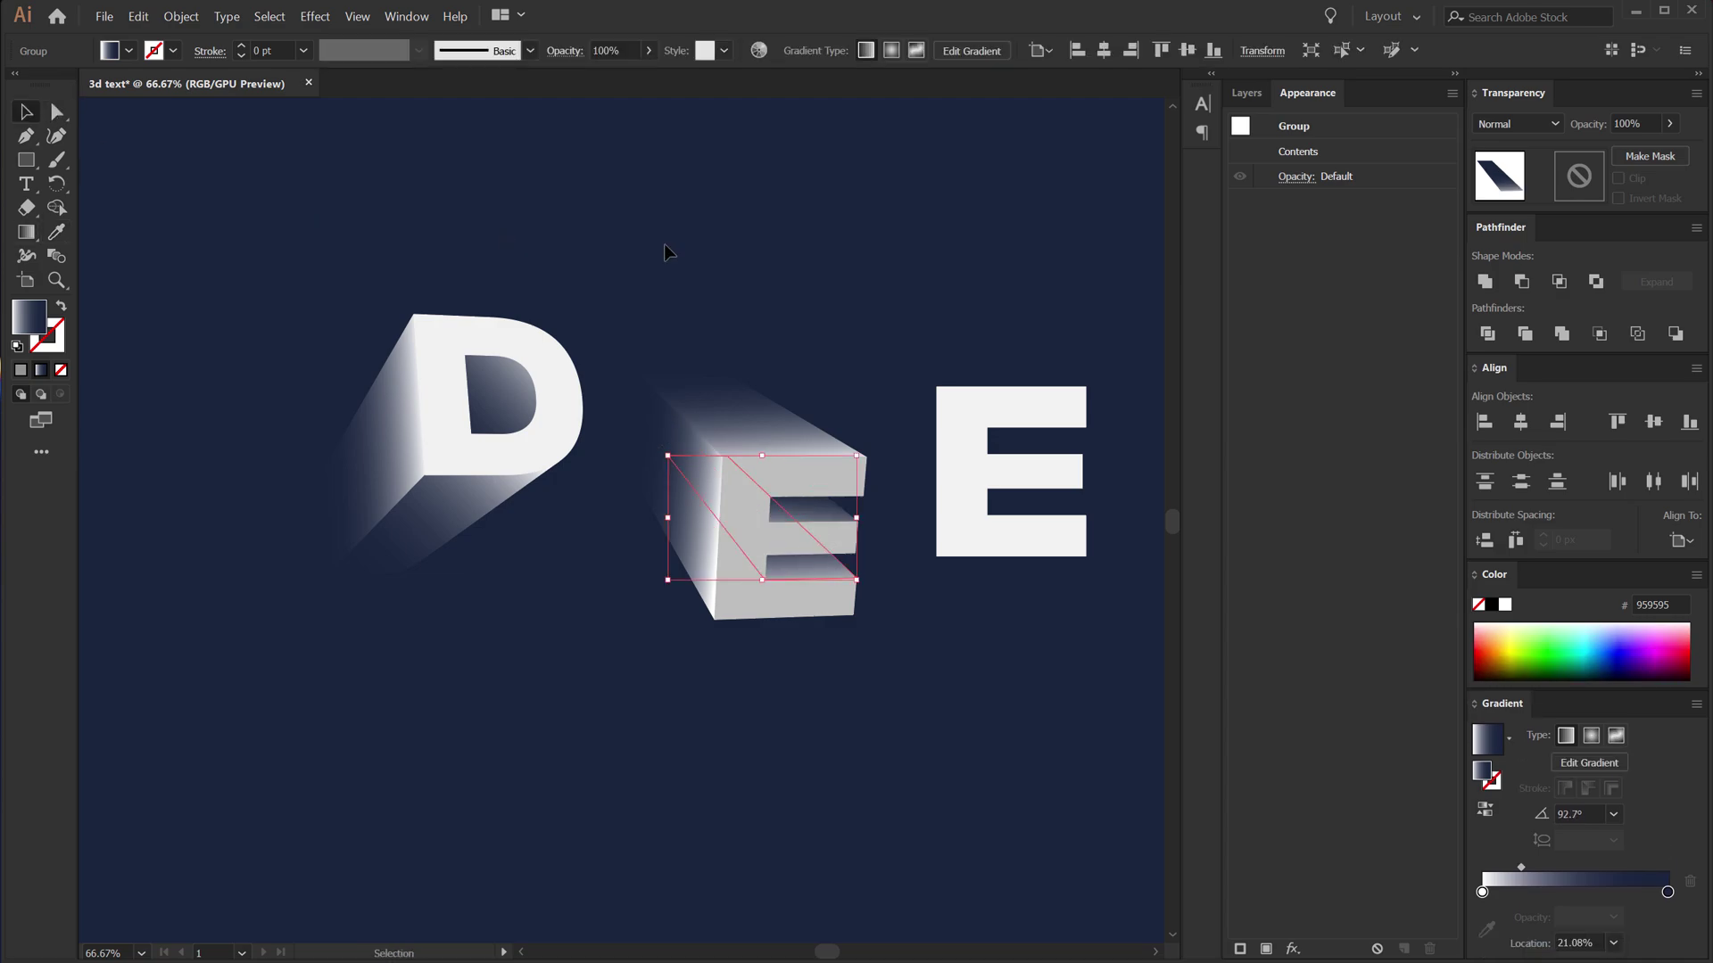
Step: Group all faces of the extruded E, and group all faces of the D separately
{"action": "left_click", "coordinate": [784, 392]}
{"action": "left_click_drag", "start_coordinate": [747, 365], "coordinate": [843, 649]}
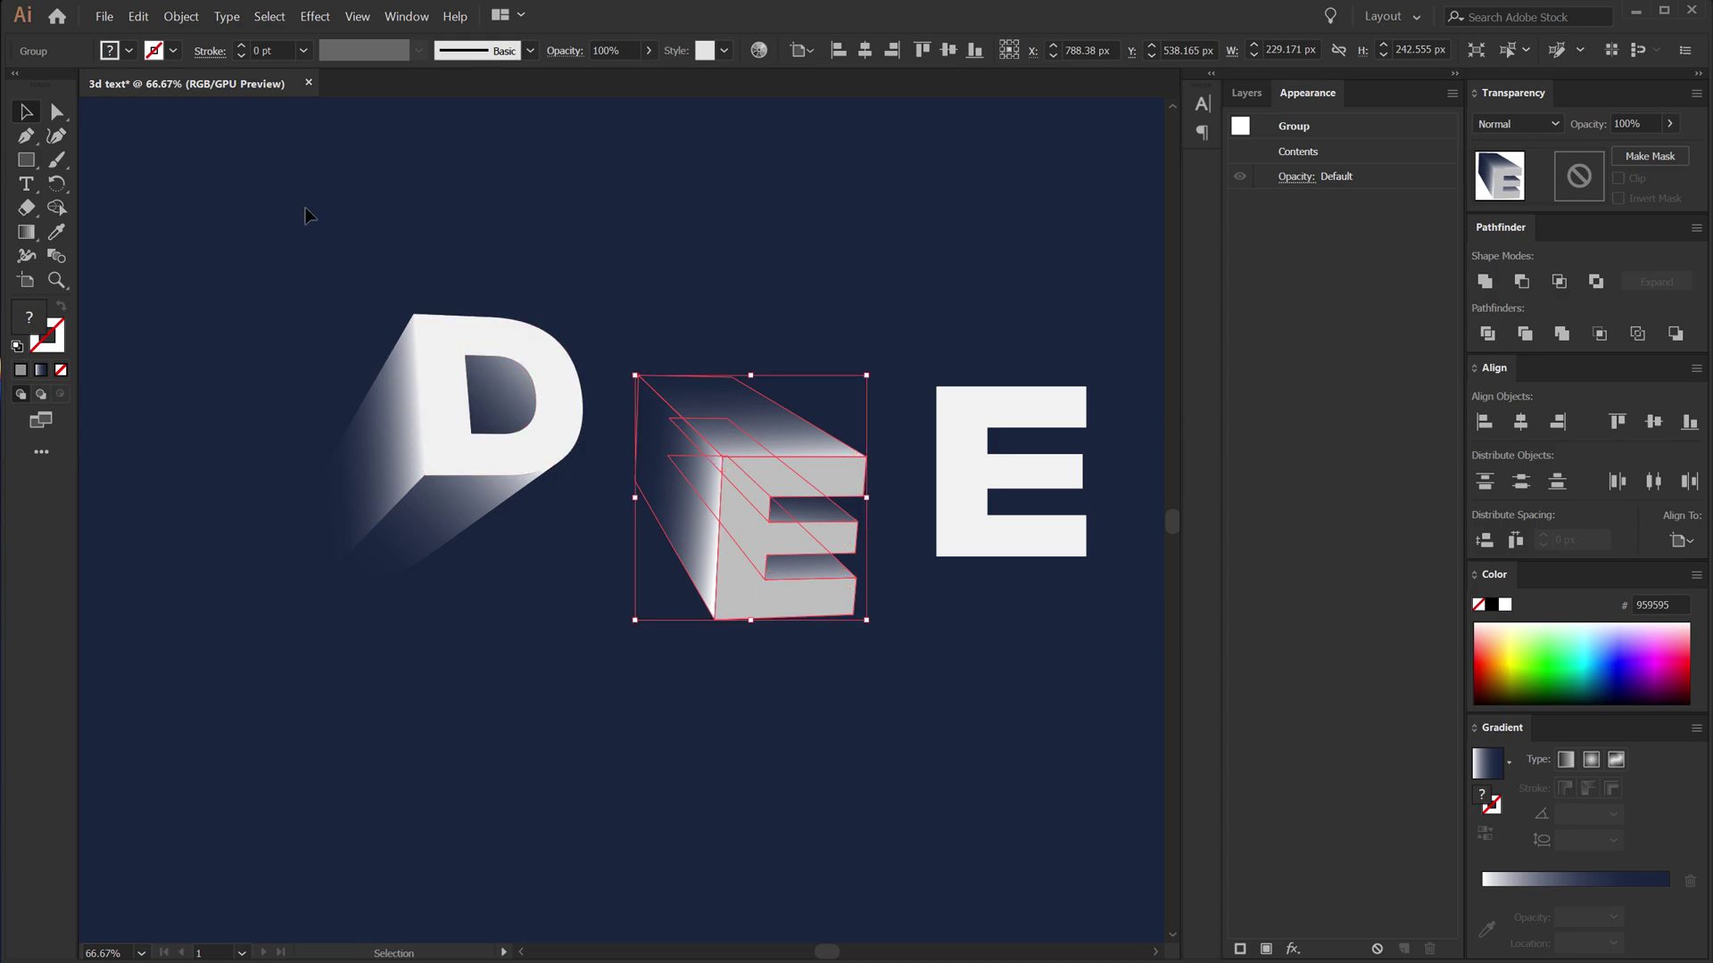
{"action": "left_click_drag", "start_coordinate": [309, 206], "coordinate": [544, 607]}
{"action": "key", "text": "a"}
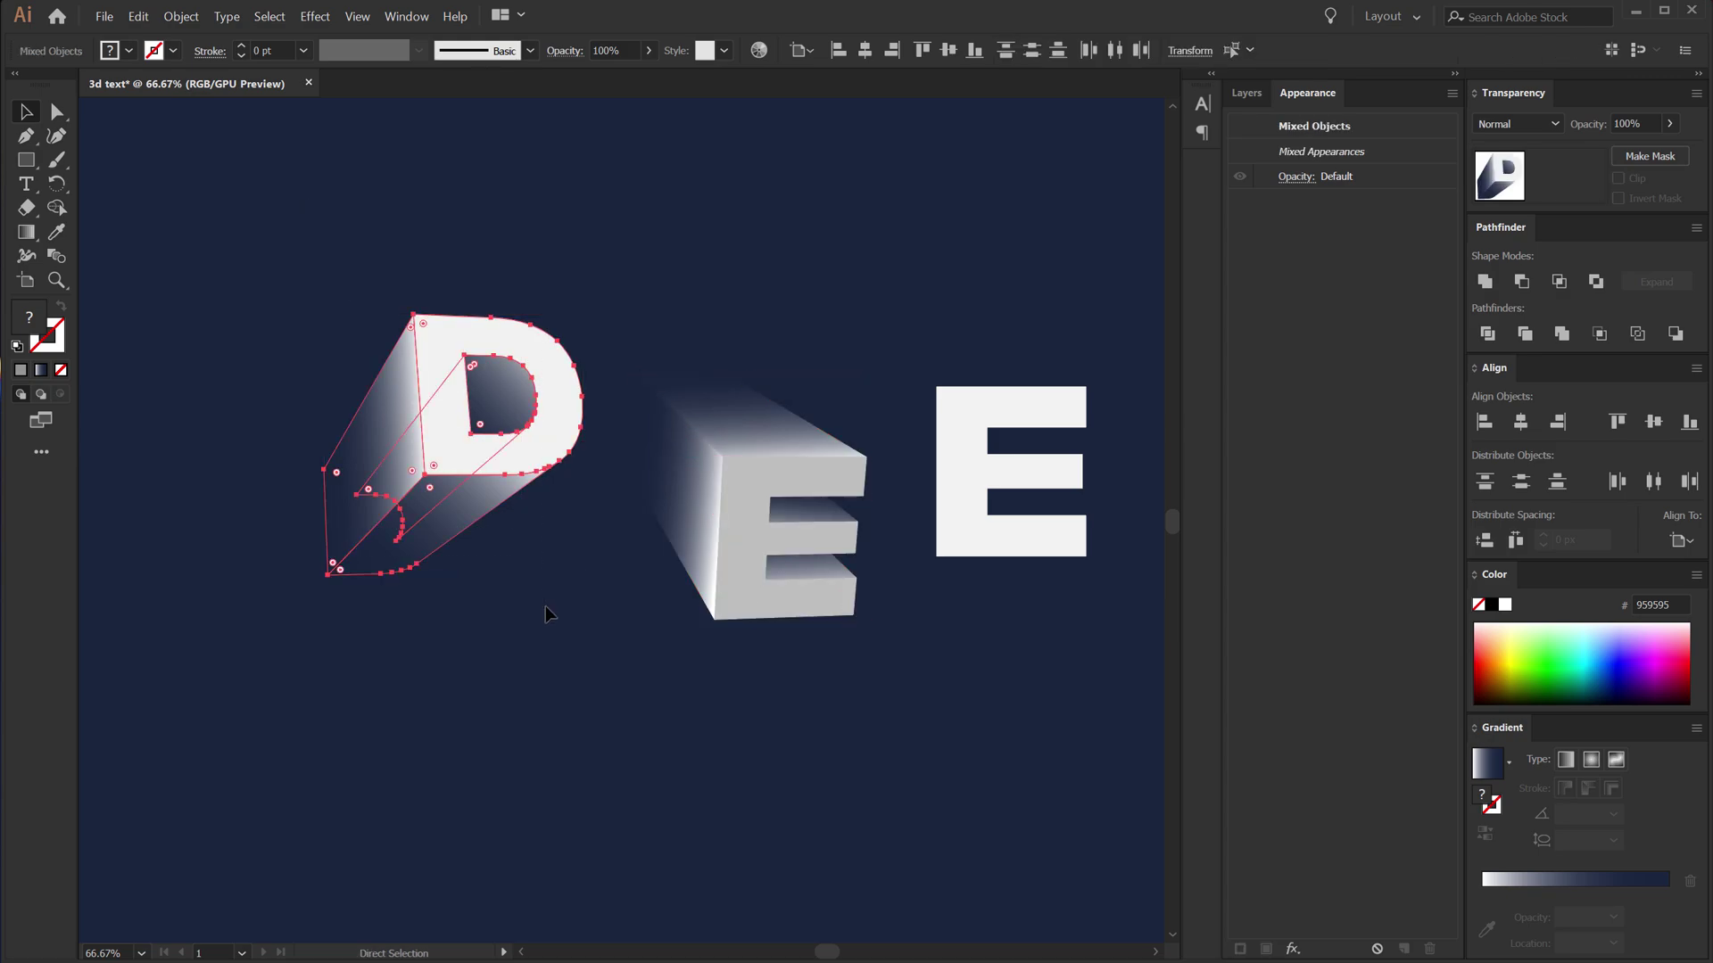
{"action": "key", "text": "v"}
Step: Move the E group against the D at about X 682 px, Y 502 px and reorder it beneath the D group in the Text layer
{"action": "left_click_drag", "start_coordinate": [695, 493], "coordinate": [600, 461]}
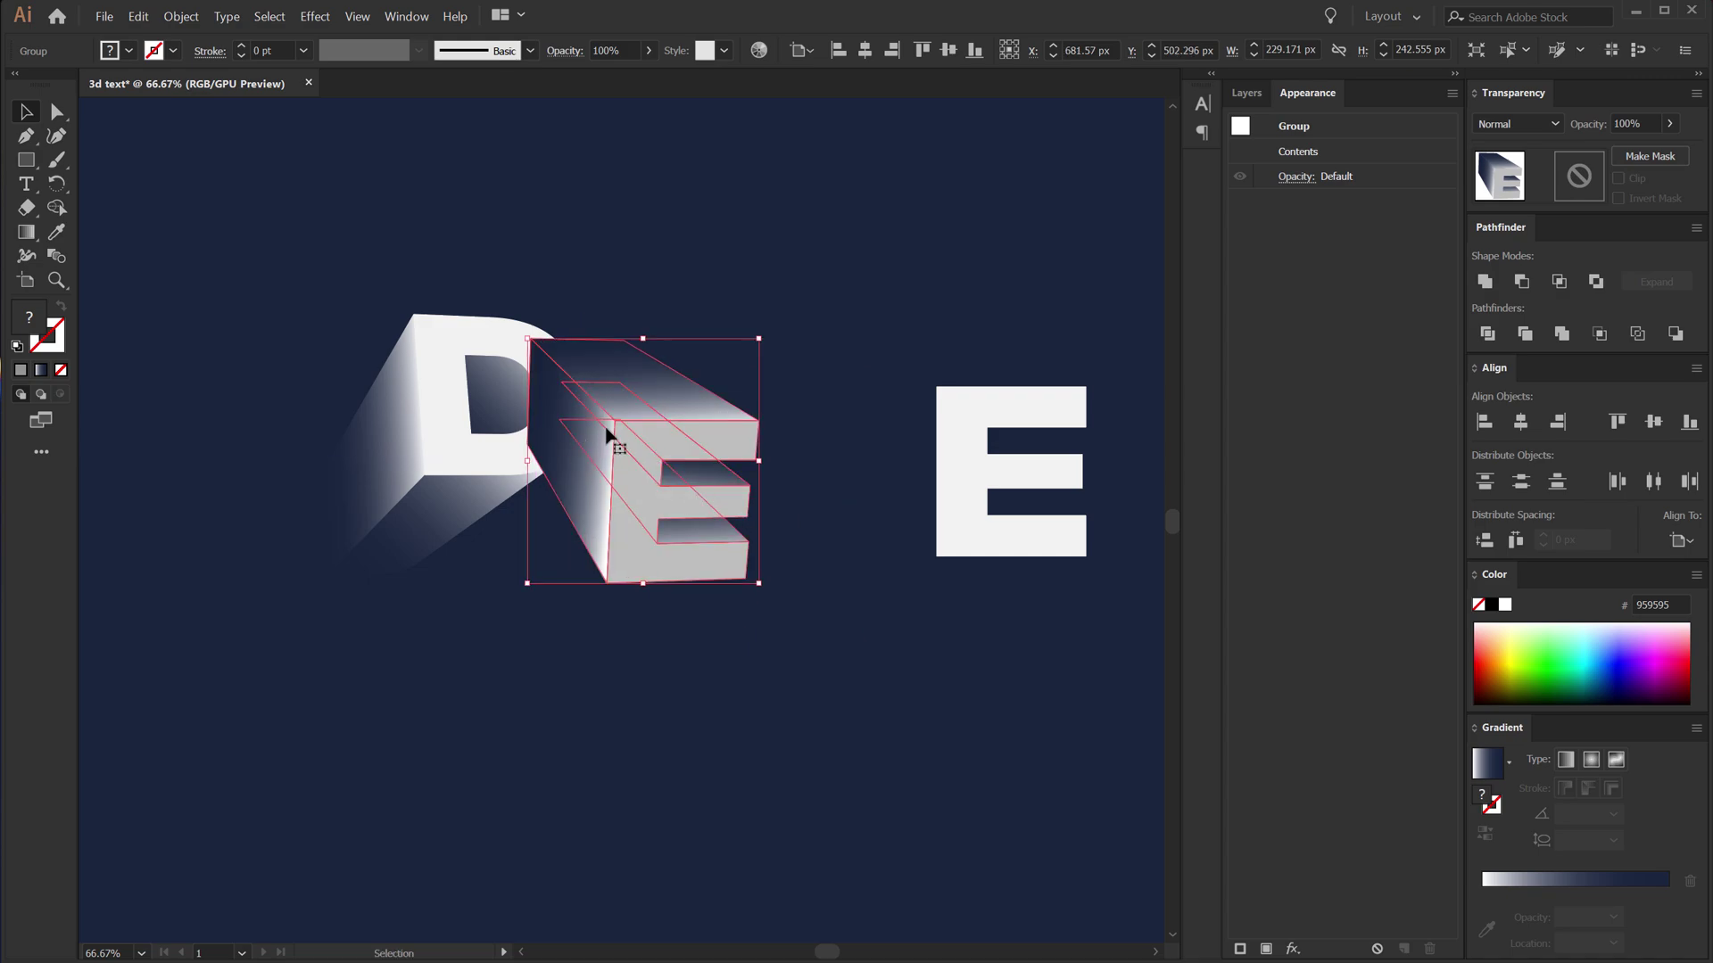
{"action": "key", "text": "F7"}
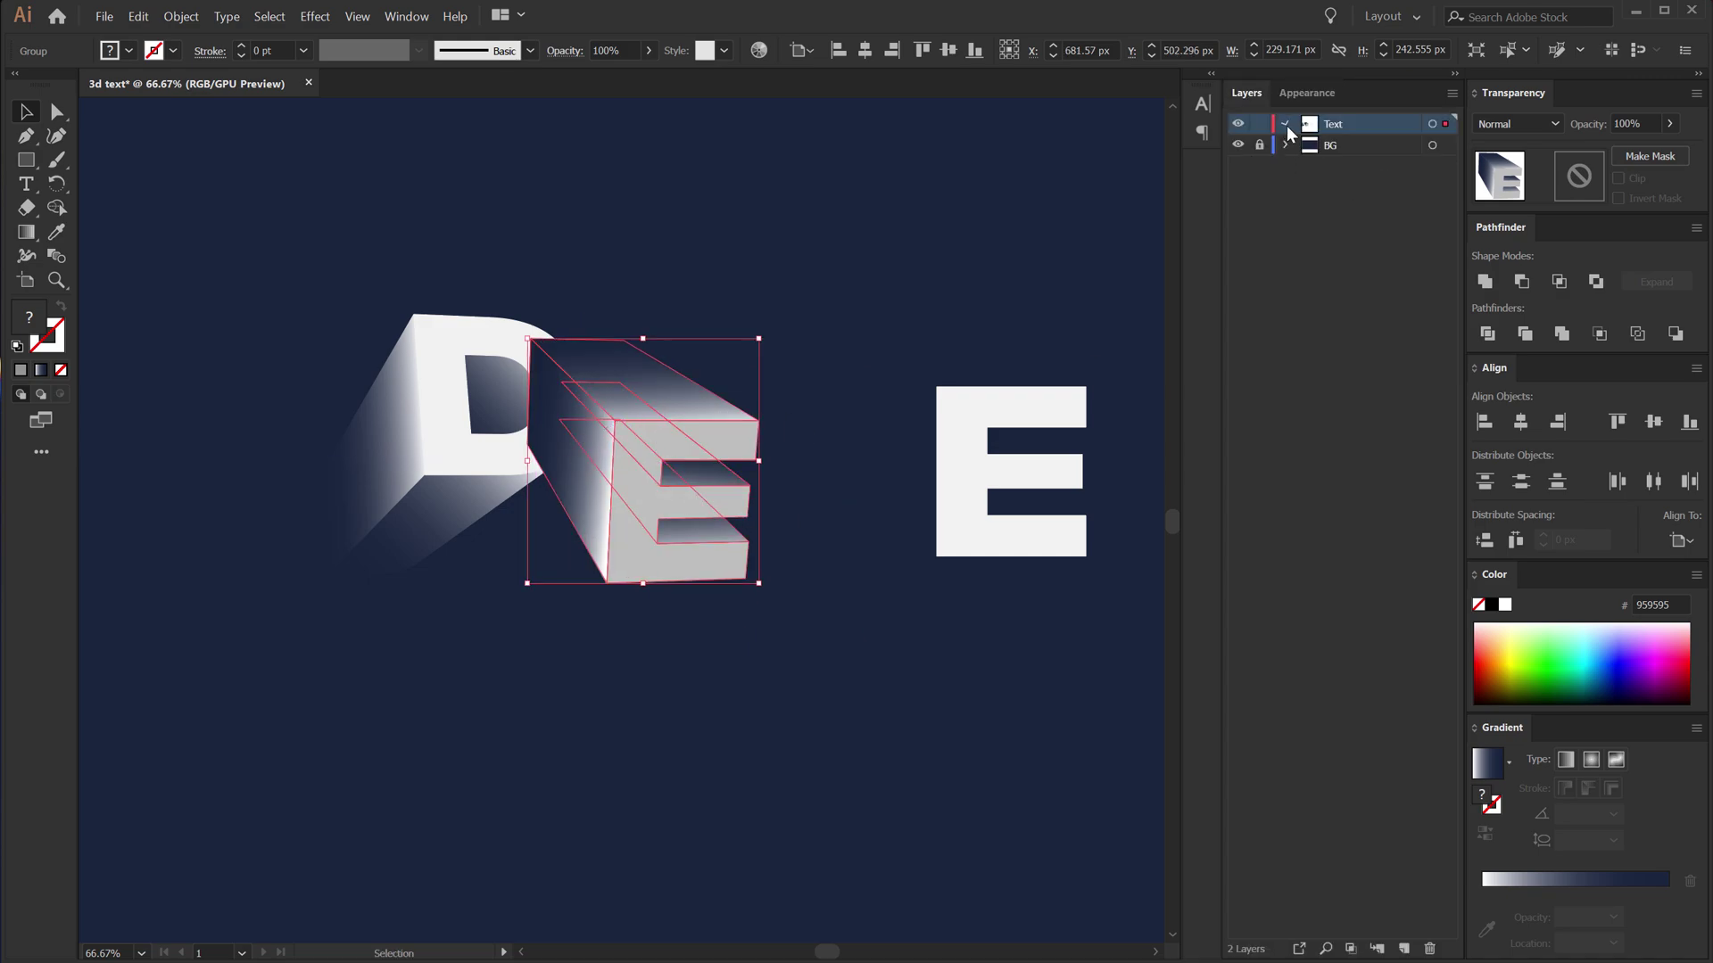
{"action": "left_click", "coordinate": [1286, 125]}
{"action": "left_click_drag", "start_coordinate": [1365, 191], "coordinate": [1366, 217]}
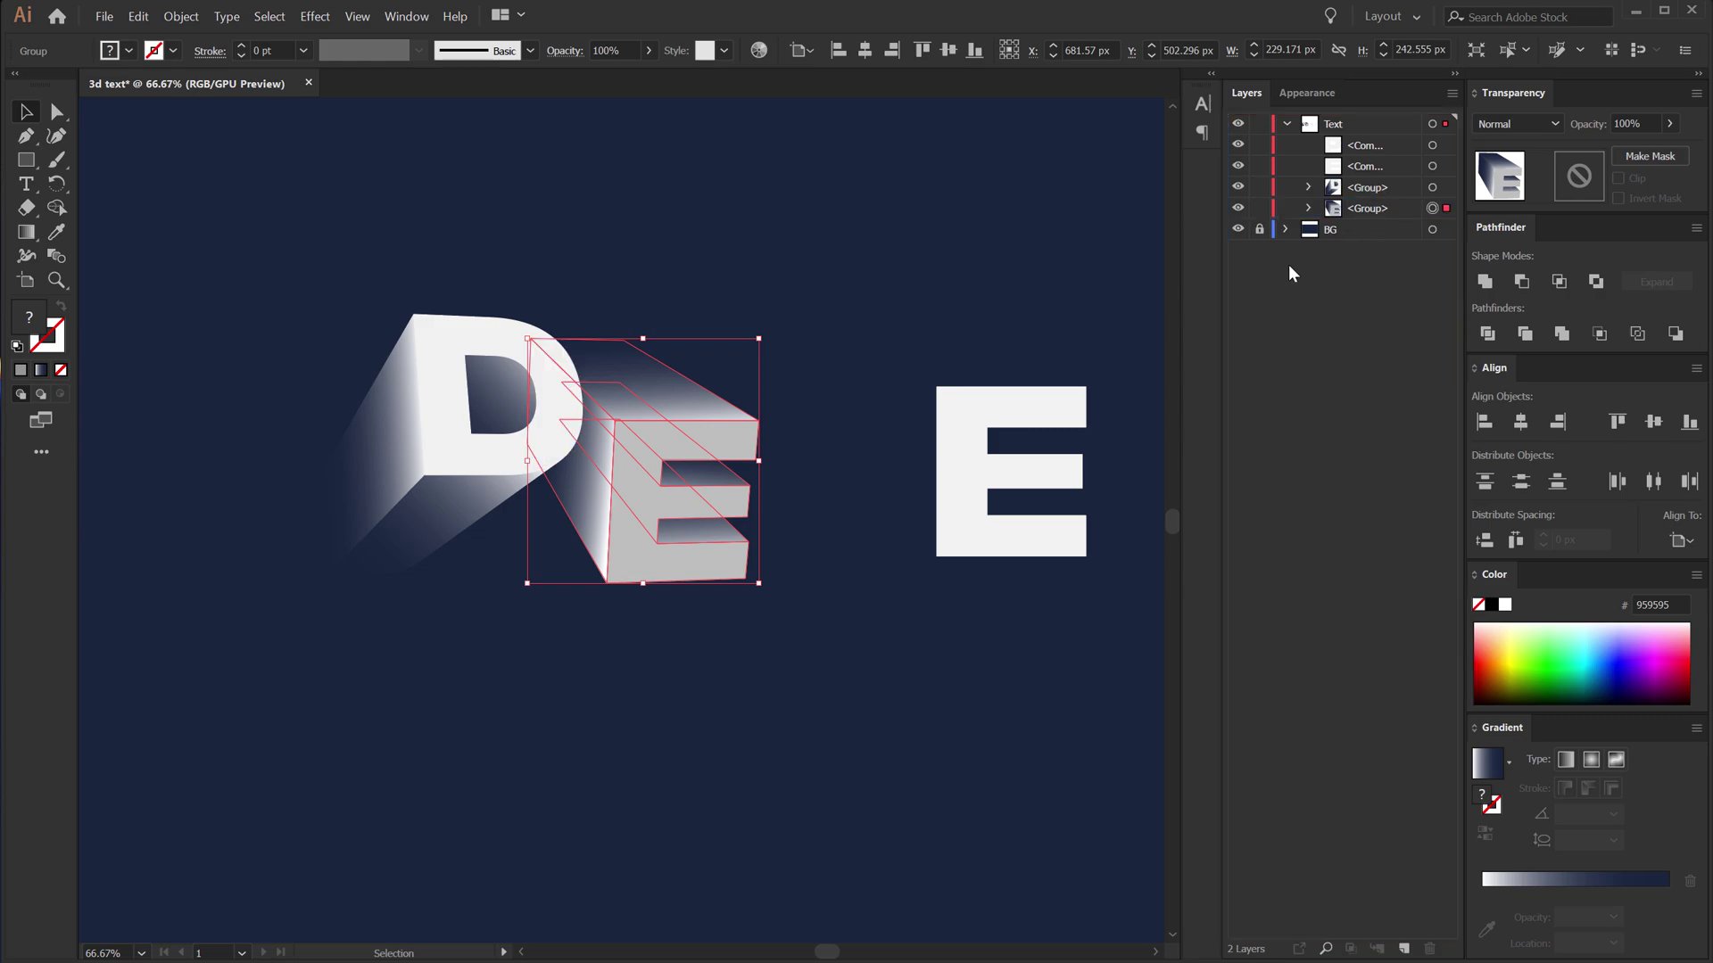
{"action": "left_click", "coordinate": [776, 273]}
{"action": "left_click", "coordinate": [650, 497]}
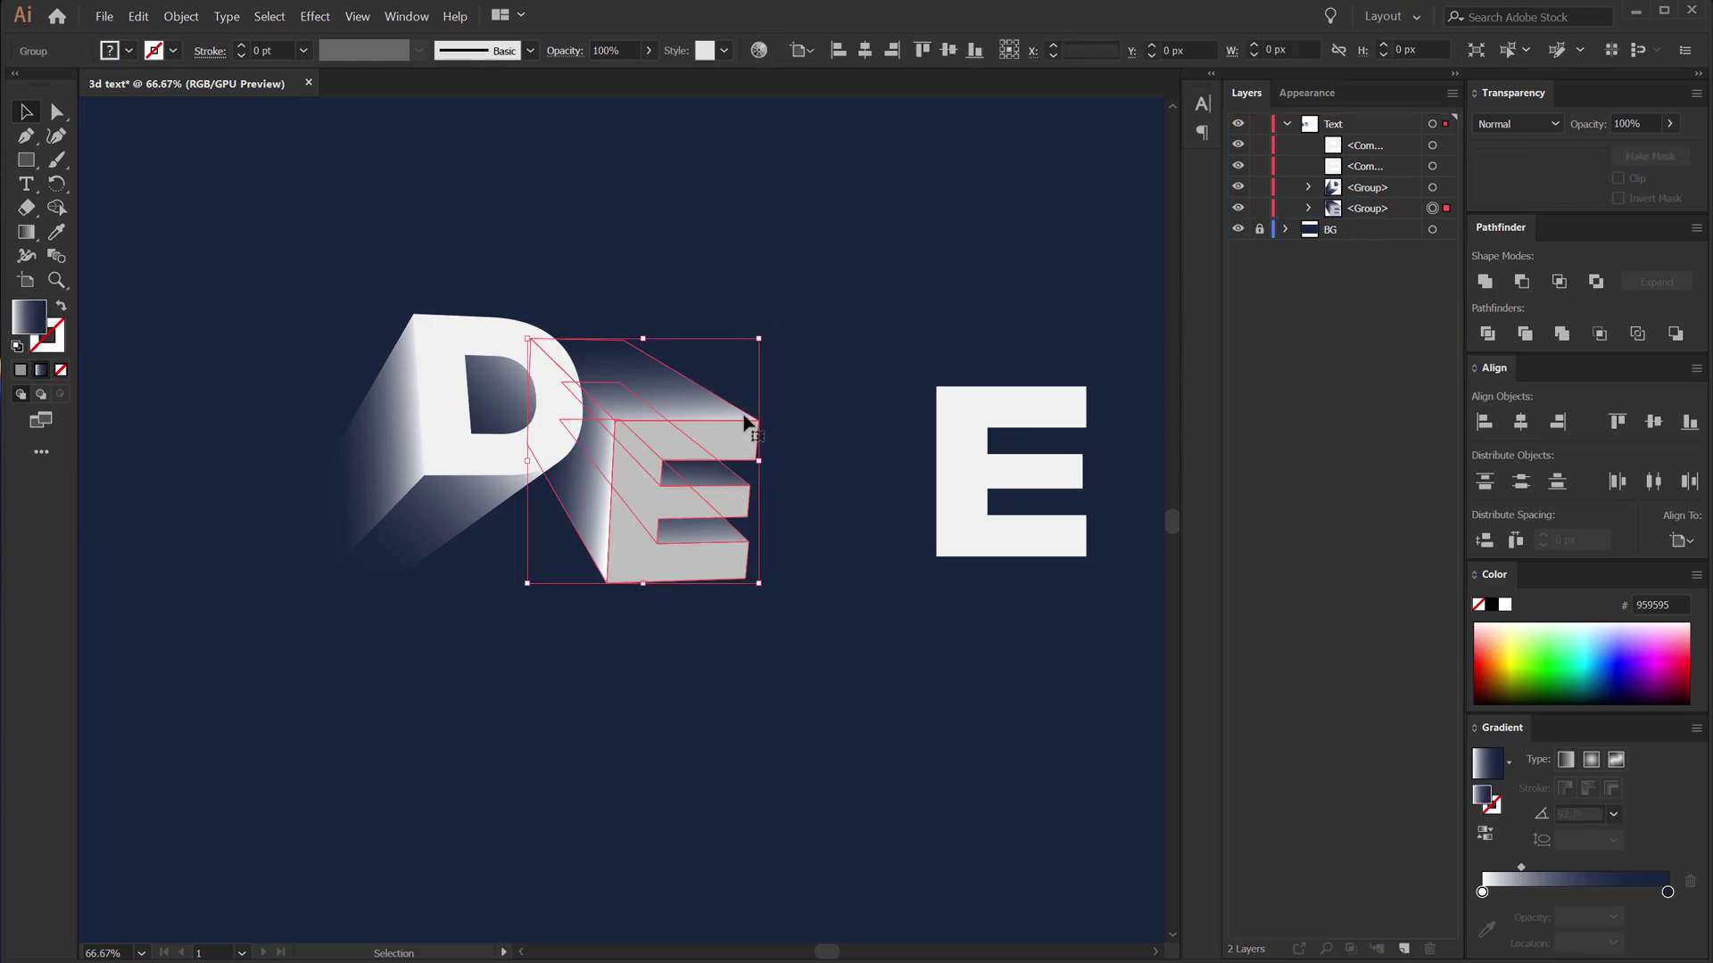
{"action": "left_click", "coordinate": [910, 309]}
Step: Isolate the extruded first E group and recolor its front face to pure white, FFFFFF
{"action": "scroll", "coordinate": [842, 352], "scroll_direction": "down", "scroll_amount": 1, "text": "alt"}
{"action": "scroll", "coordinate": [810, 360], "scroll_direction": "up", "scroll_amount": 1, "text": "alt"}
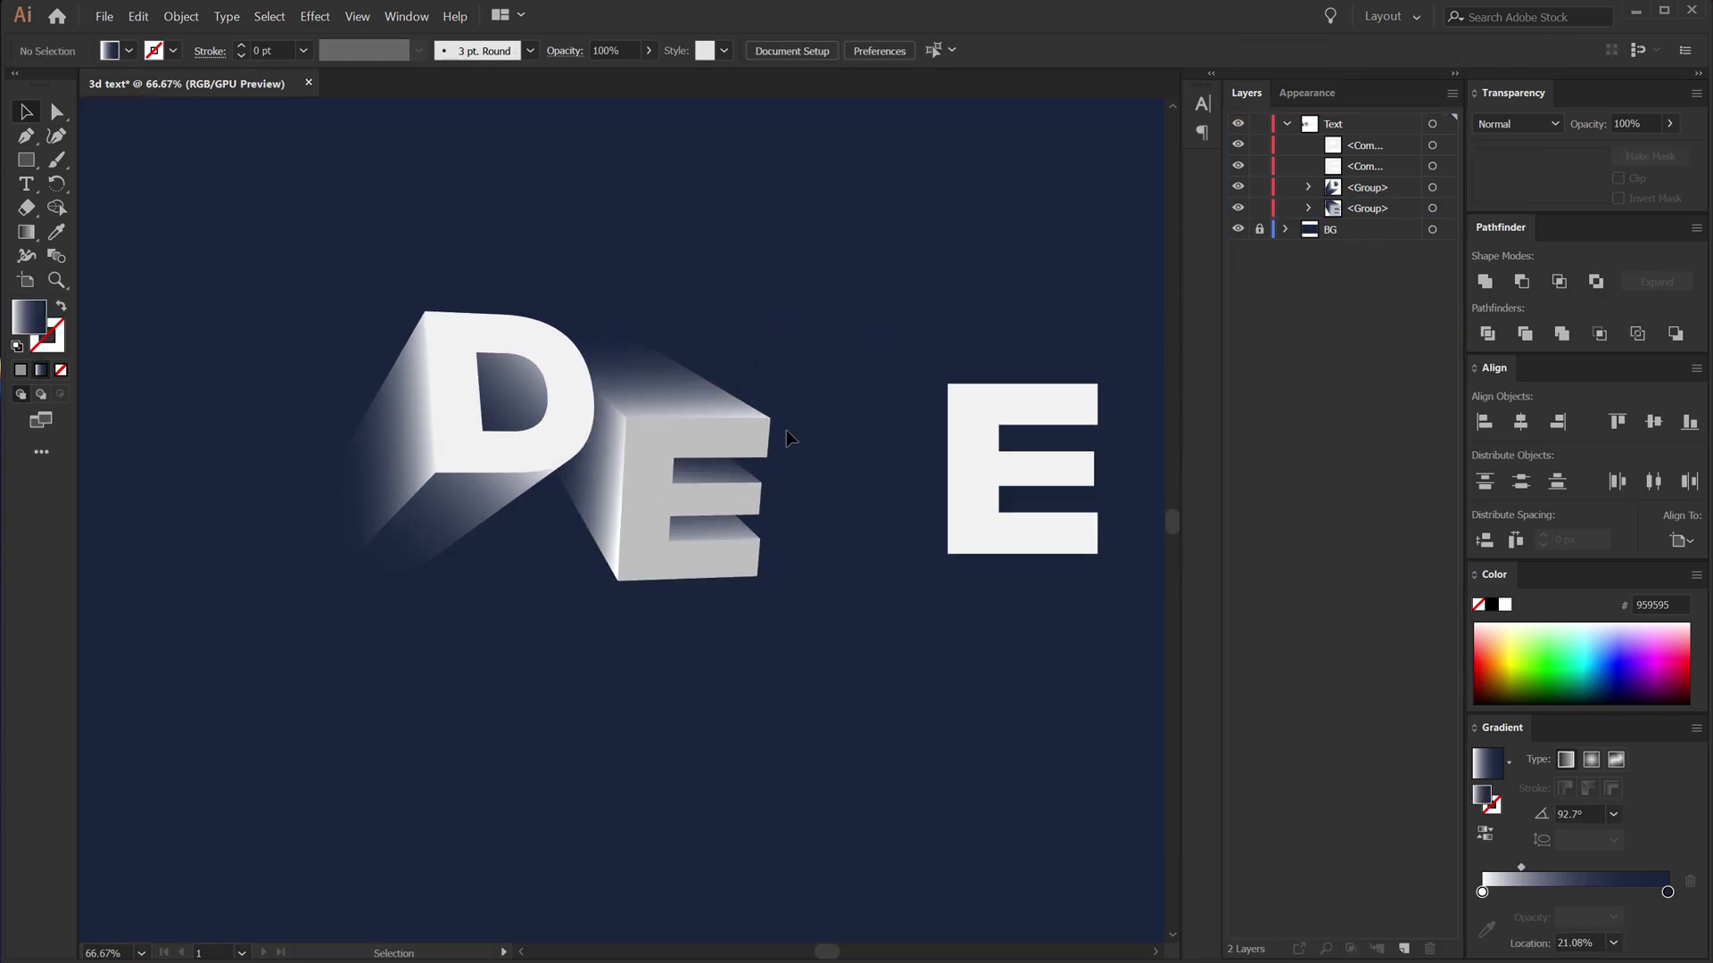
{"action": "left_click", "coordinate": [647, 496]}
{"action": "right_click", "coordinate": [644, 484]}
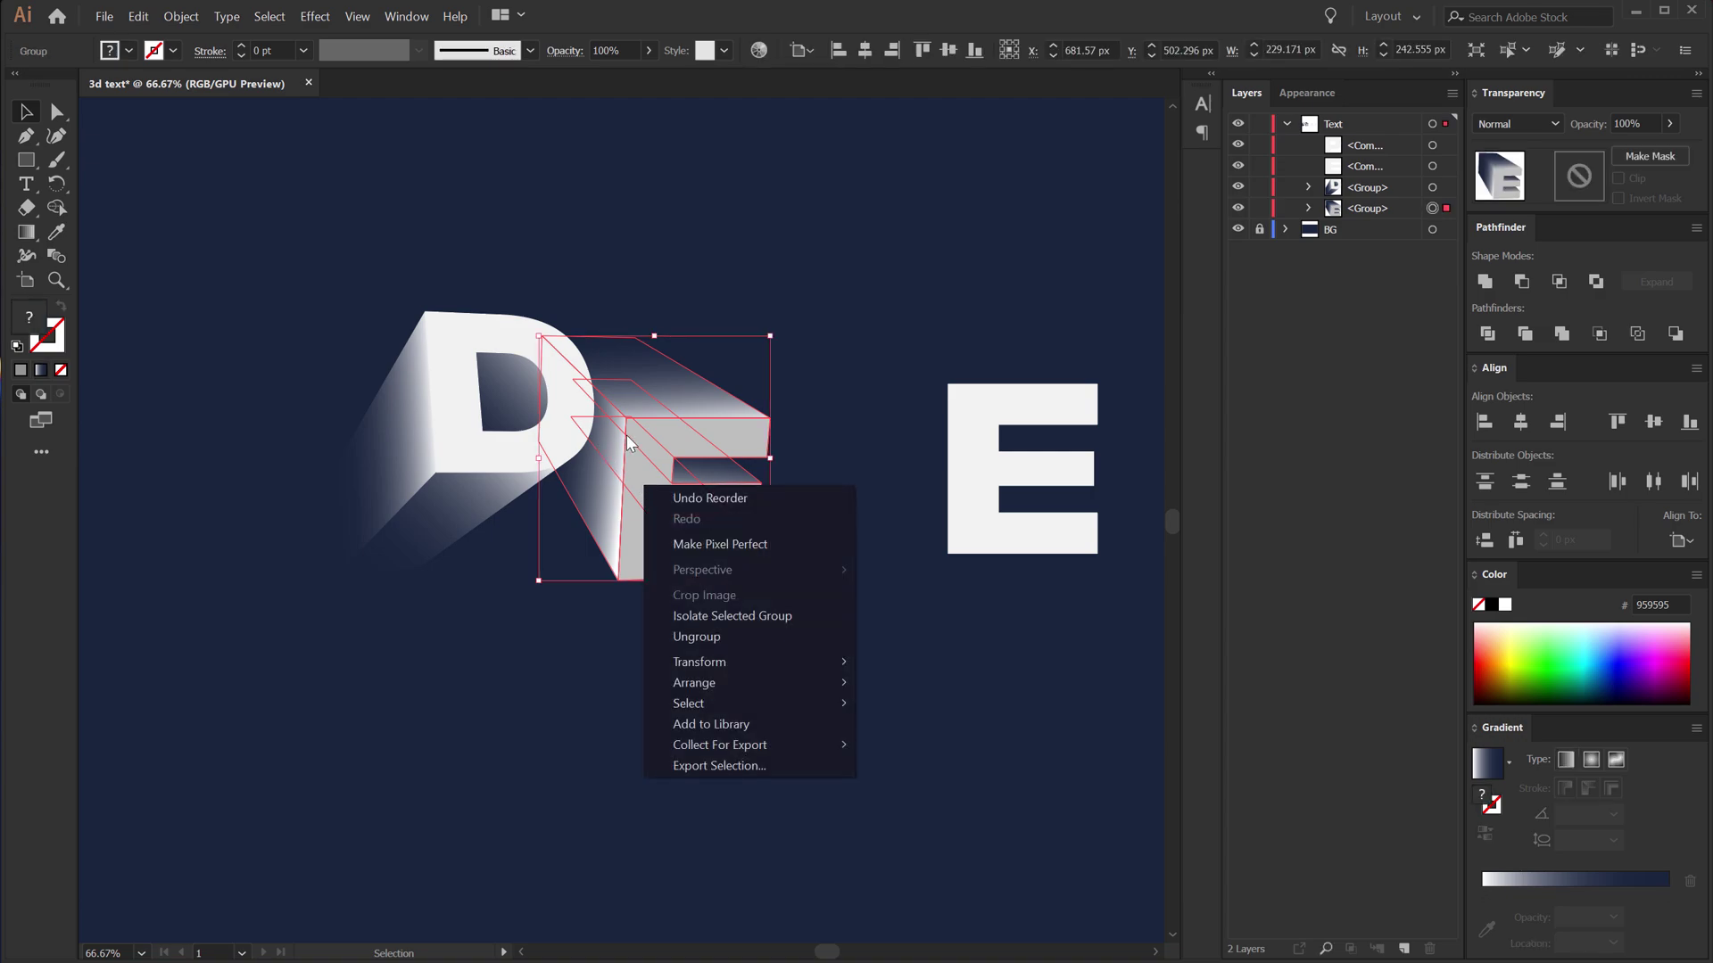
{"action": "double_click", "coordinate": [647, 443]}
{"action": "left_click", "coordinate": [646, 446]}
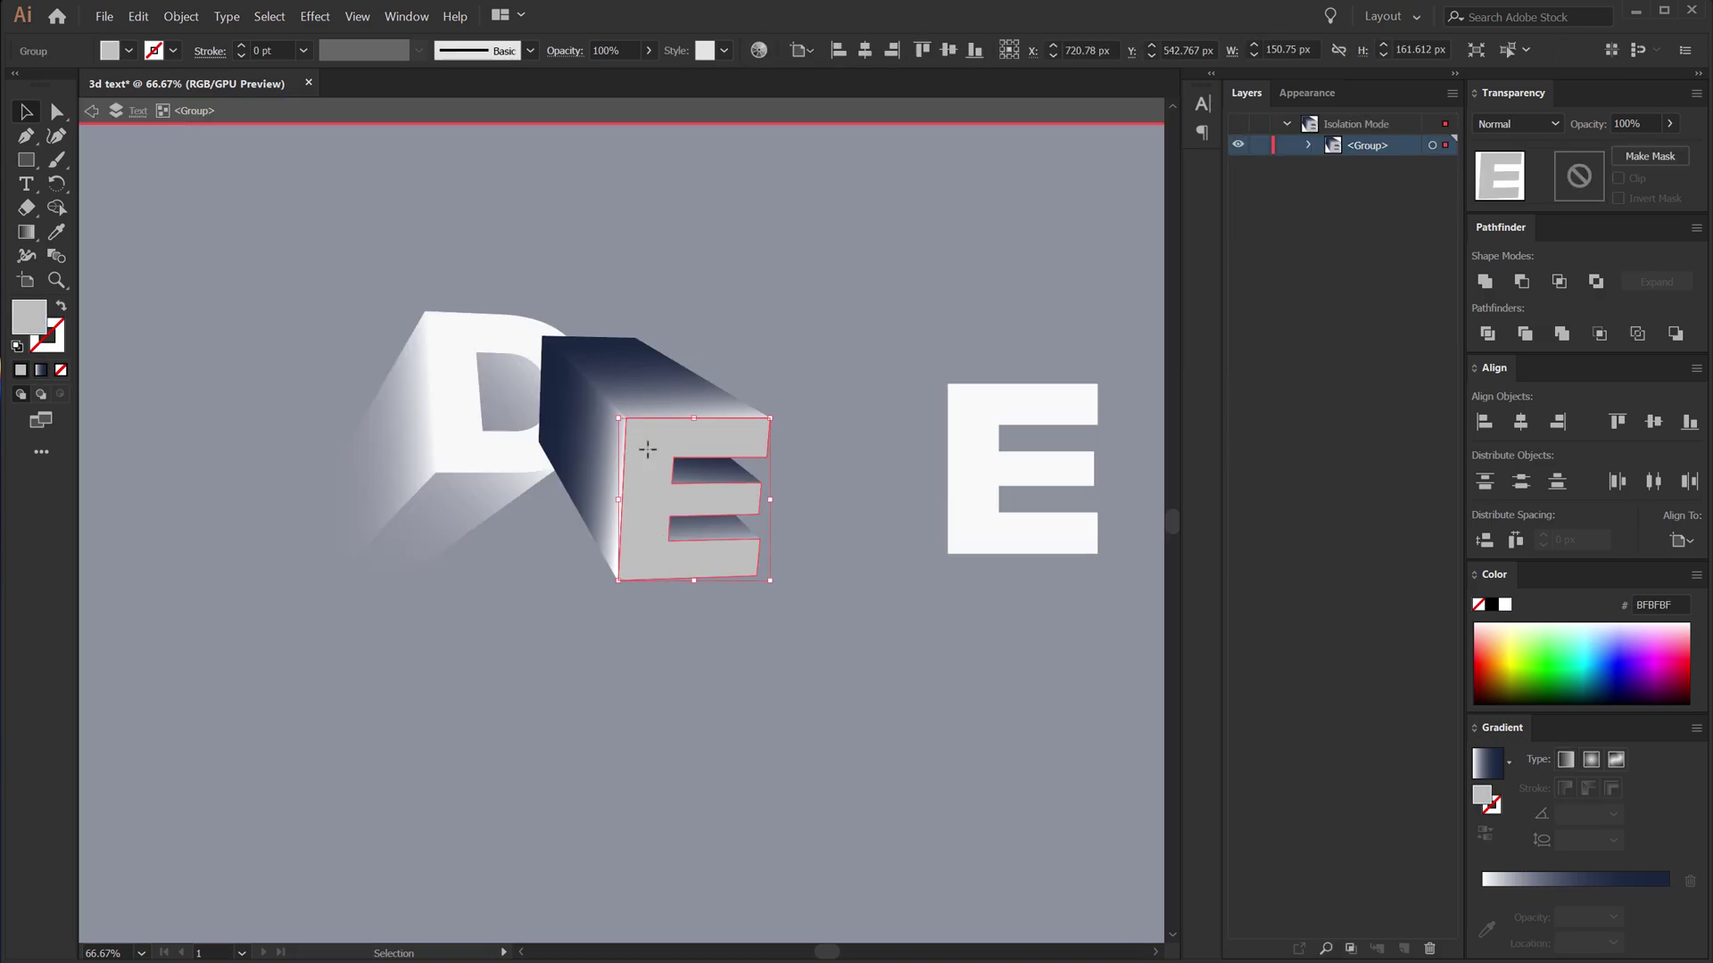
{"action": "double_click", "coordinate": [28, 317]}
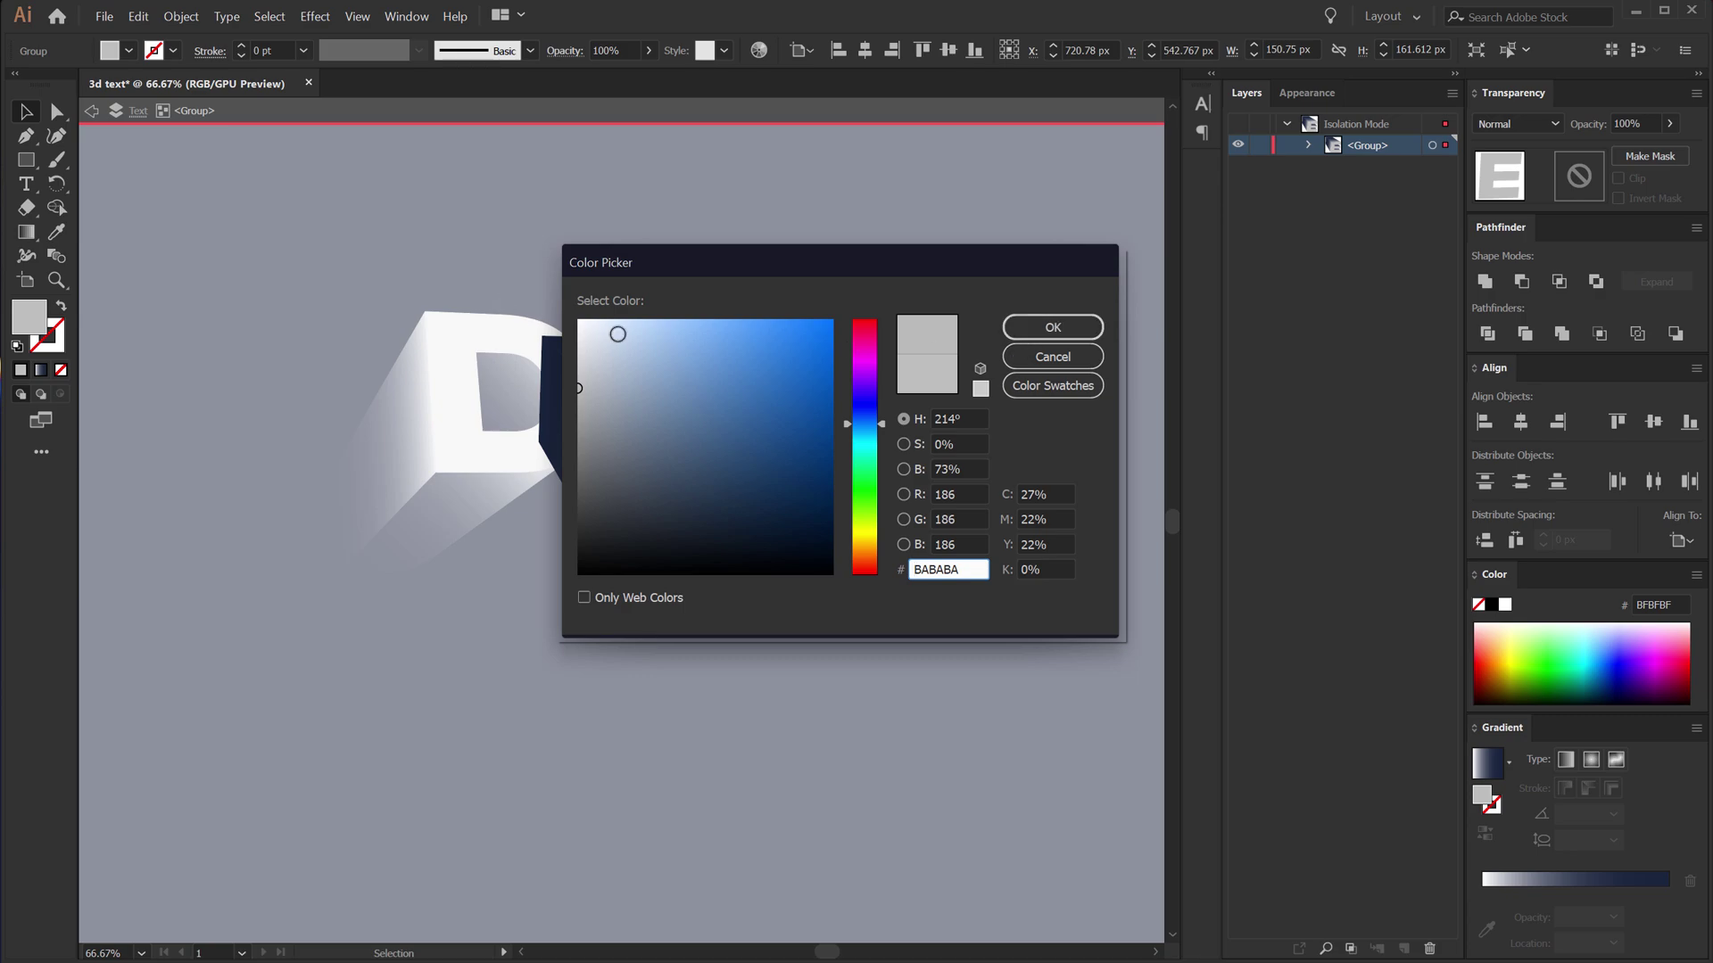
{"action": "left_click_drag", "start_coordinate": [616, 337], "coordinate": [569, 312]}
{"action": "left_click", "coordinate": [1026, 327]}
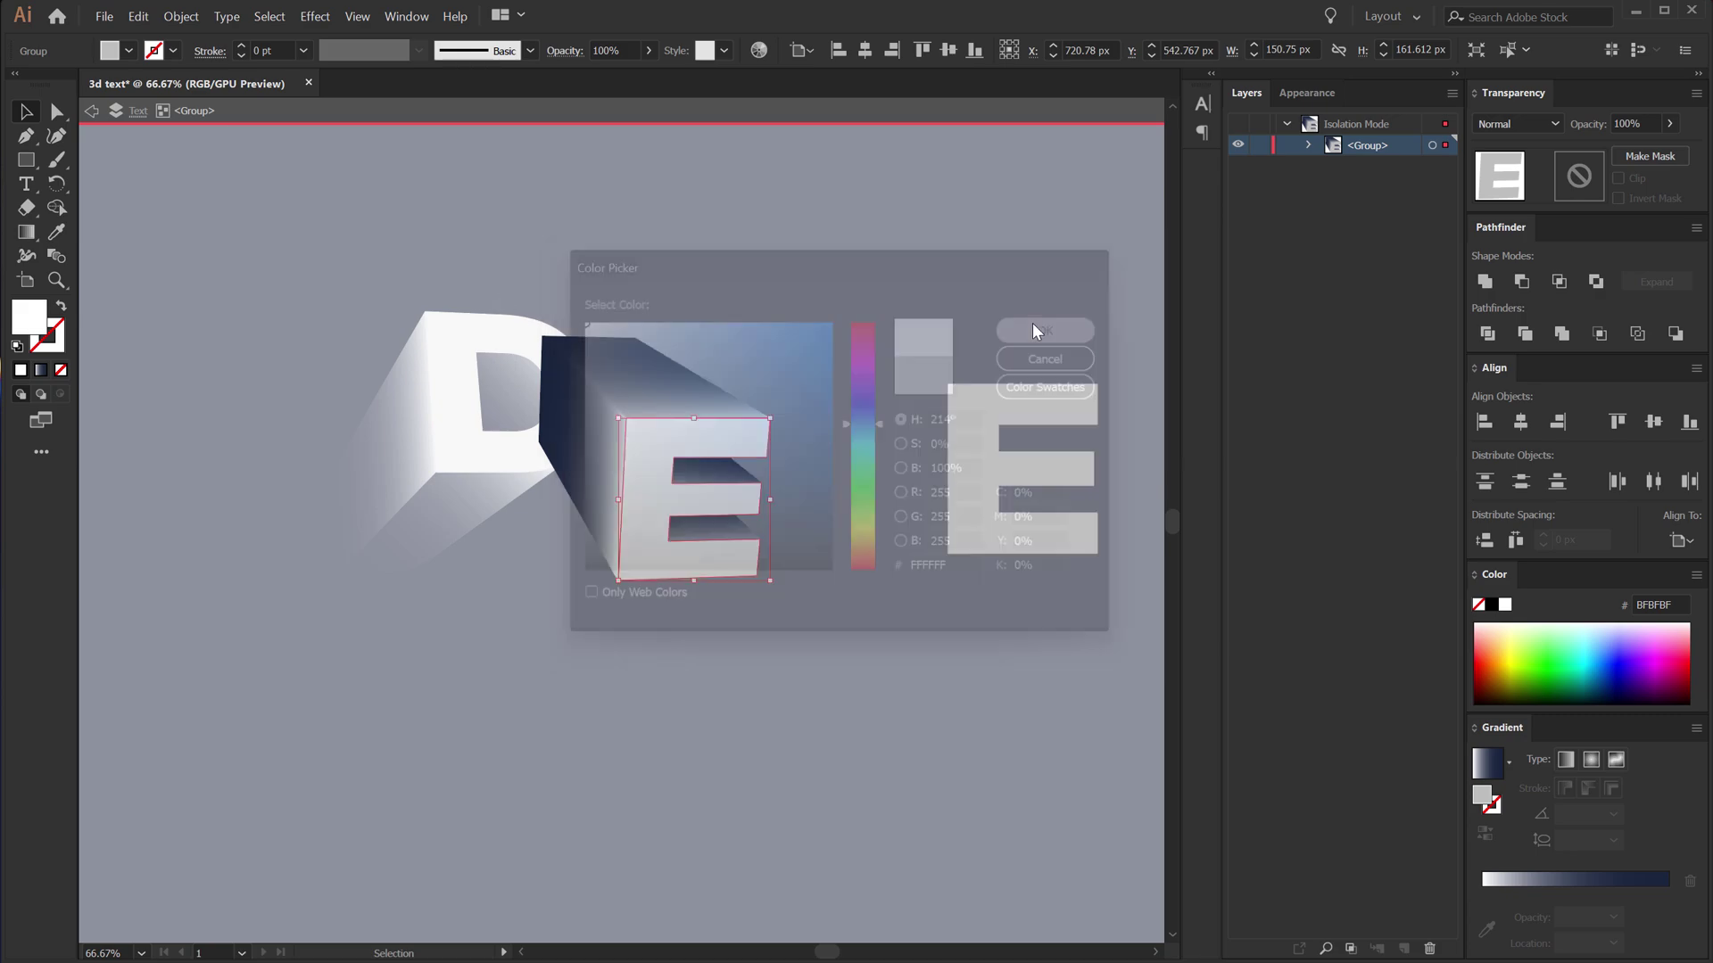
{"action": "left_click", "coordinate": [93, 111]}
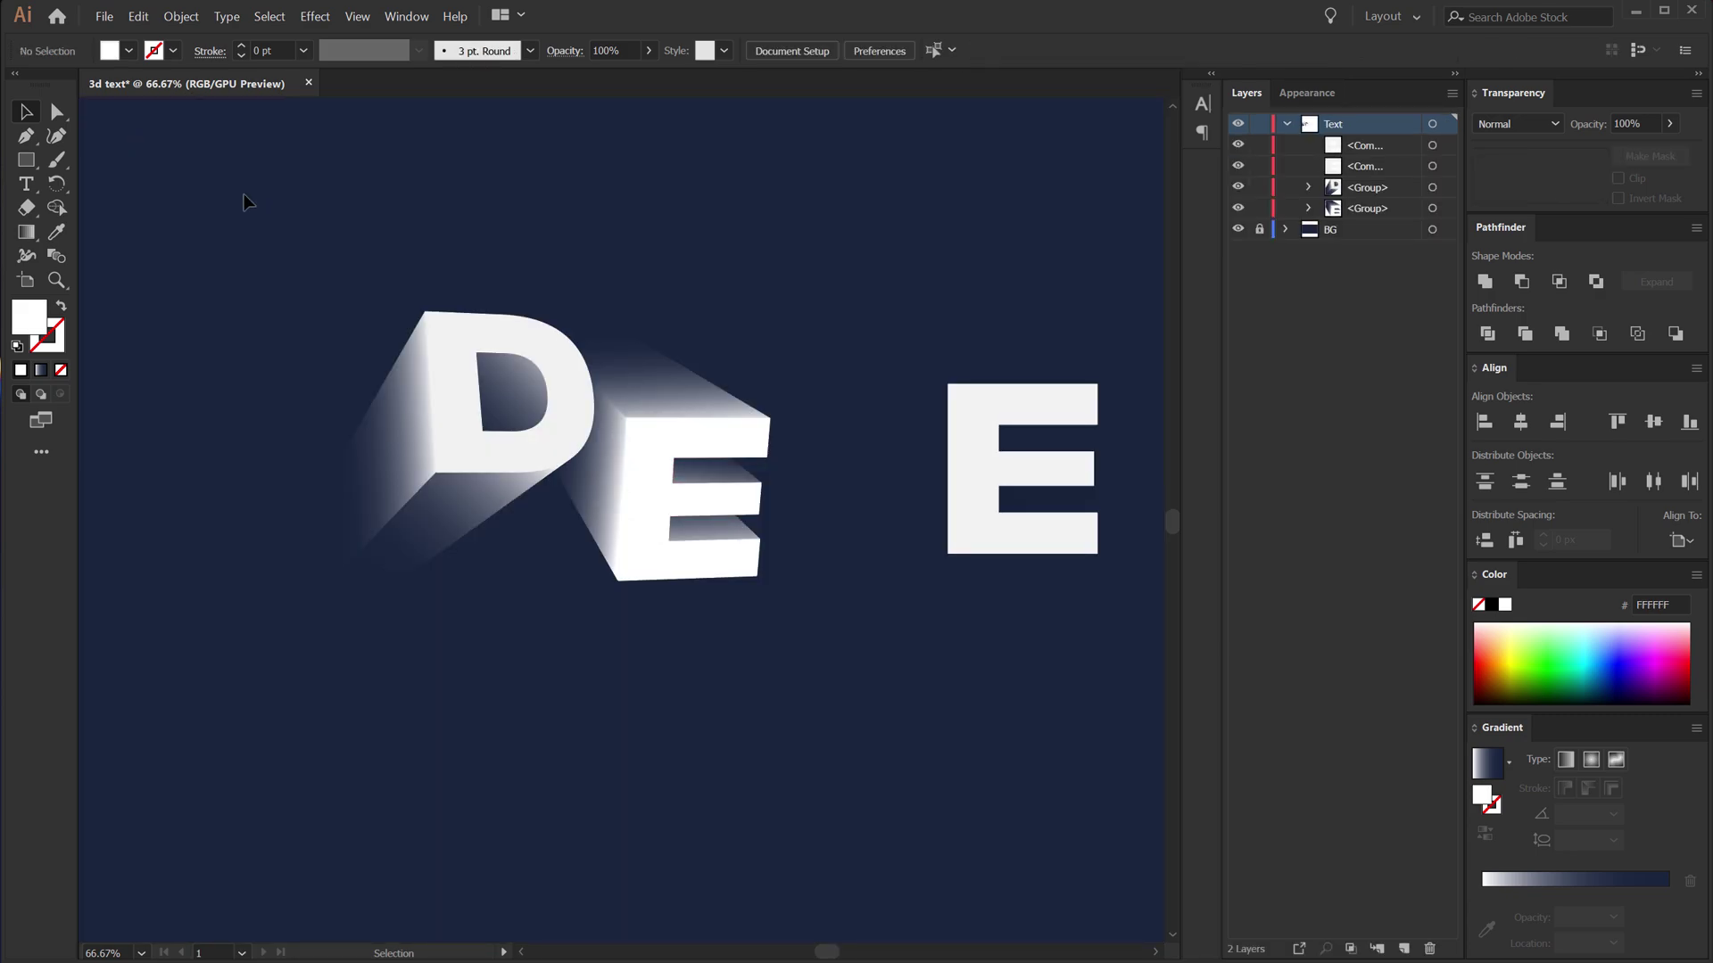
Step: Isolate the D group and change its front face's fill to pure white, FFFFFF
{"action": "left_click", "coordinate": [563, 448]}
{"action": "double_click", "coordinate": [555, 445]}
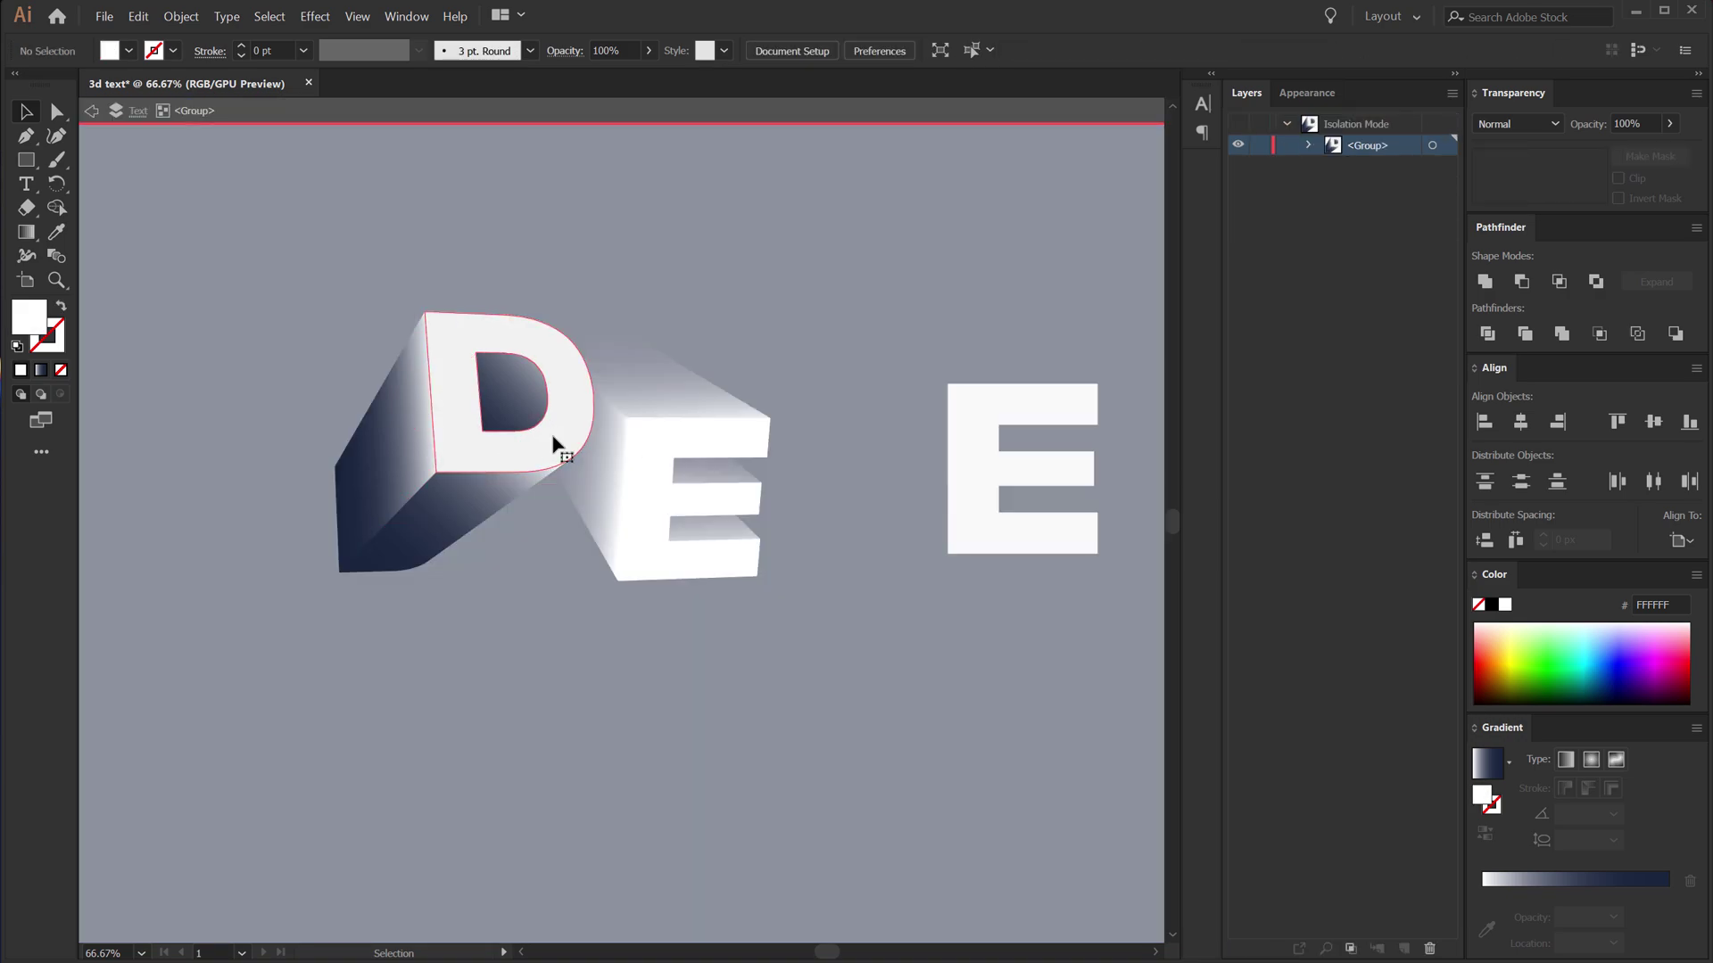
{"action": "left_click", "coordinate": [553, 443]}
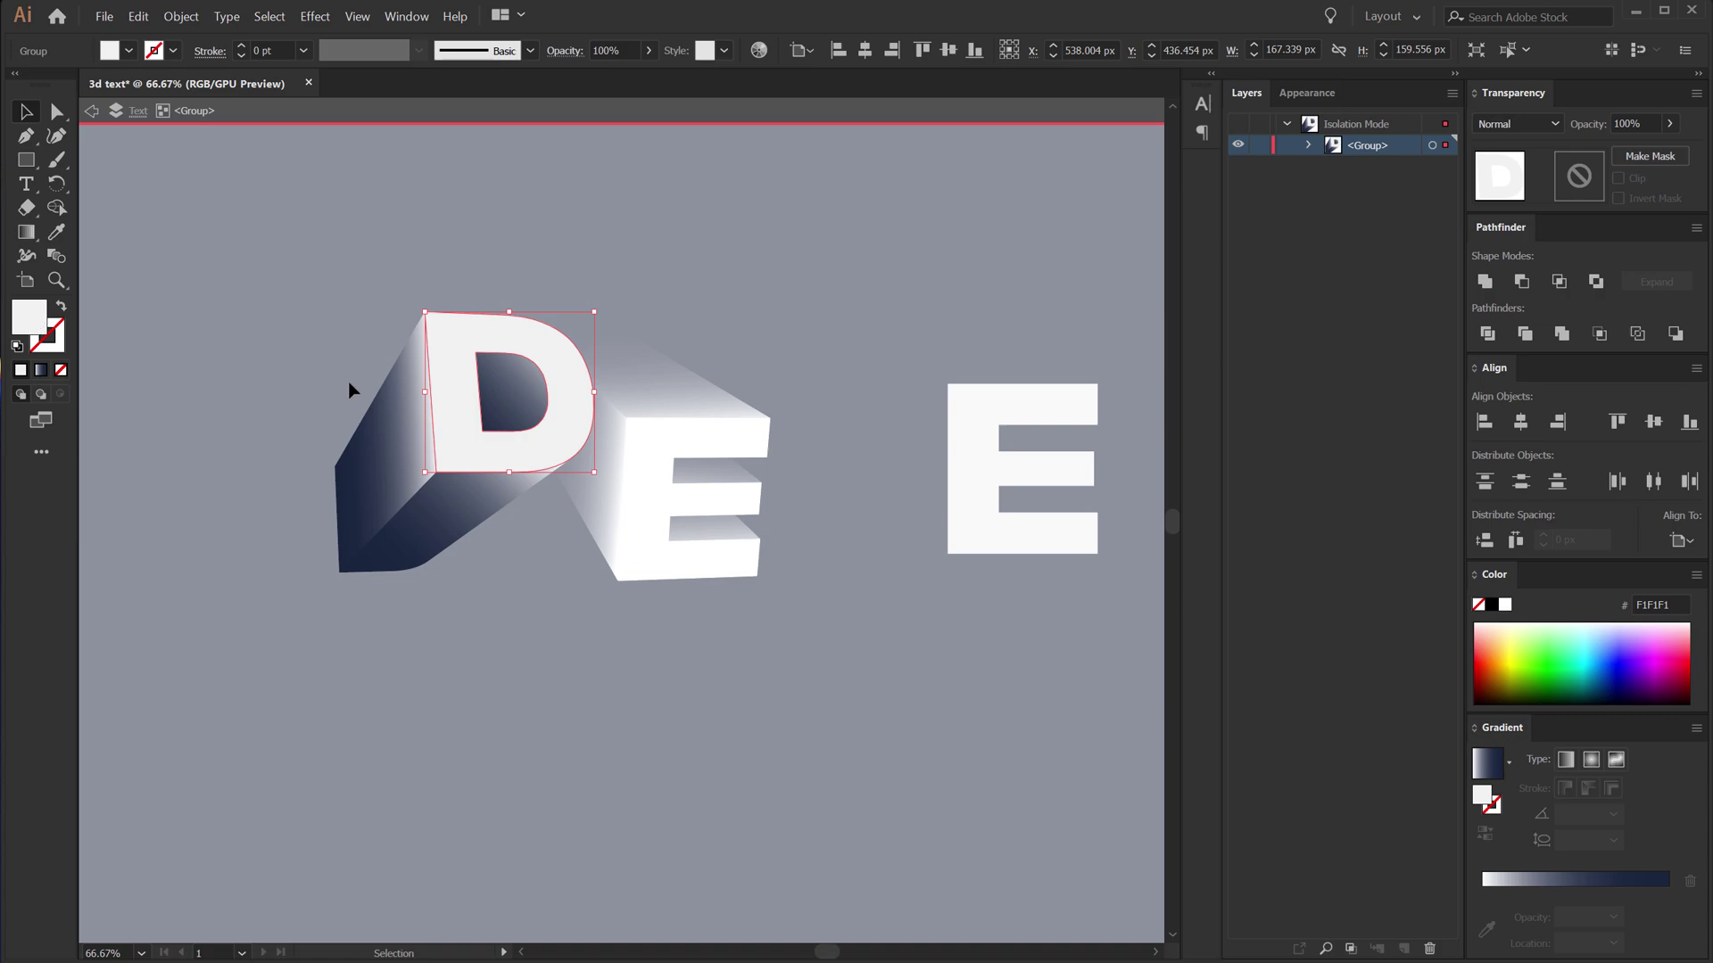
{"action": "double_click", "coordinate": [28, 318]}
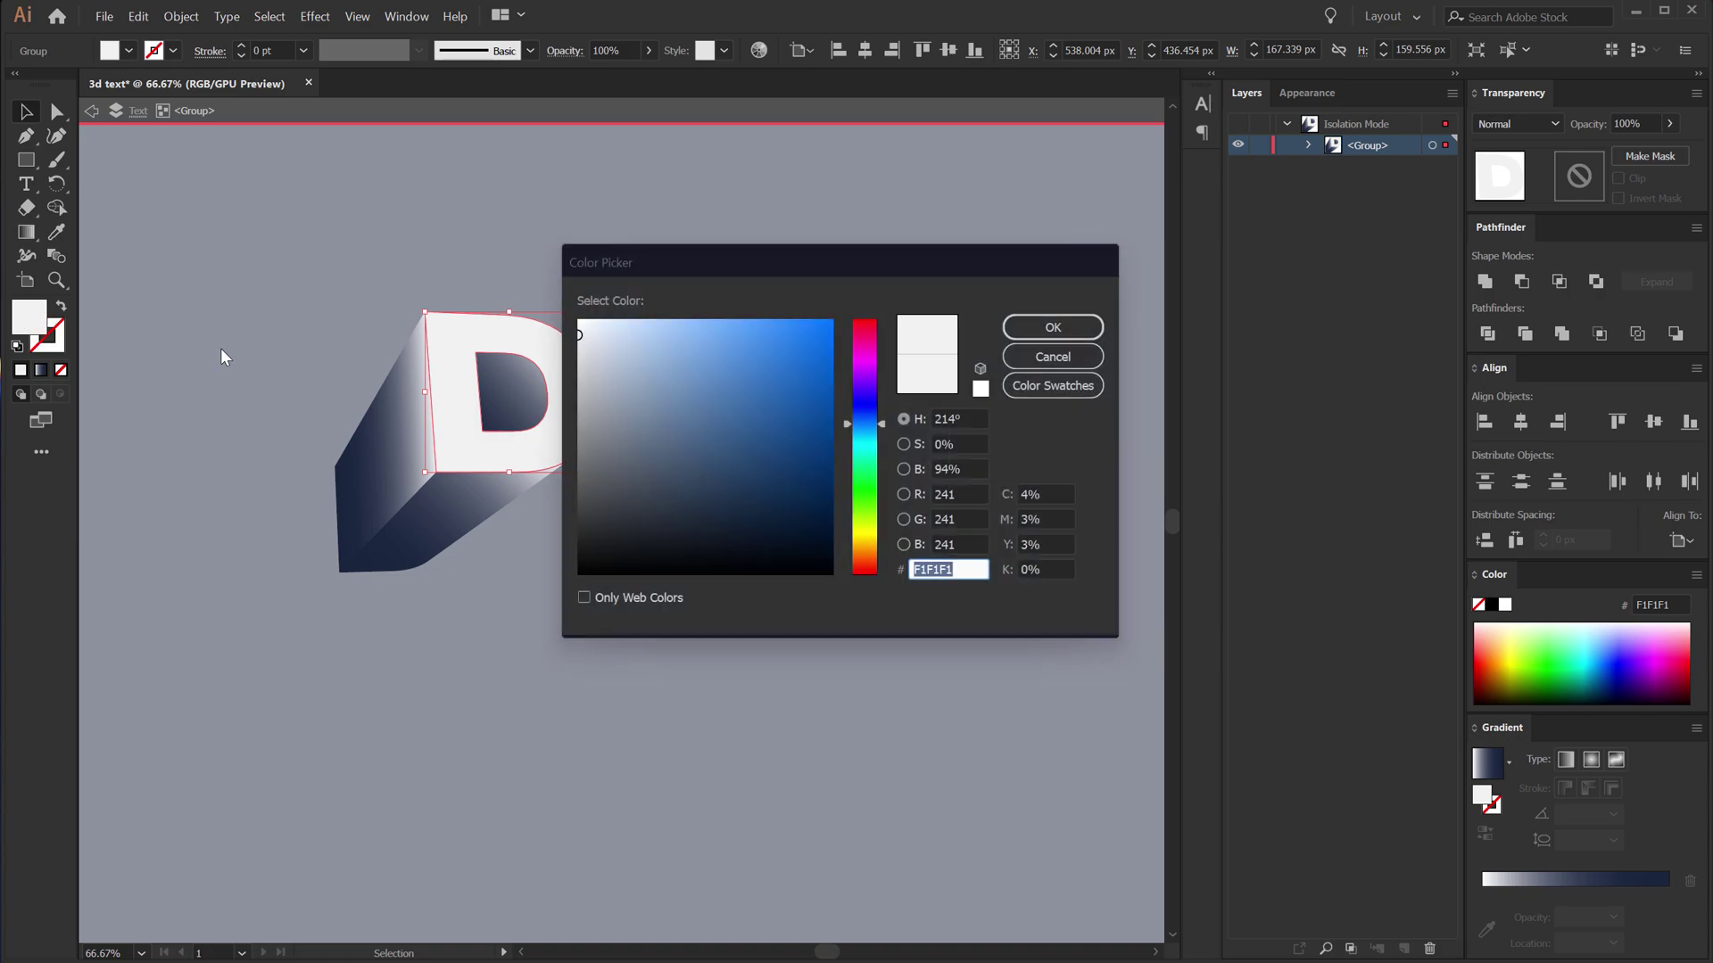
{"action": "left_click_drag", "start_coordinate": [584, 336], "coordinate": [577, 320]}
{"action": "left_click", "coordinate": [1053, 328]}
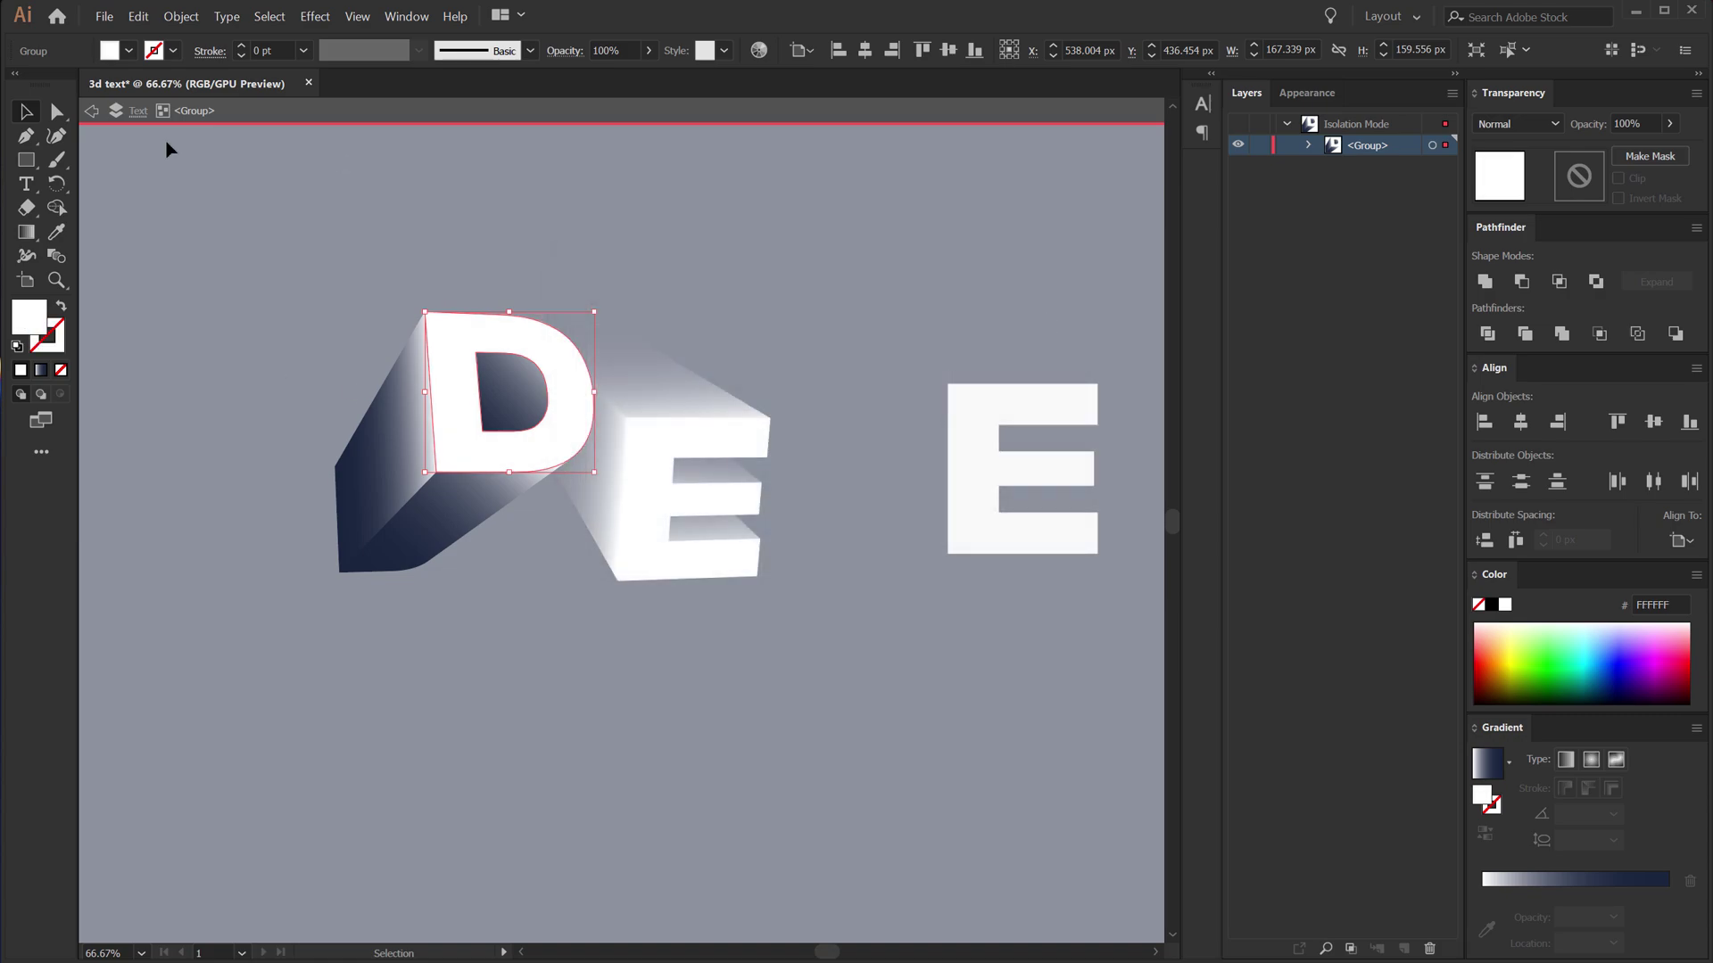
{"action": "left_click", "coordinate": [91, 111]}
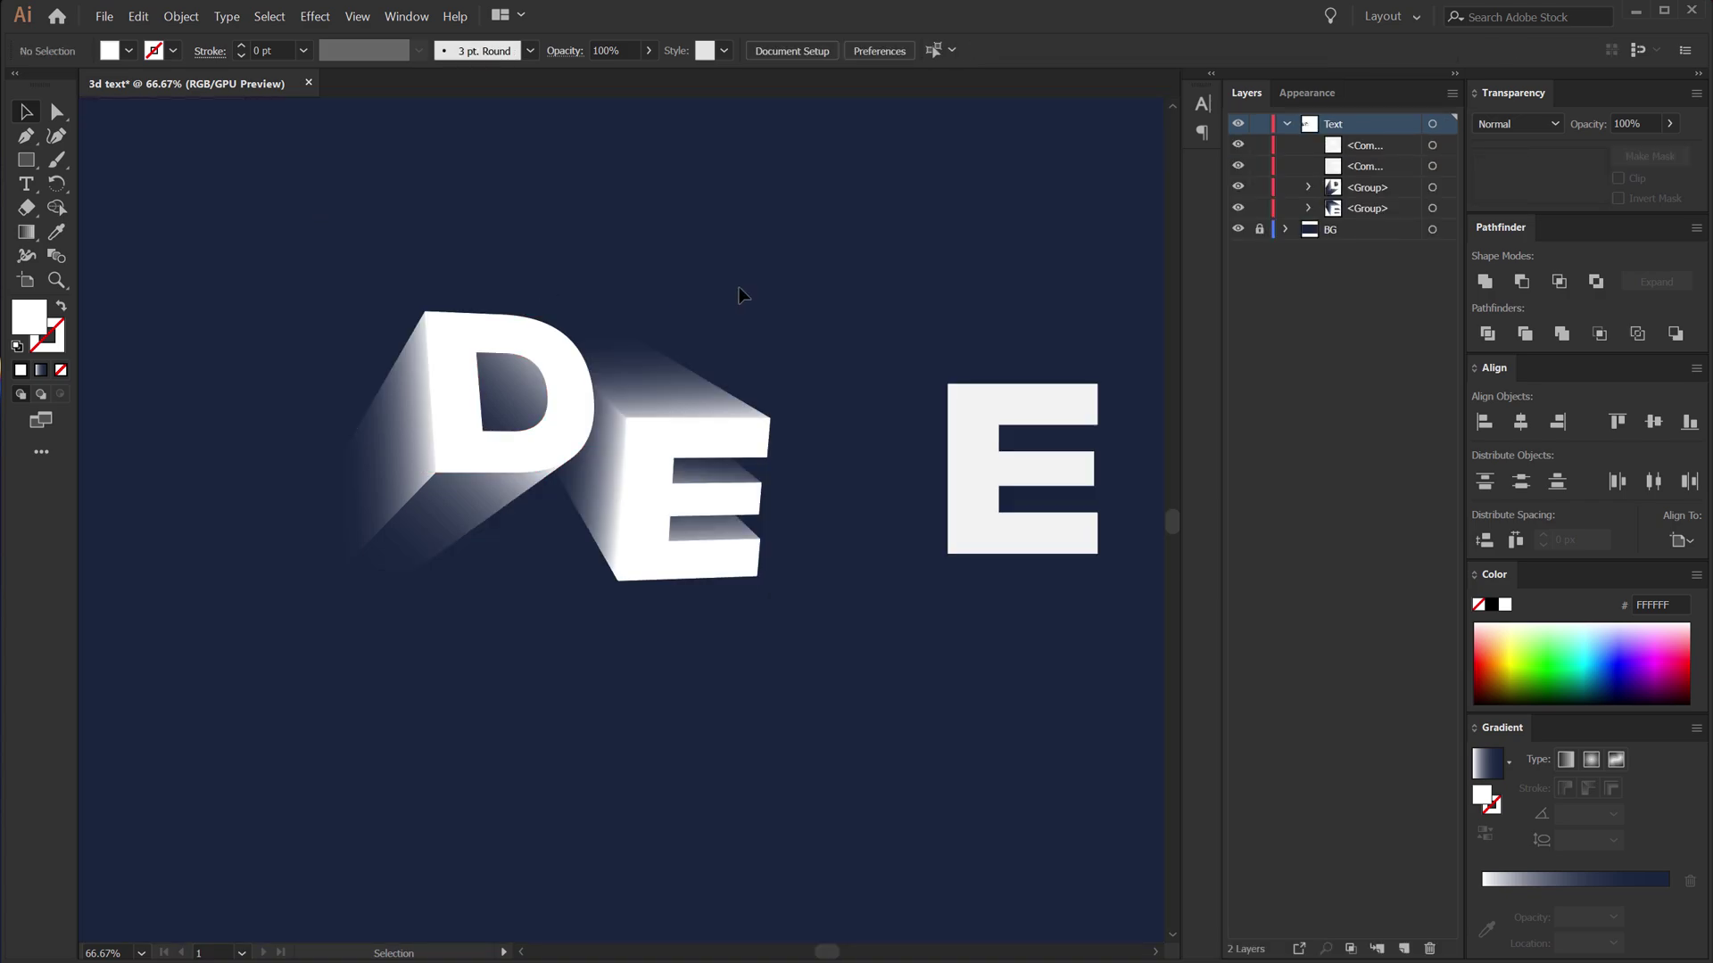
Step: Apply the white-to-navy gradient from the second E's side face to its underside, fading away from the front face
{"action": "scroll", "coordinate": [727, 351], "scroll_direction": "down", "scroll_amount": 1}
{"action": "scroll", "coordinate": [848, 363], "scroll_direction": "up", "scroll_amount": 1}
{"action": "scroll", "coordinate": [849, 363], "scroll_direction": "right", "scroll_amount": 5}
{"action": "scroll", "coordinate": [711, 367], "scroll_direction": "left", "scroll_amount": 6}
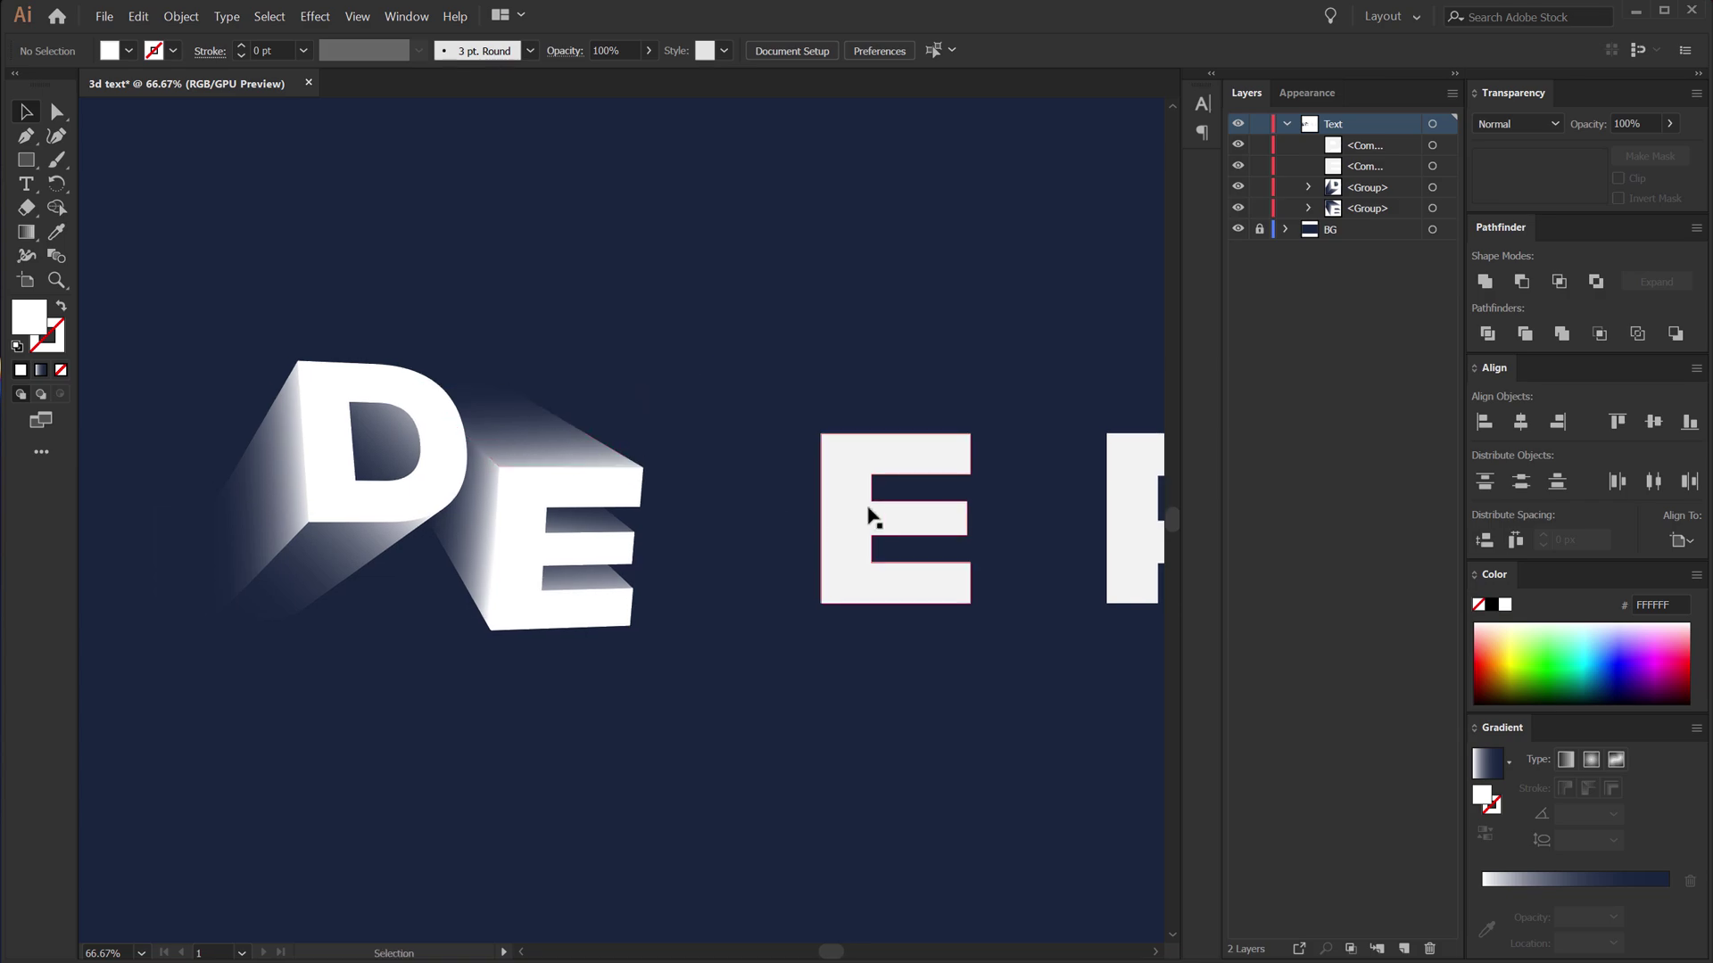
{"action": "scroll", "coordinate": [892, 339], "scroll_direction": "right", "scroll_amount": 6}
{"action": "left_click_drag", "start_coordinate": [826, 303], "coordinate": [820, 294]}
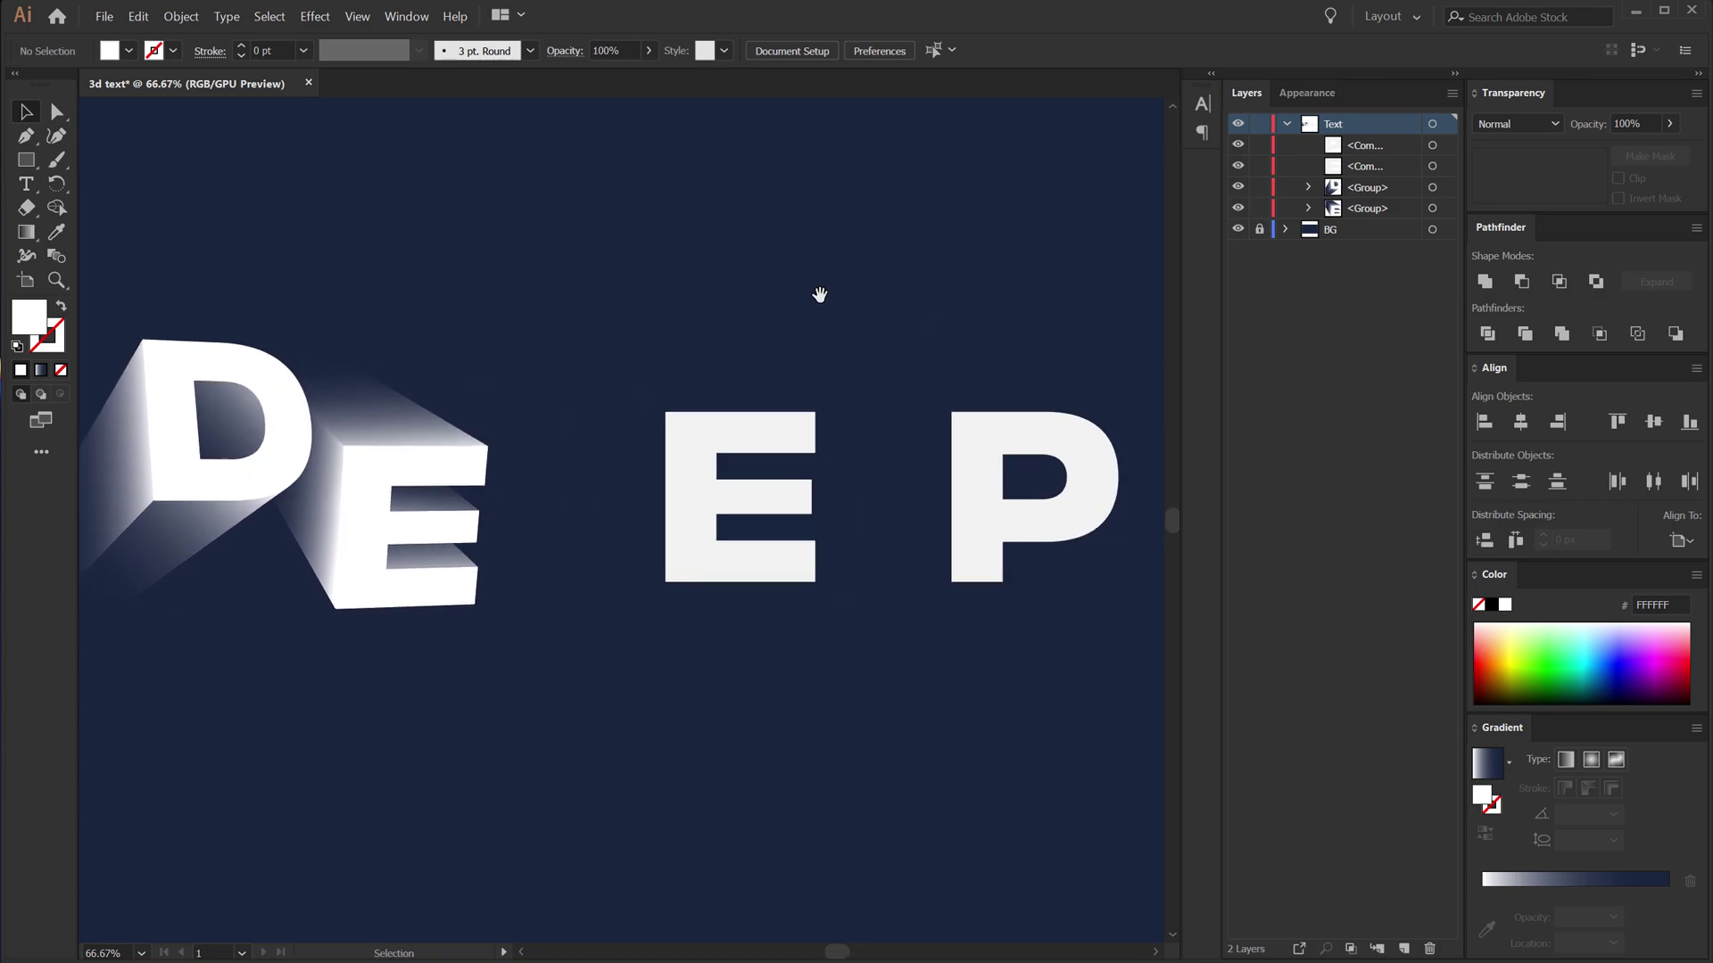
{"action": "key", "text": "ctrl+z"}
{"action": "left_click", "coordinate": [782, 507]}
{"action": "key", "text": "i"}
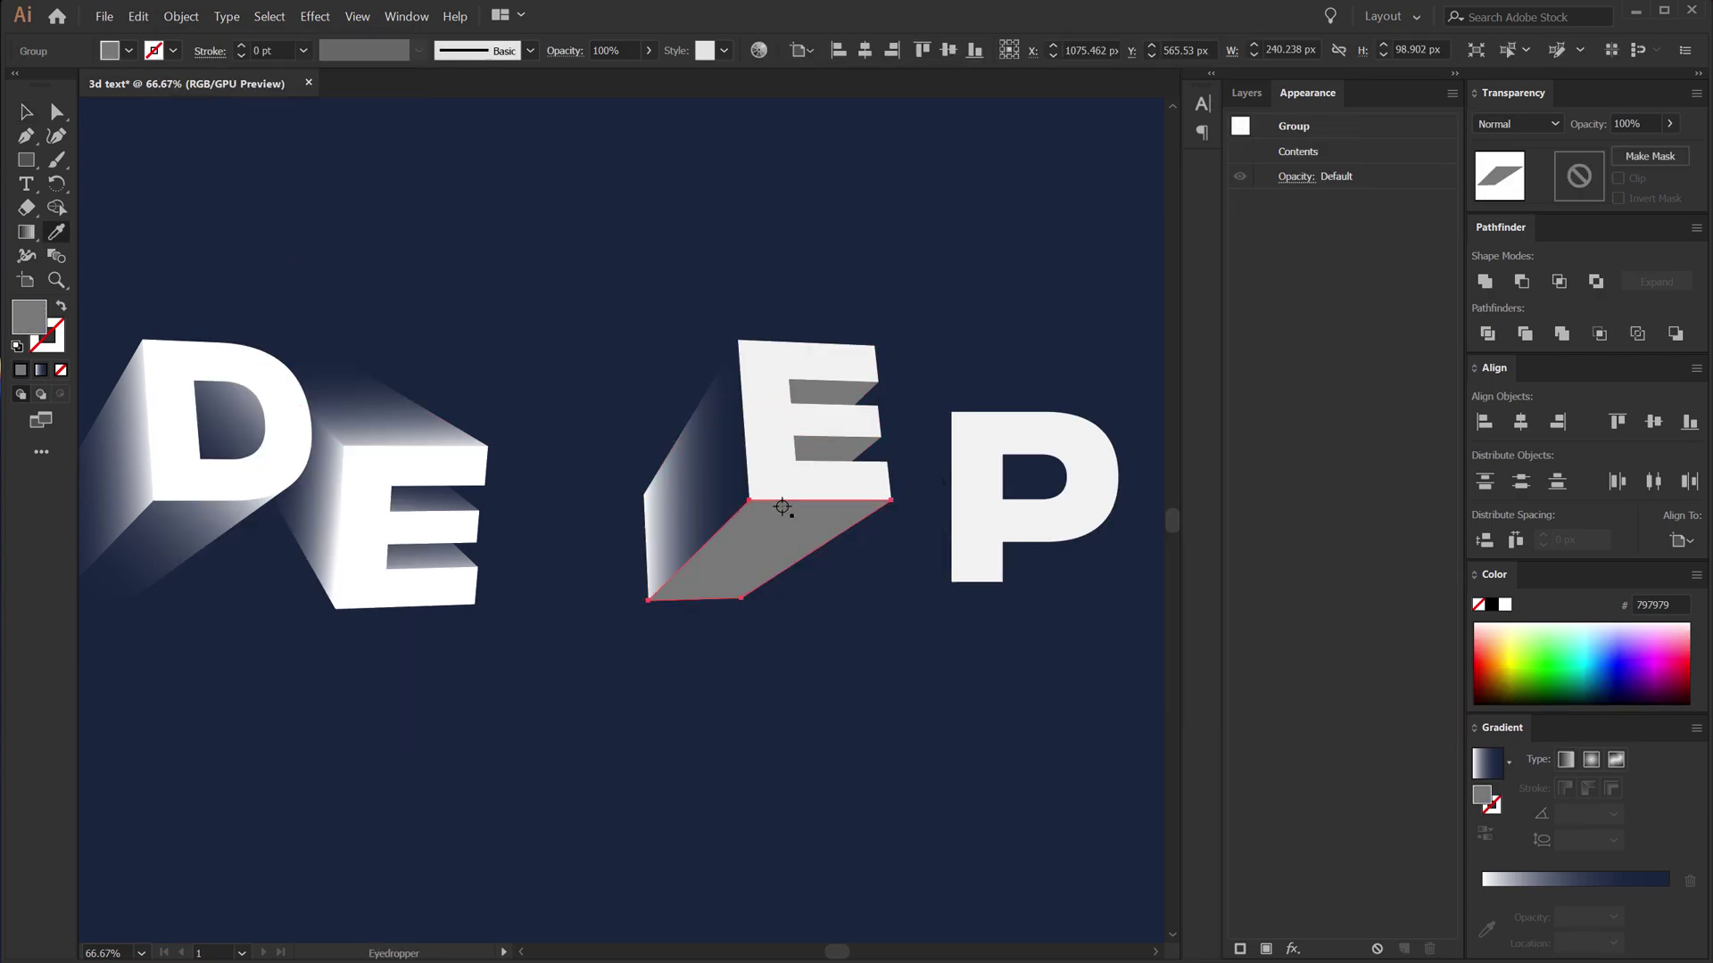
{"action": "left_click", "coordinate": [754, 420]}
{"action": "key", "text": "g"}
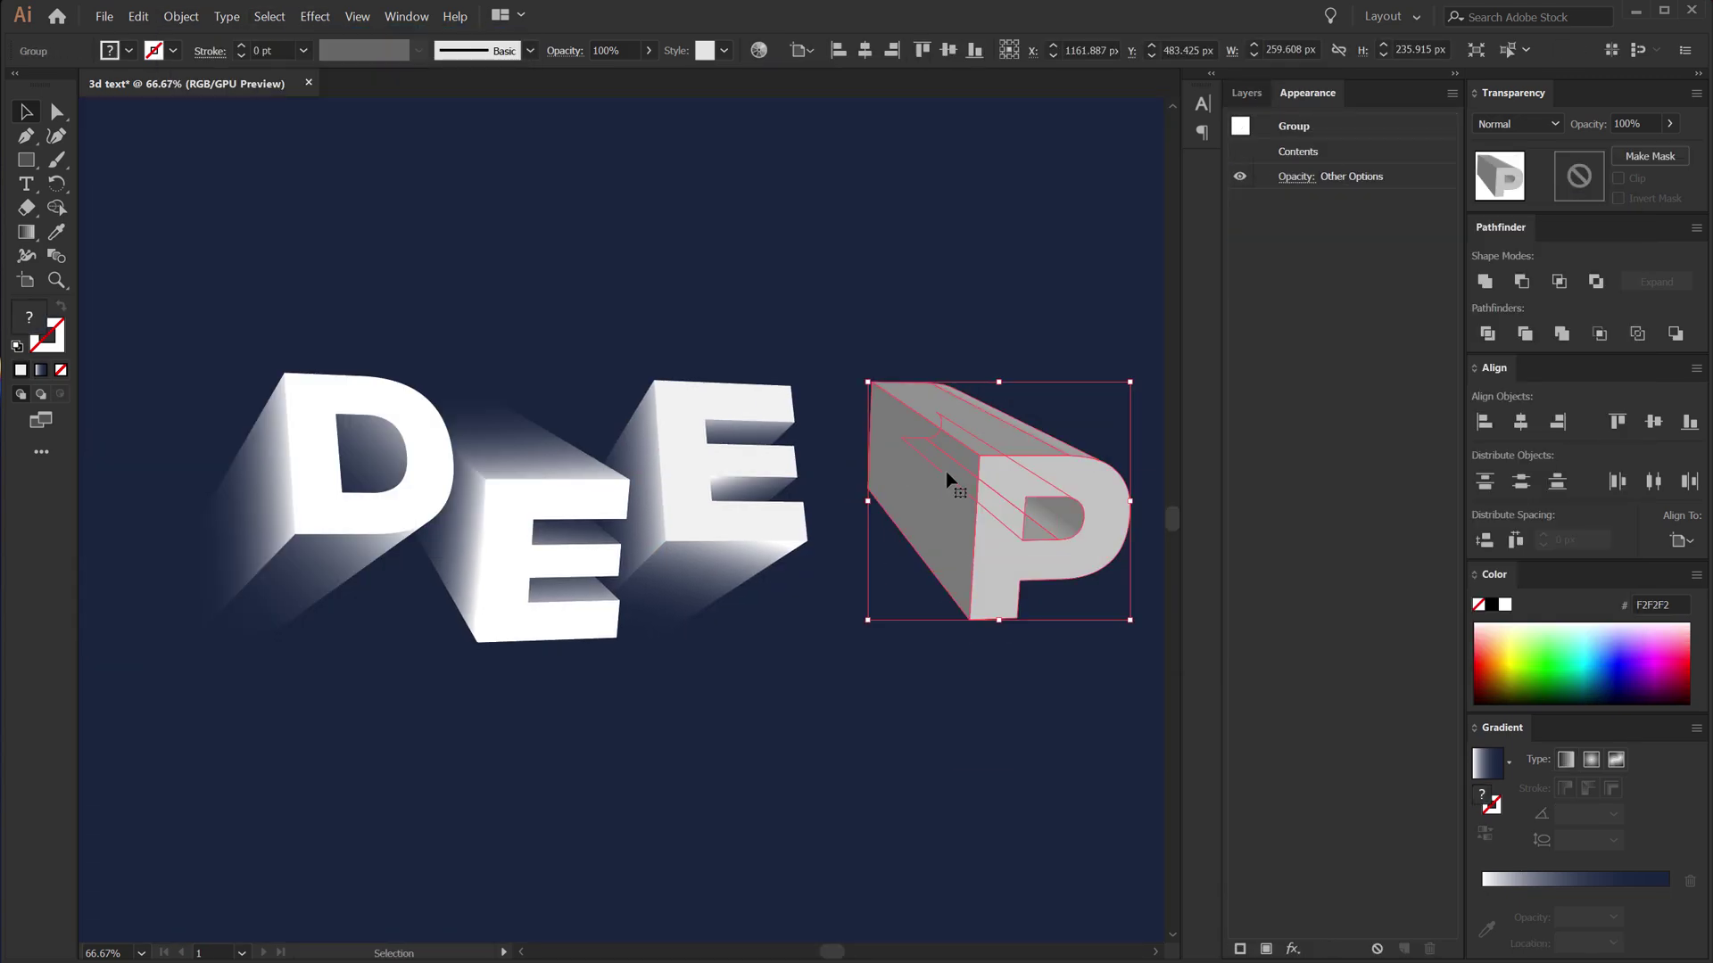
Step: Apply the white-to-navy gradient to the P's top and inner faces and redirect it to fade backward from the front edges
{"action": "left_click", "coordinate": [930, 510]}
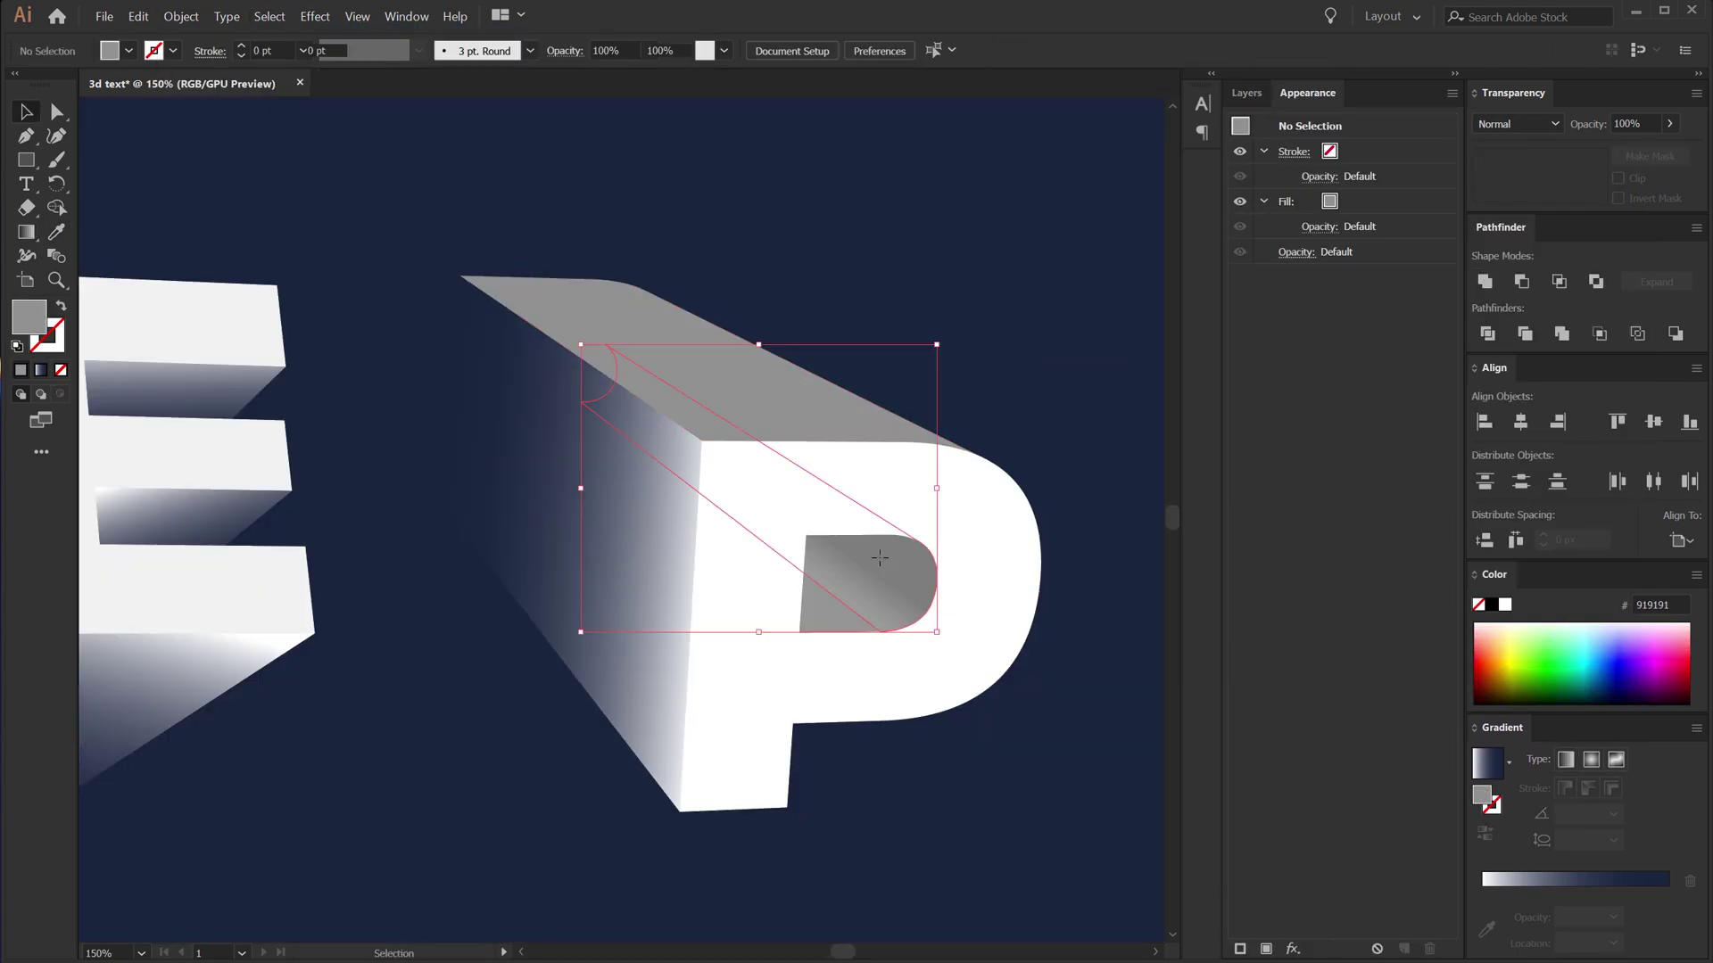
{"action": "left_click_drag", "start_coordinate": [459, 366], "coordinate": [992, 366]}
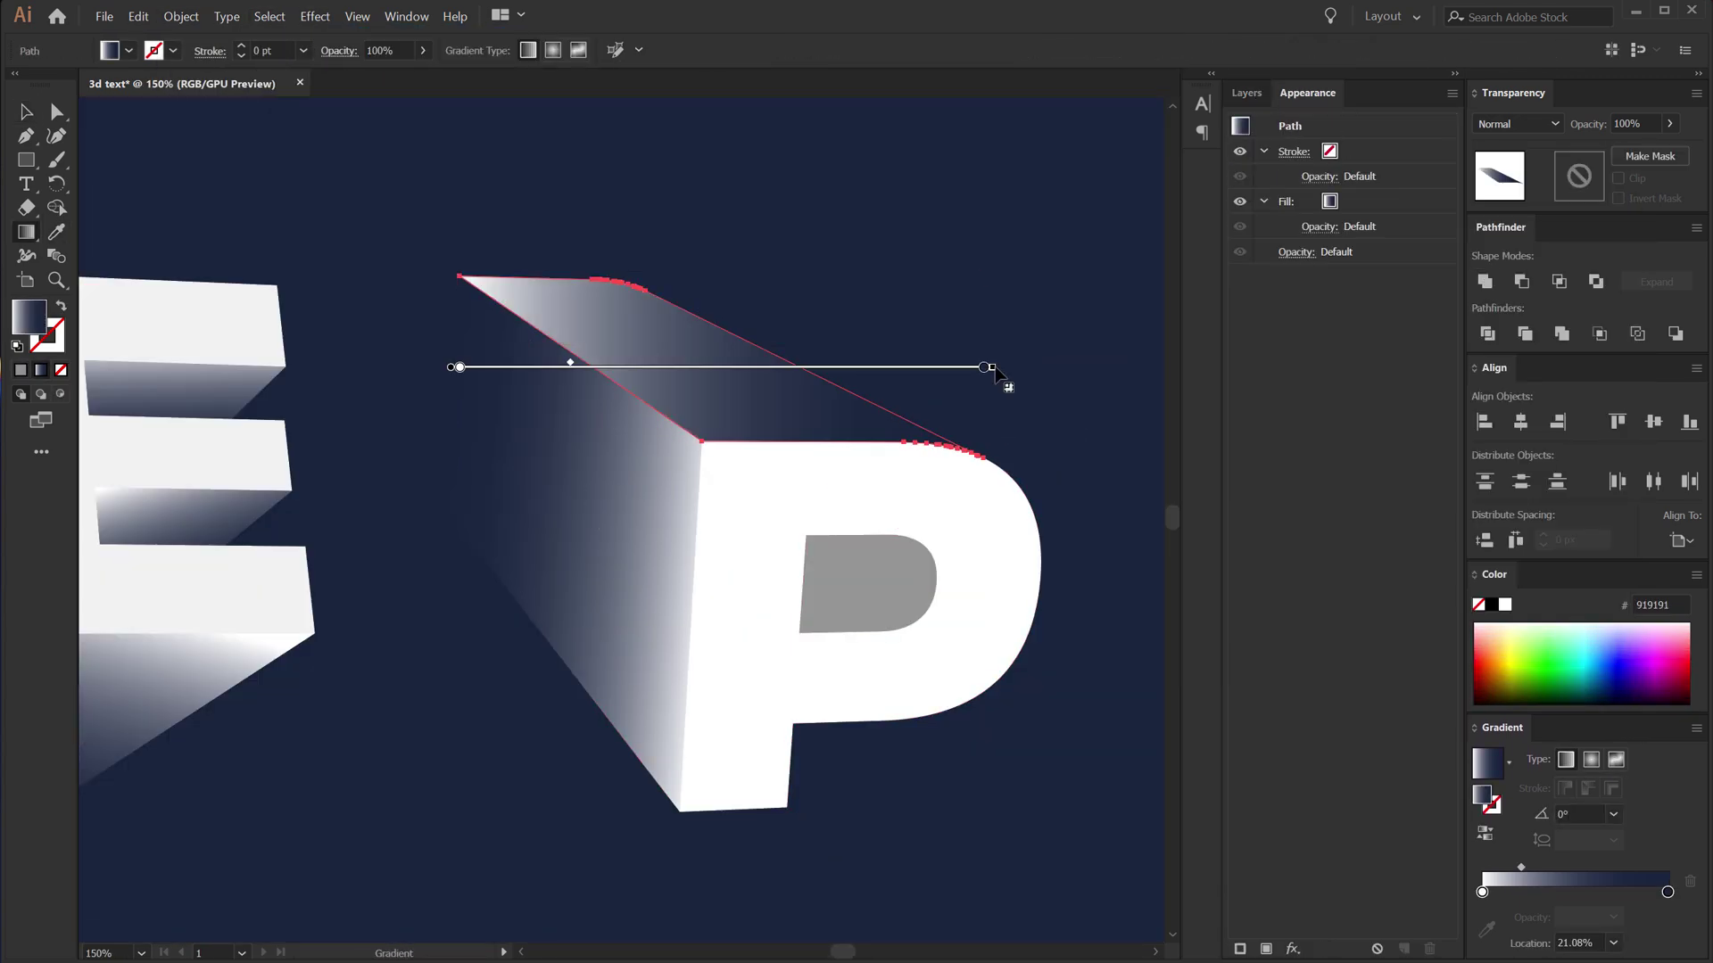
{"action": "left_click_drag", "start_coordinate": [892, 497], "coordinate": [479, 172]}
{"action": "left_click_drag", "start_coordinate": [527, 490], "coordinate": [936, 428]}
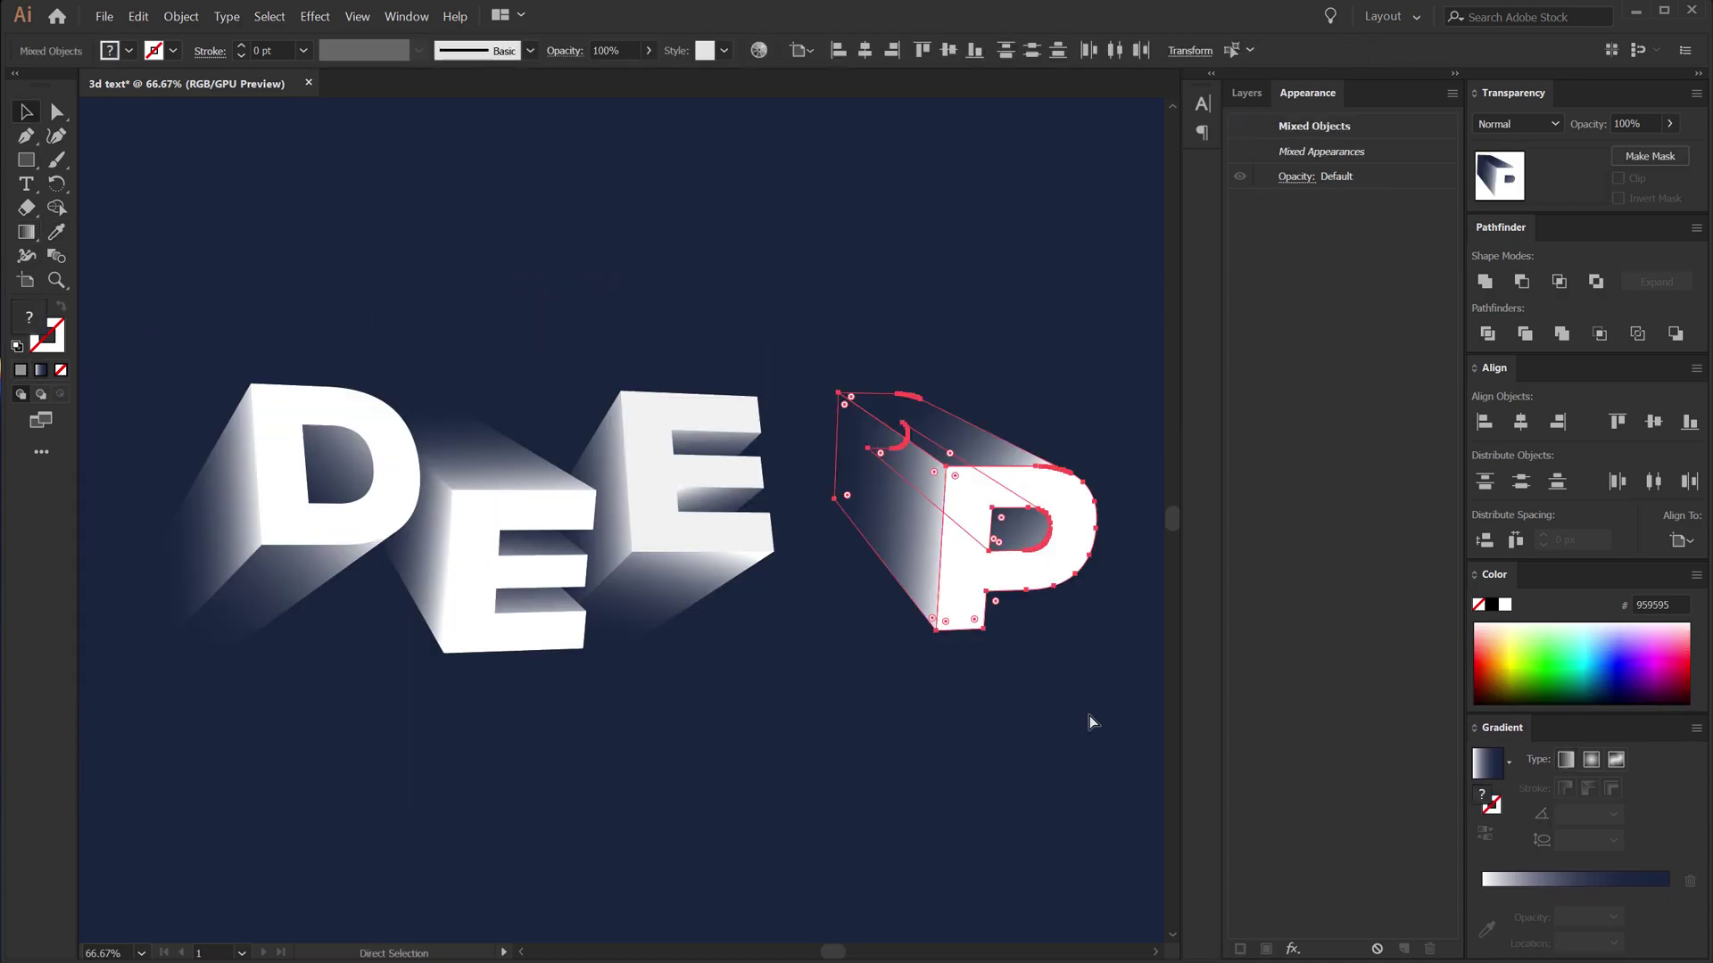
Step: Group the P's faces and move the group against the second E, stacked beneath the other letters
{"action": "left_click_drag", "start_coordinate": [903, 497], "coordinate": [865, 528]}
{"action": "left_click", "coordinate": [999, 338]}
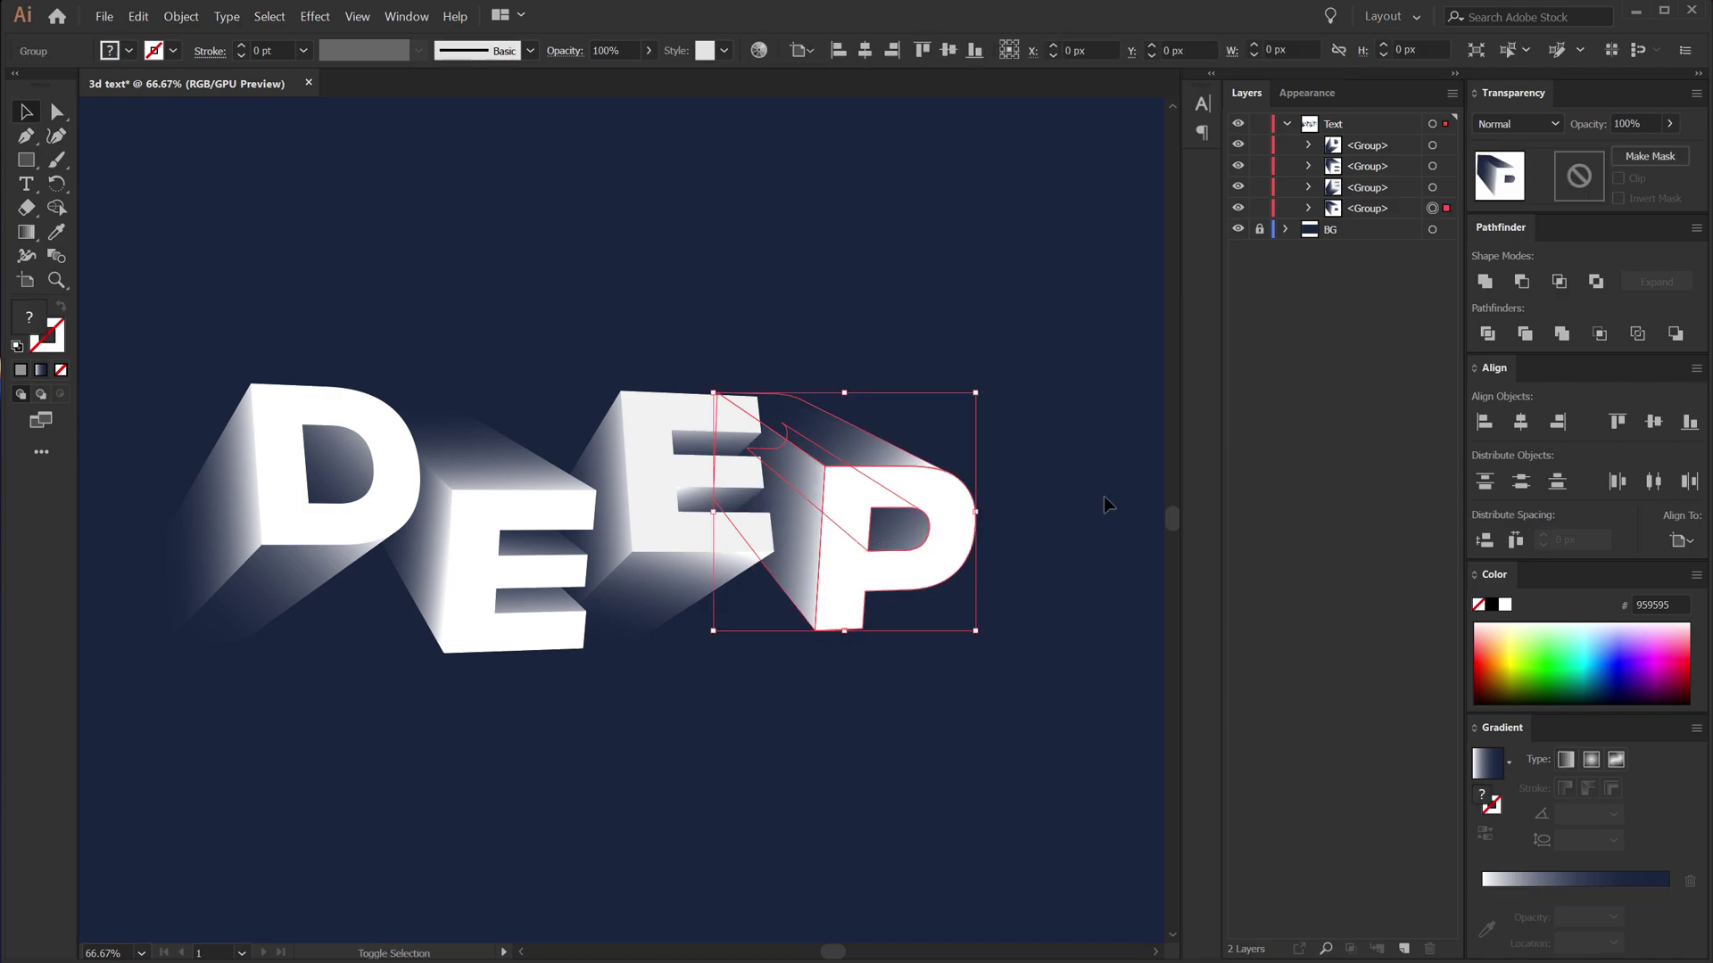
{"action": "left_click", "coordinate": [979, 503]}
{"action": "scroll", "coordinate": [949, 421], "scroll_direction": "down", "scroll_amount": 1}
{"action": "left_click_drag", "start_coordinate": [950, 421], "coordinate": [960, 332]}
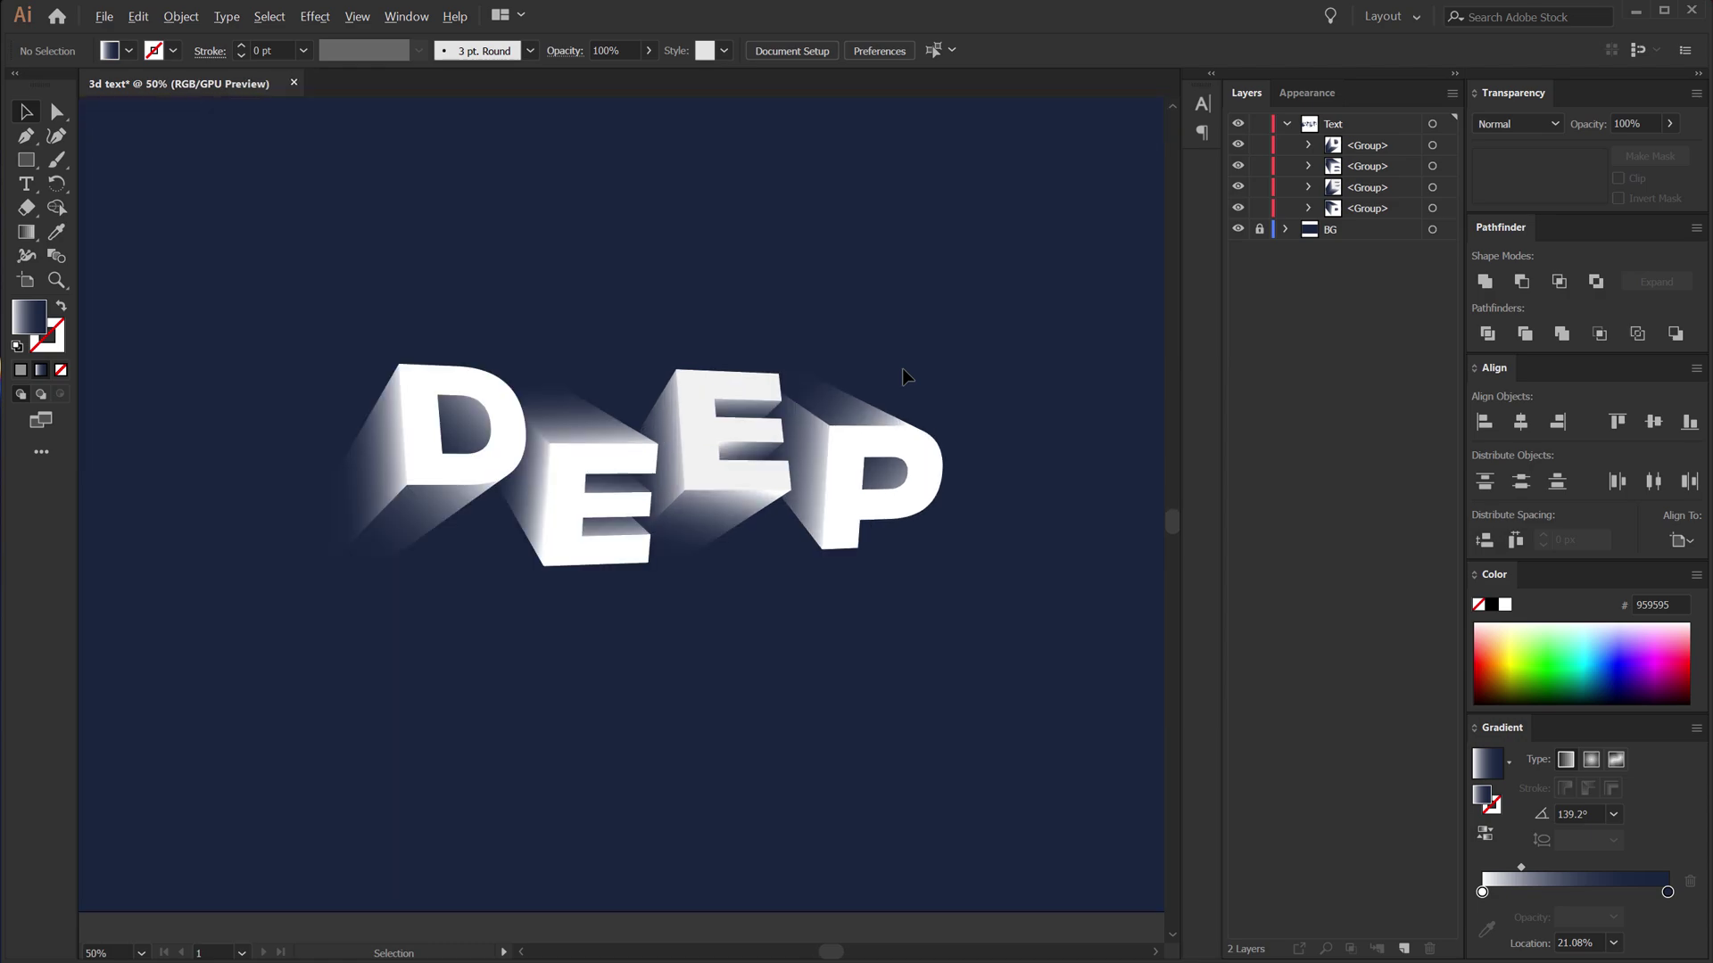
Step: Group the four extruded letters of DEEP into a single object
{"action": "left_click_drag", "start_coordinate": [934, 347], "coordinate": [762, 401]}
{"action": "scroll", "coordinate": [956, 351], "scroll_direction": "down", "scroll_amount": 1}
{"action": "left_click_drag", "start_coordinate": [297, 368], "coordinate": [912, 607]}
{"action": "key", "text": "ctrl+g"}
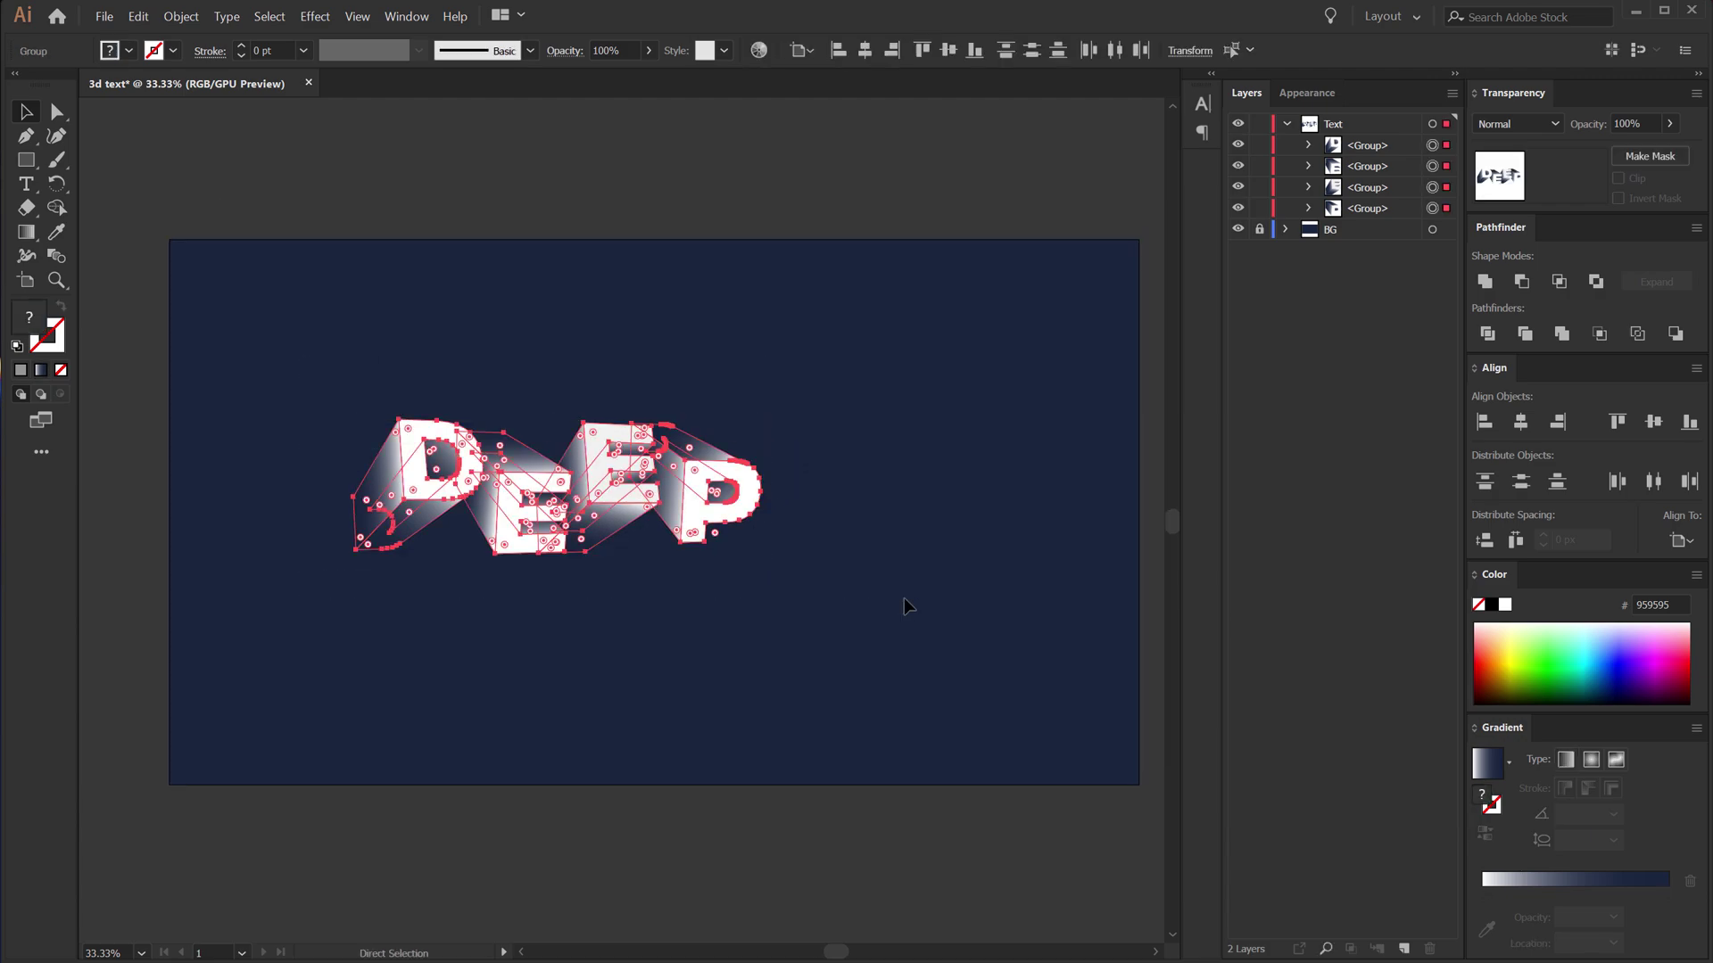
Step: Center the DEEP group horizontally and vertically on the artboard and enlarge it proportionally by about 15% around its center
{"action": "left_click", "coordinate": [1518, 421]}
{"action": "left_click", "coordinate": [1652, 422]}
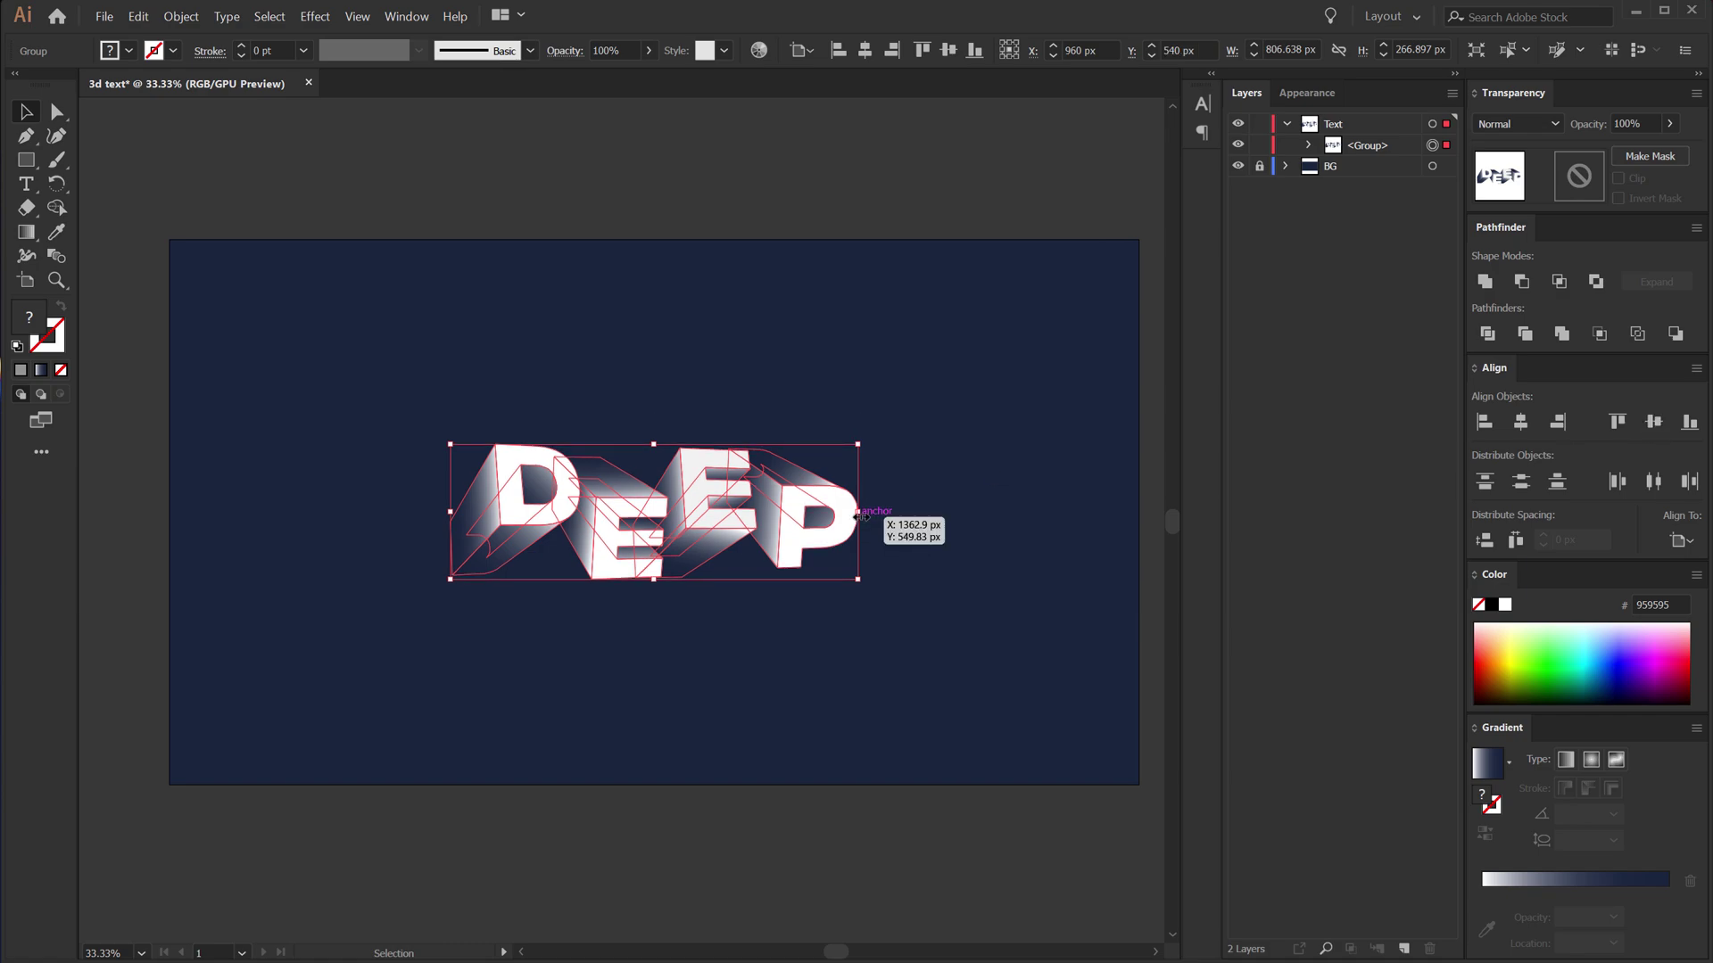
{"action": "left_click_drag", "start_coordinate": [858, 513], "coordinate": [888, 512]}
{"action": "left_click", "coordinate": [992, 306]}
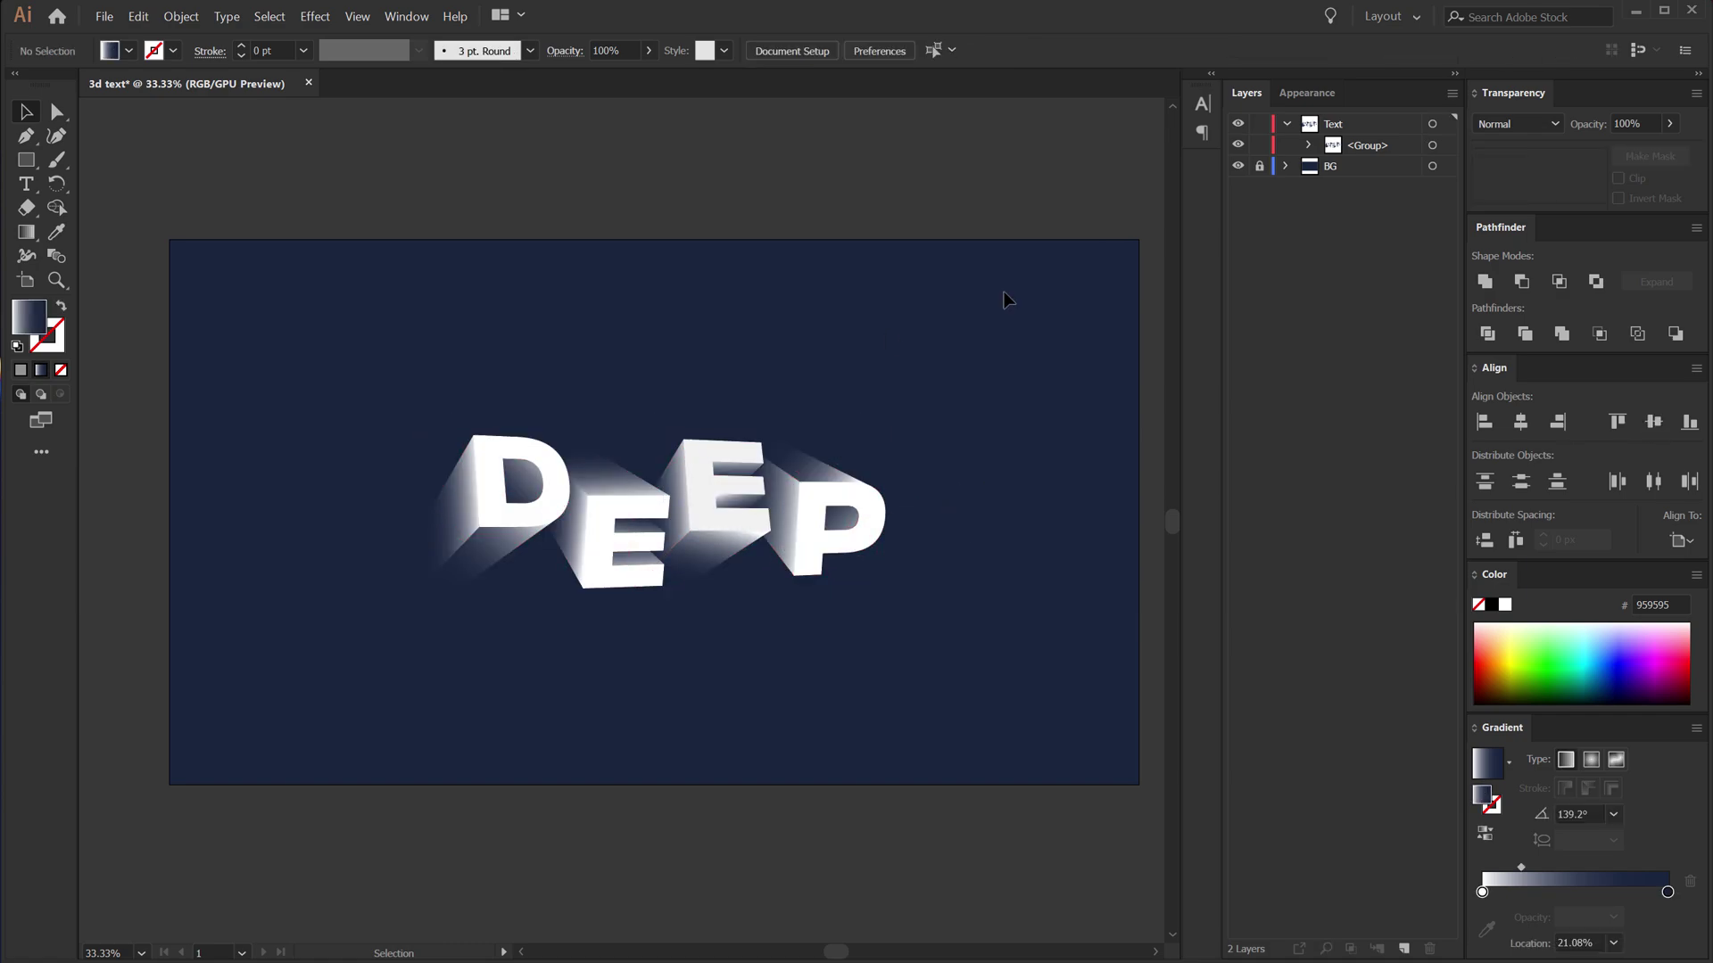